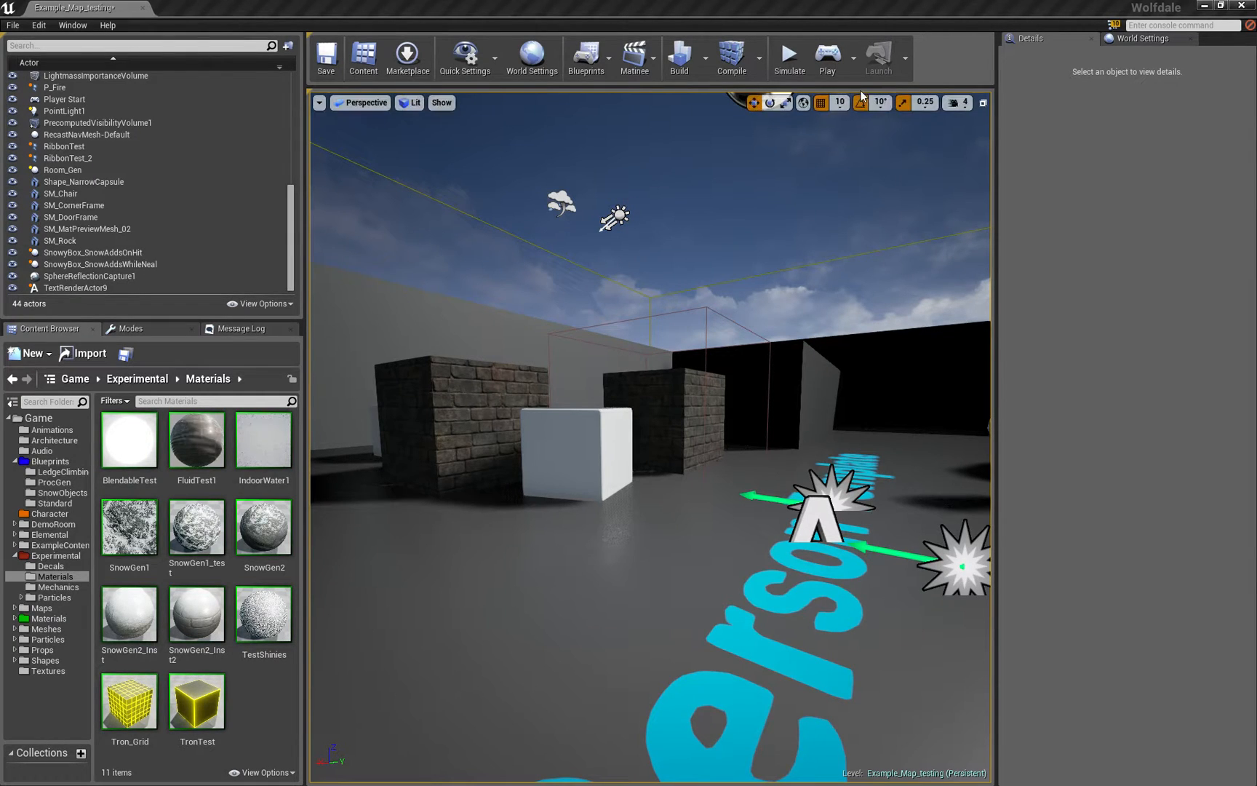
- Play the level and walk up to and away from the brick cube twice, watching snow appear and fade
click(828, 59)
click(648, 432)
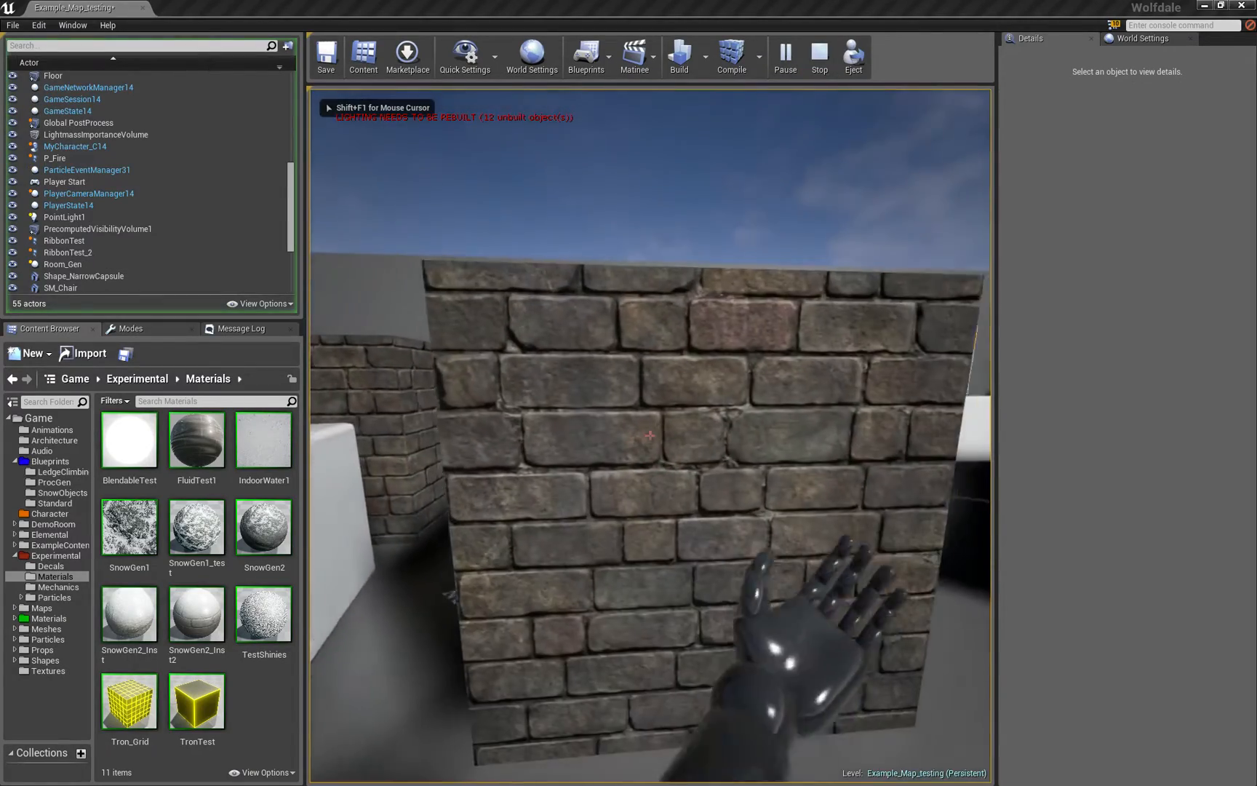
key(w)
click(649, 432)
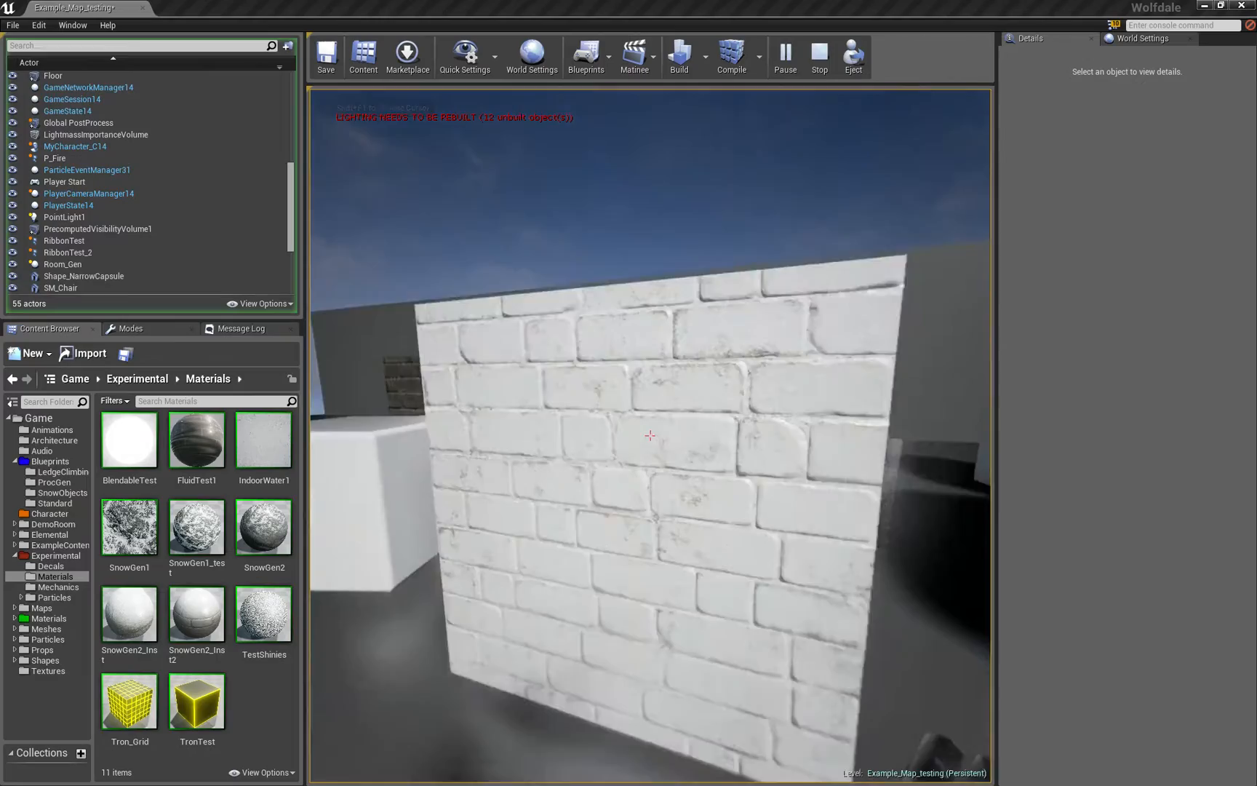
key(s)
click(648, 432)
key(w)
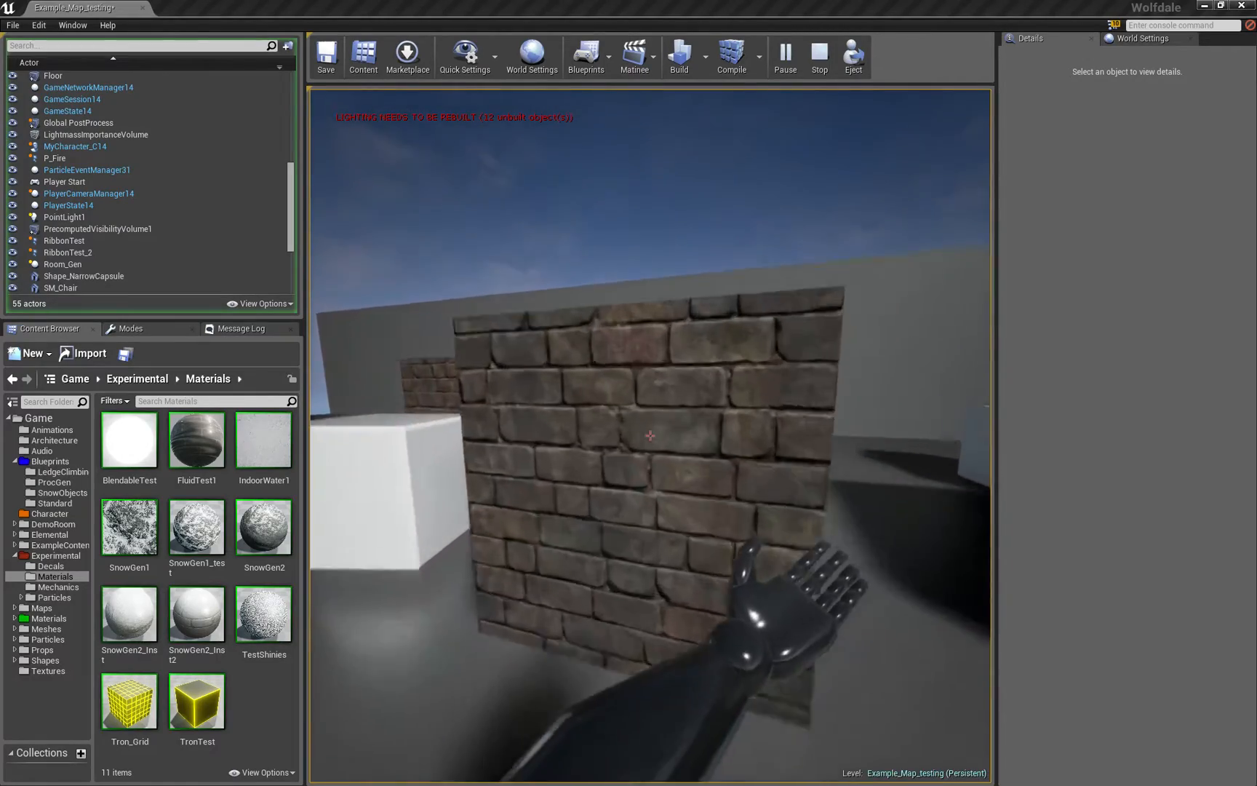
click(648, 432)
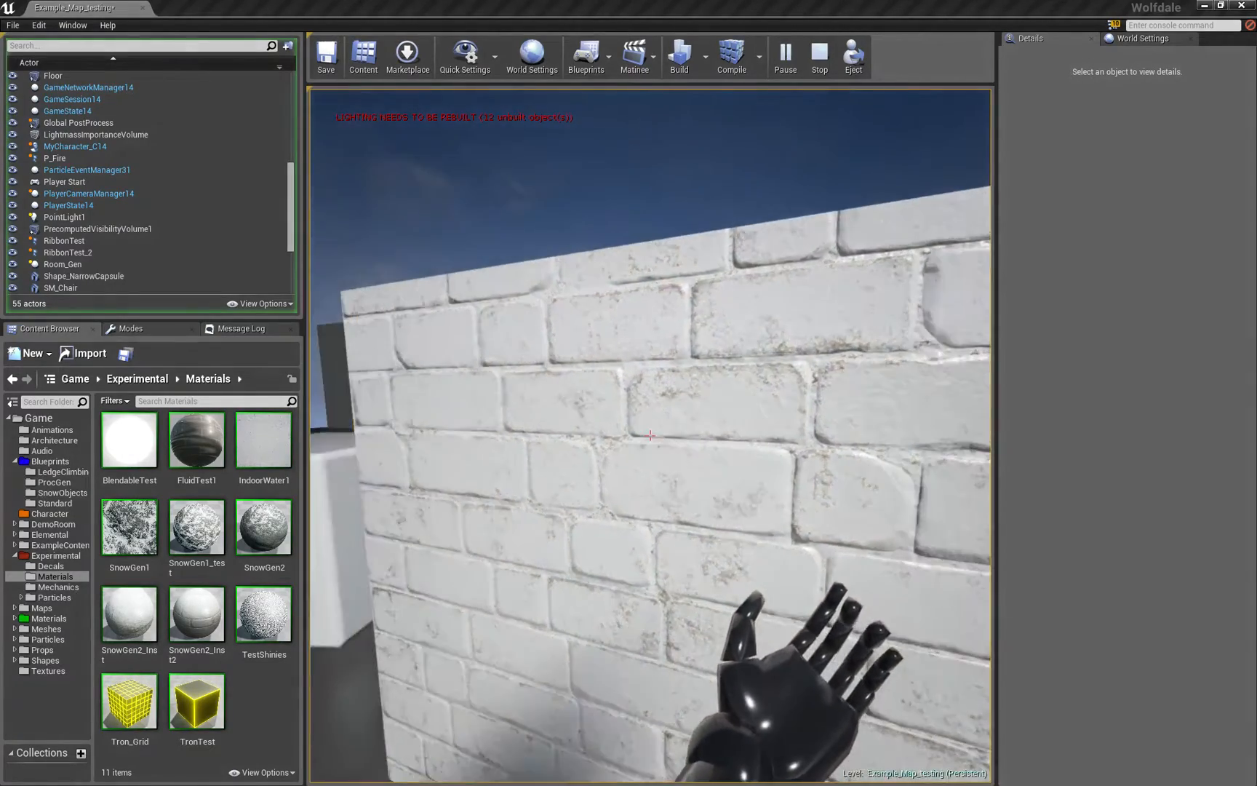
key(s)
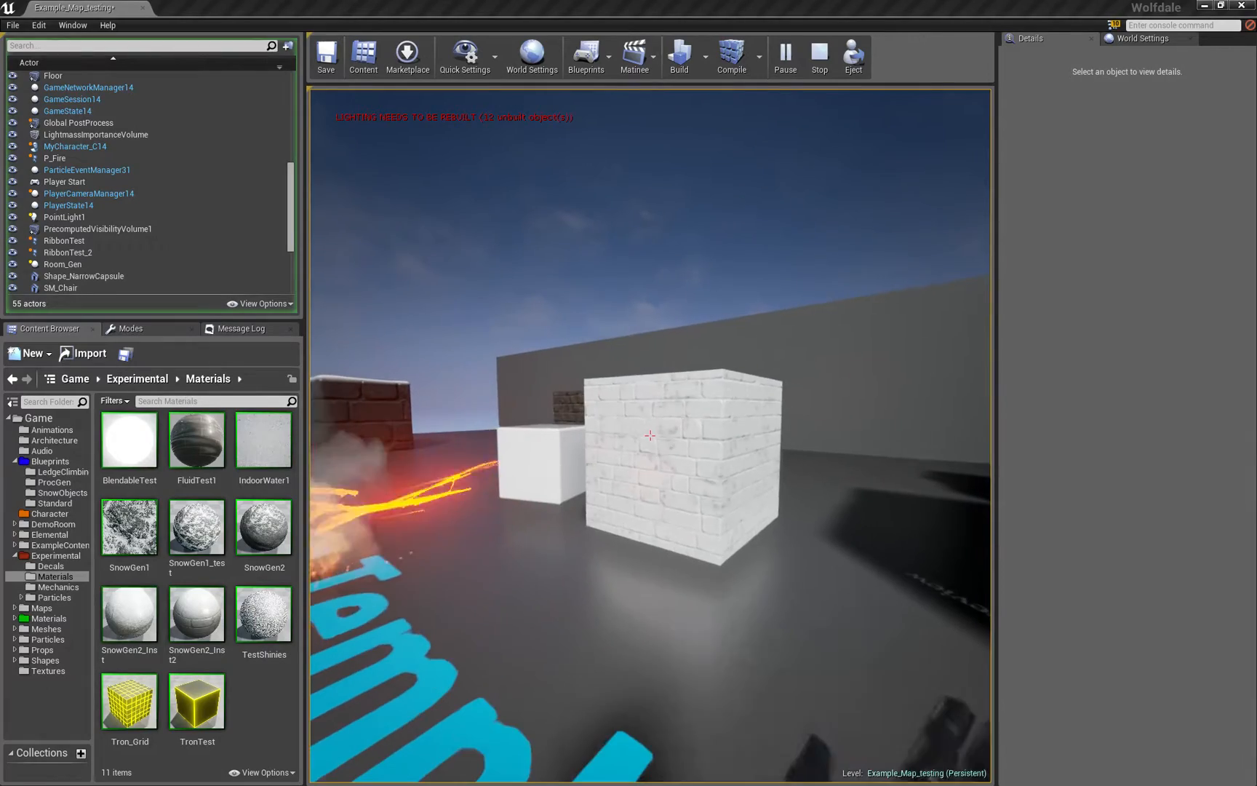
click(648, 434)
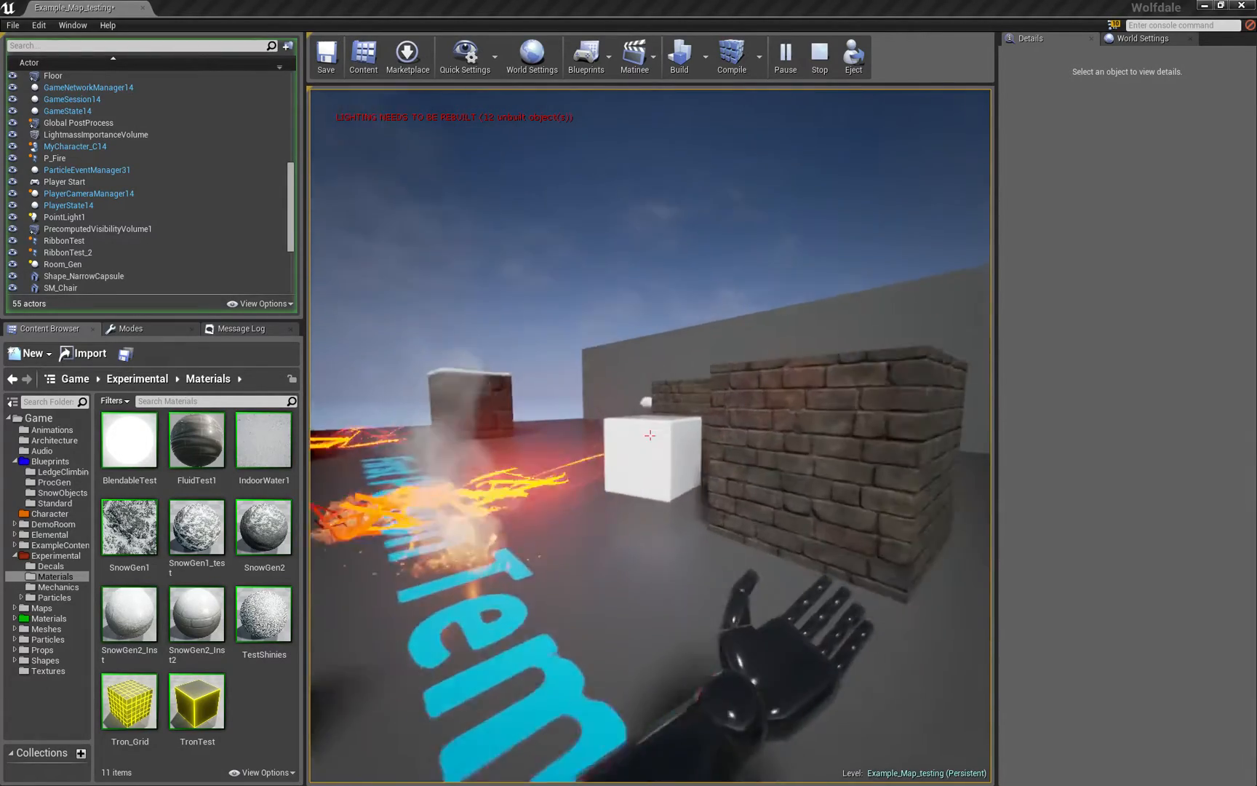
- Circle the brick cube firing projectiles at it and toward the white cube
key(w)
key(w)
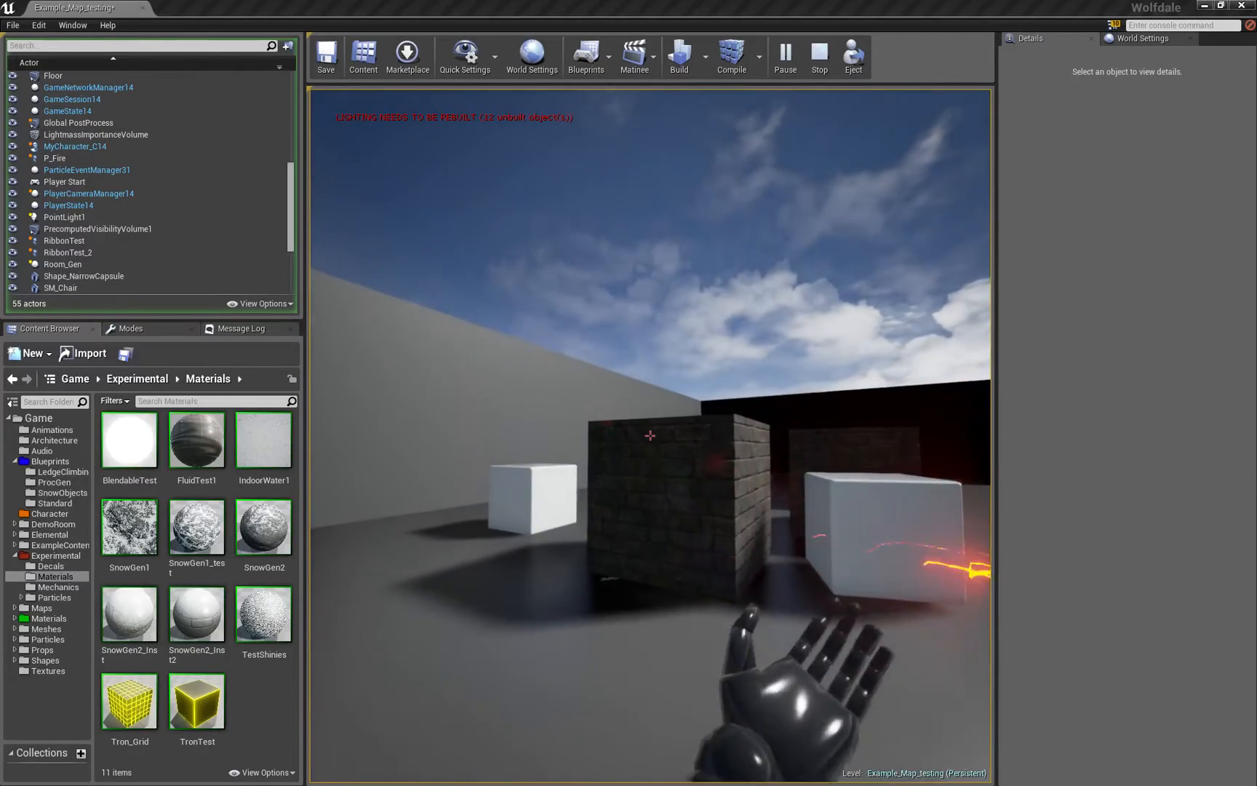
key(w)
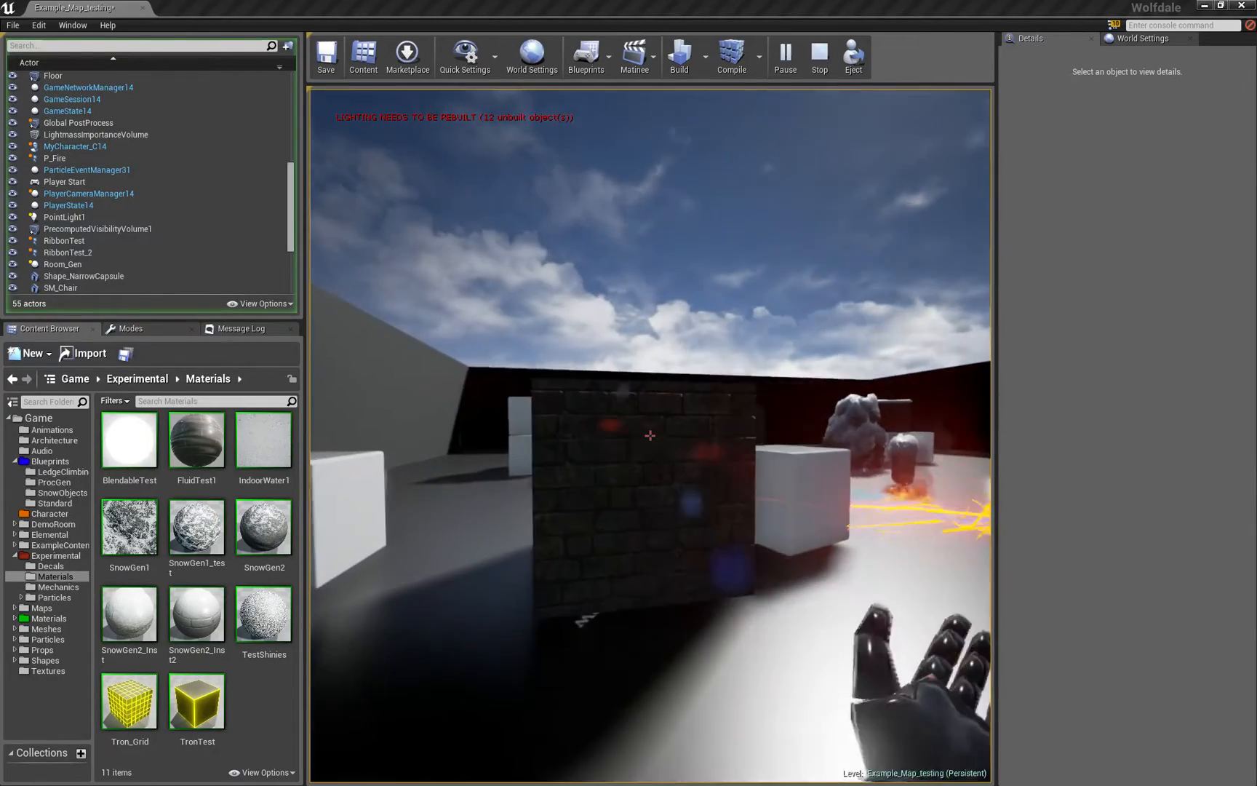
click(649, 435)
click(650, 435)
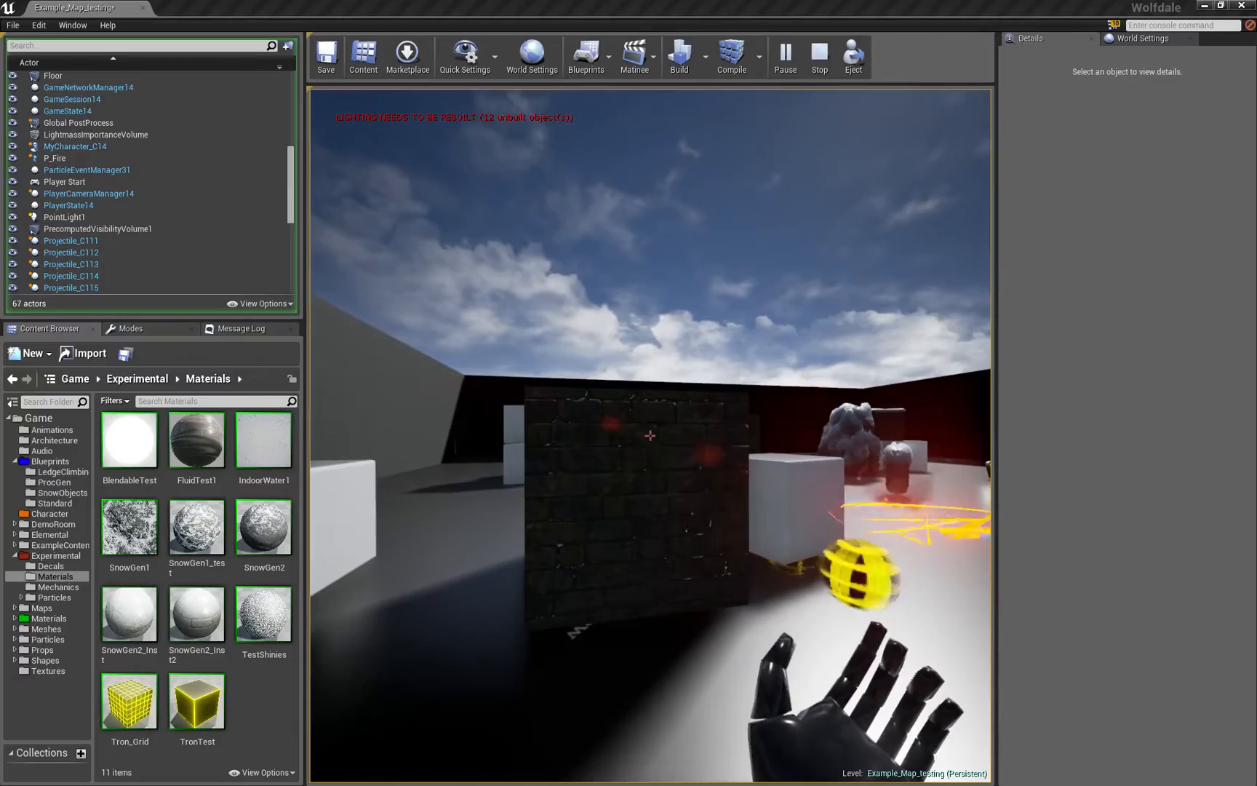
click(649, 435)
click(649, 435)
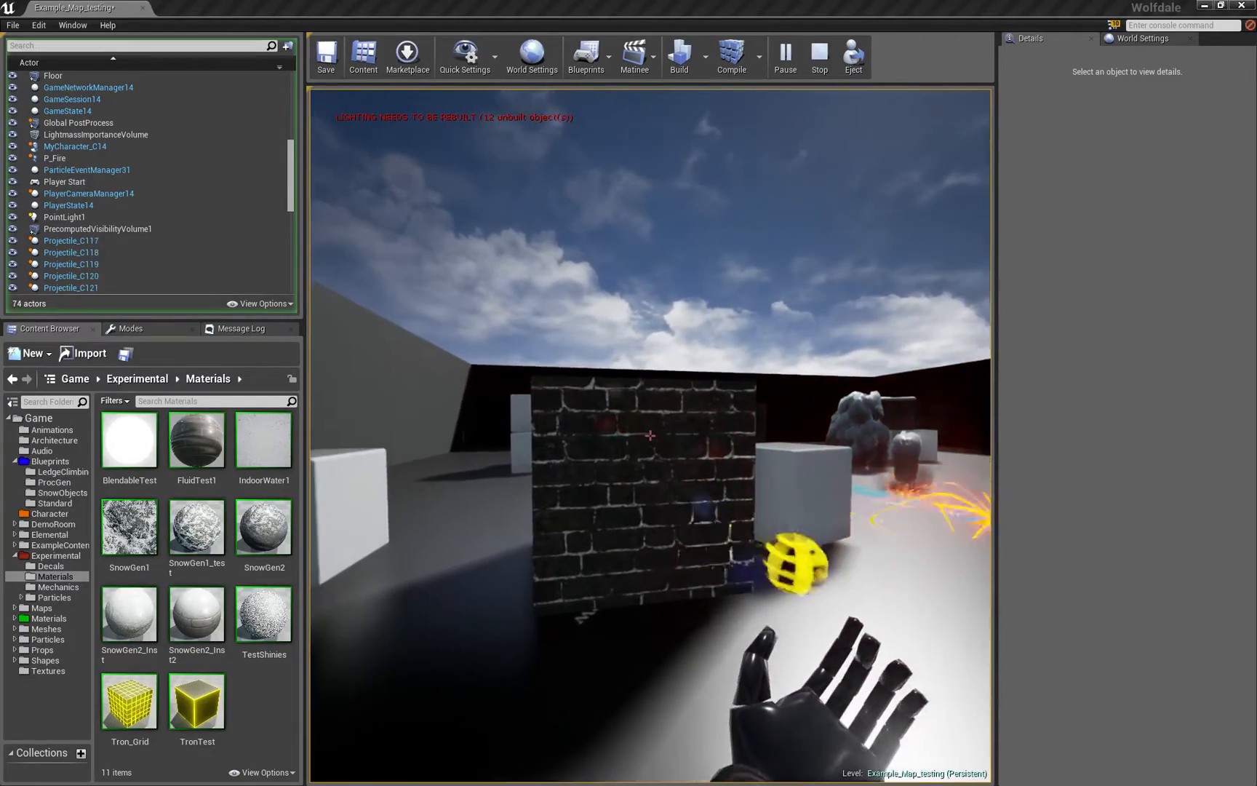
click(649, 435)
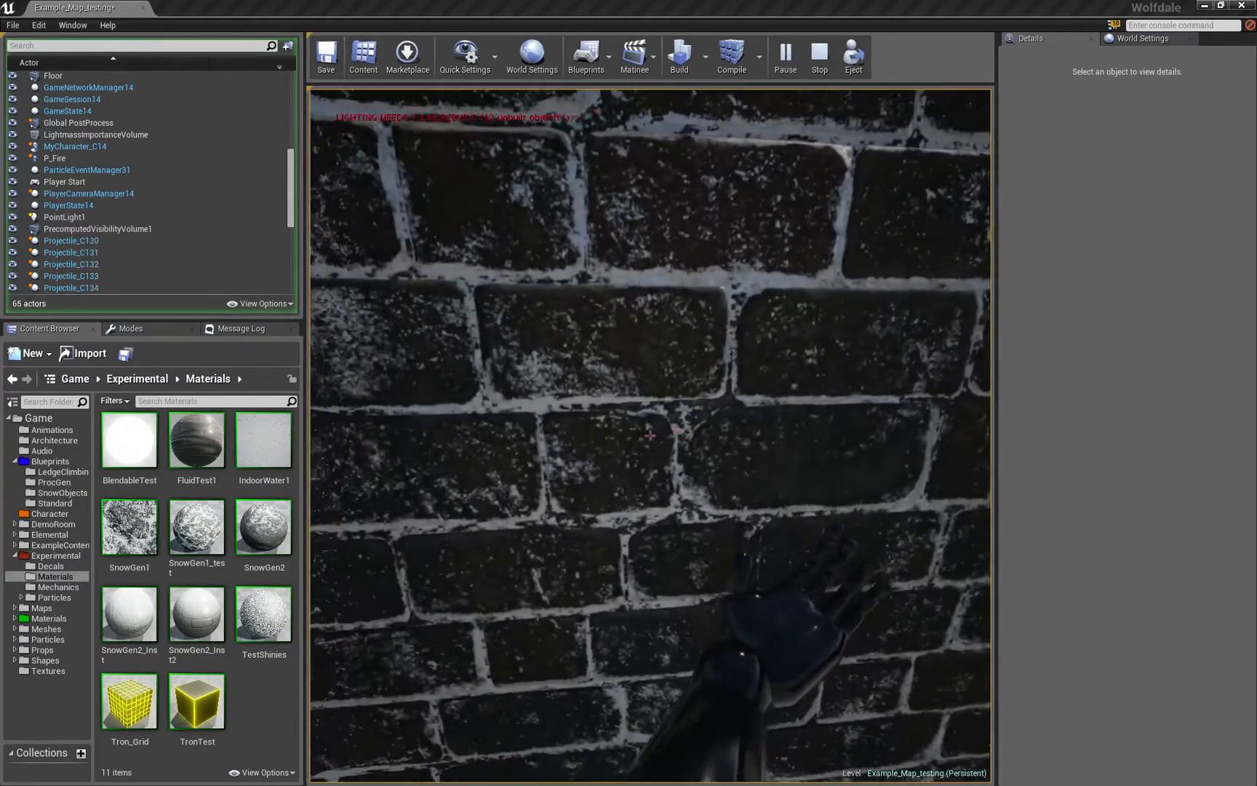
click(649, 435)
key(w)
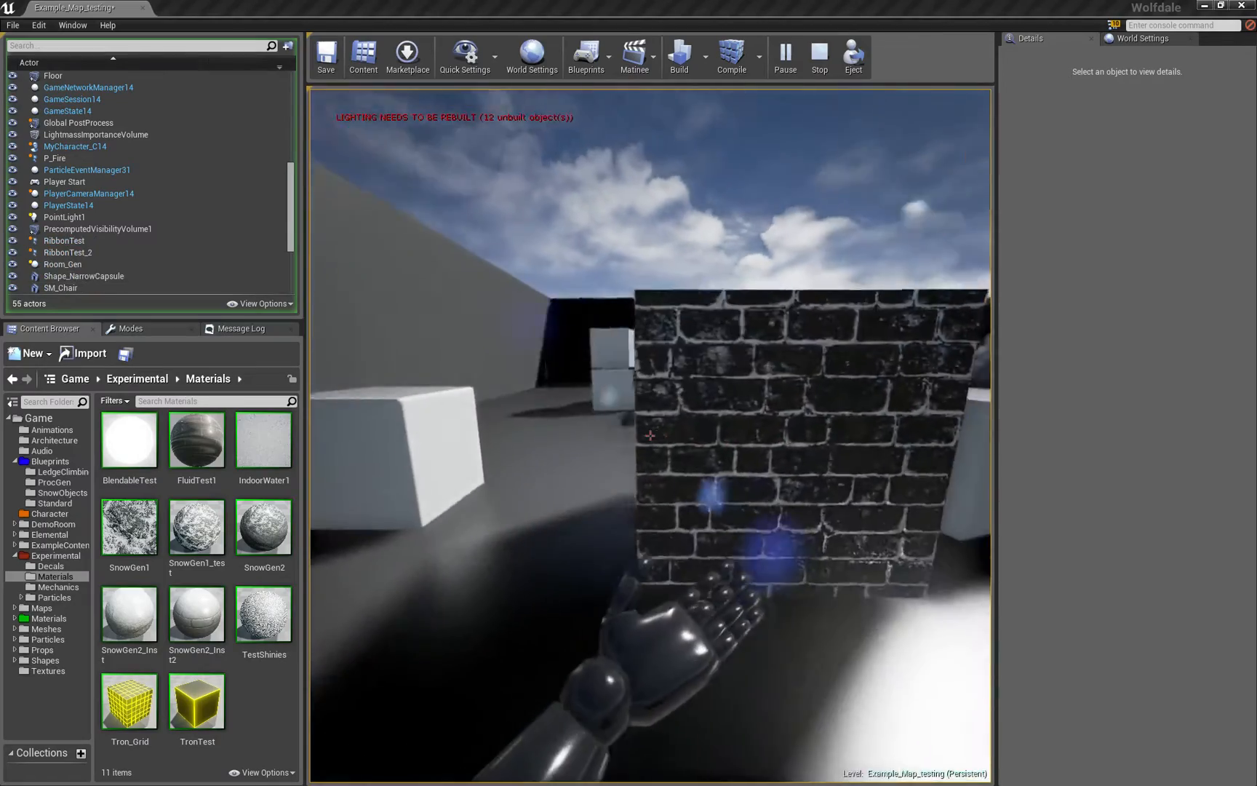
key(w)
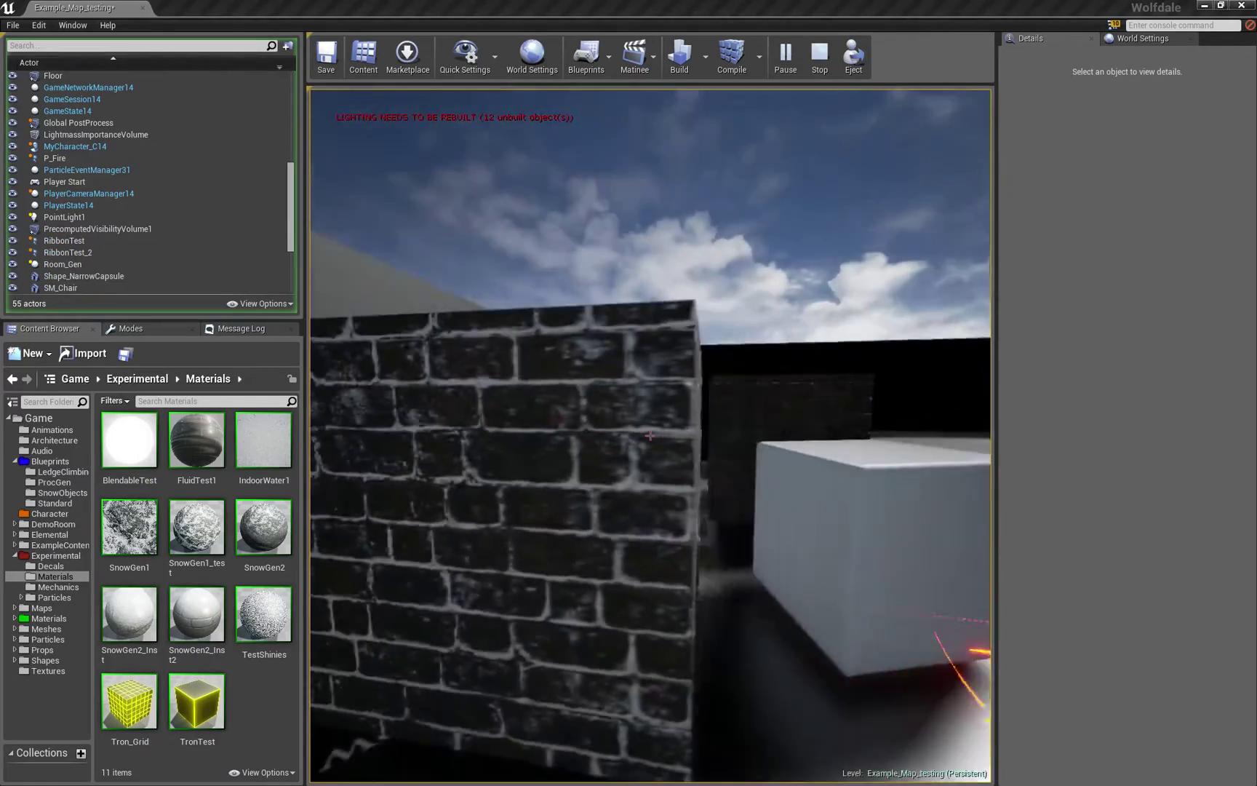
click(649, 435)
key(w)
click(650, 436)
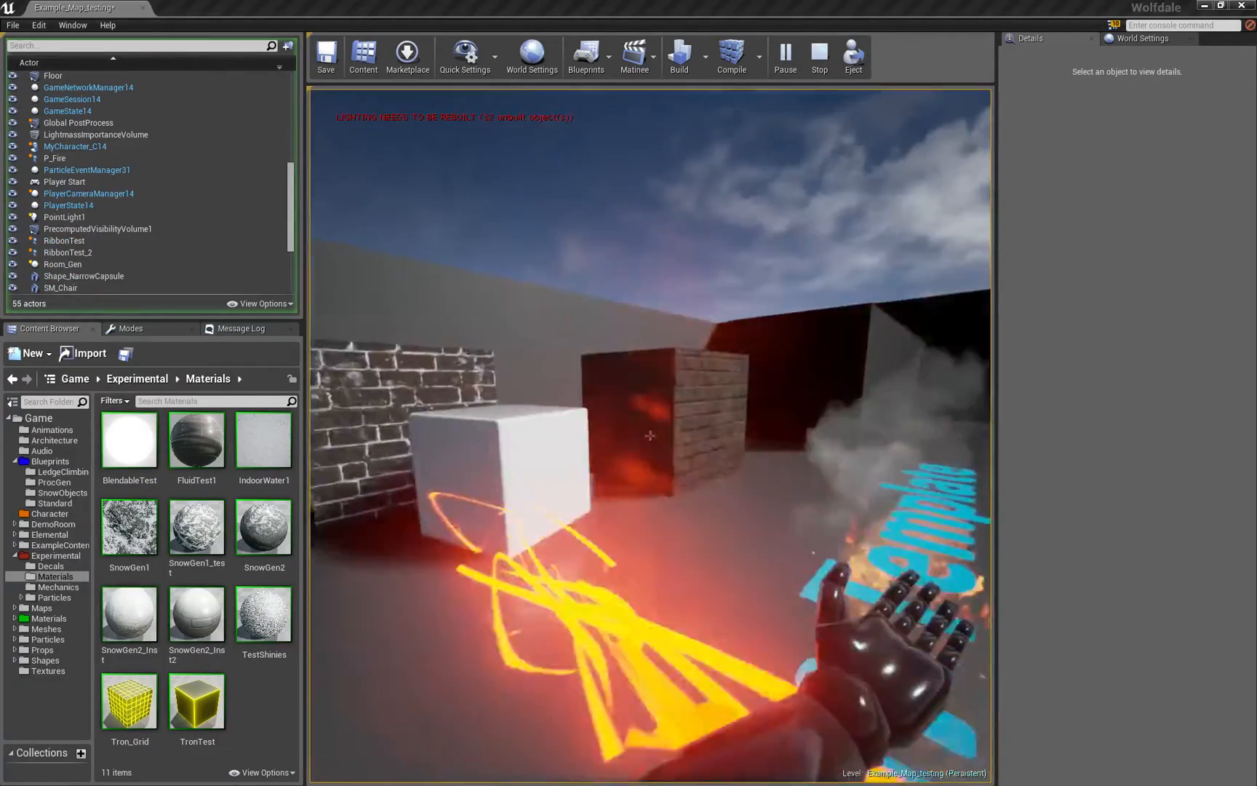
- End the play session and select the SnowGen1 material in the Content Browser
key(w)
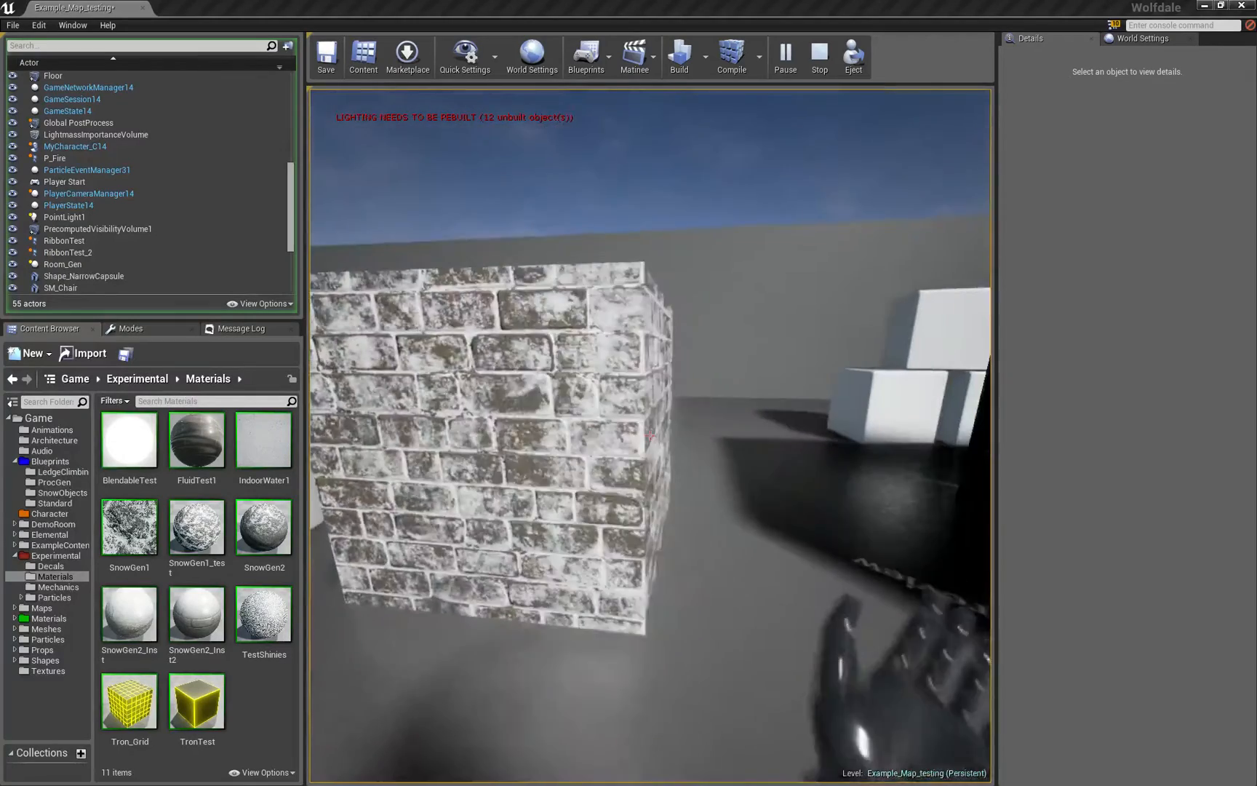
key(Escape)
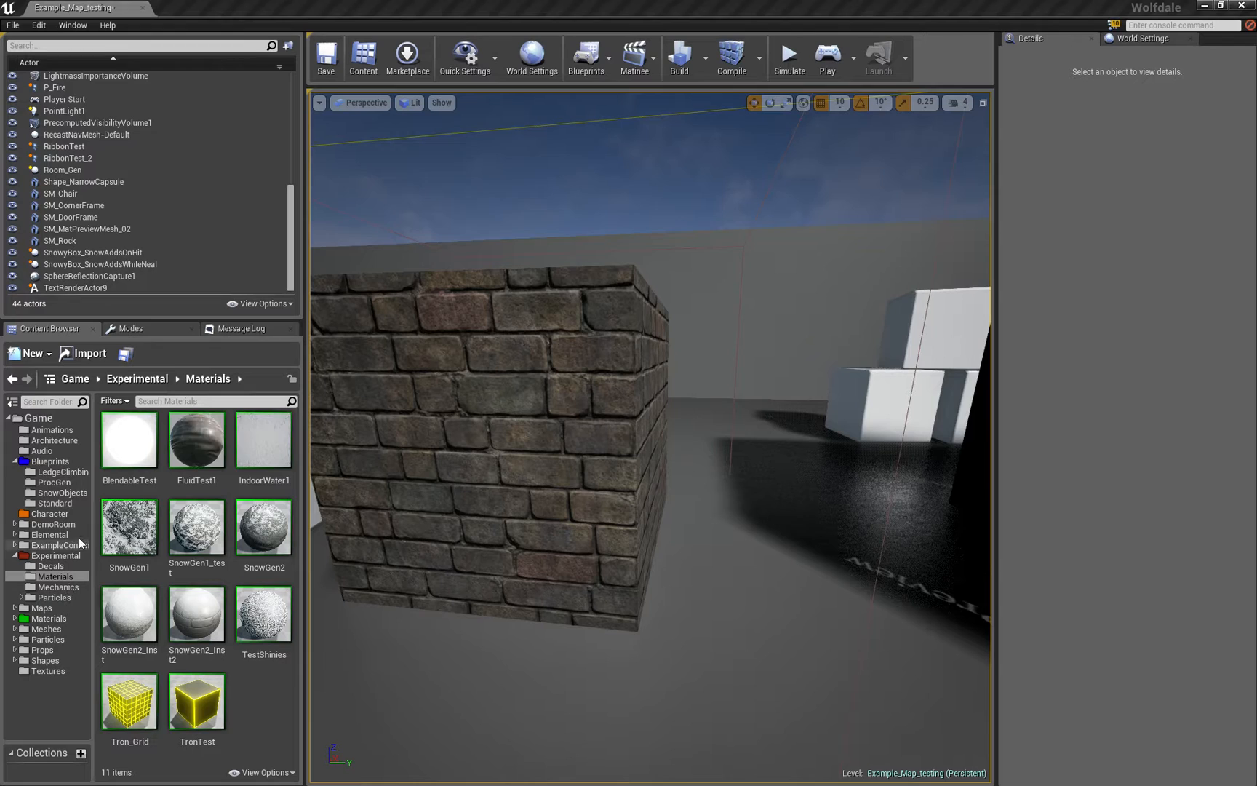
click(129, 525)
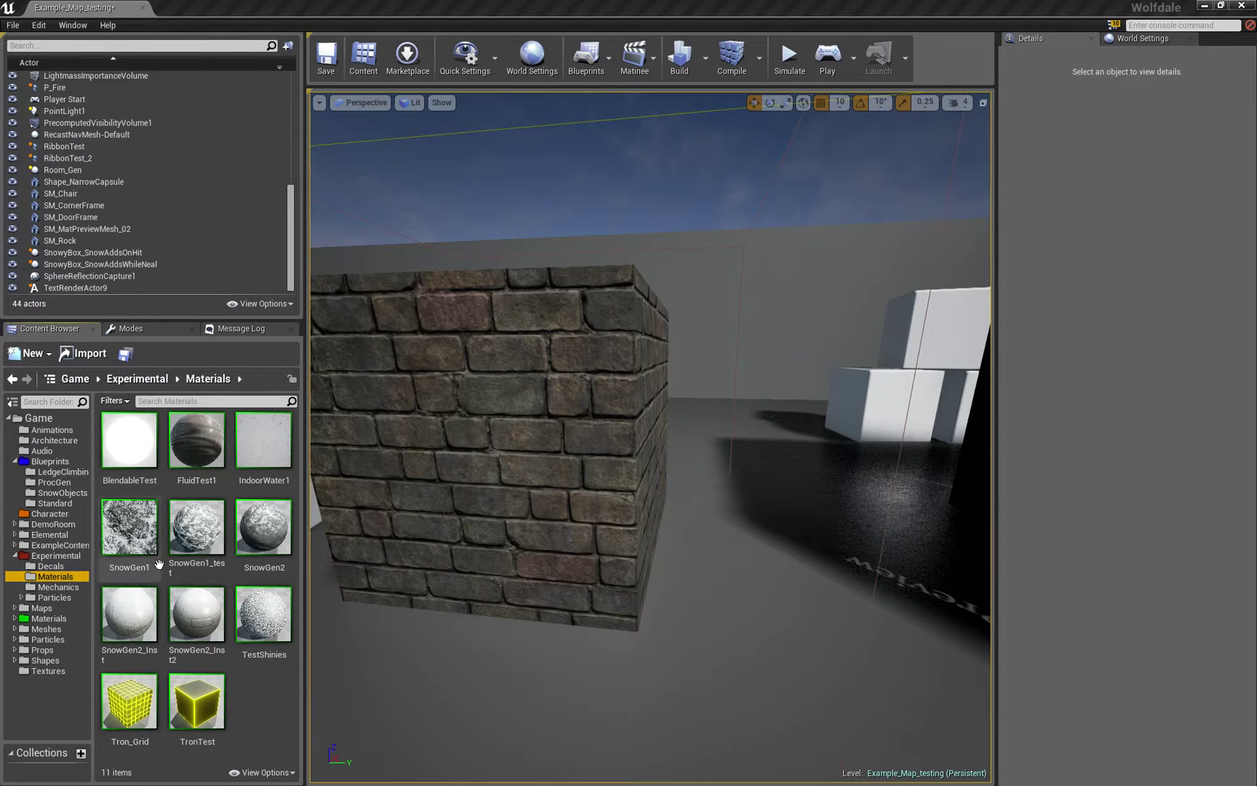
- Review SnowGen1's Normal map calc group, nudging its comment box and checking the output connections
double_click(128, 526)
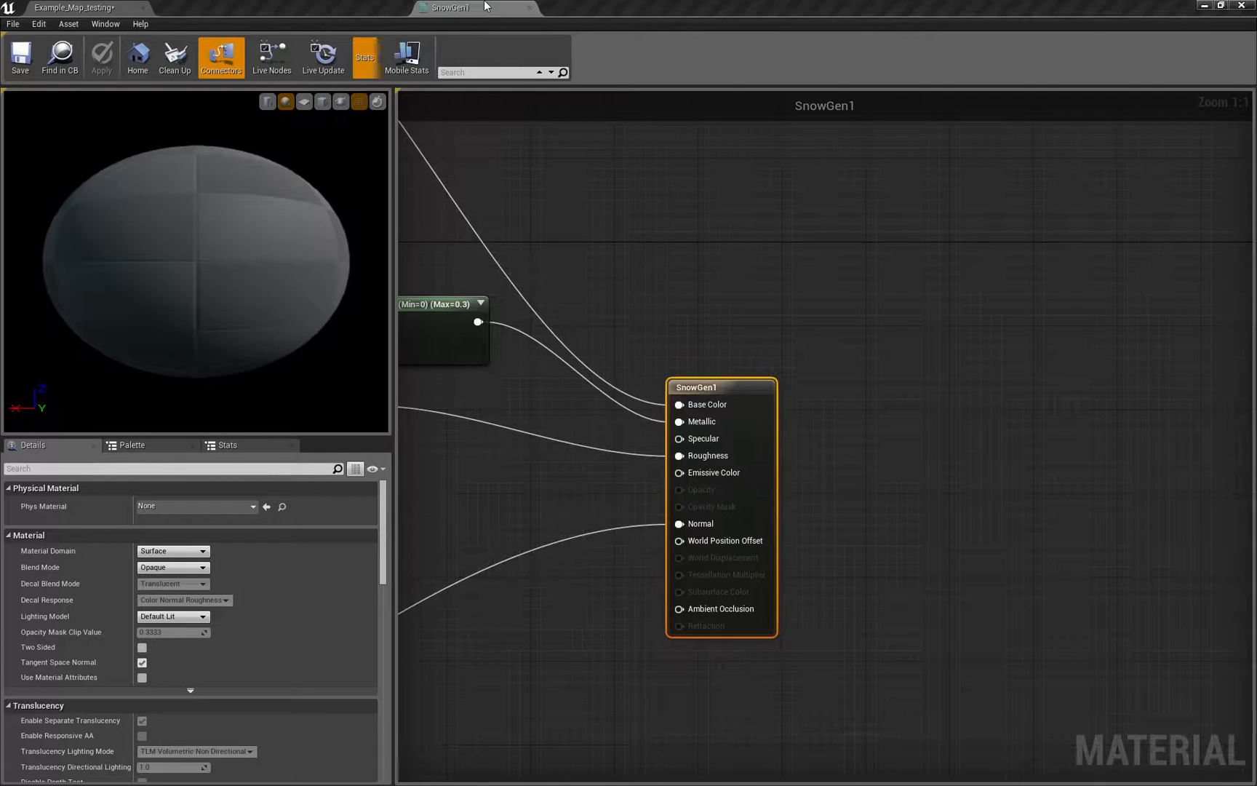
scroll(895, 271, down, 4)
scroll(780, 373, down, 1)
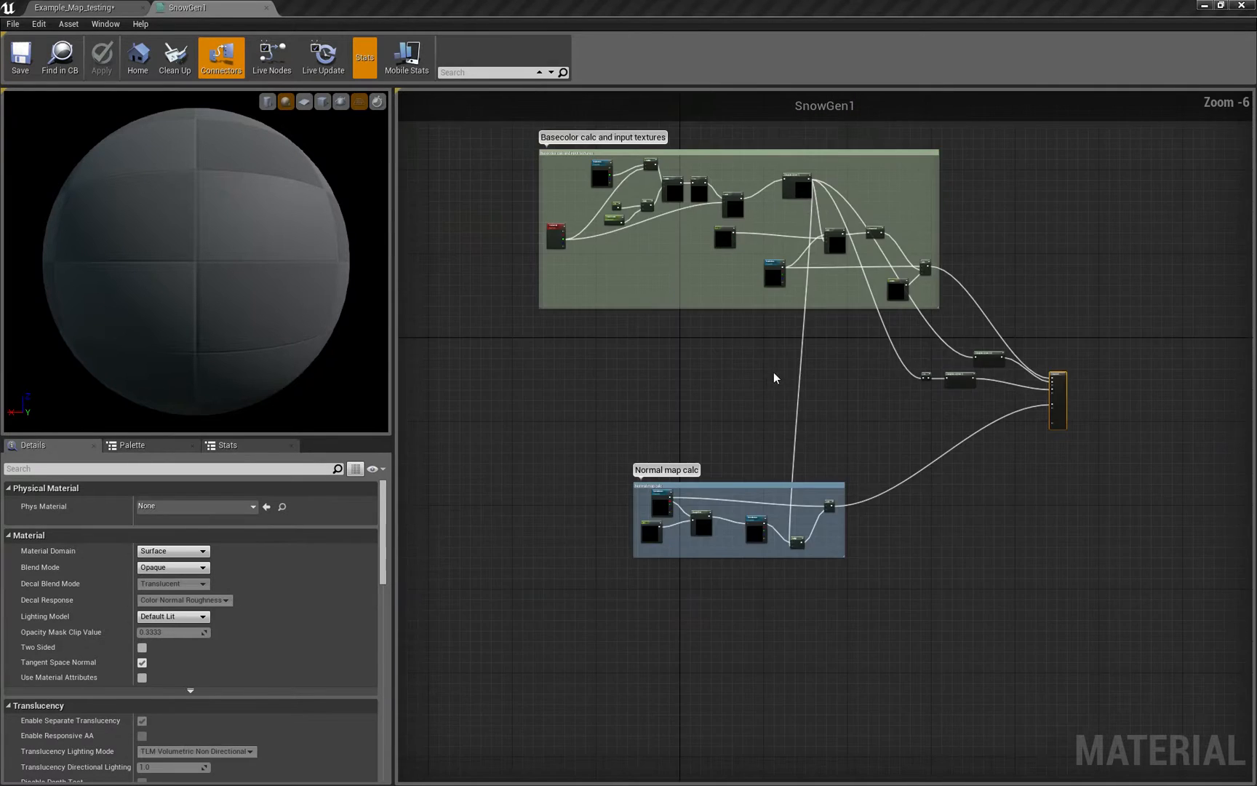
scroll(780, 374, down, 1)
drag(775, 529, 819, 473)
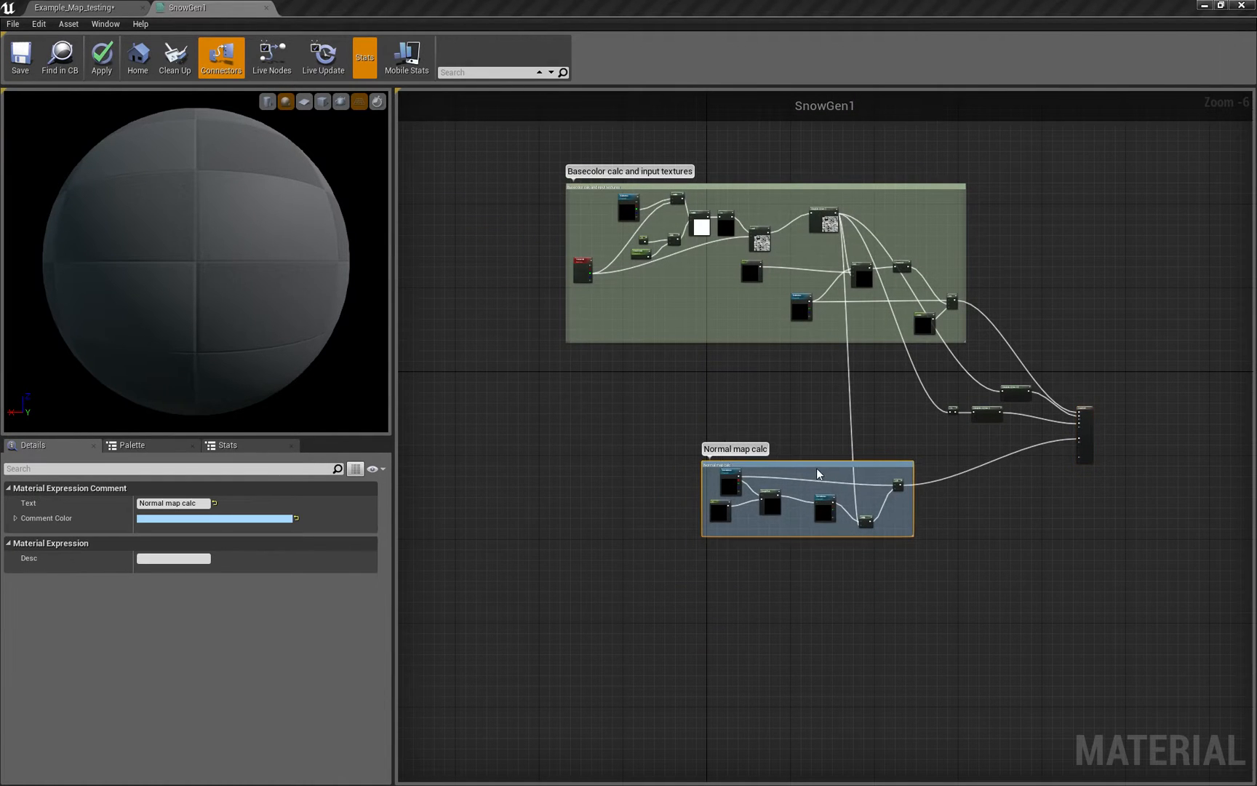
mouse_move(815, 470)
right_down()
mouse_move(789, 445)
mouse_move(770, 376)
mouse_move(669, 247)
right_up()
scroll(784, 446, up, 3)
scroll(683, 276, down, 1)
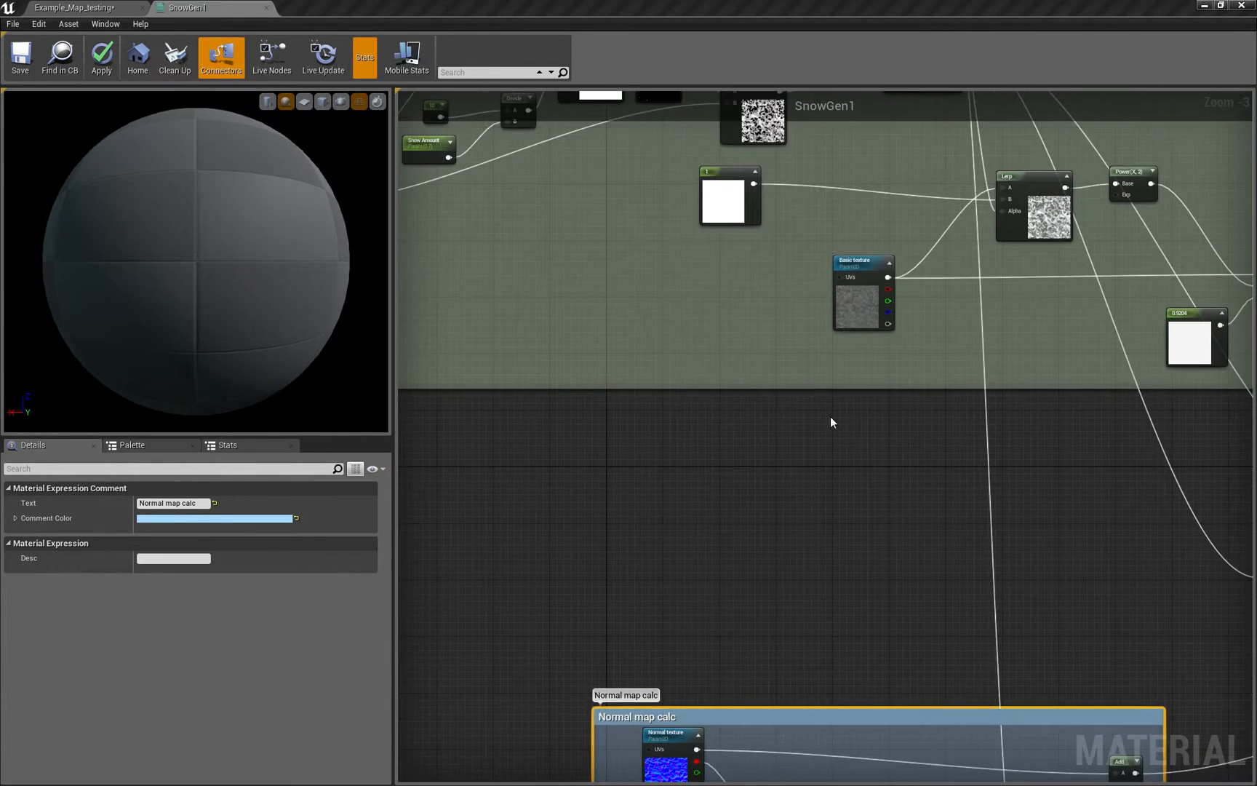
scroll(830, 416, down, 2)
scroll(692, 313, down, 1)
scroll(765, 394, up, 1)
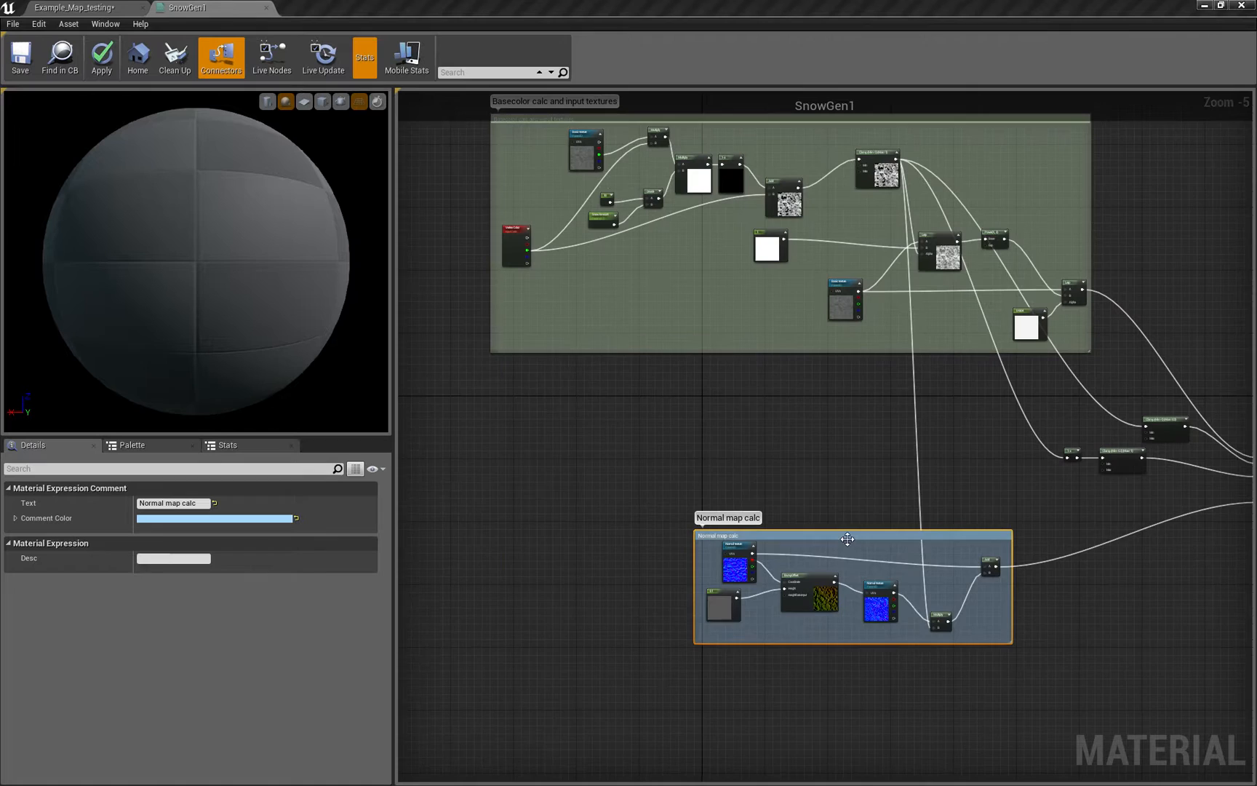
drag(847, 539, 820, 499)
mouse_move(884, 472)
right_down()
mouse_move(784, 438)
mouse_move(765, 471)
right_up()
scroll(766, 423, up, 1)
scroll(827, 571, up, 3)
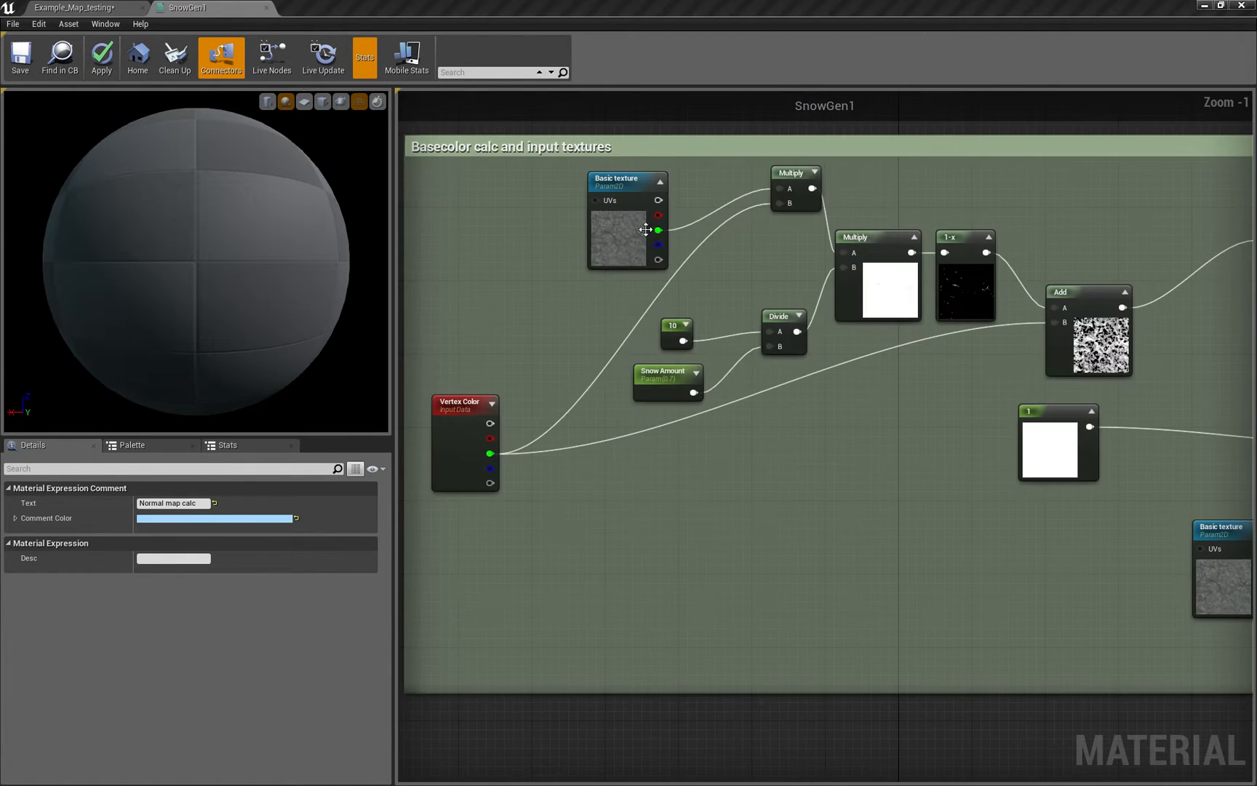
scroll(688, 314, up, 2)
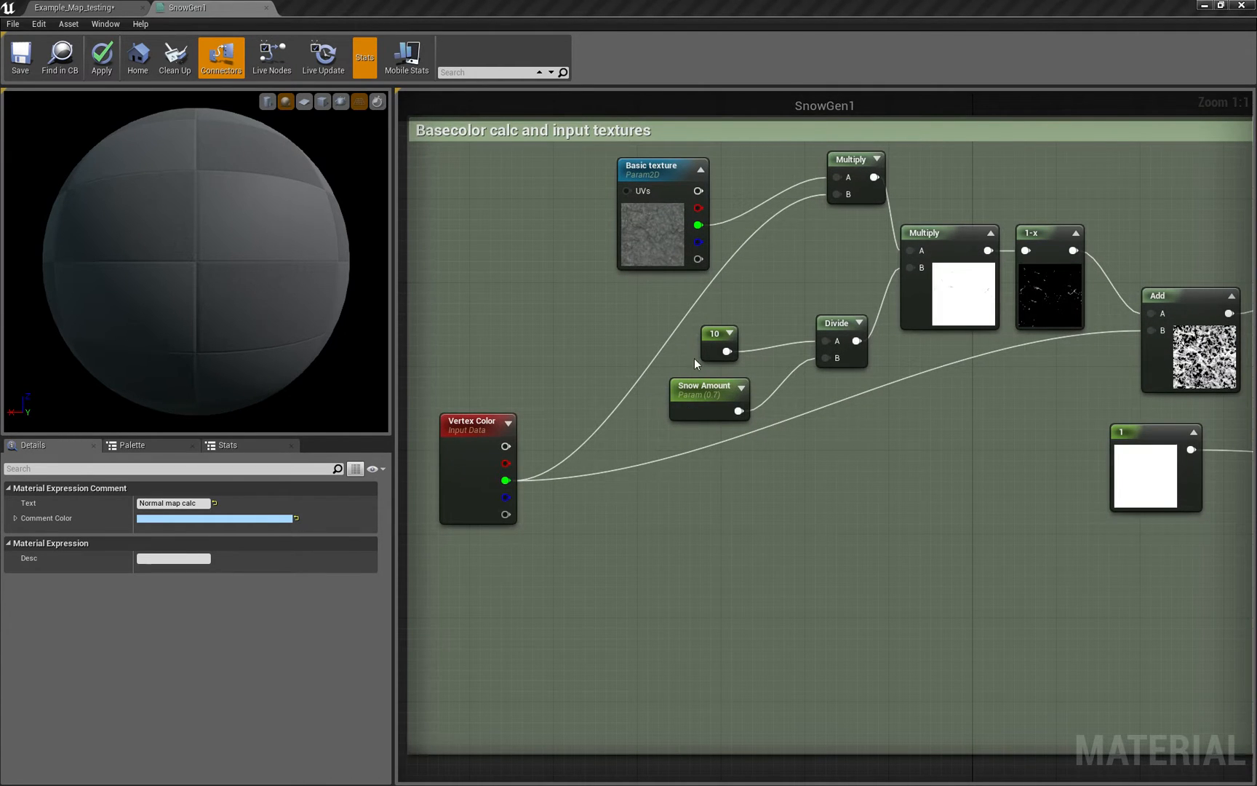
scroll(558, 242, down, 3)
right_drag(557, 241, 777, 442)
scroll(631, 352, up, 3)
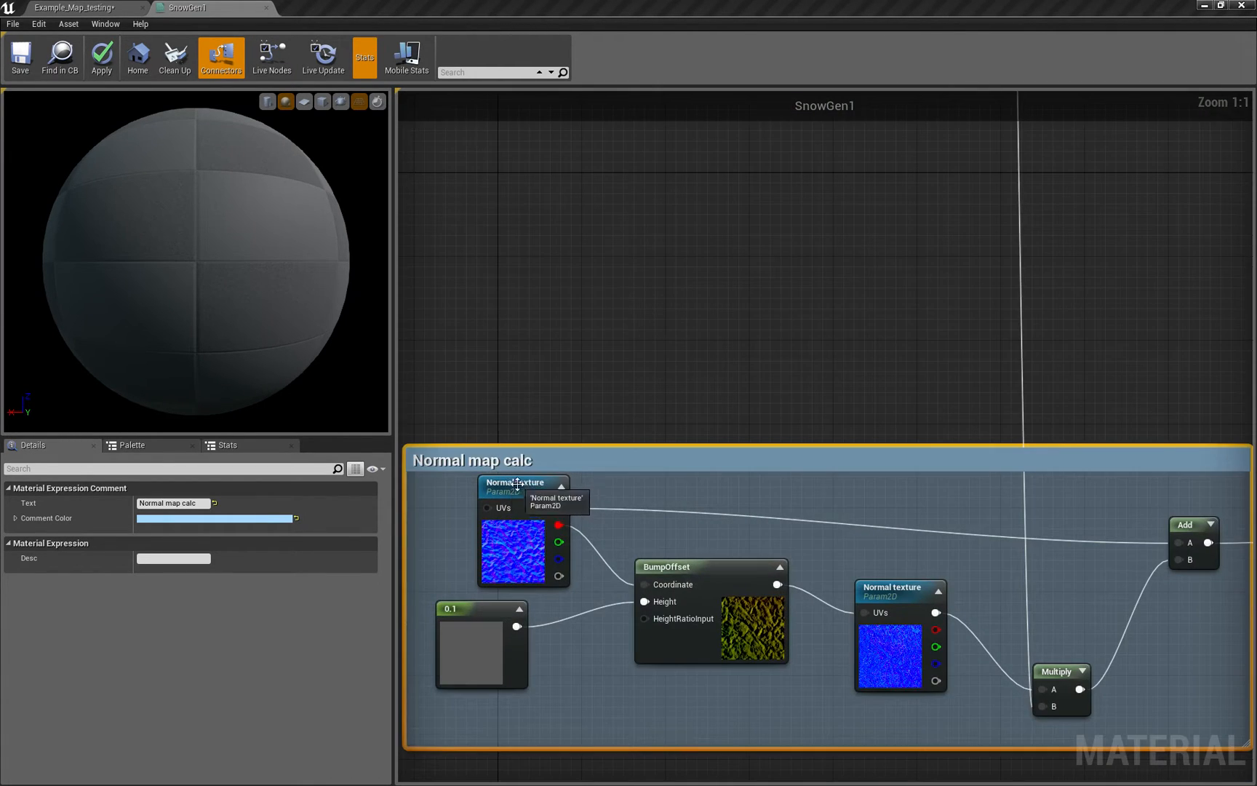
scroll(785, 392, down, 2)
mouse_move(643, 216)
right_down()
mouse_move(762, 347)
mouse_move(423, 413)
right_up()
scroll(762, 346, down, 1)
scroll(629, 393, up, 2)
scroll(632, 394, up, 2)
mouse_move(633, 394)
right_down()
mouse_move(807, 452)
mouse_move(685, 423)
right_up()
scroll(774, 425, down, 2)
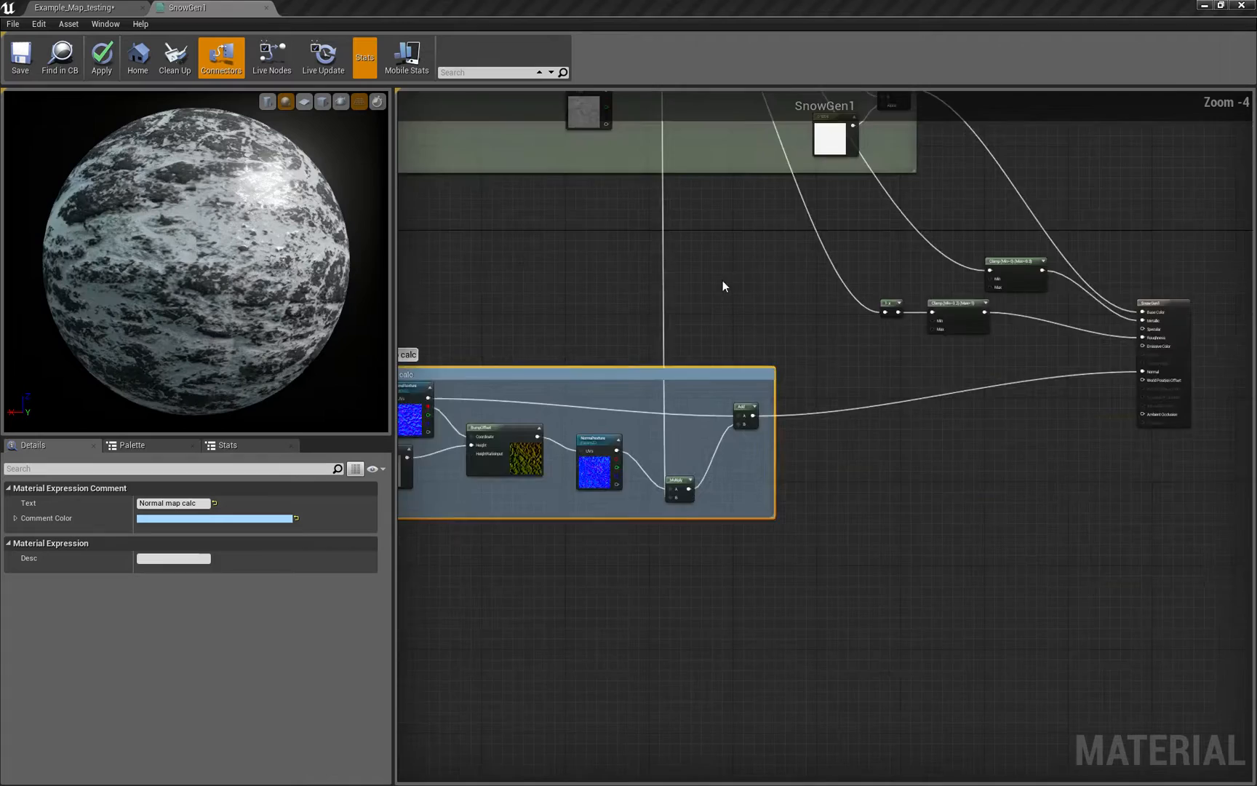
scroll(723, 280, down, 2)
mouse_move(723, 280)
right_down()
mouse_move(618, 445)
mouse_move(816, 355)
right_up()
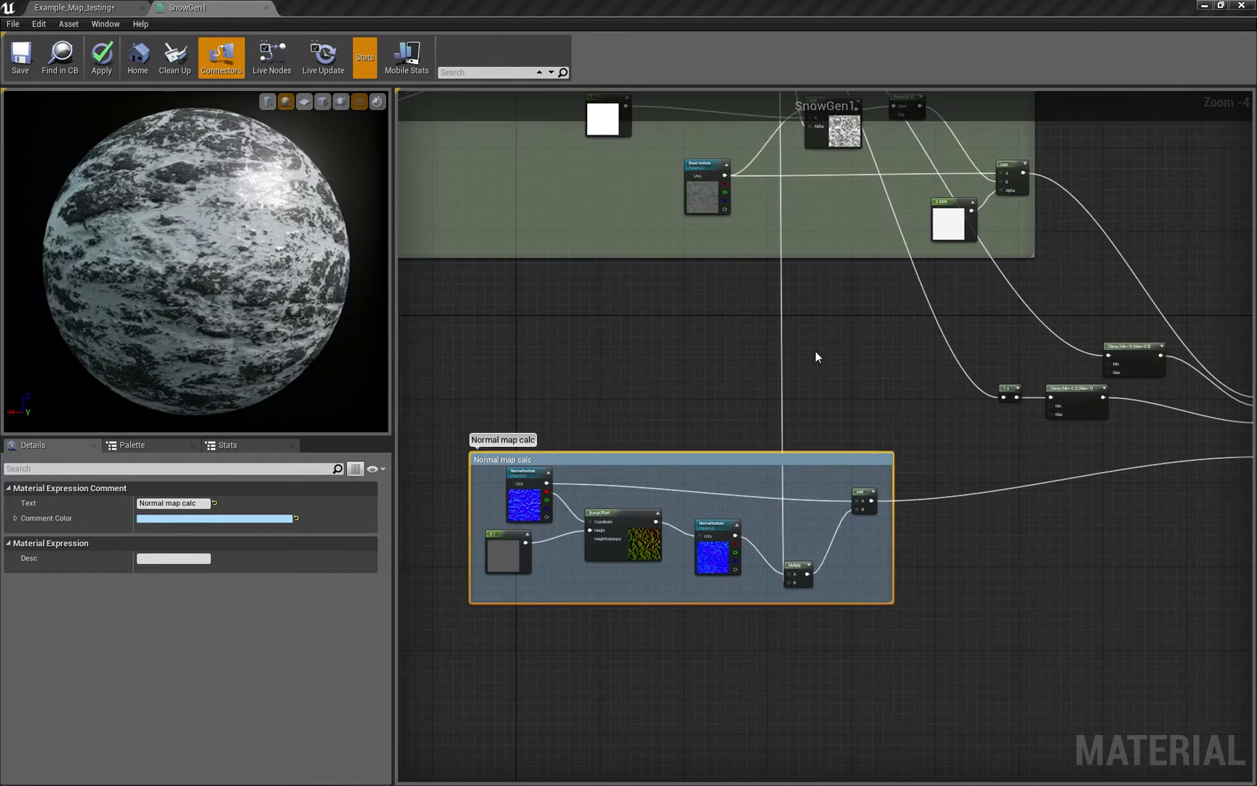
- Review the Basecolor calc group, shift the Basic texture node left and inspect Snow Amount
click(605, 494)
scroll(560, 352, down, 1)
right_drag(560, 352, 648, 491)
scroll(627, 444, up, 3)
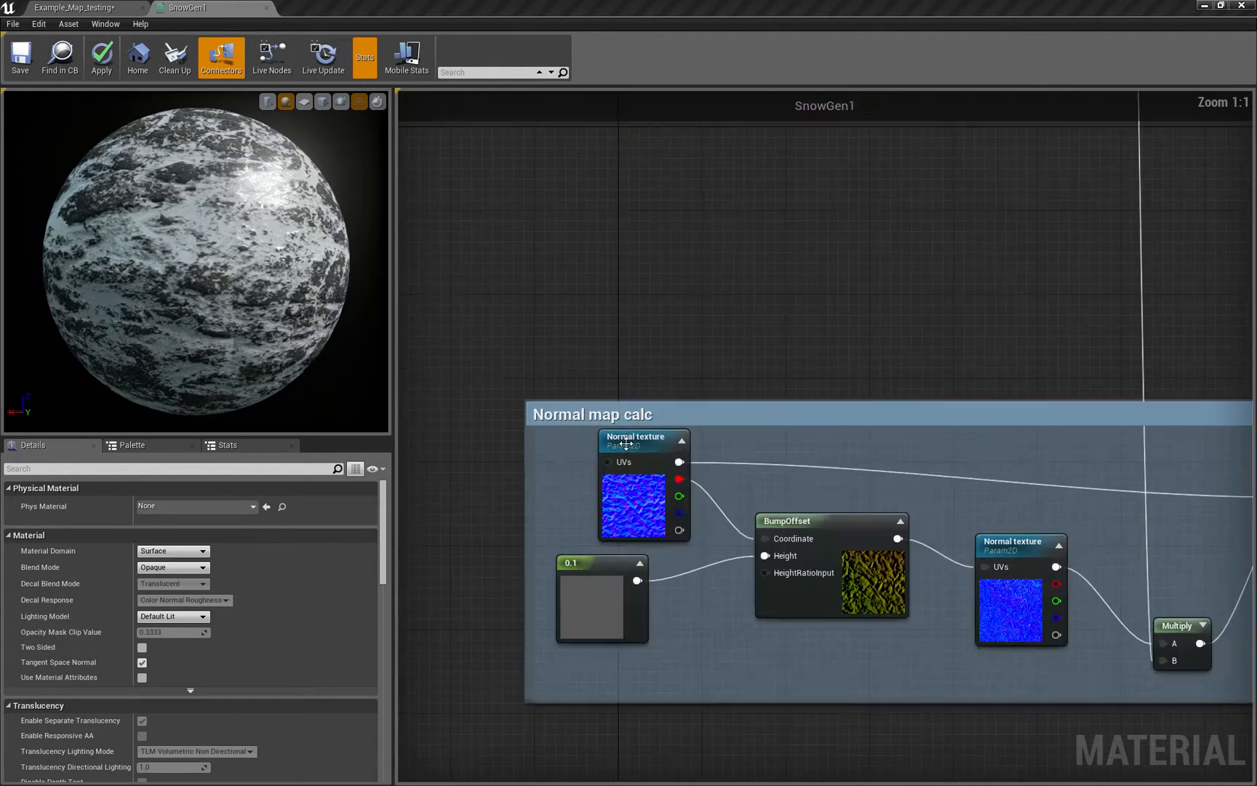
scroll(628, 413, down, 4)
mouse_move(629, 245)
right_down()
mouse_move(703, 413)
mouse_move(784, 466)
right_up()
scroll(702, 412, up, 2)
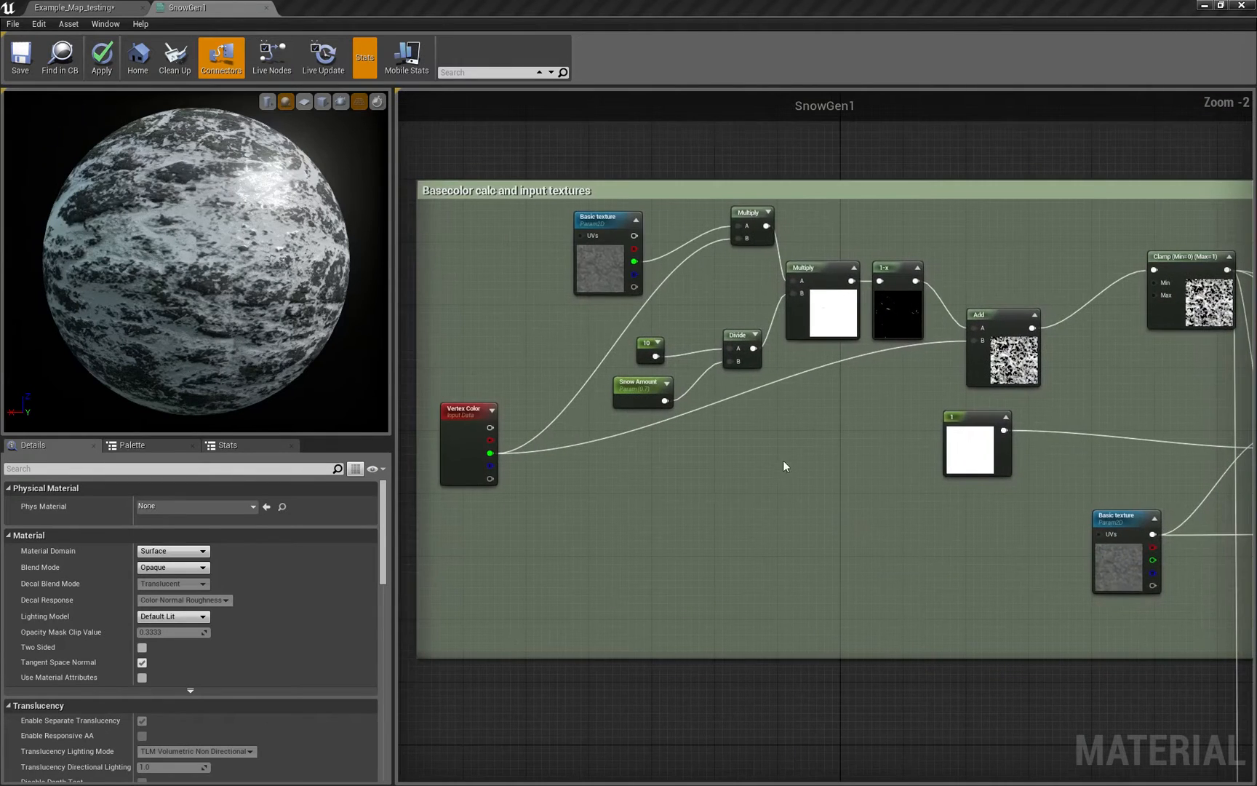
drag(599, 232, 570, 241)
click(638, 389)
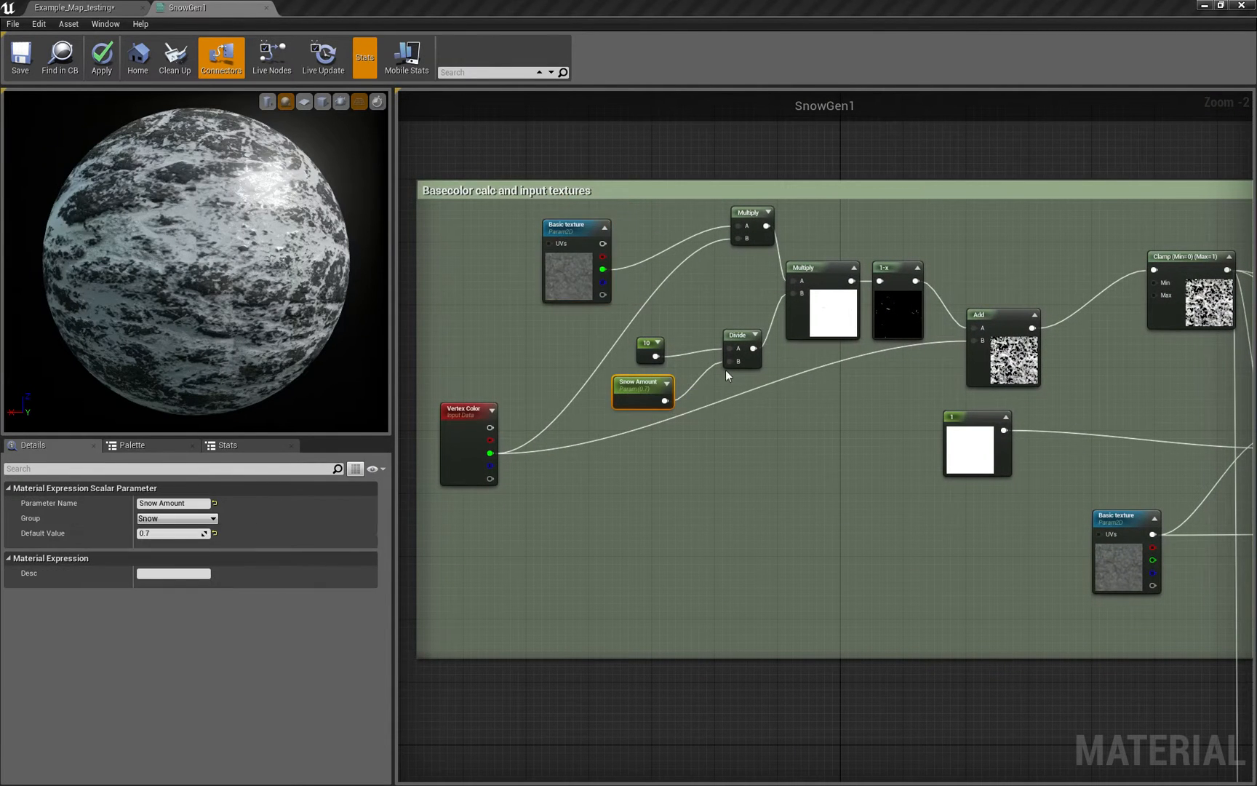
click(579, 230)
- Create an Actor Blueprint named SnowProximity in the Blueprints folder and open it
click(79, 7)
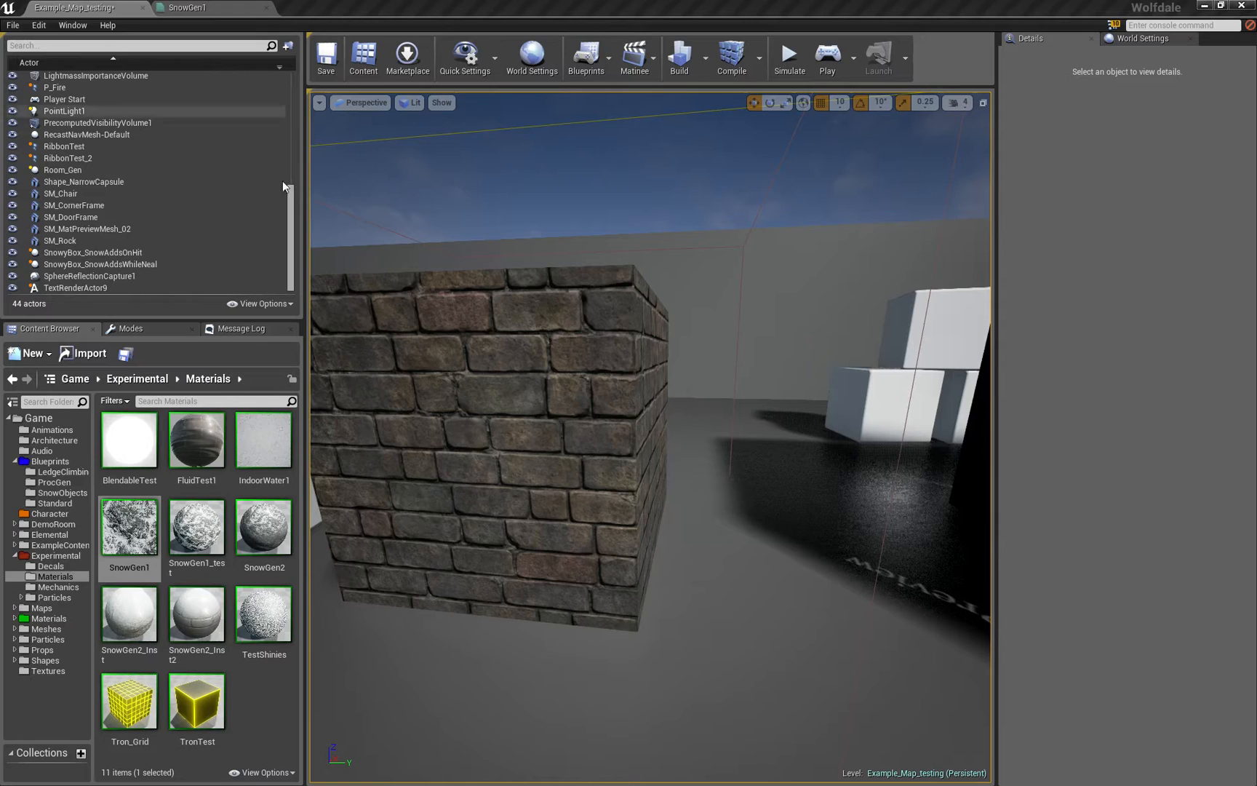
click(50, 461)
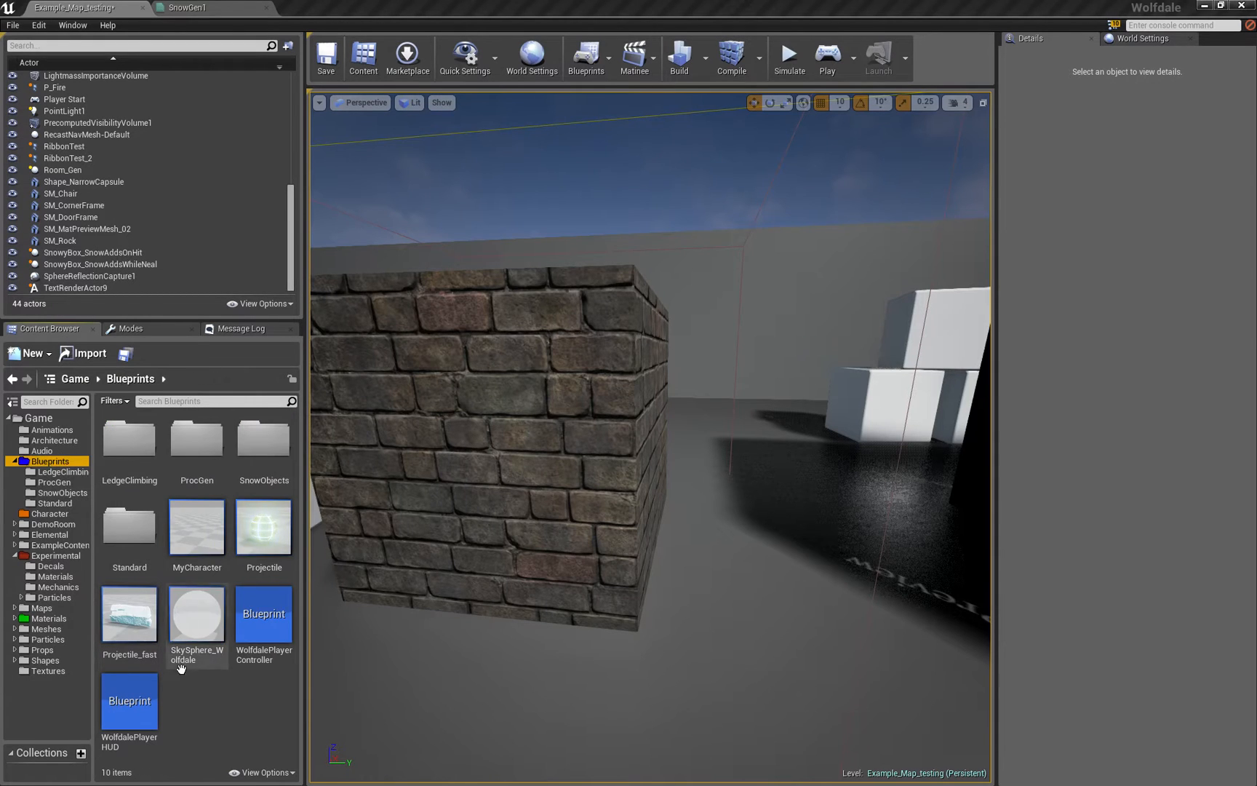
right_click(214, 445)
click(259, 528)
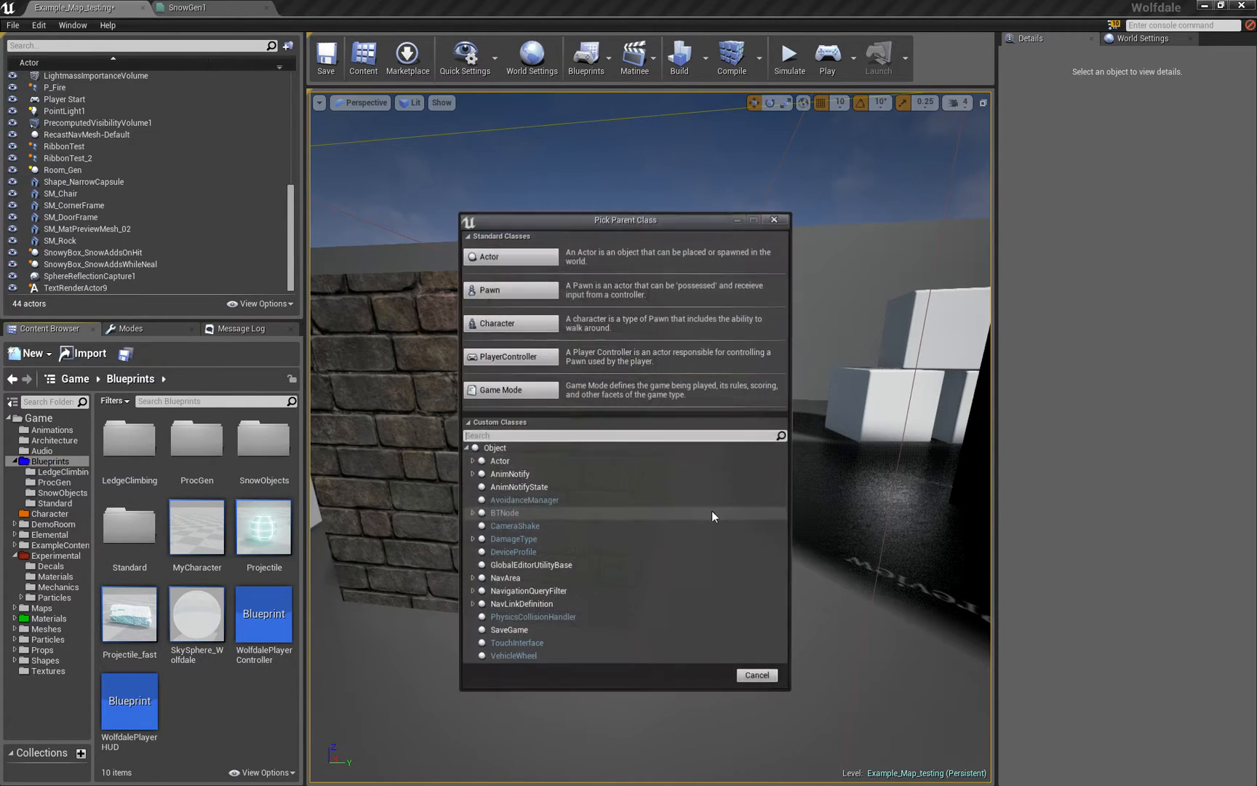
click(499, 262)
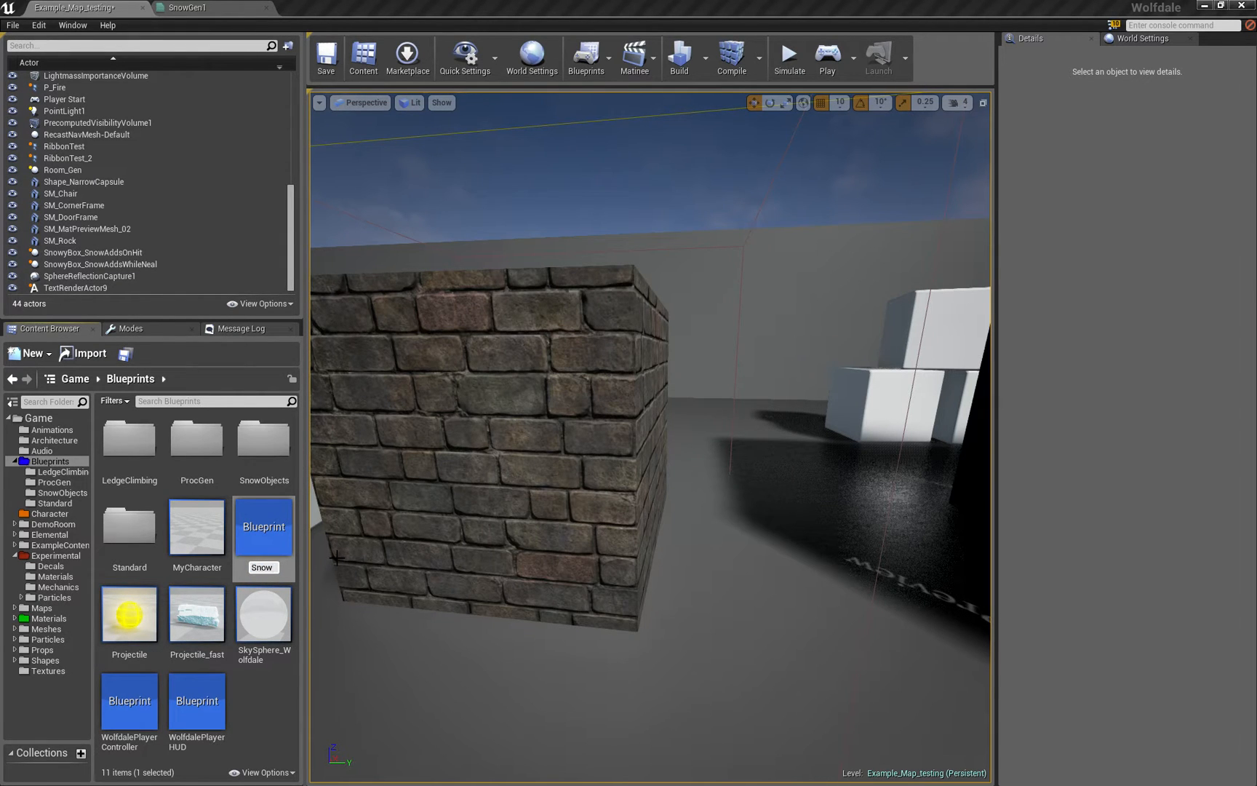
key(Return)
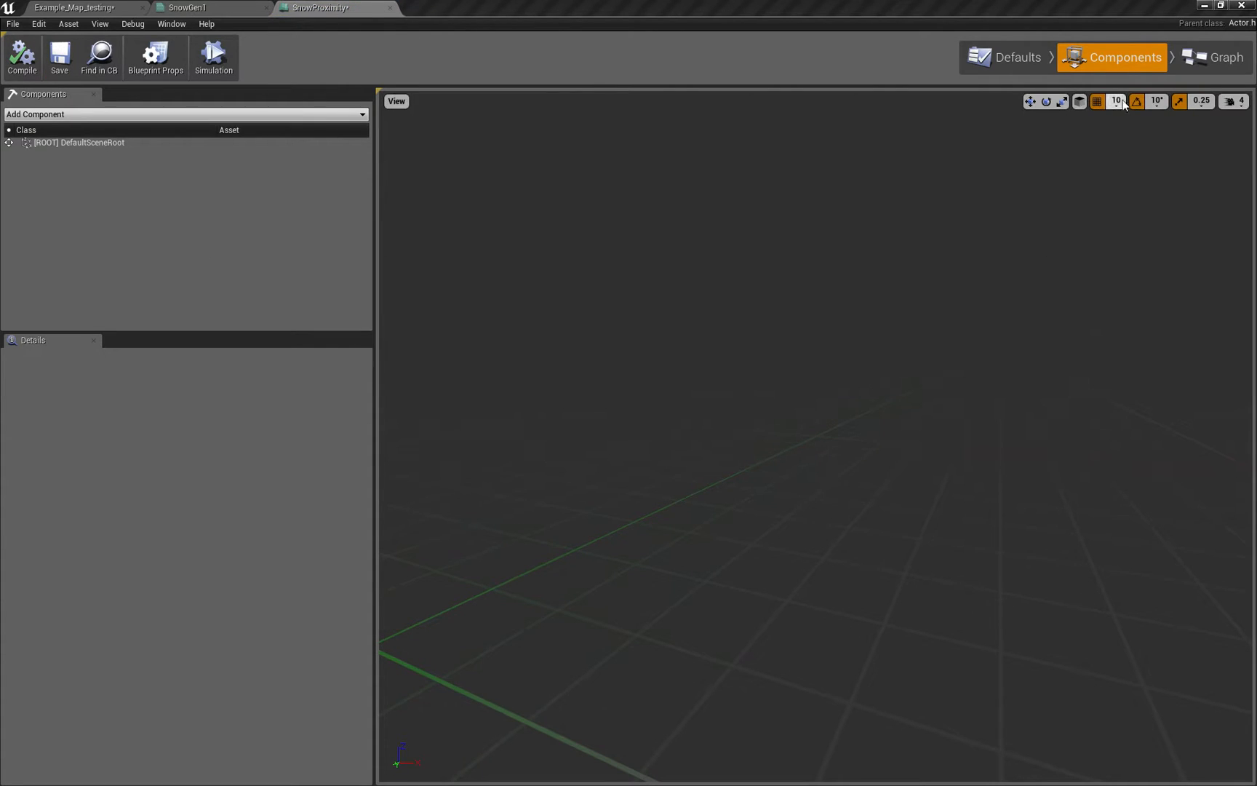
- Add a Static Mesh component named DisplayCube using the Shape_Cube mesh
click(91, 114)
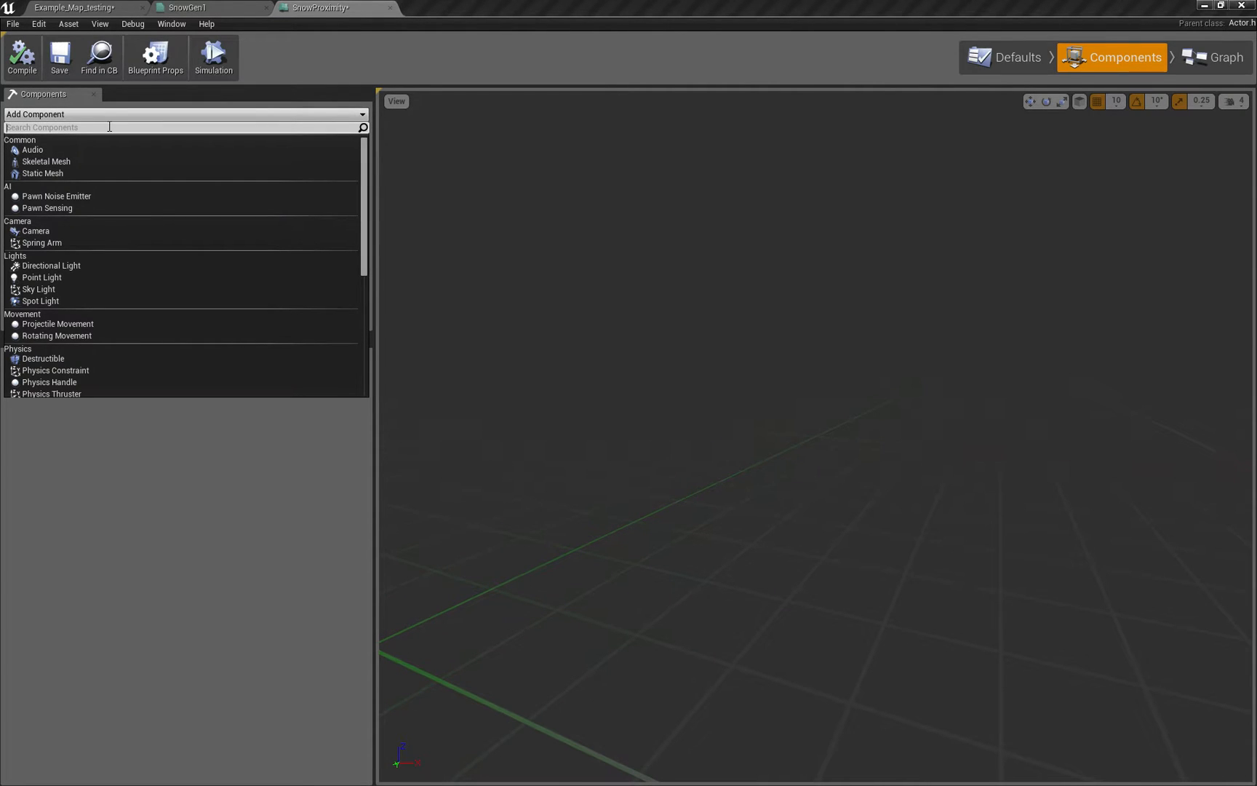
text(Static)
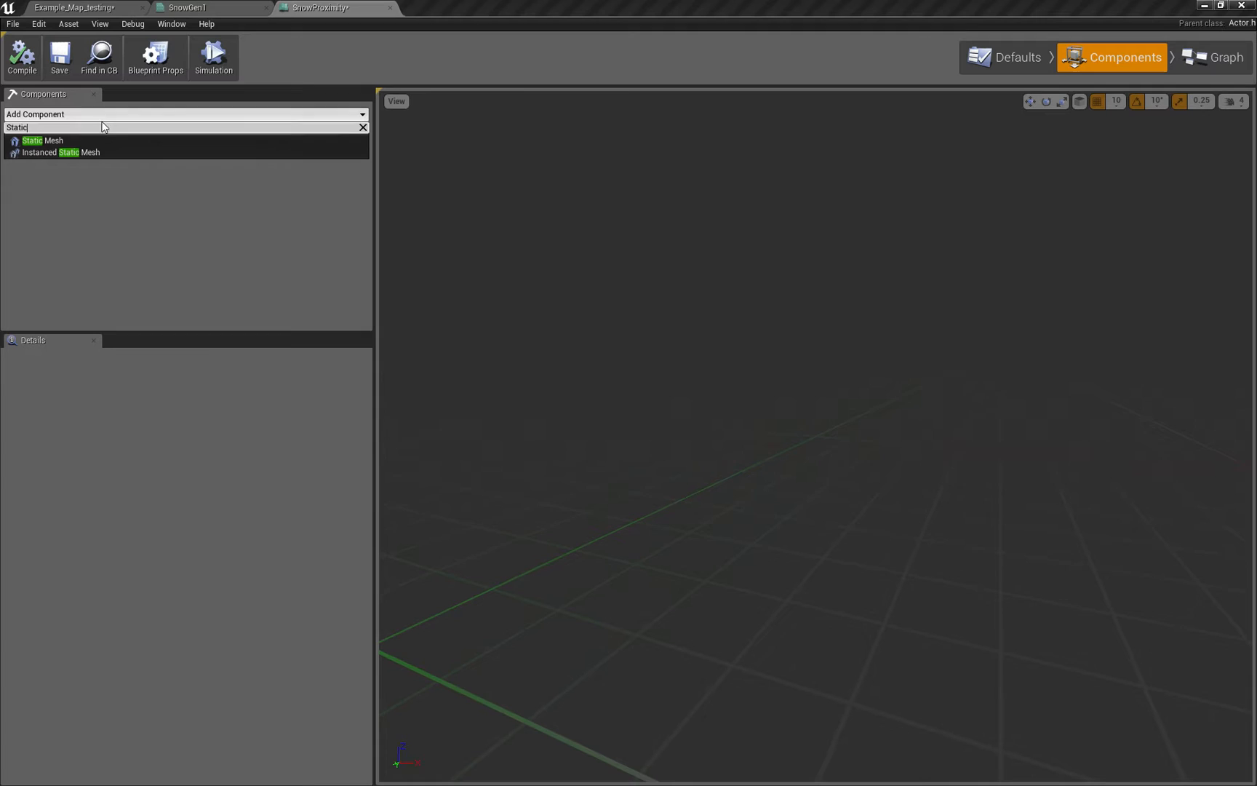
click(44, 141)
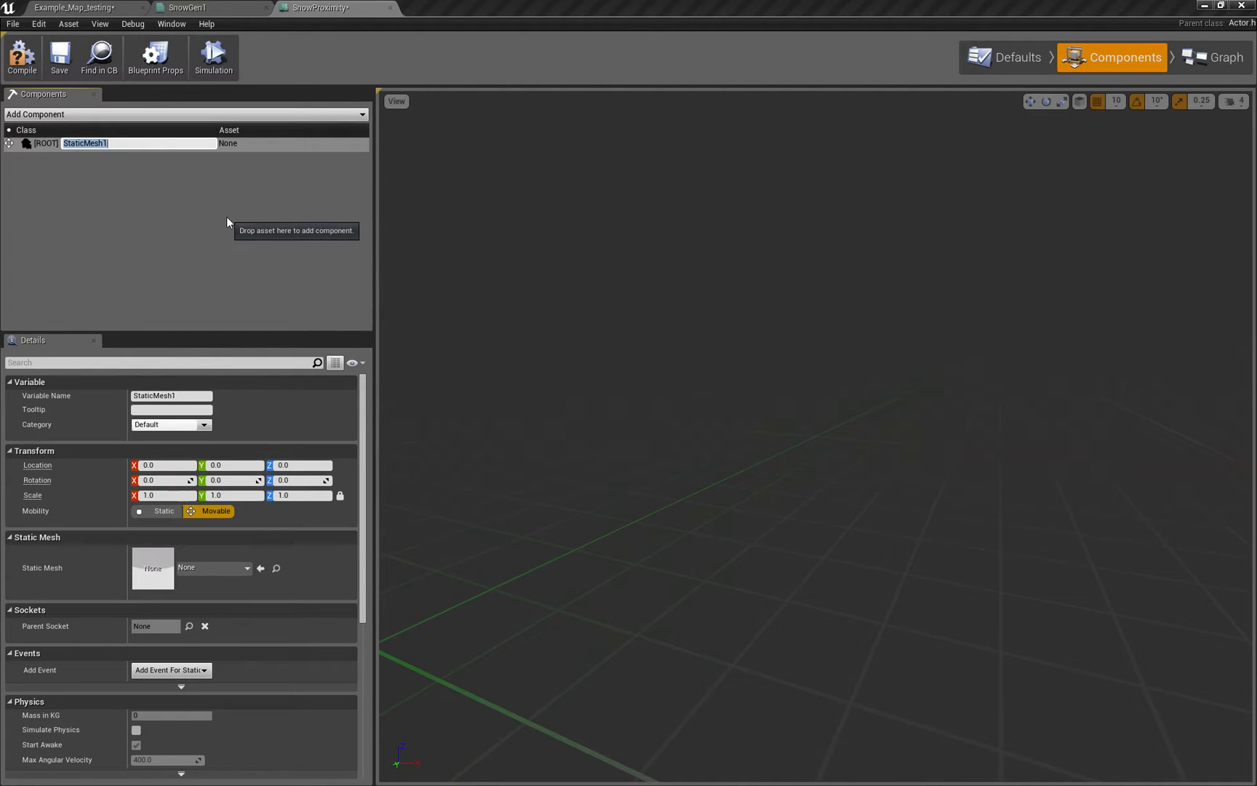
text(DisplayCube)
key(Return)
click(226, 566)
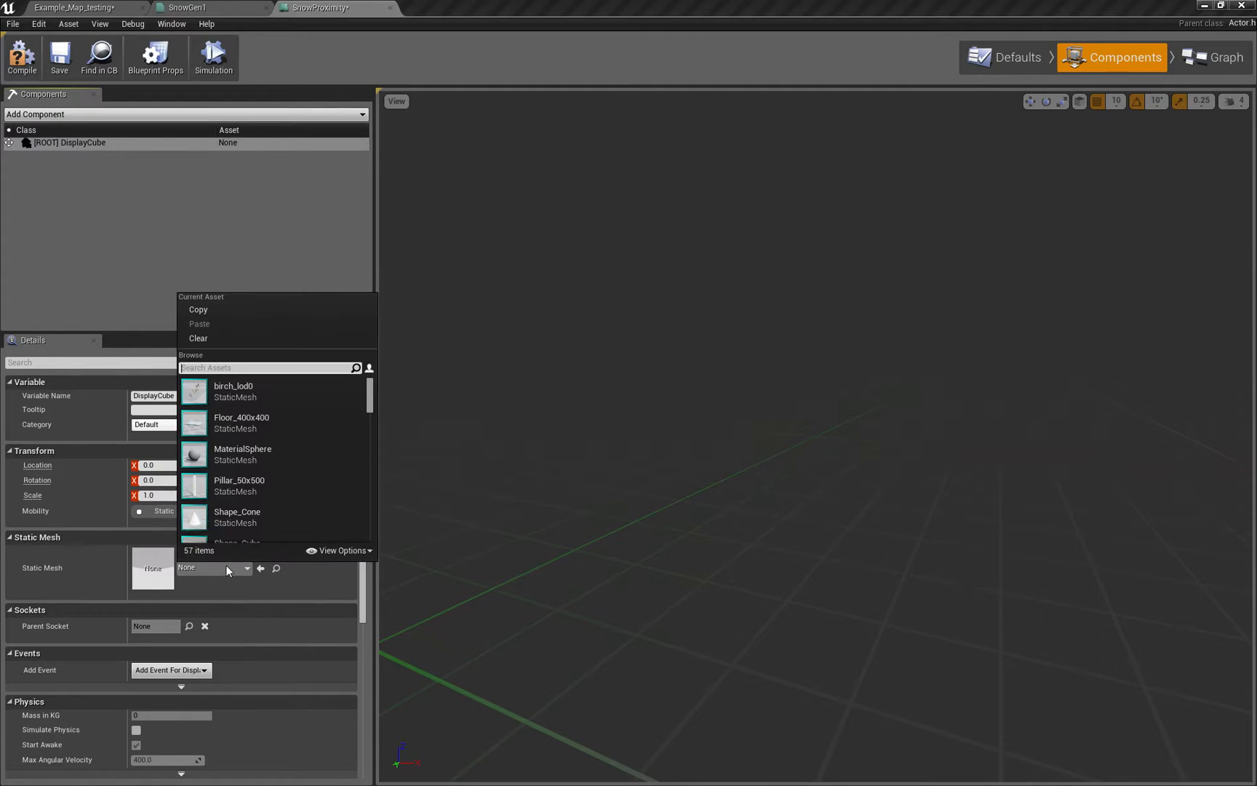
text(cube)
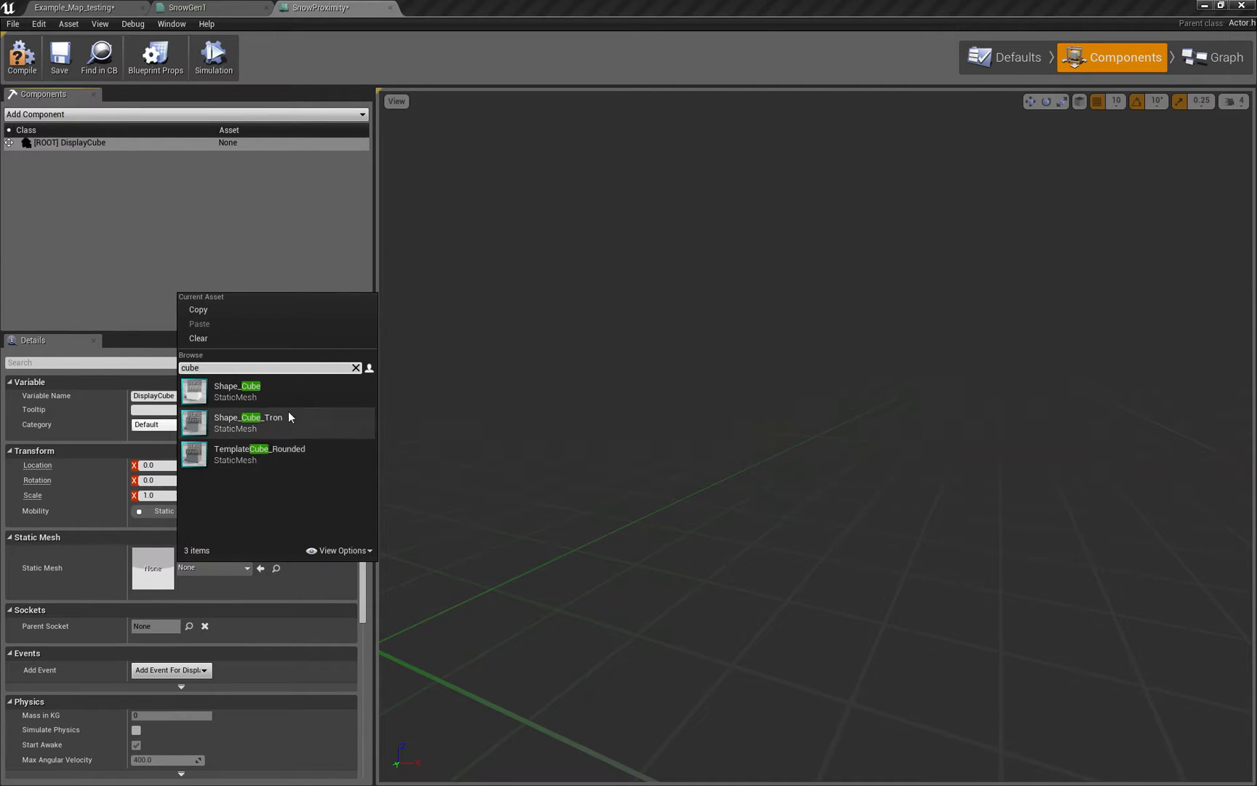
click(256, 385)
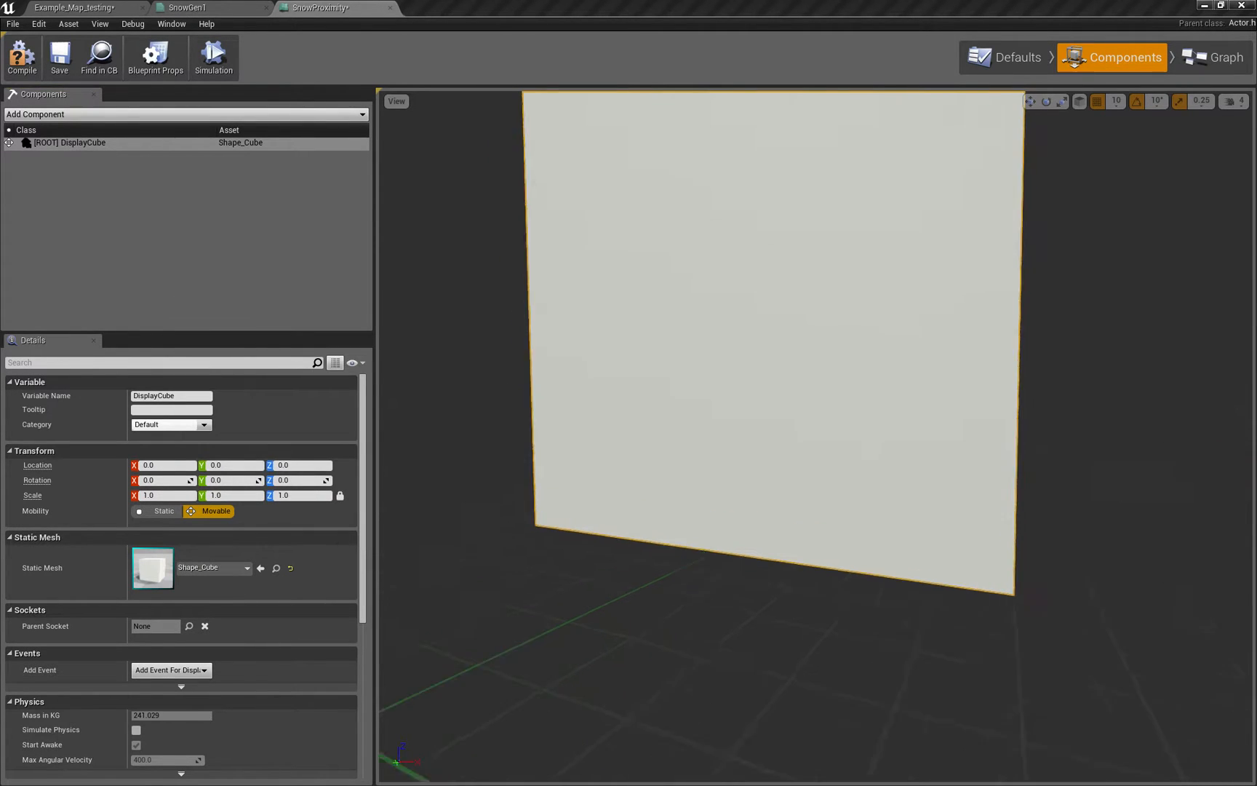
- Orbit around DisplayCube and frame it in the viewport
right_drag(724, 457, 744, 404)
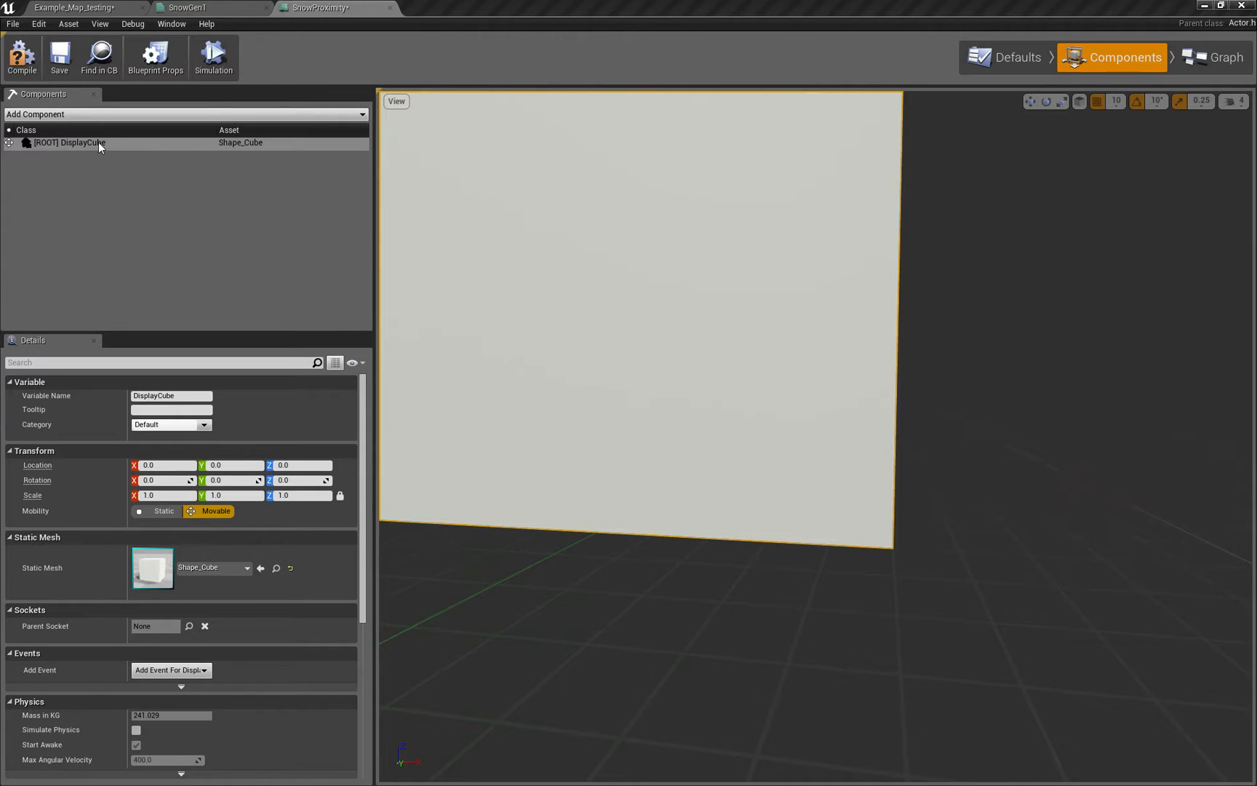
right_drag(687, 442, 639, 295)
right_drag(638, 393, 687, 491)
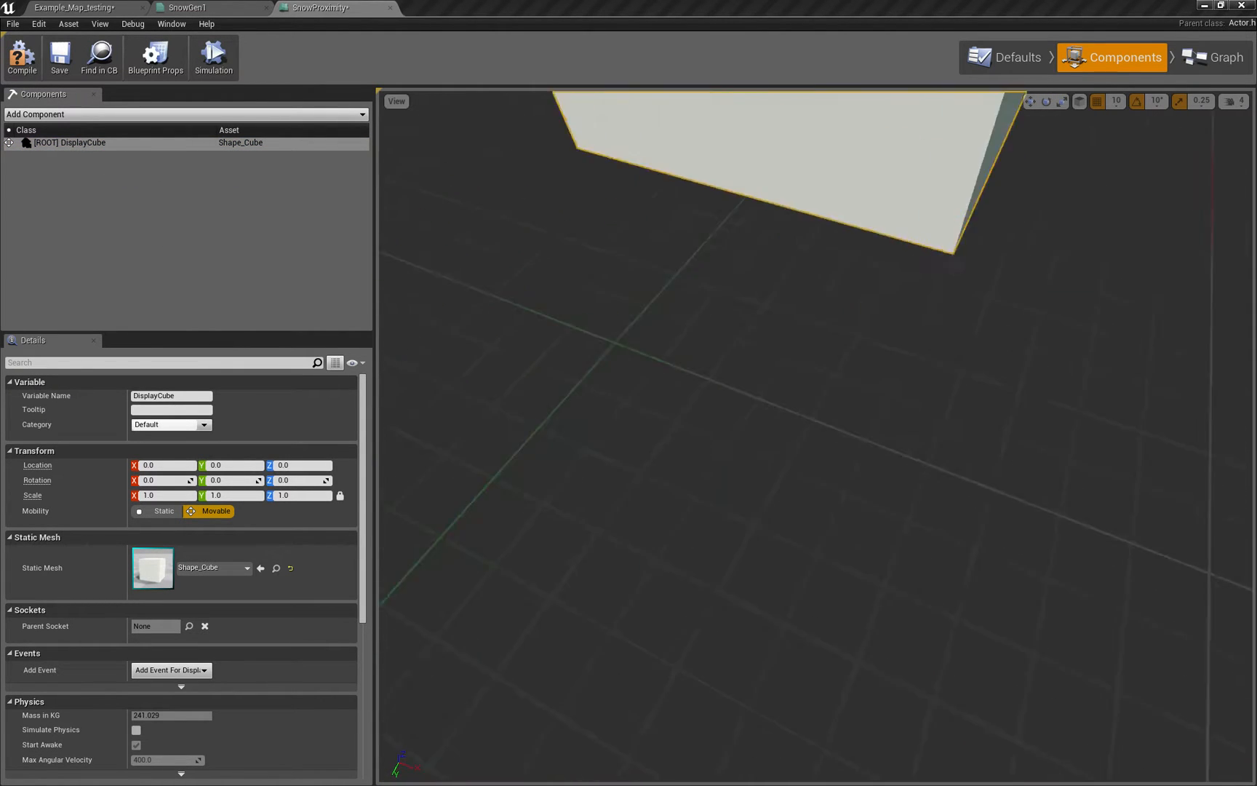
key(f)
scroll(746, 373, up, 3)
scroll(746, 373, up, 3)
scroll(746, 373, up, 2)
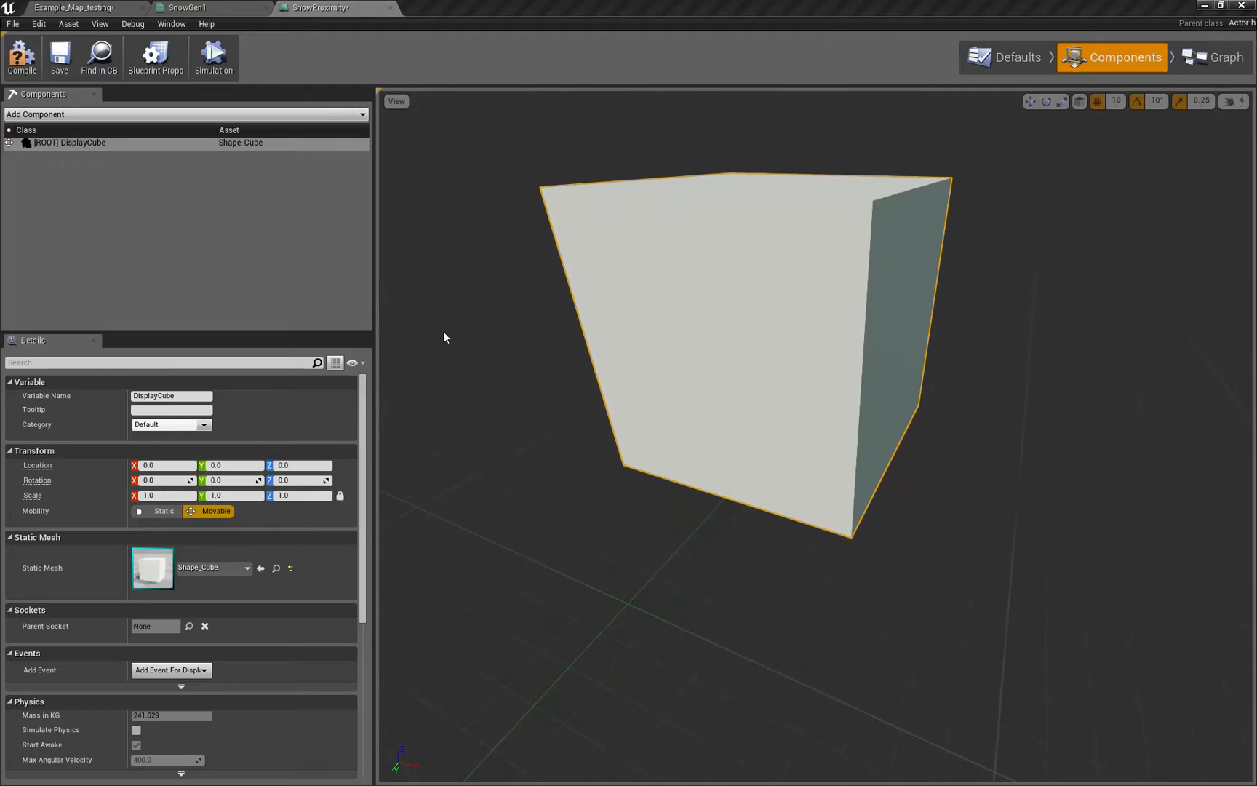
- Add a Box1 collision component under DisplayCube with Box Extent 128 on X, Y and Z
click(140, 113)
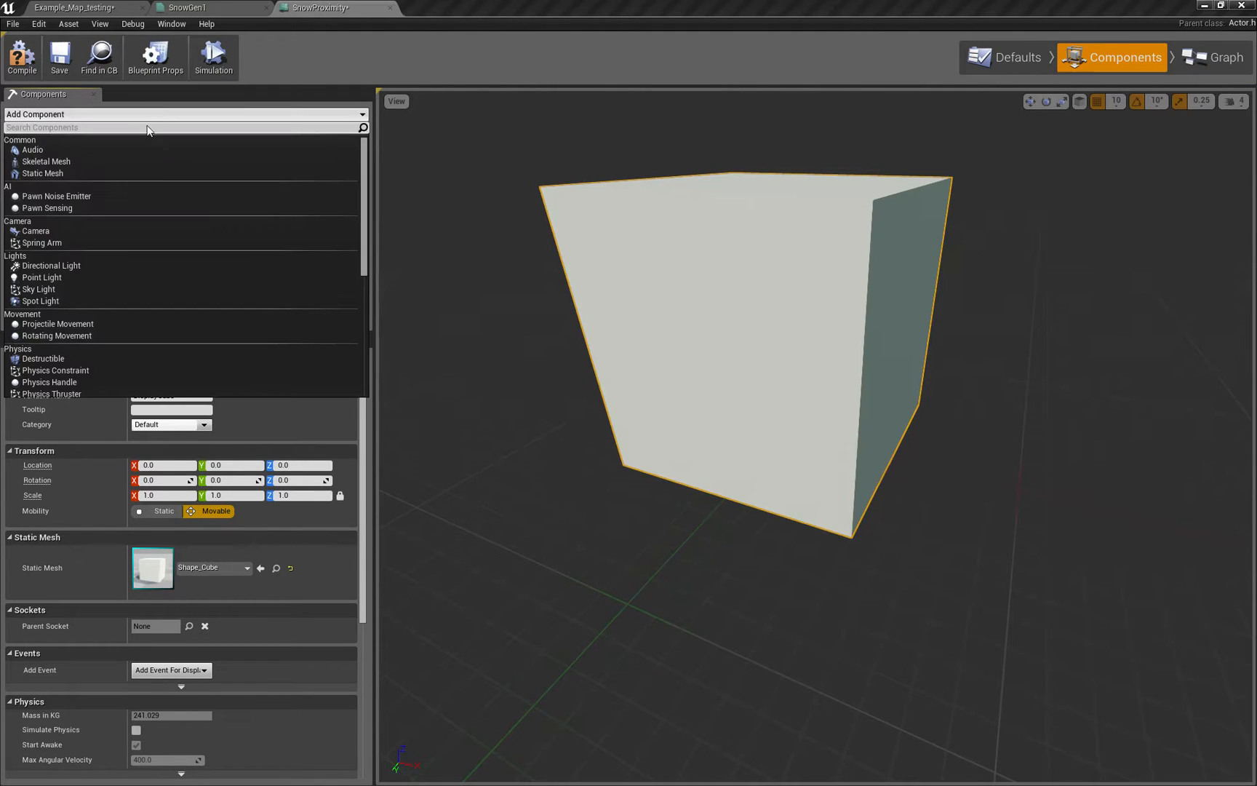
text(box)
key(Return)
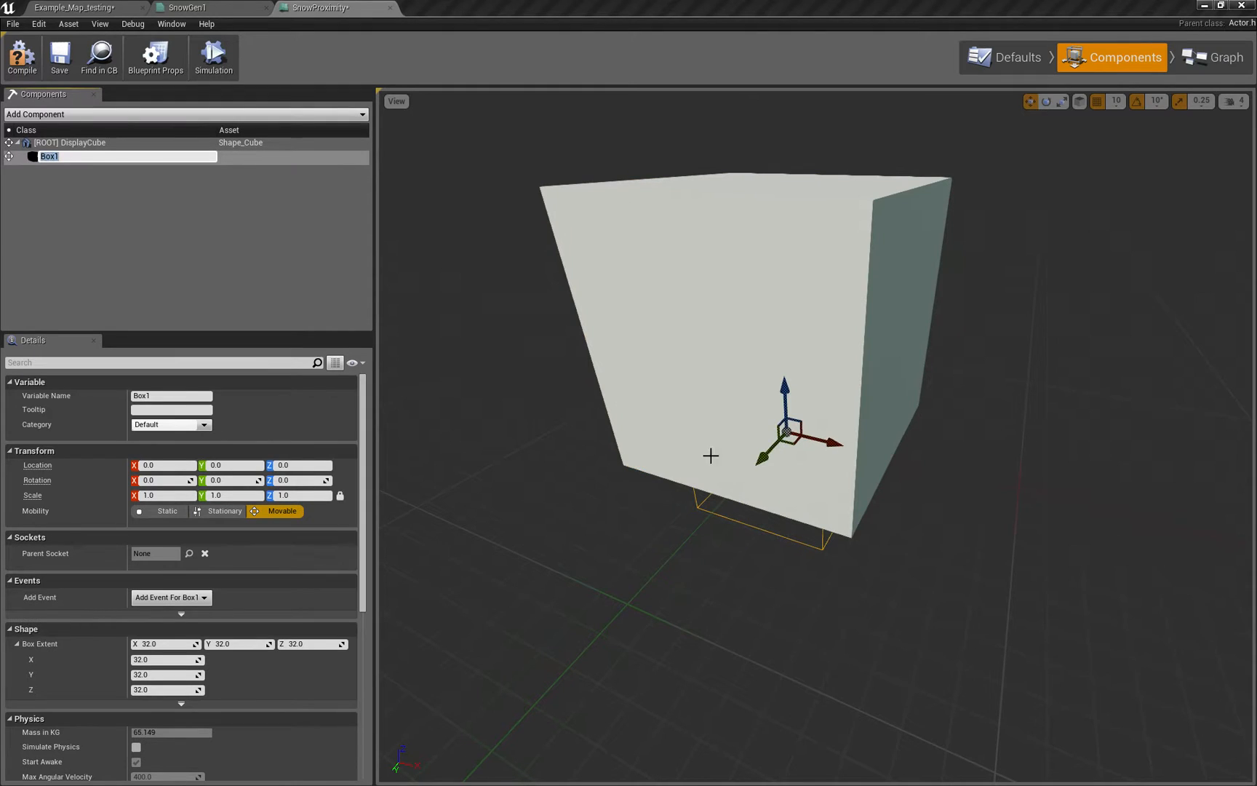
click(157, 644)
text(128)
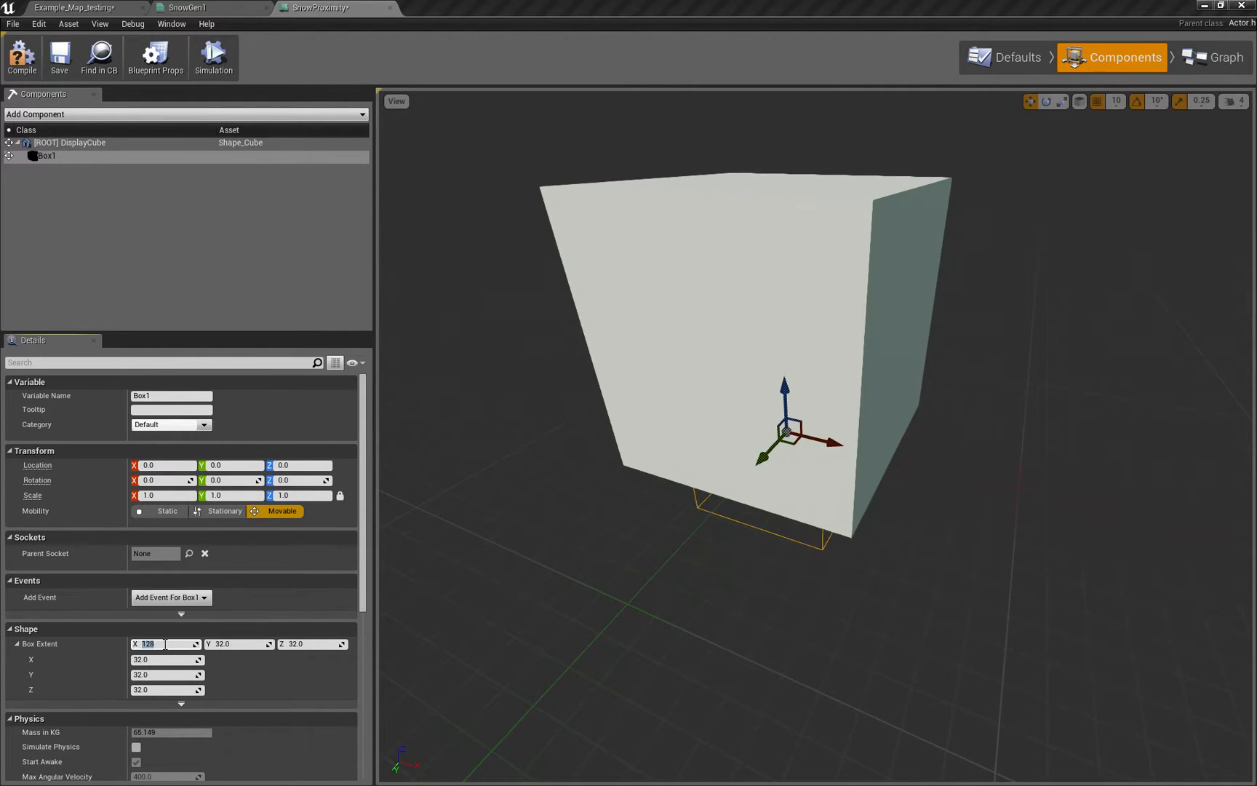
key(Tab)
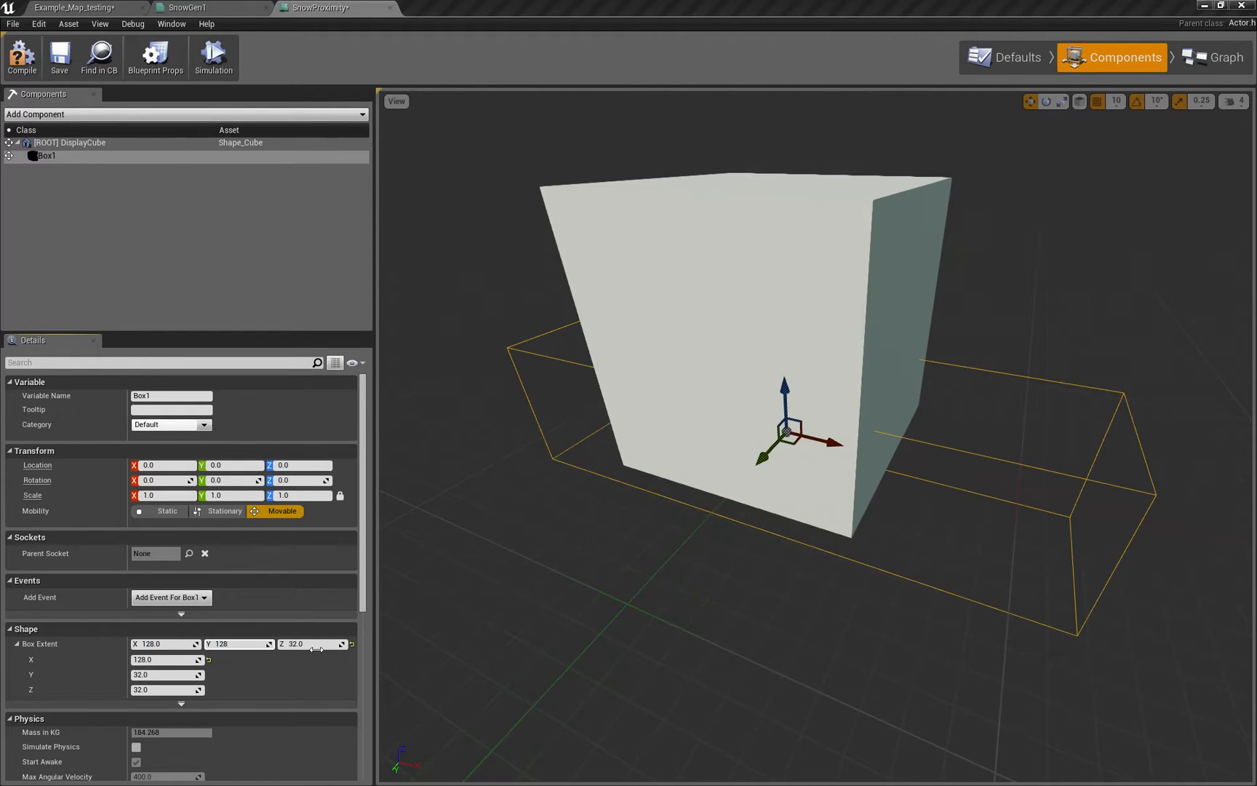
text(128)
key(Return)
scroll(785, 442, down, 3)
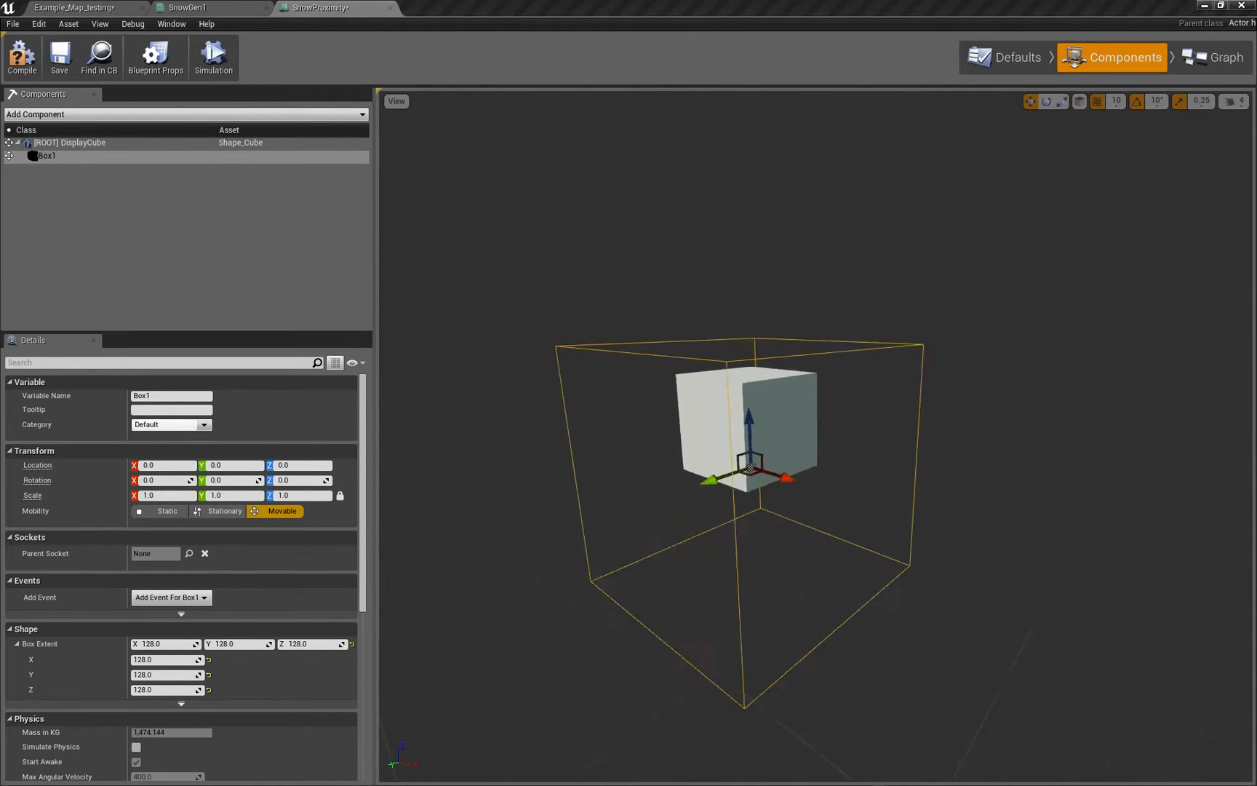
- Move Box1 with the gizmo to Location Y -20, Z 50 and check it surrounds the cube
right_drag(816, 457, 680, 352)
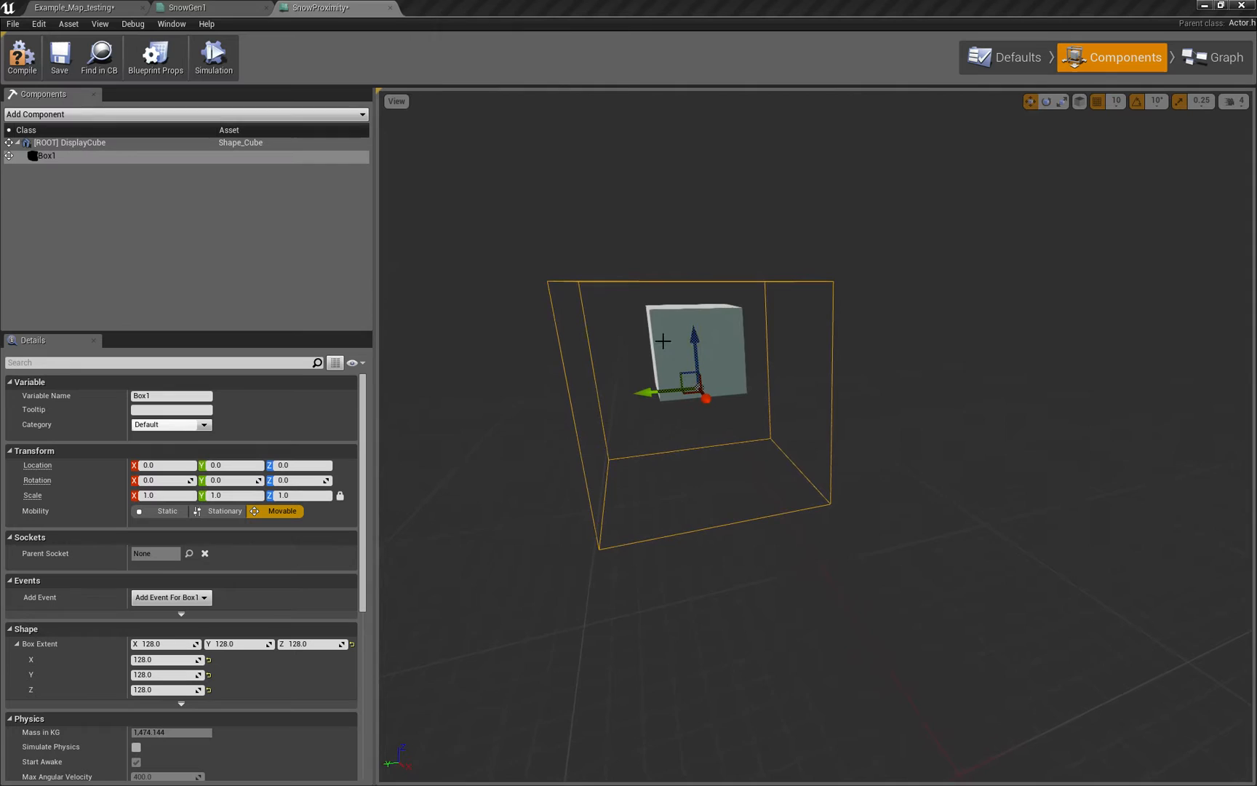
drag(691, 339, 699, 285)
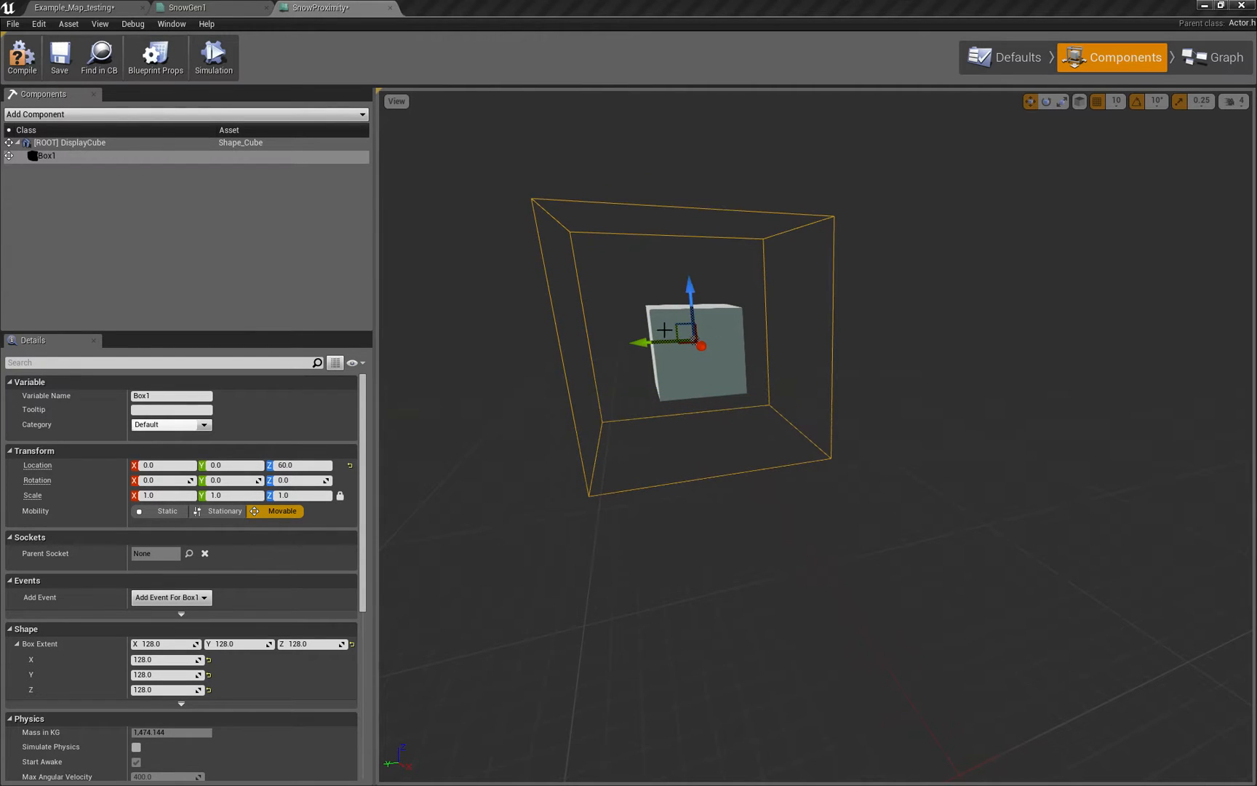
drag(651, 341, 638, 344)
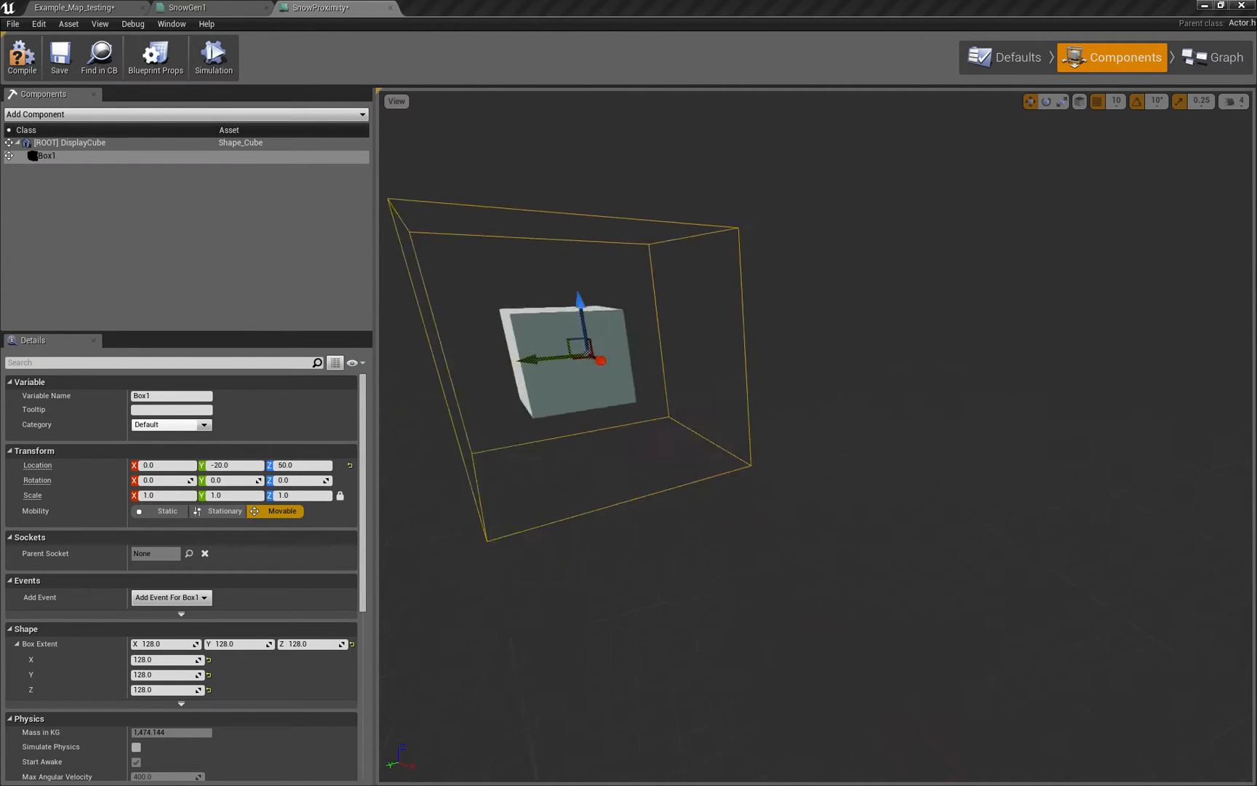
right_drag(786, 393, 688, 441)
scroll(766, 393, up, 3)
scroll(767, 393, down, 3)
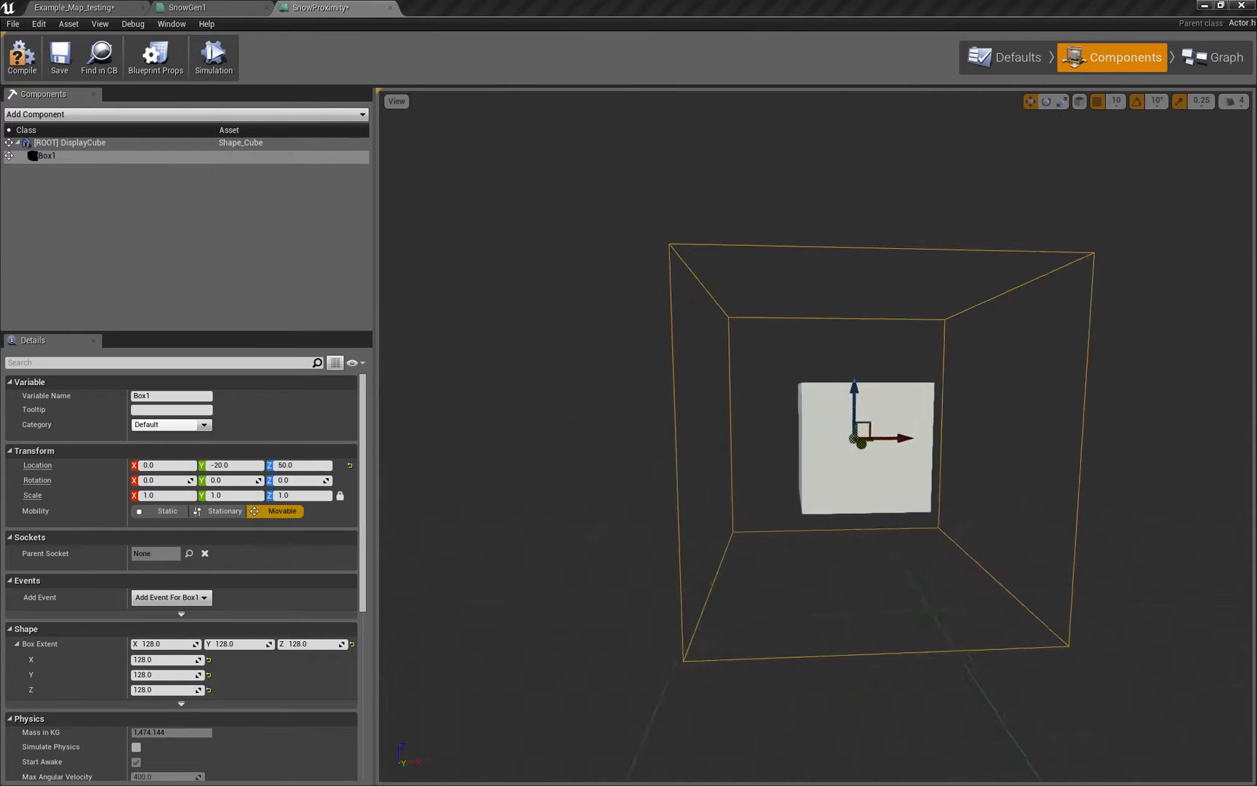
right_drag(786, 394, 688, 422)
scroll(767, 412, up, 3)
scroll(766, 413, down, 3)
right_drag(786, 412, 688, 442)
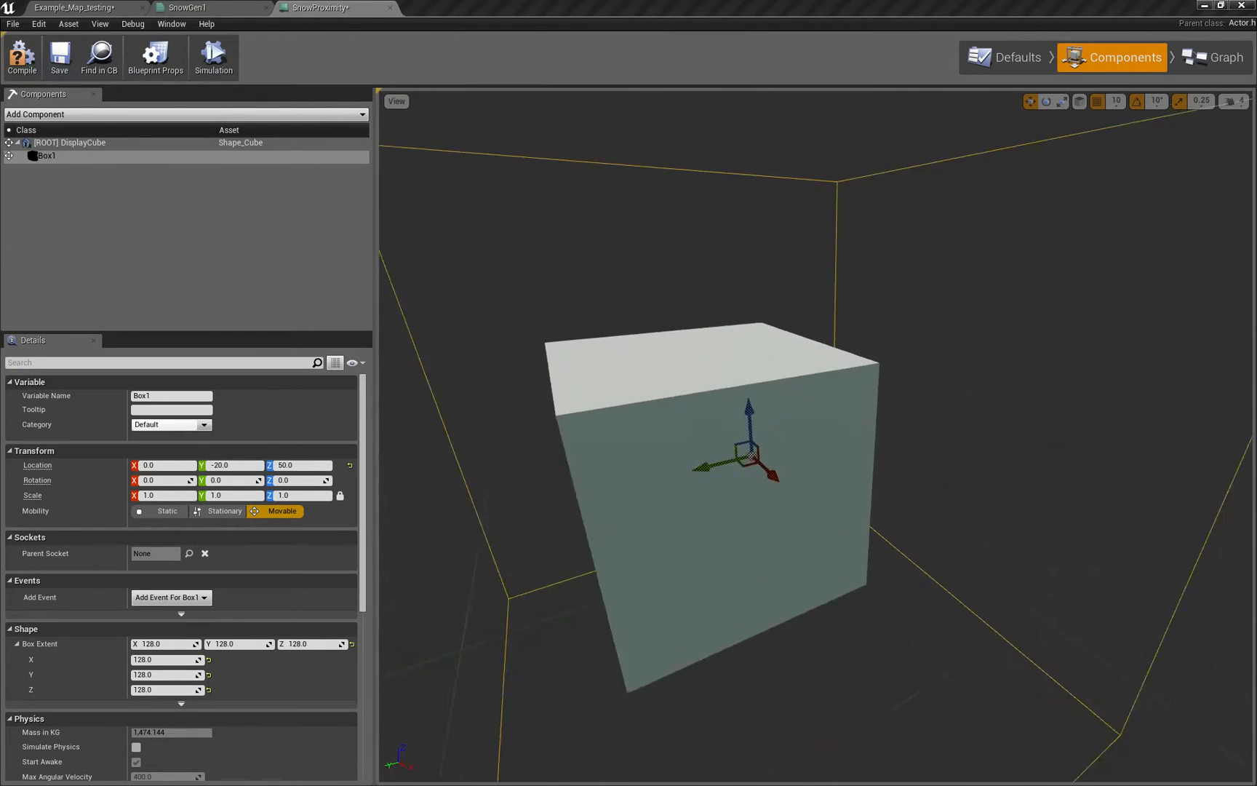
scroll(766, 413, up, 2)
scroll(673, 323, down, 3)
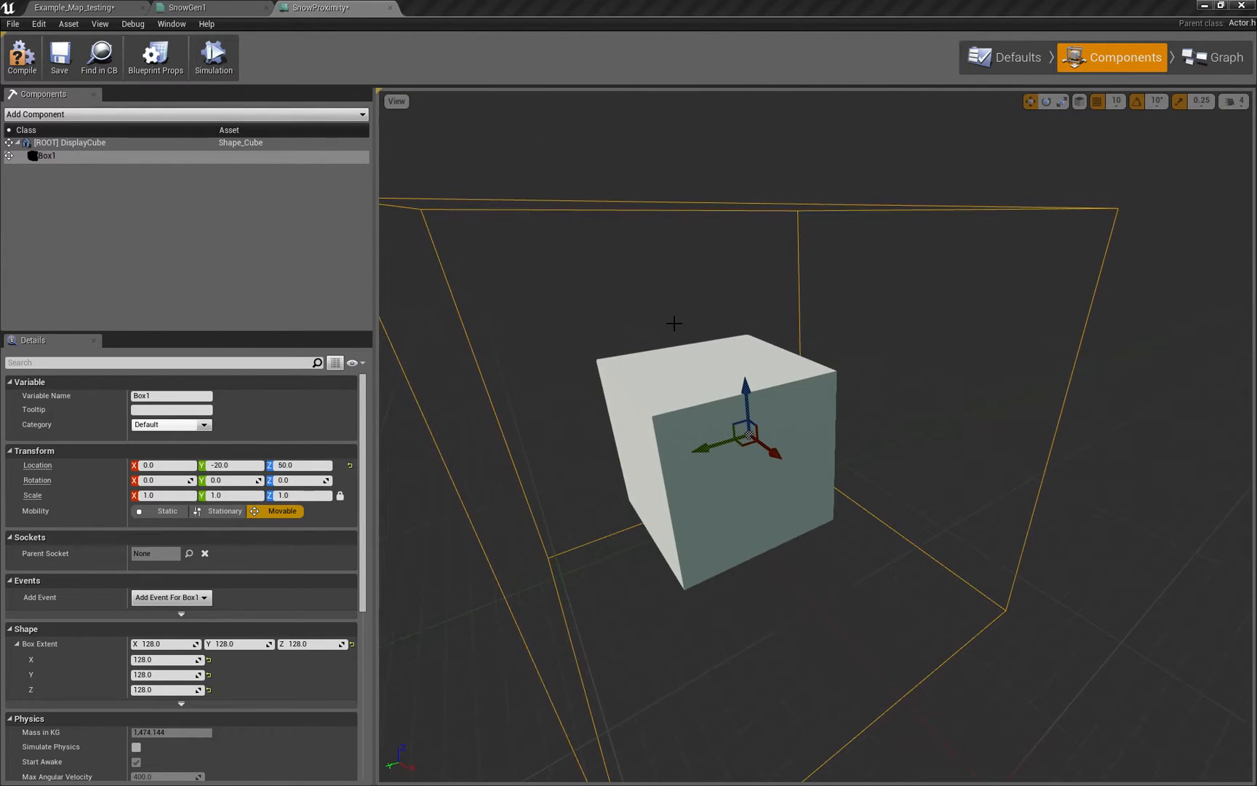
scroll(657, 318, up, 4)
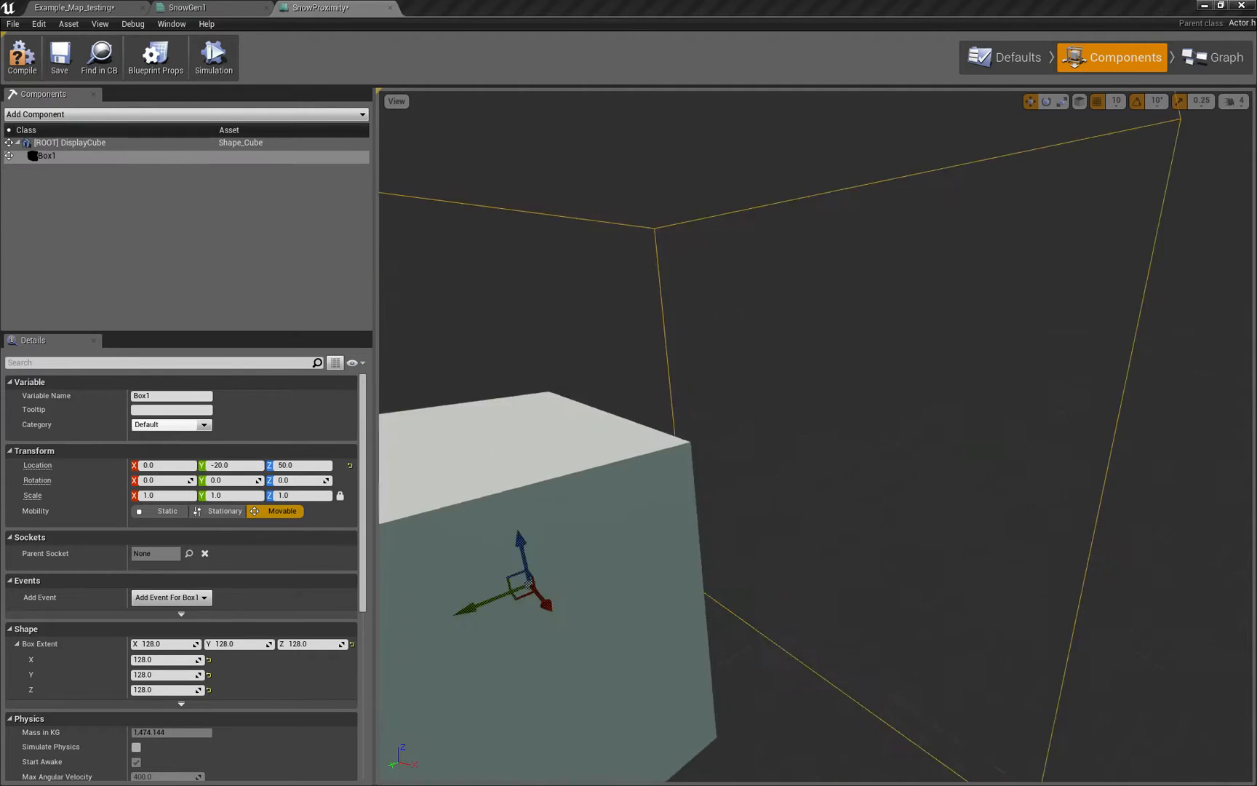
scroll(657, 319, down, 4)
scroll(783, 302, up, 4)
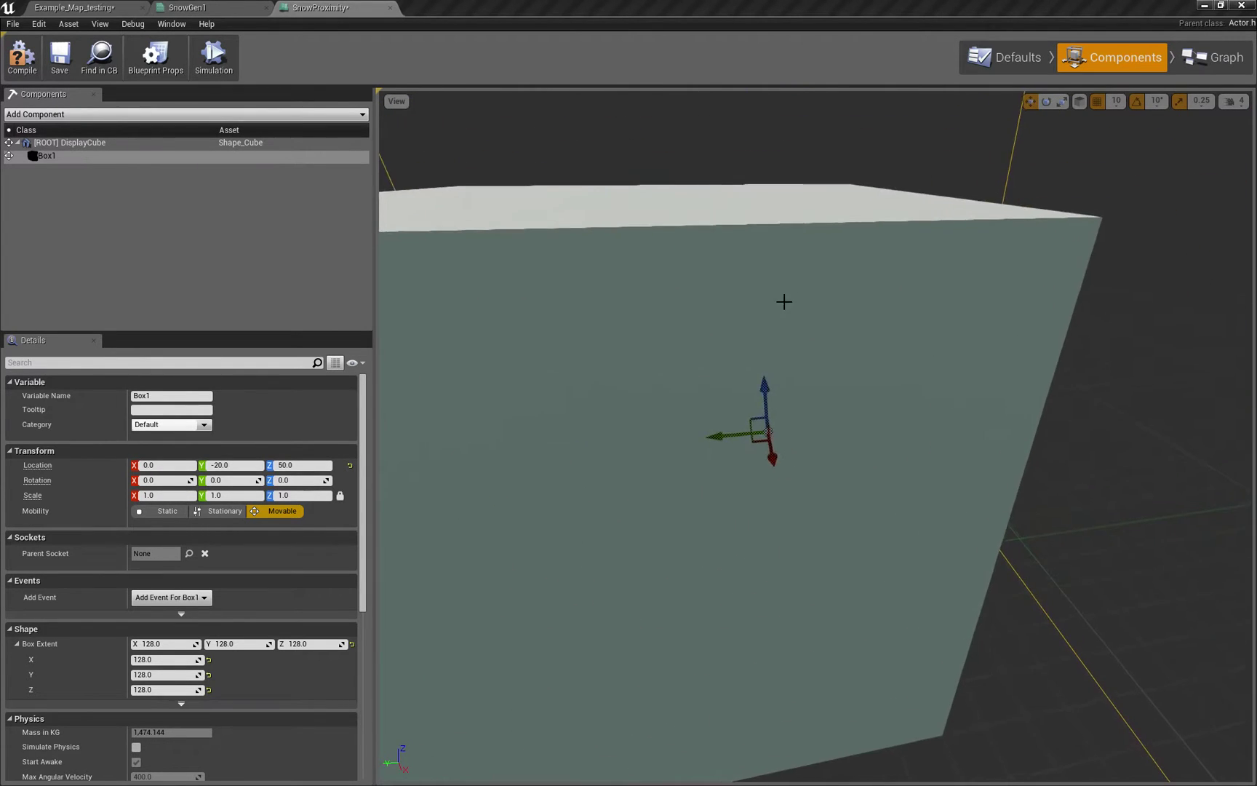
scroll(785, 302, down, 4)
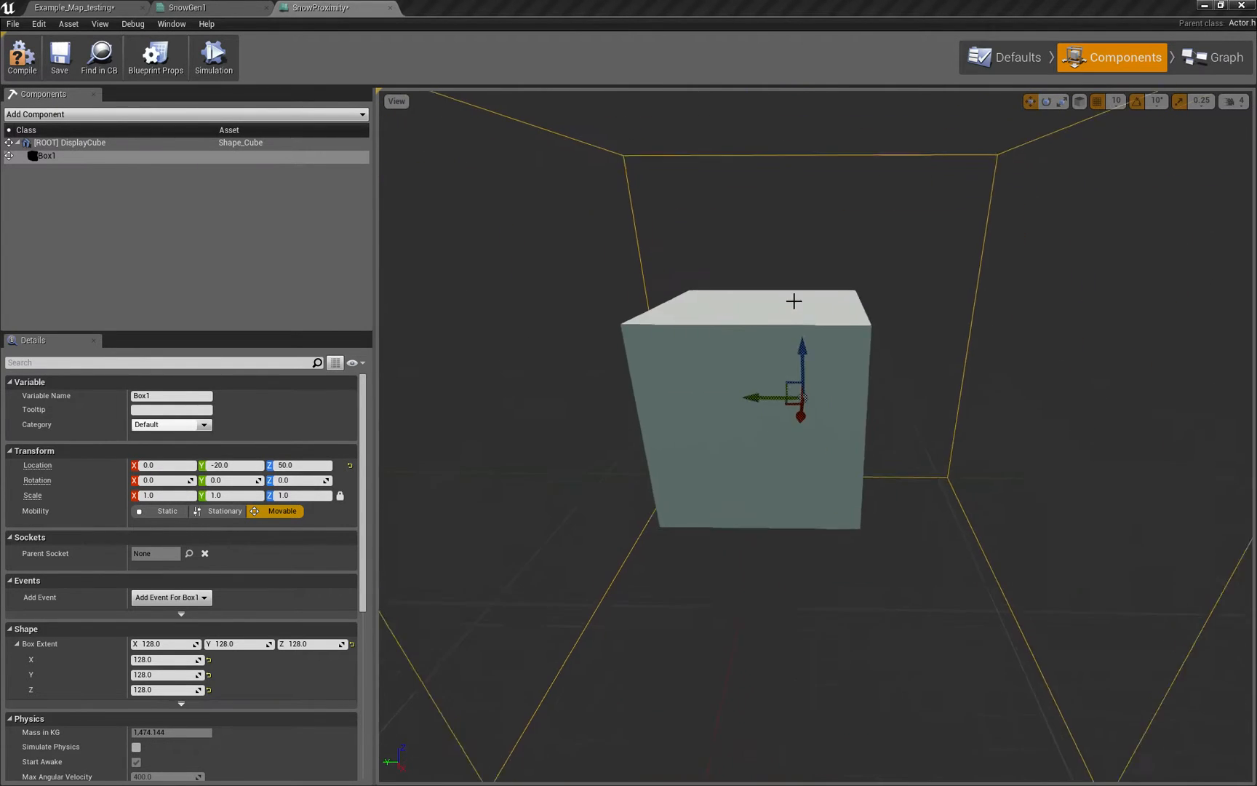
right_drag(815, 368, 688, 442)
scroll(726, 285, up, 4)
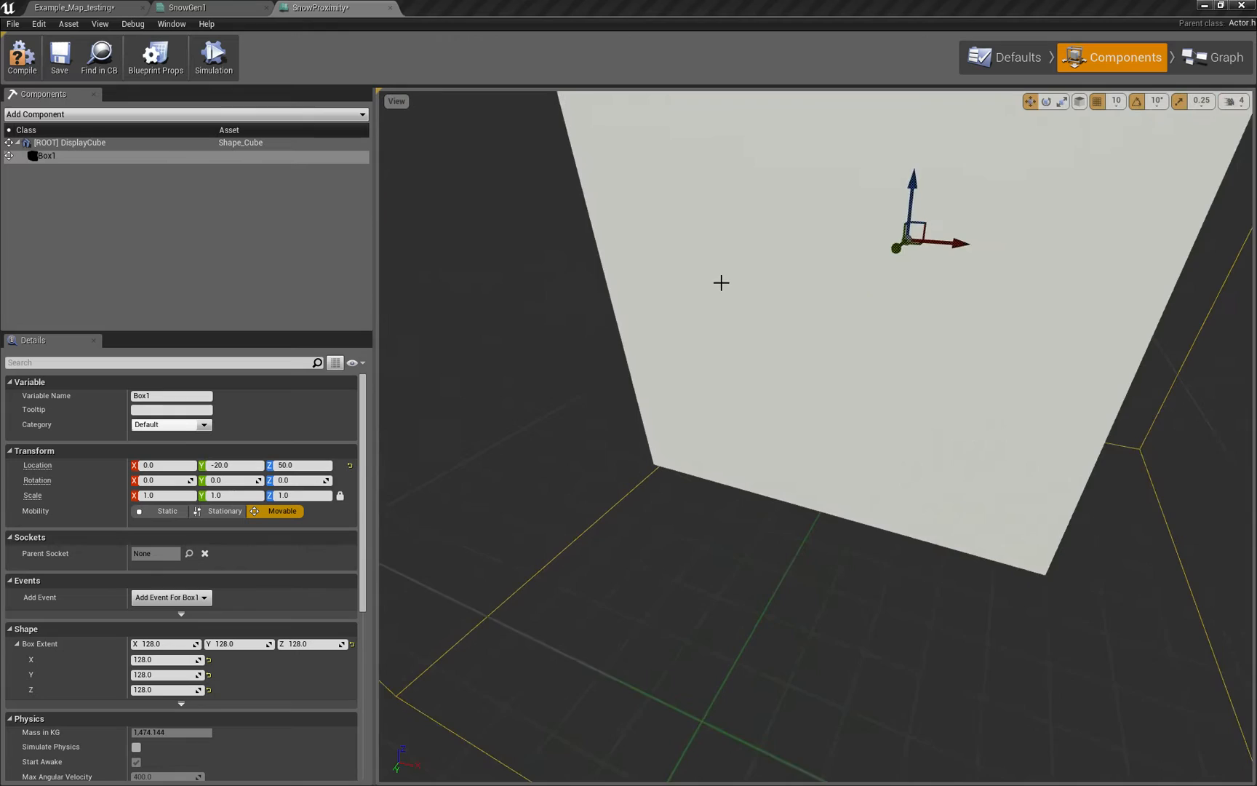
scroll(726, 286, down, 3)
right_drag(726, 285, 639, 394)
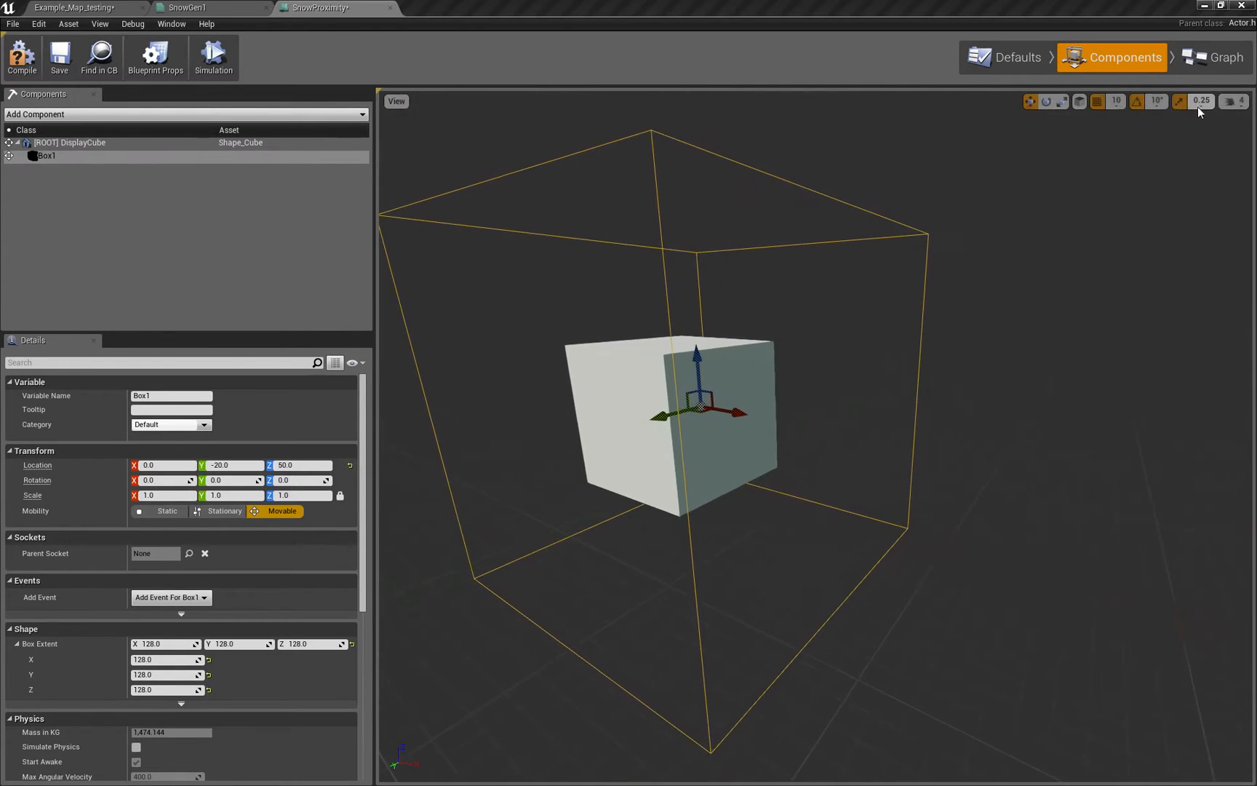
- Open the Construction Script graph and bring its event node into view
click(1213, 57)
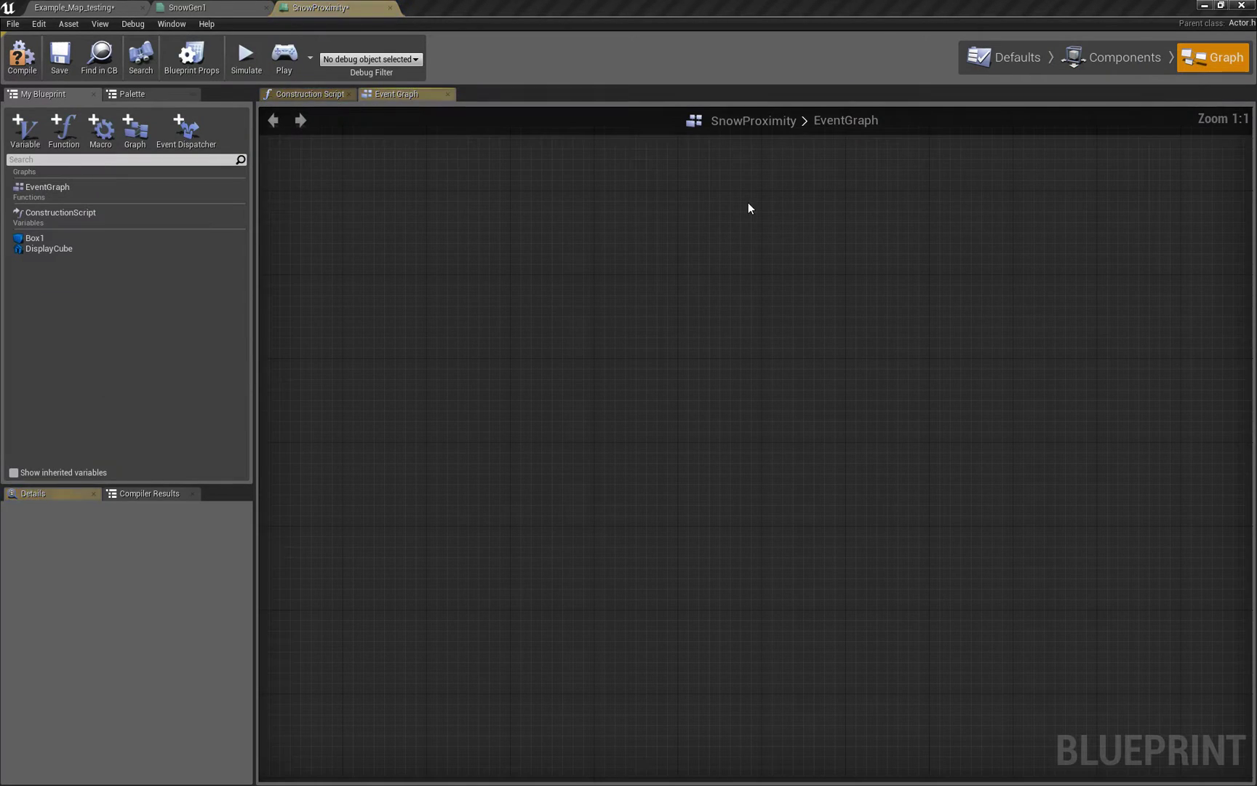
click(302, 96)
right_drag(589, 295, 884, 462)
drag(805, 451, 558, 402)
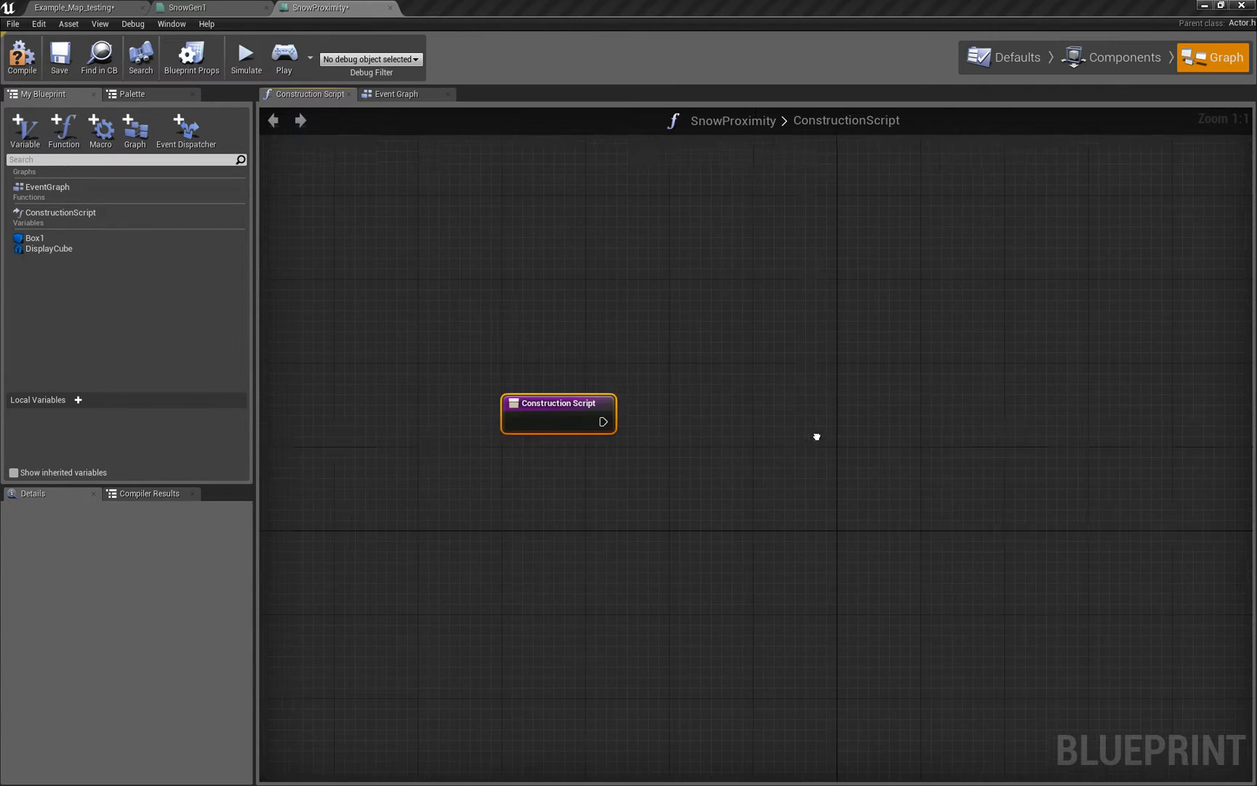
right_drag(817, 436, 834, 439)
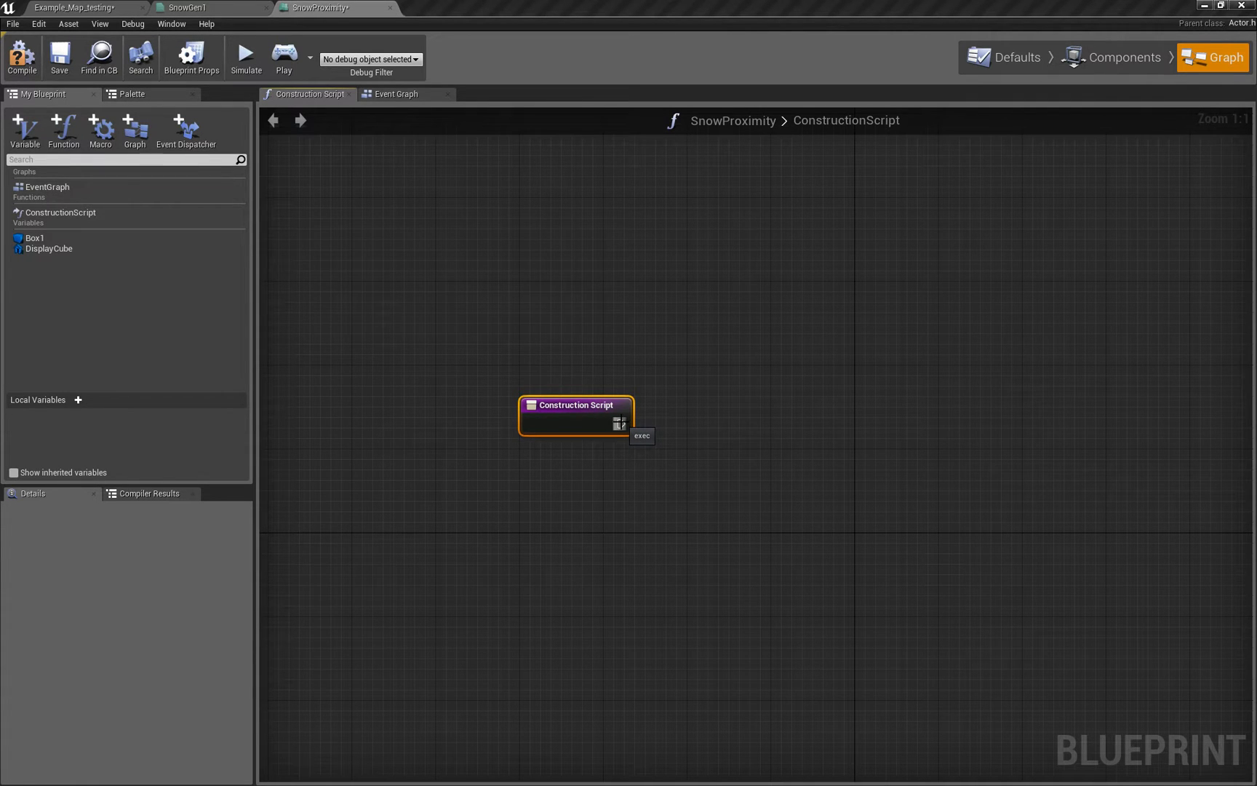
- Glance at the test map, return to SnowProximity and nudge the Construction Script node up-left
click(78, 8)
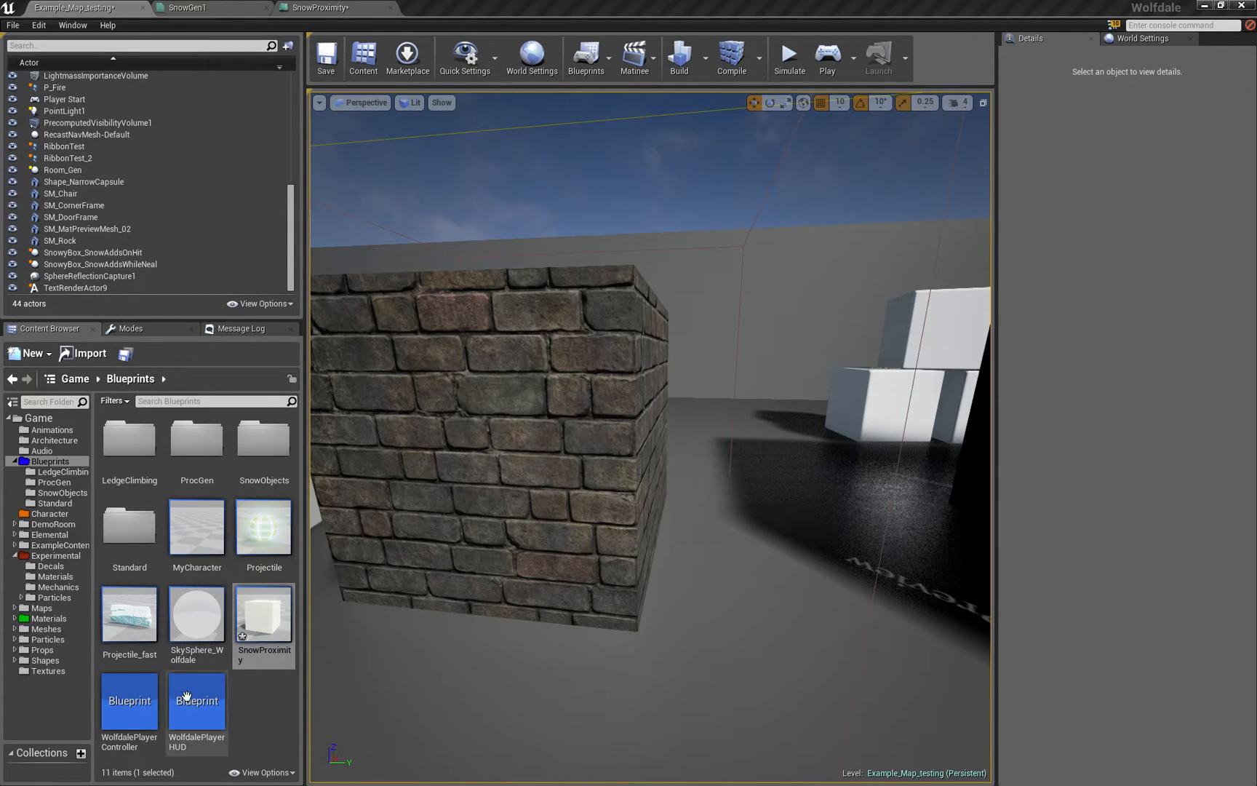
click(320, 7)
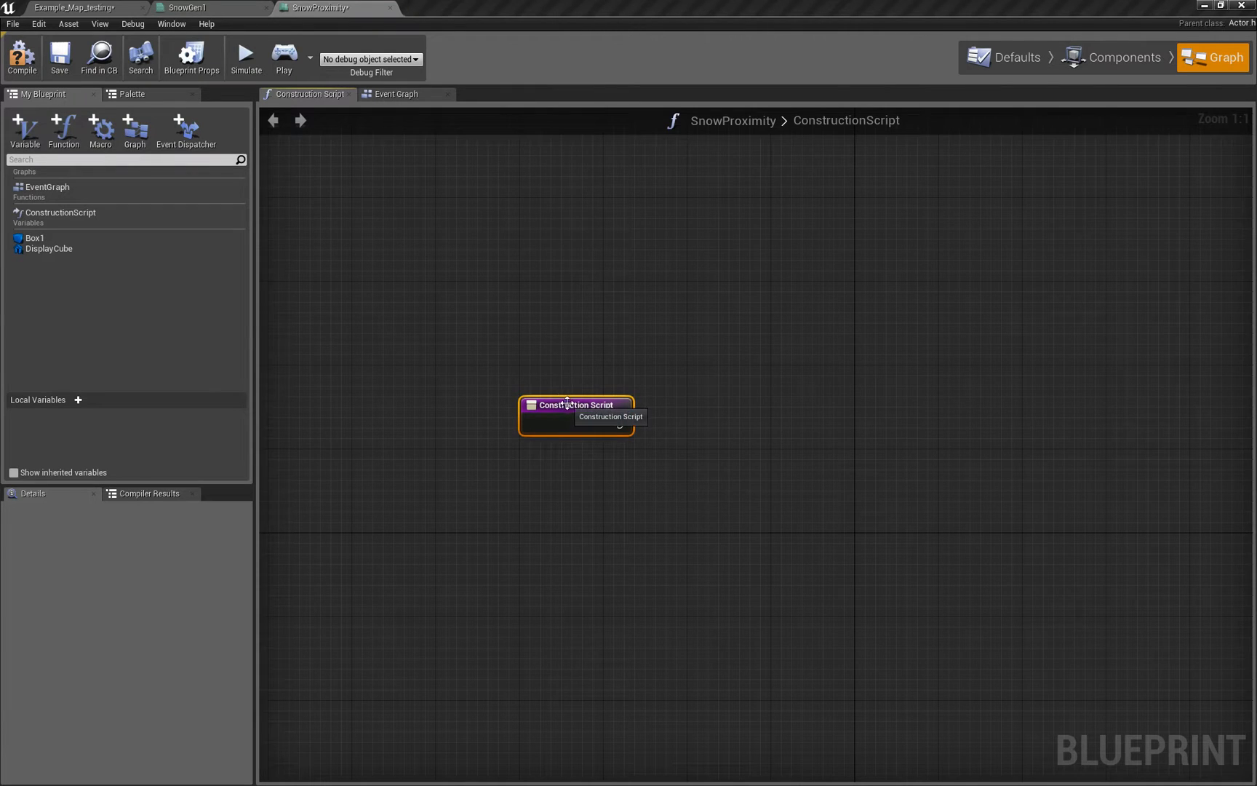
drag(568, 403, 517, 382)
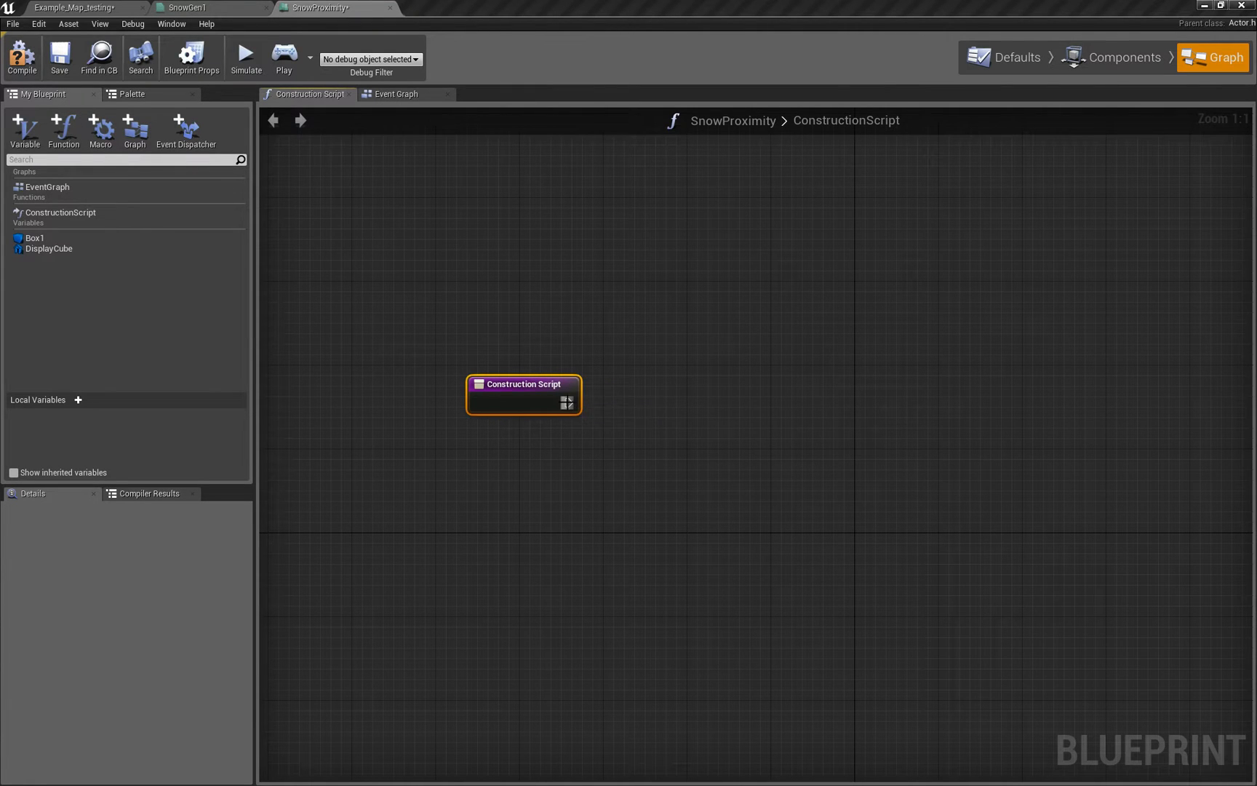
- Add Create Dynamic Material Instance after the construction event with SnowGen1 as parent
drag(571, 404, 660, 398)
text(create dyu)
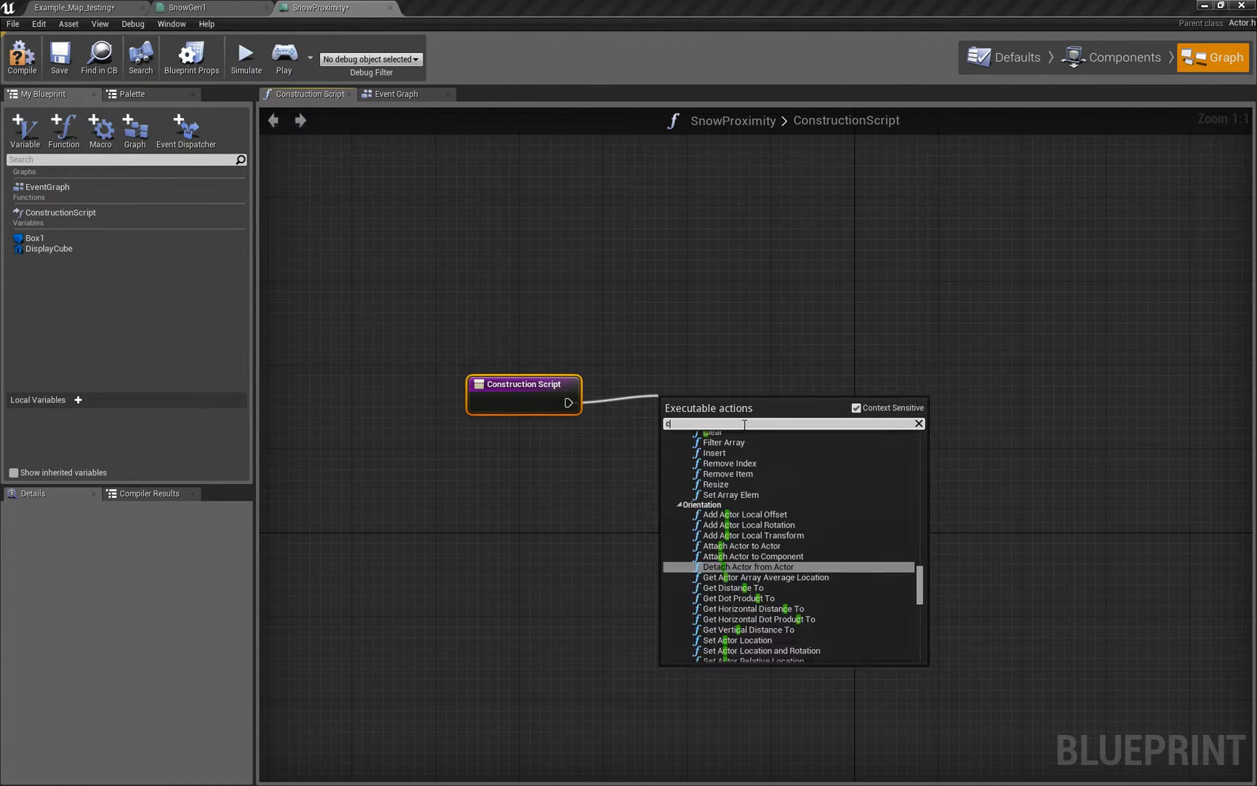
key(BackSpace)
text(reate dy)
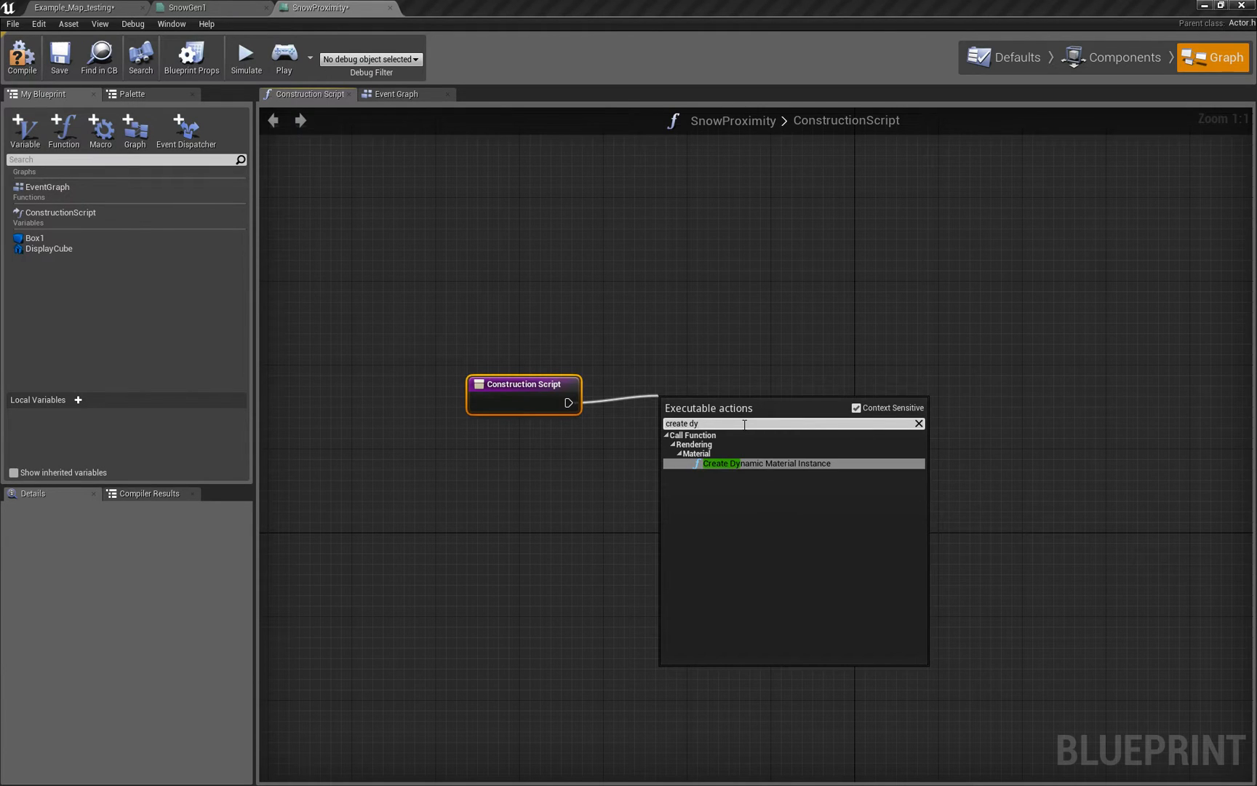
key(Return)
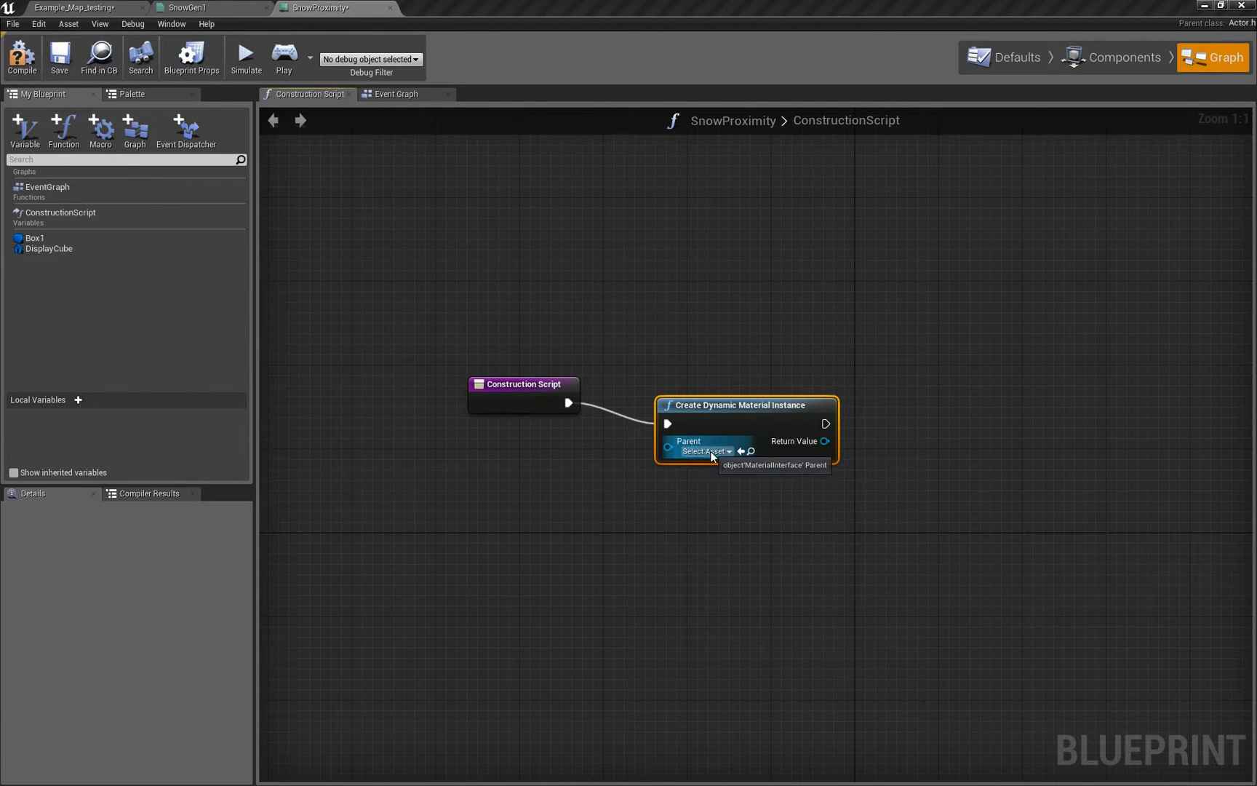
click(707, 452)
text(snow)
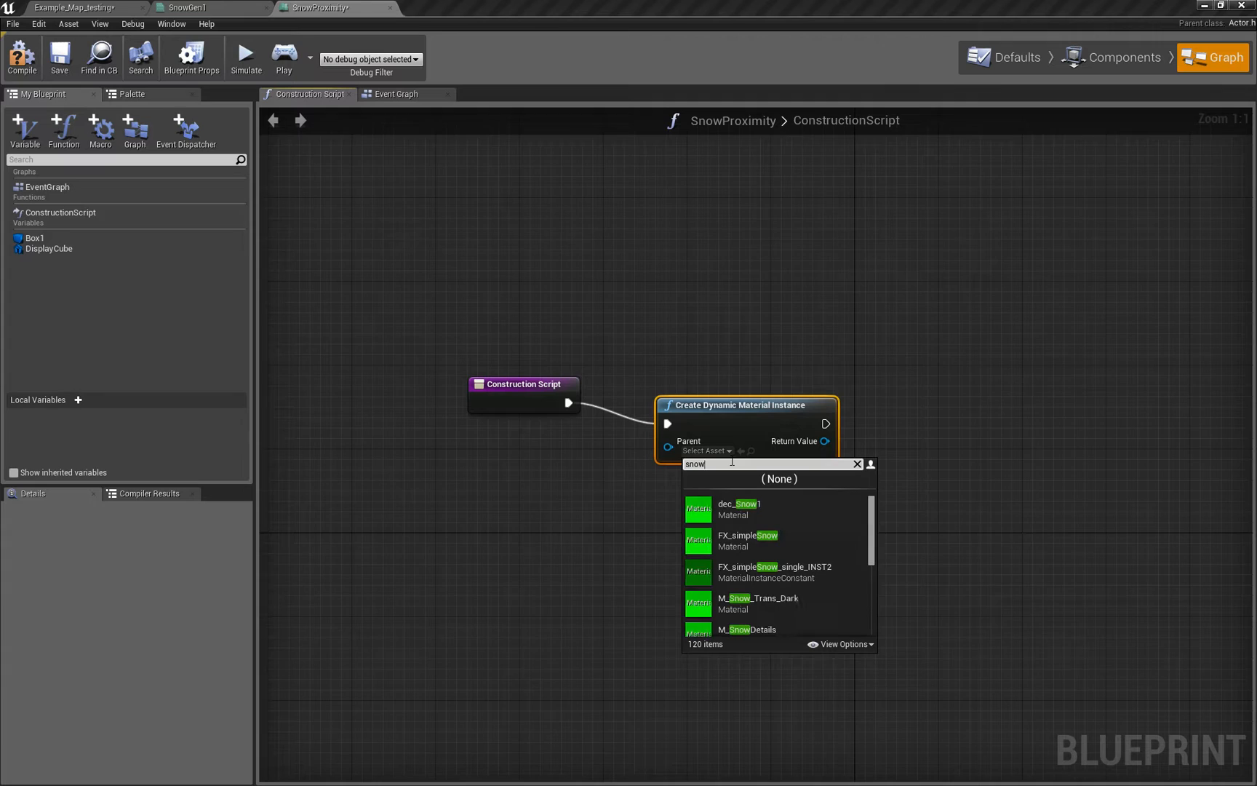
scroll(796, 499, down, 3)
scroll(819, 499, down, 2)
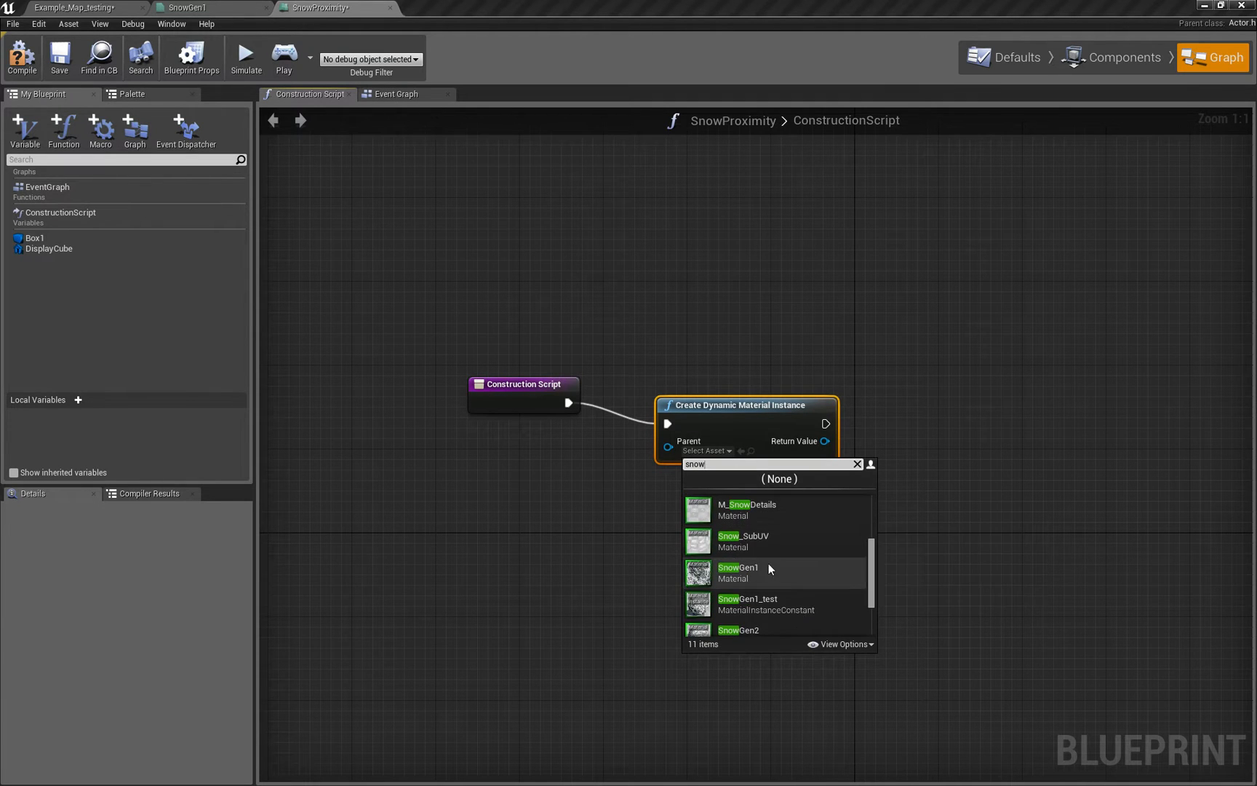
click(768, 562)
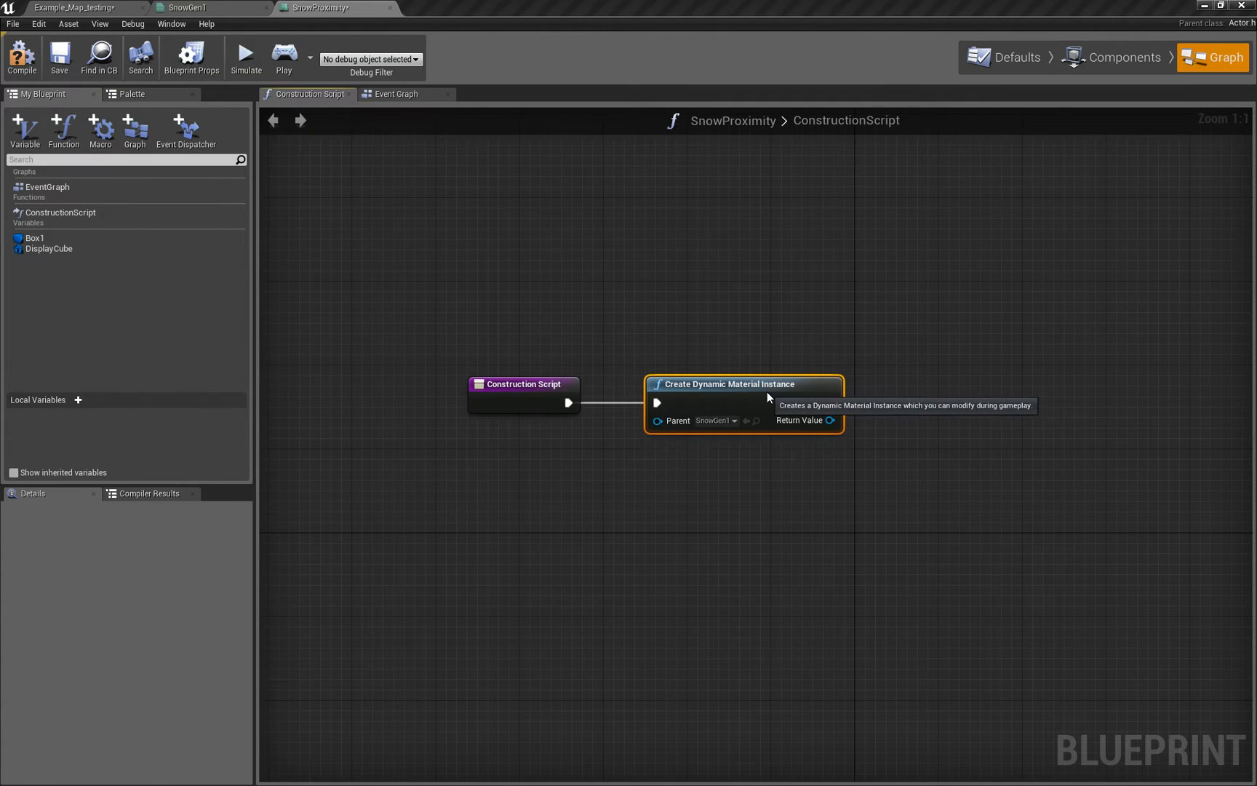
- Check the empty Event Graph and return to the Construction Script graph
right_drag(879, 416, 619, 346)
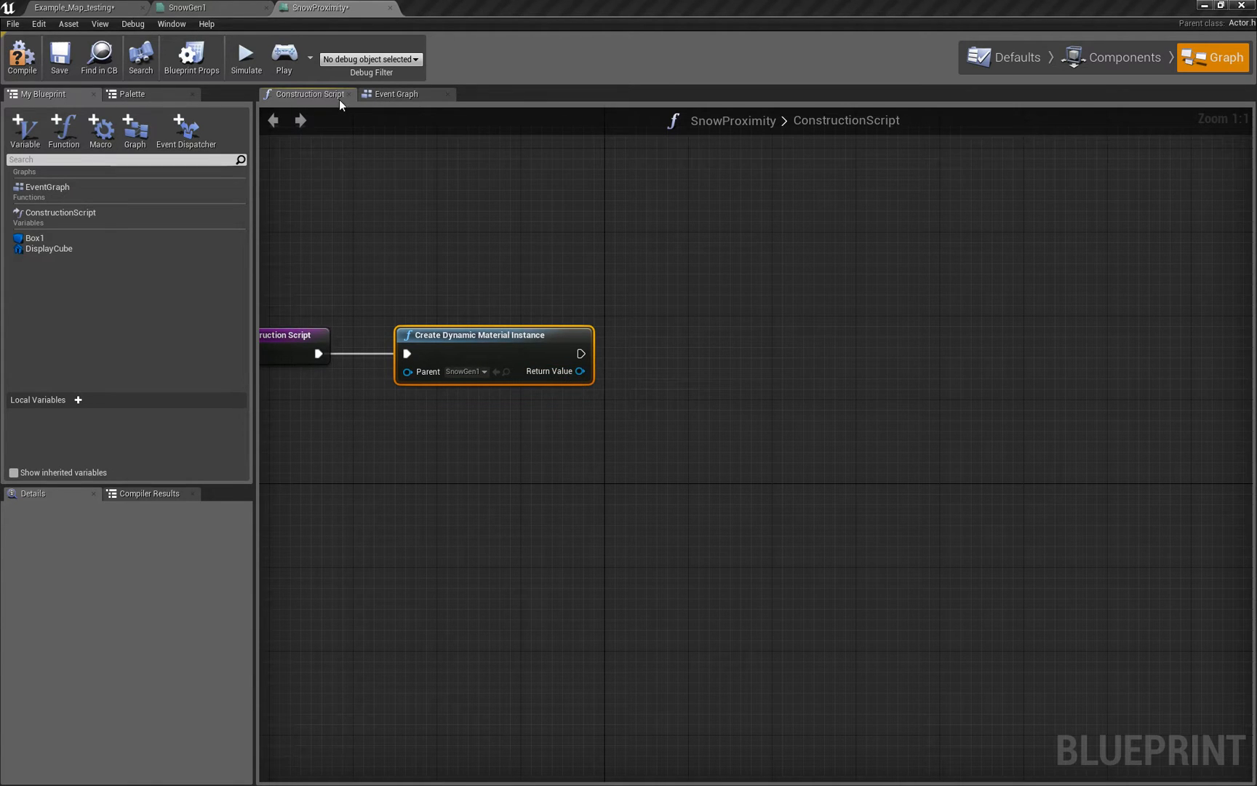
click(397, 94)
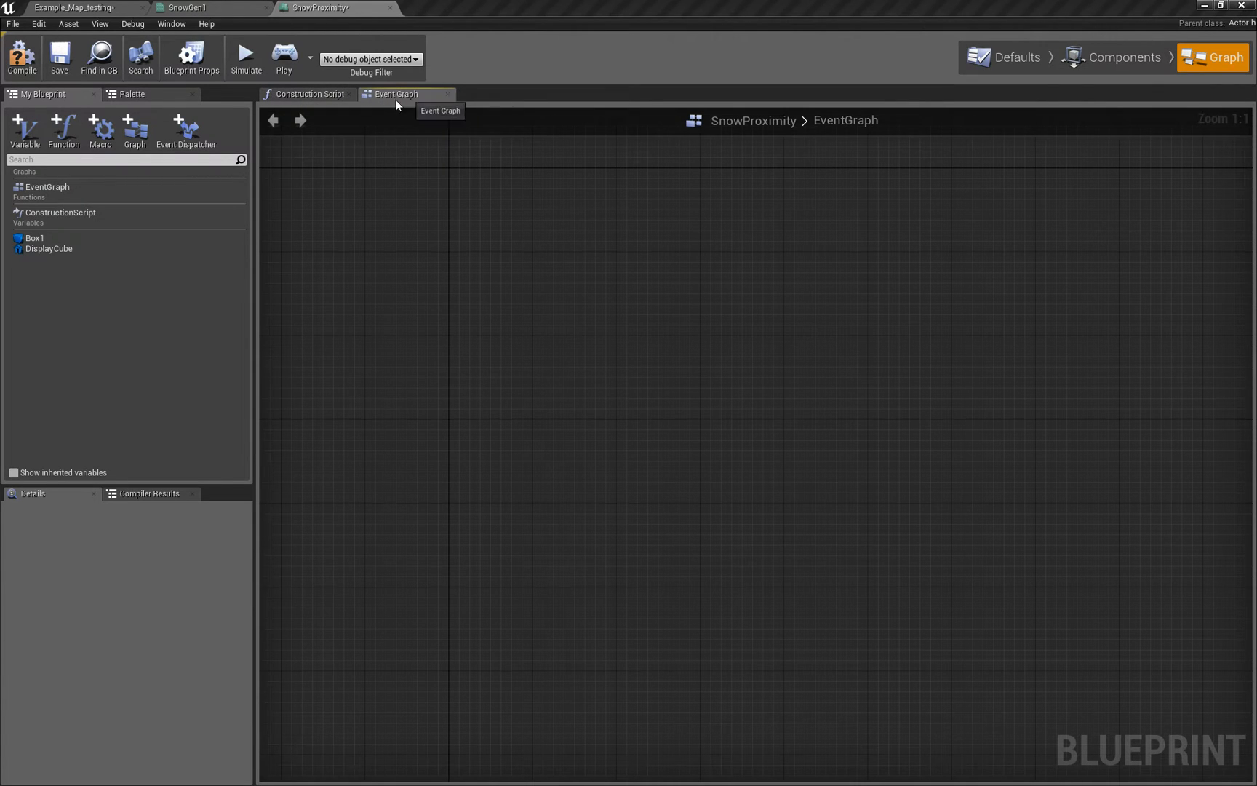
click(348, 94)
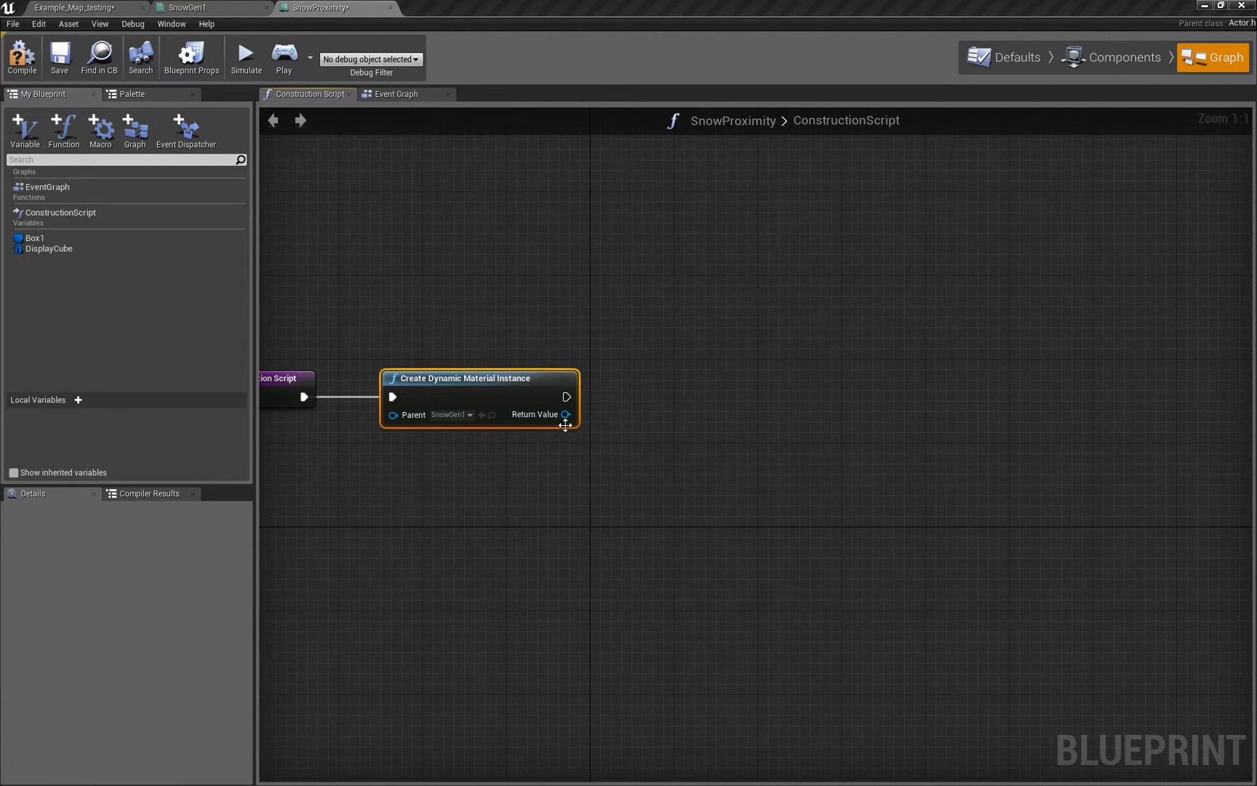
- Promote the Return Value to a new variable named SnowMatInst
drag(565, 414, 649, 433)
click(686, 465)
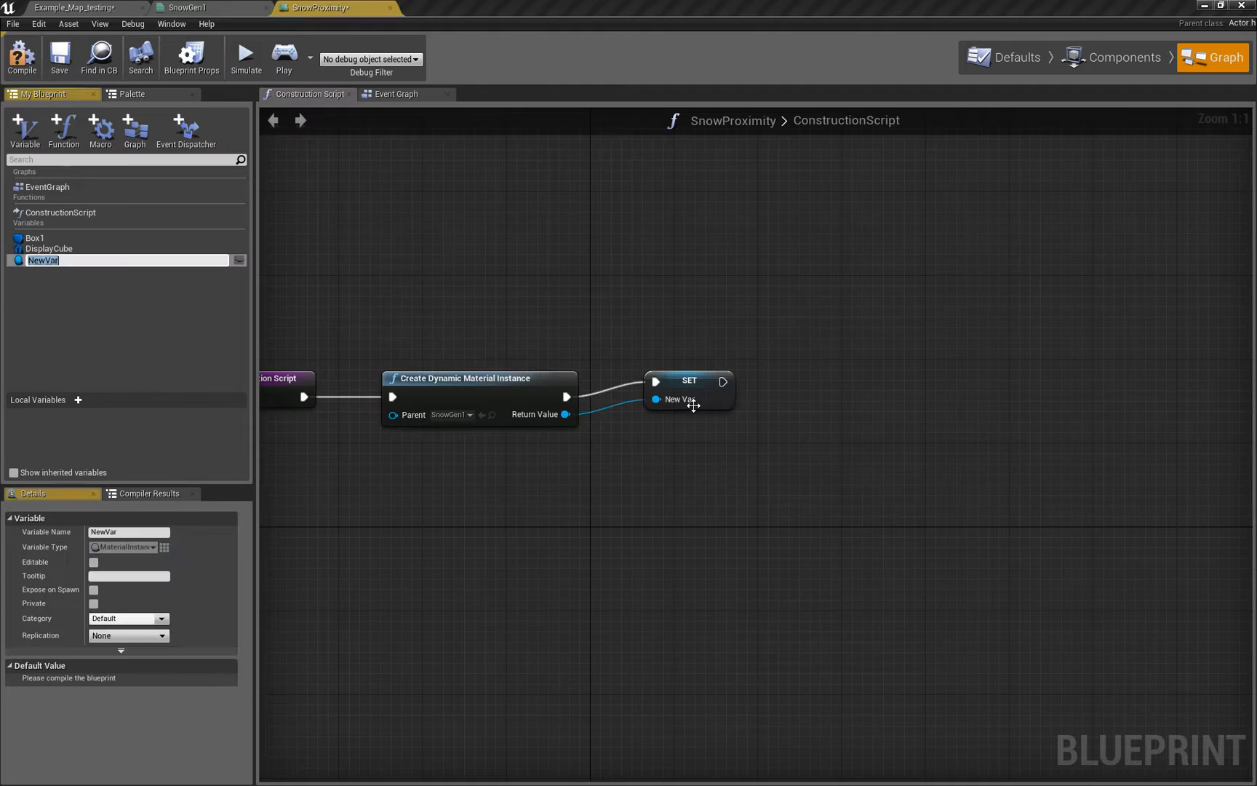
drag(693, 388, 725, 430)
click(43, 260)
text(SnowMatIn)
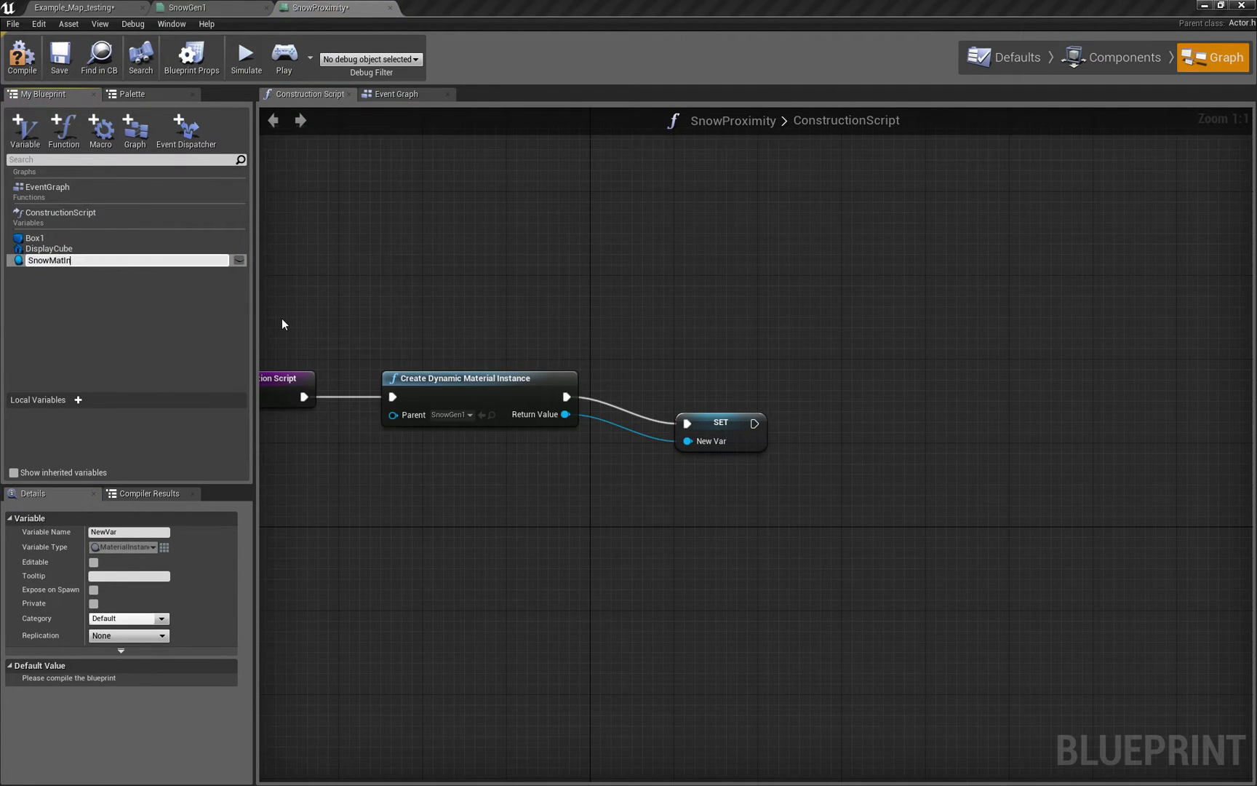
text(st)
key(Return)
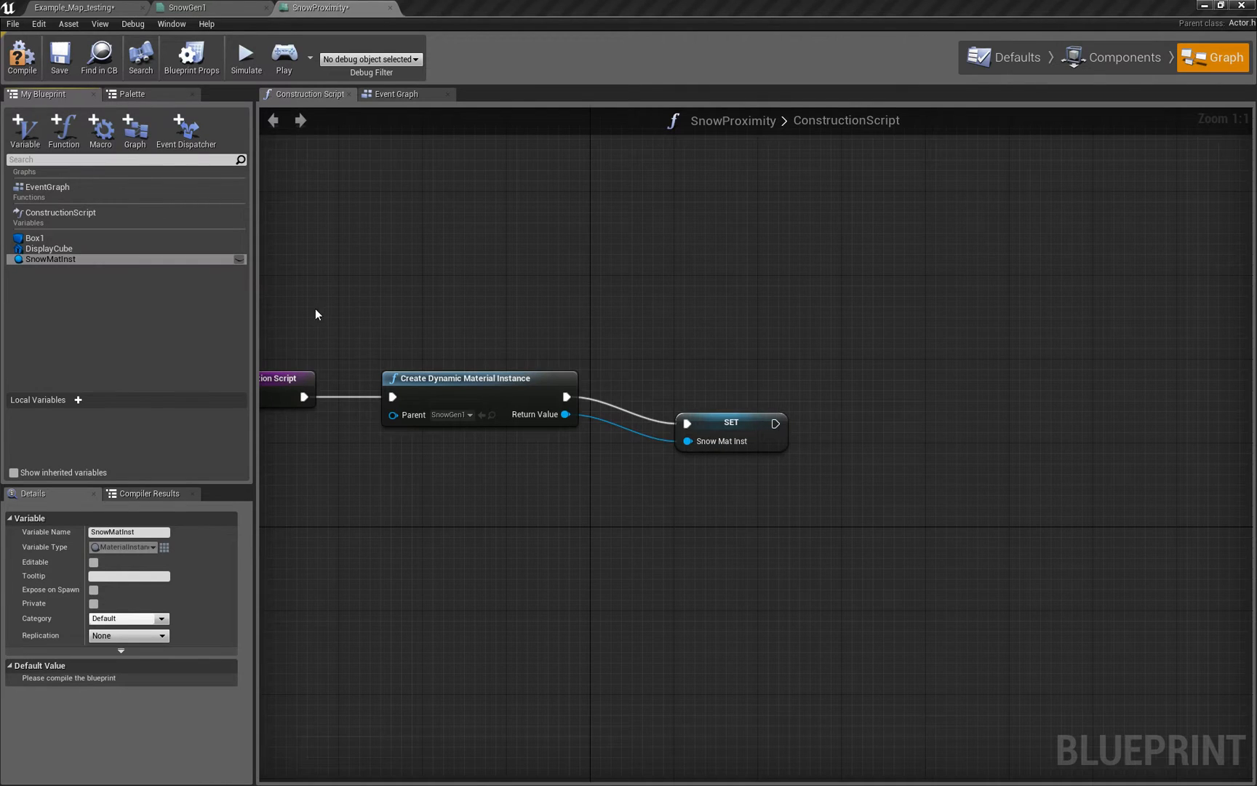
- Place a Snow Mat Inst getter node in the graph below the SET node
right_drag(679, 390, 887, 409)
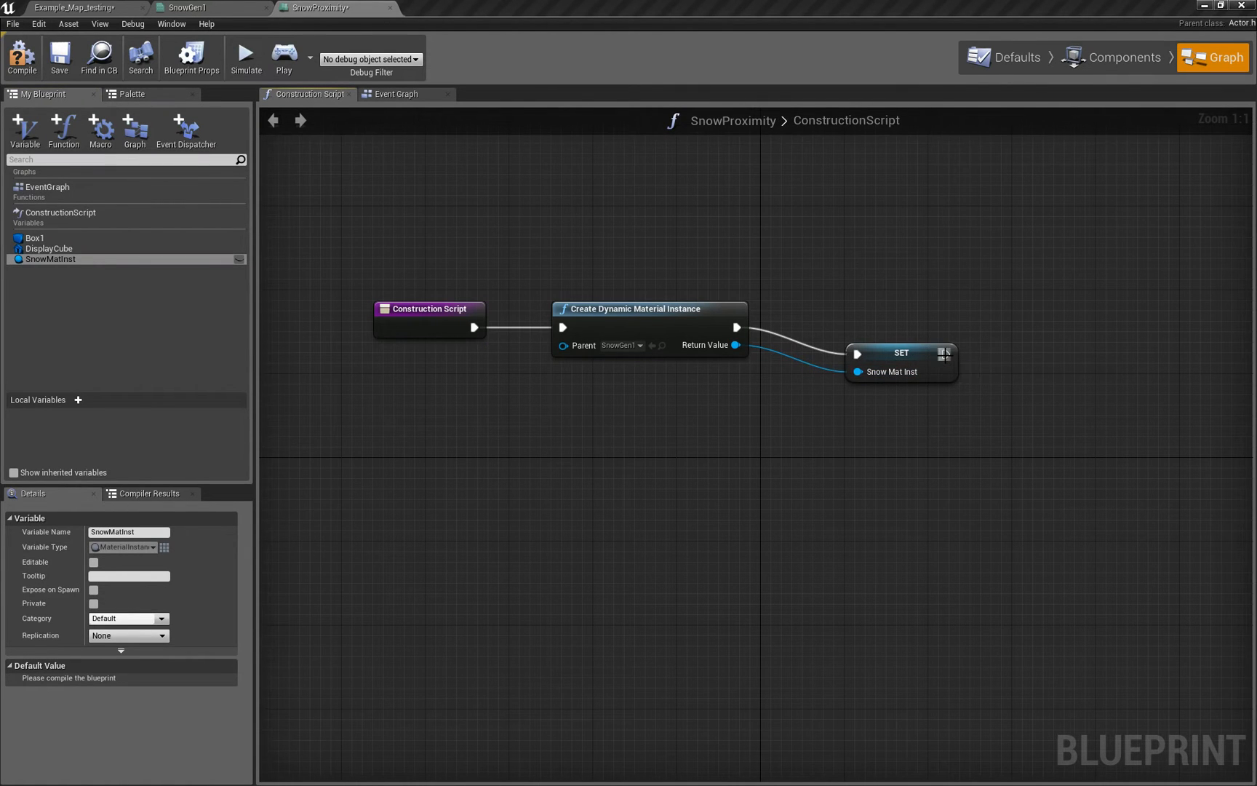
drag(101, 258, 878, 408)
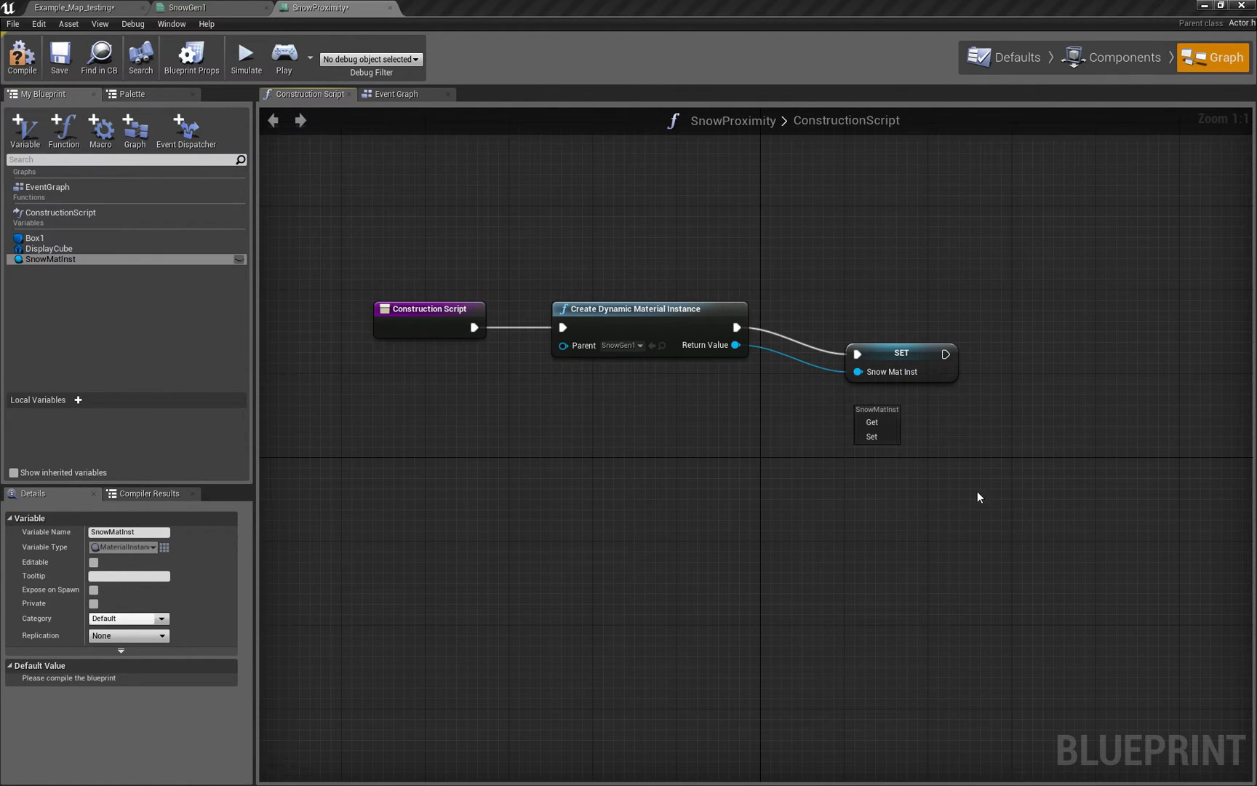
click(873, 422)
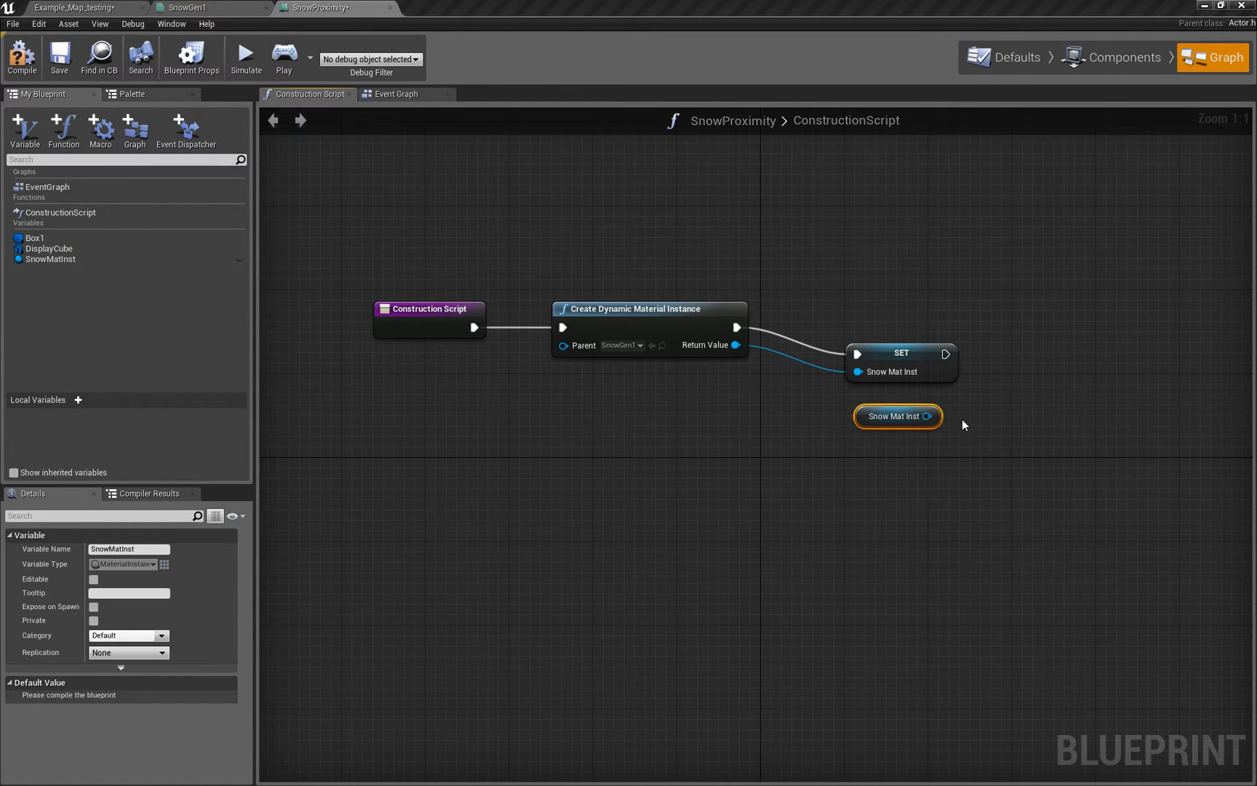
right_drag(935, 425, 919, 368)
drag(884, 359, 570, 420)
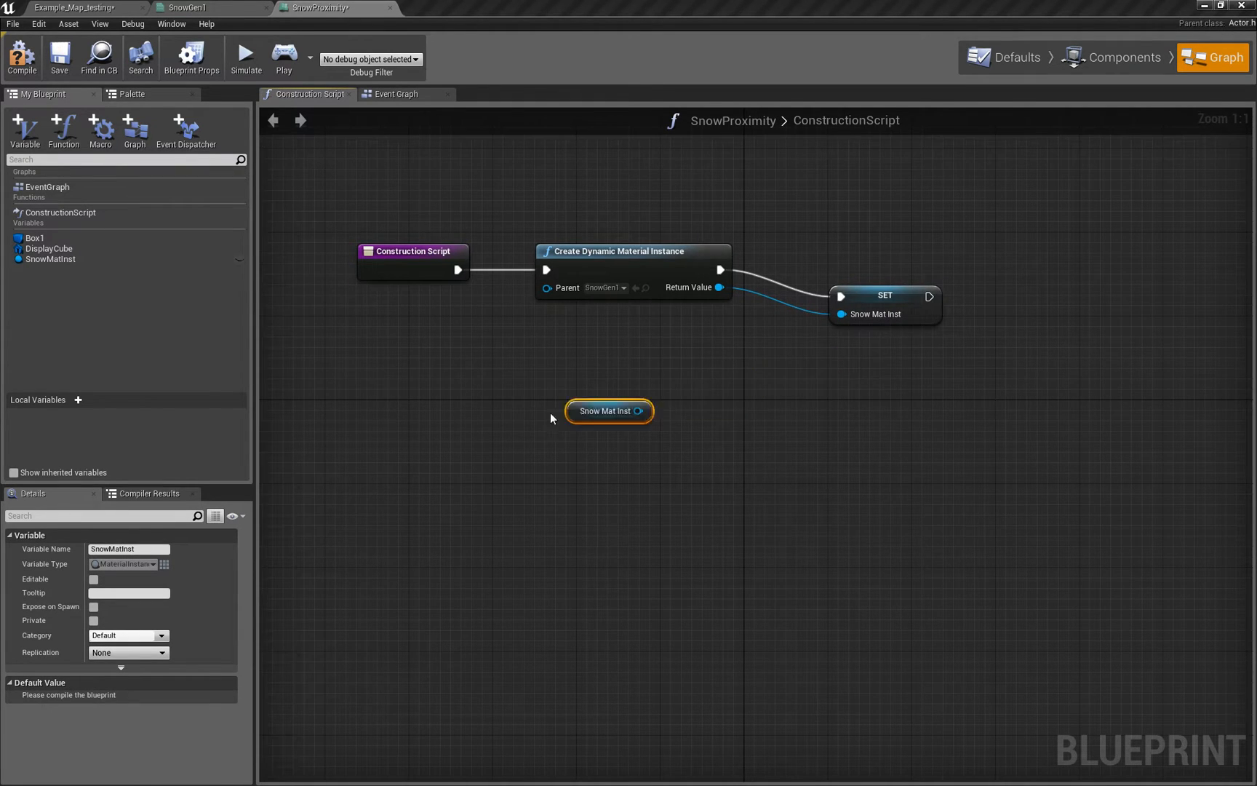
drag(929, 297, 743, 416)
click(629, 406)
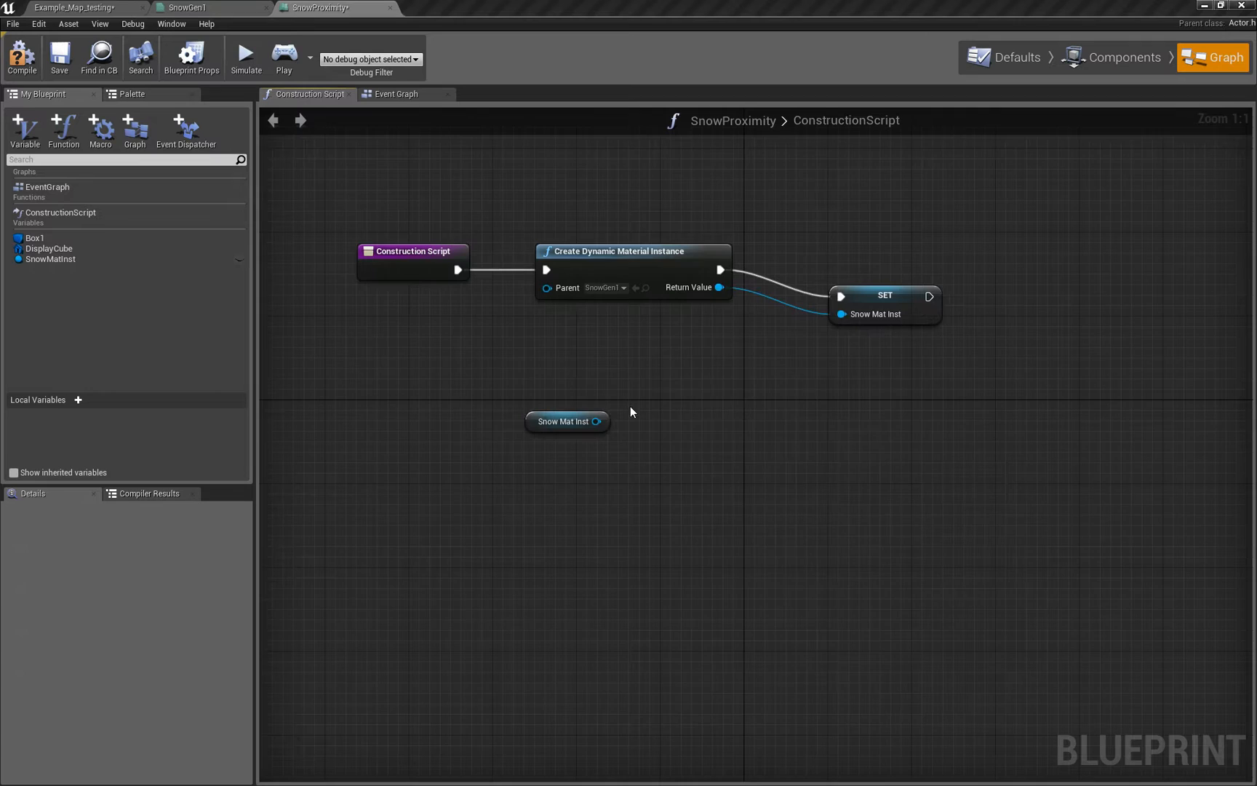
- Add Set Scalar Parameter Value on Snow Mat Inst, wired after SET, with Parameter Name Snow Amount
drag(597, 421, 745, 401)
text(set scalar)
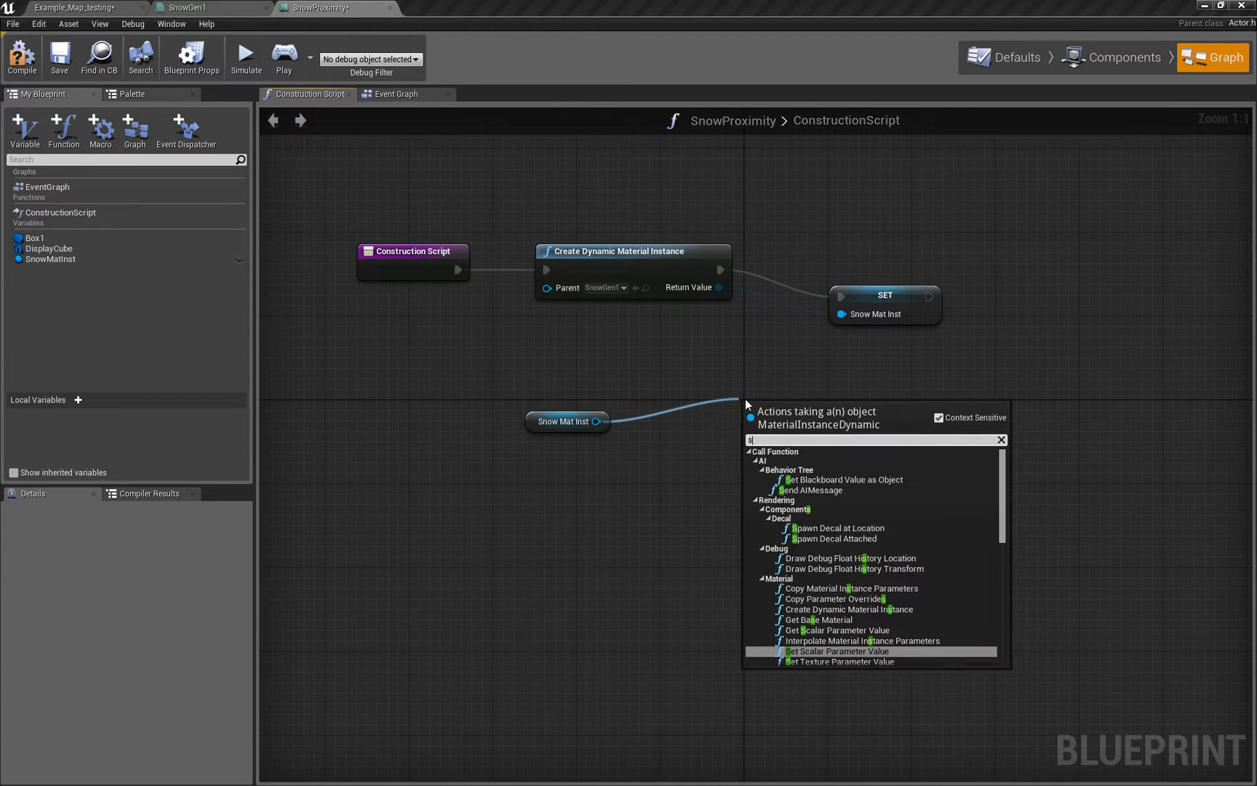
key(Return)
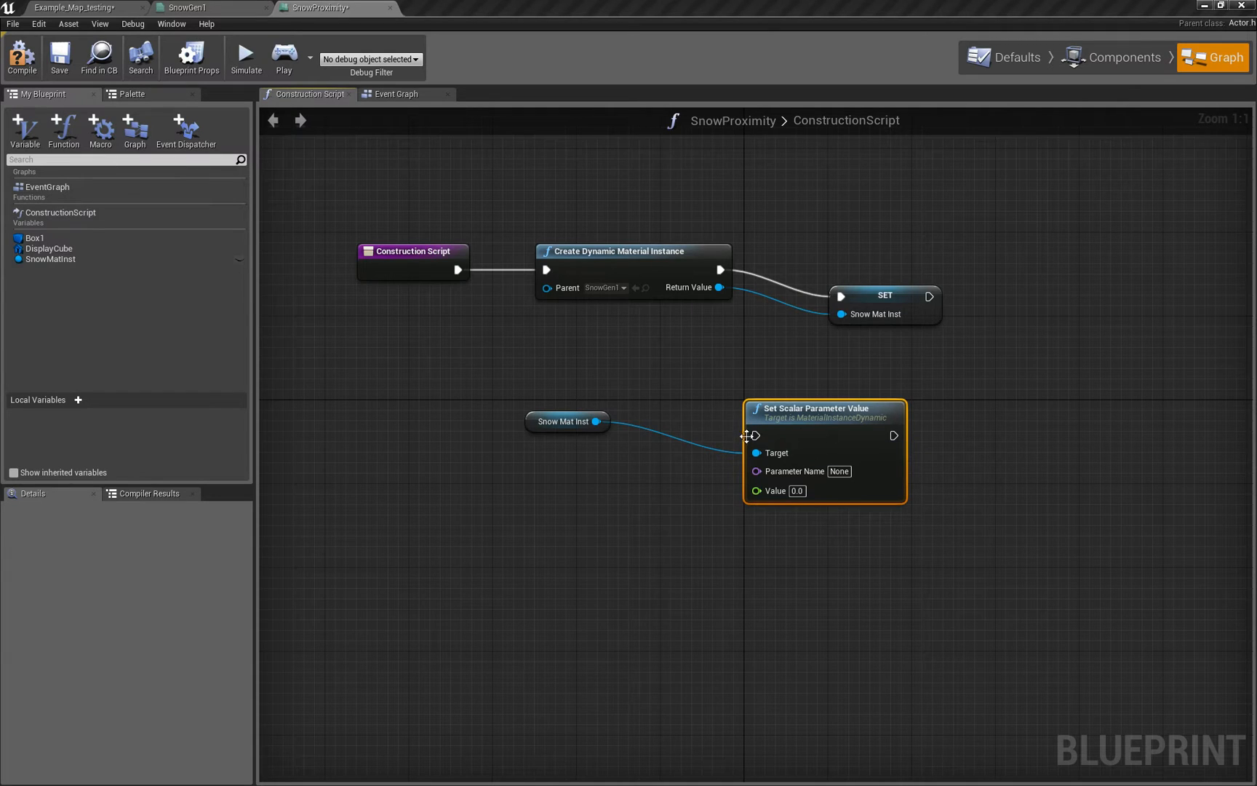
drag(754, 436, 929, 295)
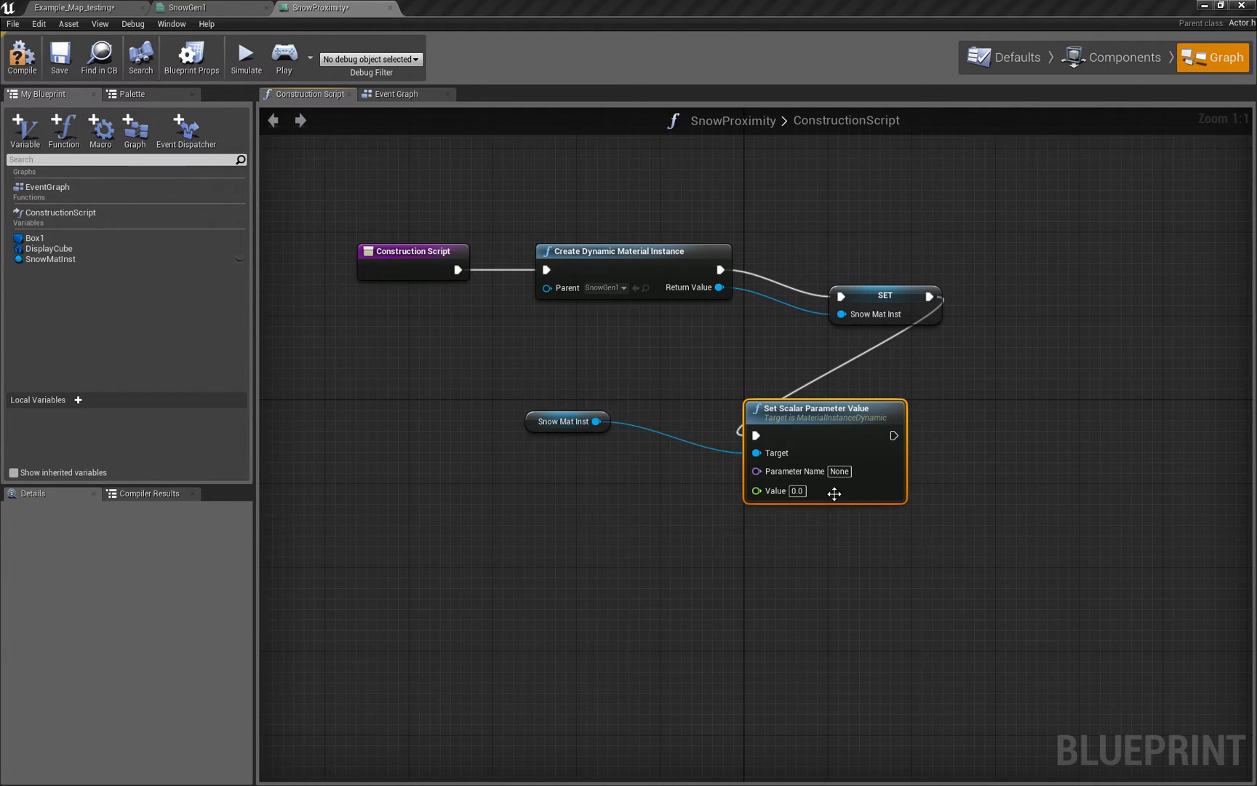
click(839, 471)
text(Amount)
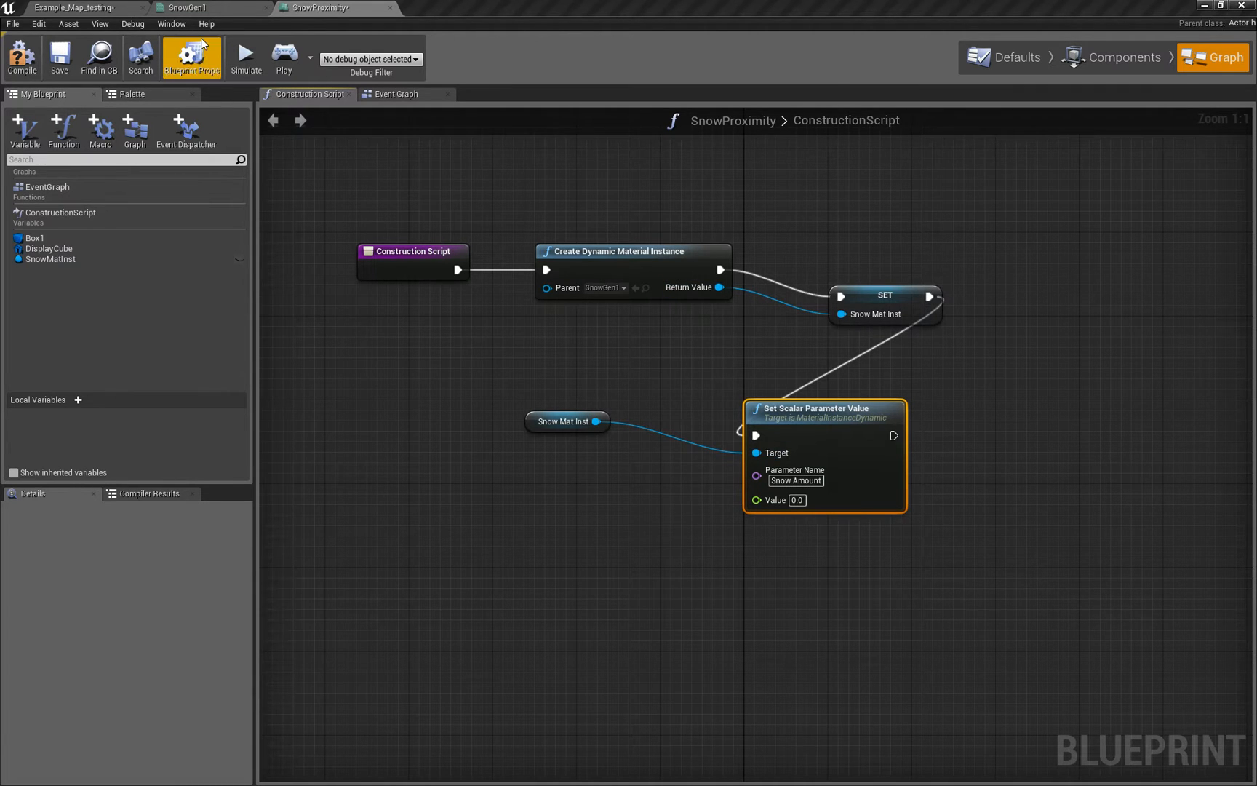
- Verify the parameter name against SnowGen1 and tidy the scalar setter's placement
click(198, 6)
scroll(636, 276, up, 3)
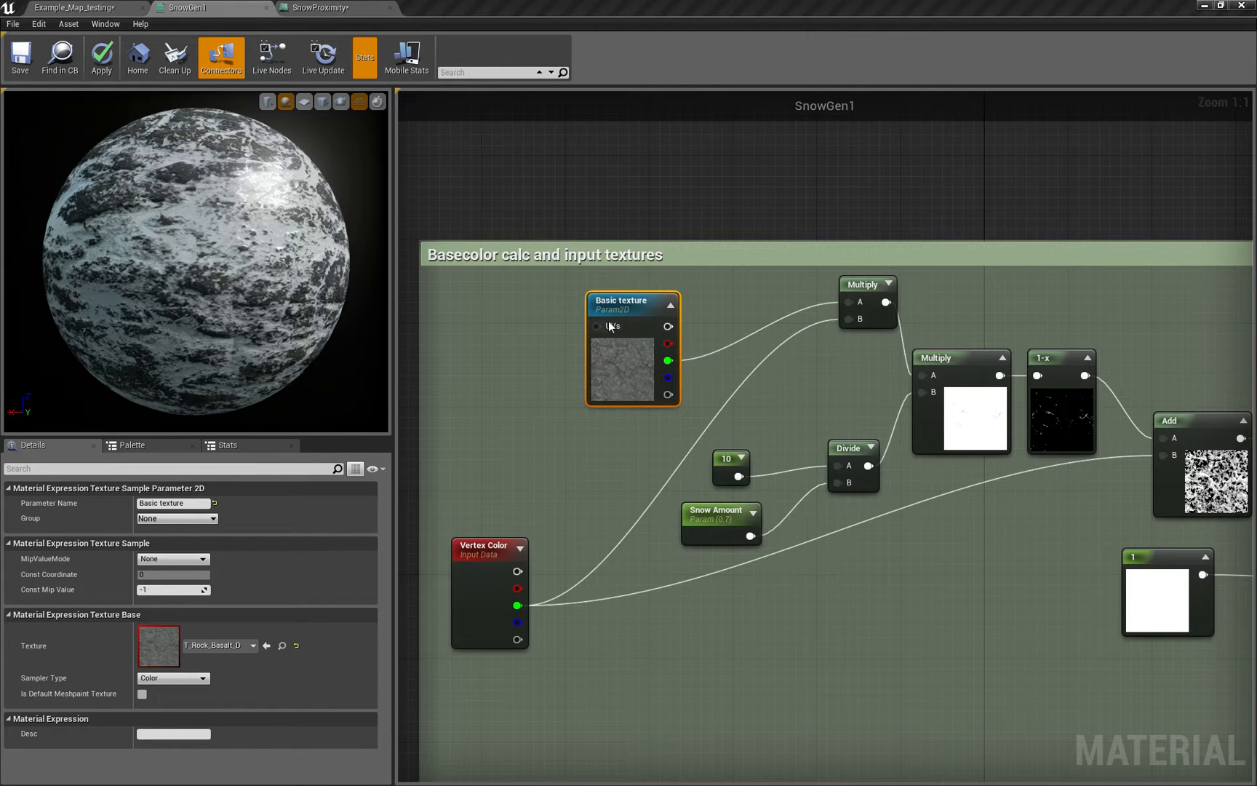
click(320, 7)
right_drag(937, 507, 896, 448)
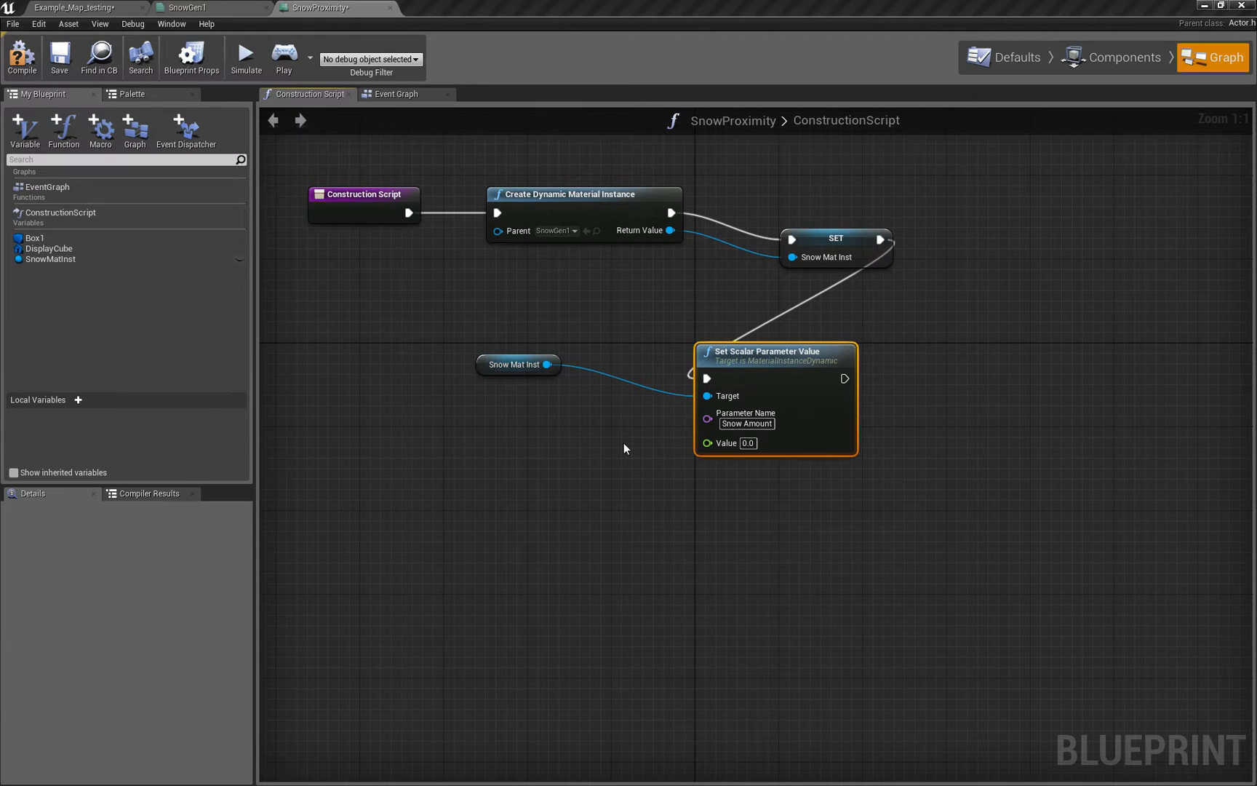
drag(817, 354, 849, 345)
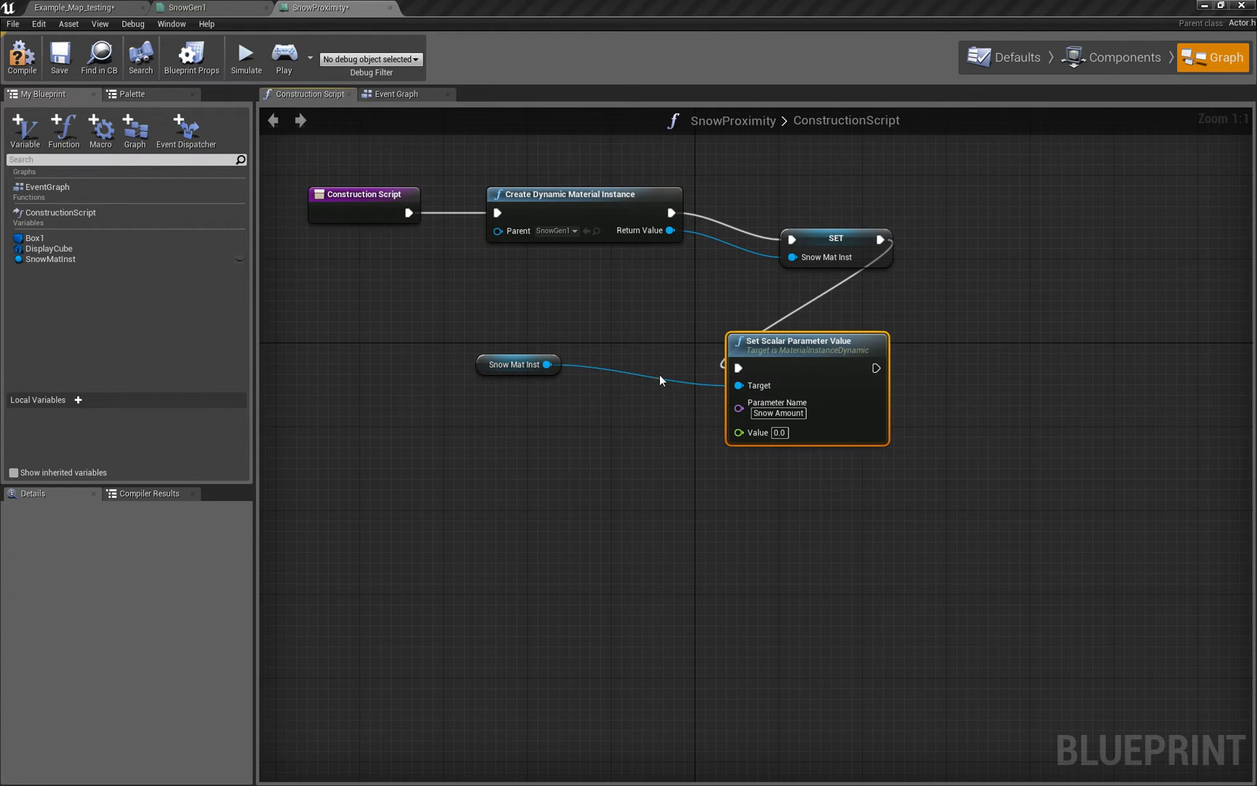
- Add Set Texture Parameter Value on Snow Mat Inst after the scalar setter, named Basic texture
drag(546, 364, 773, 531)
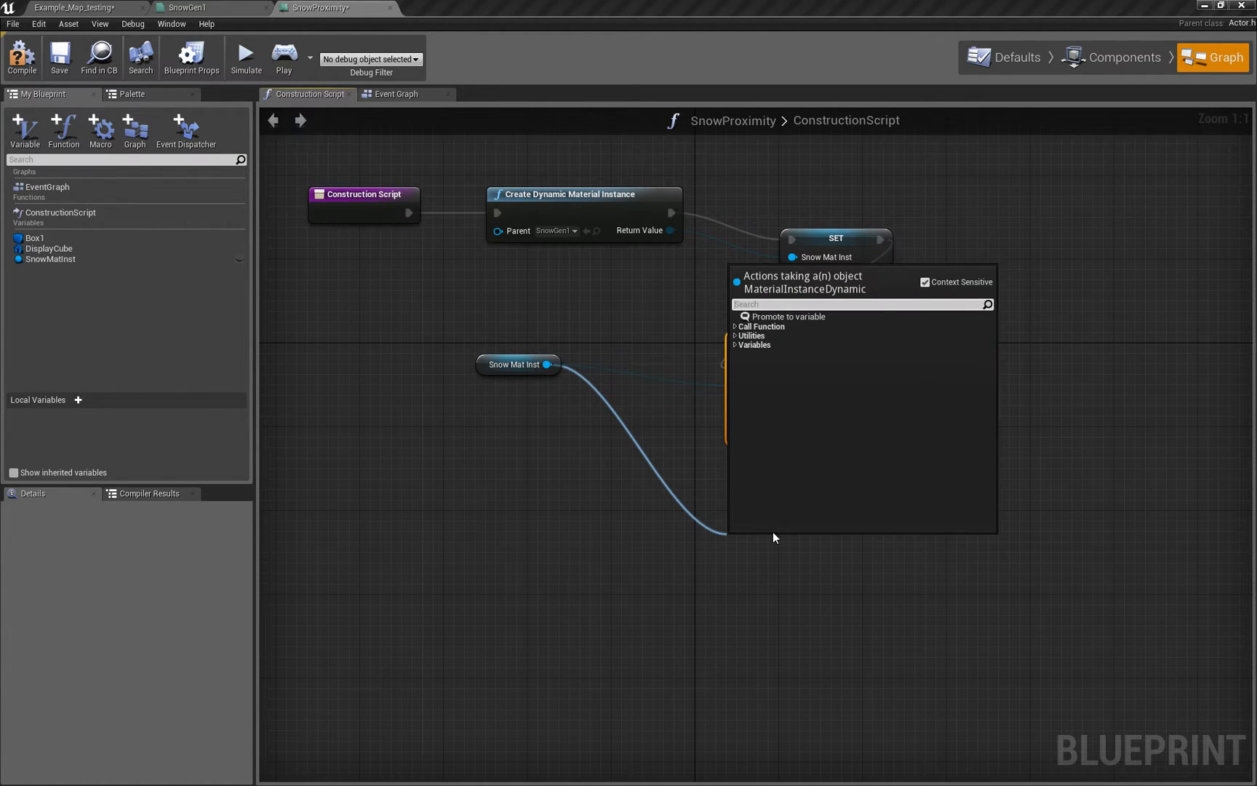
text(set t)
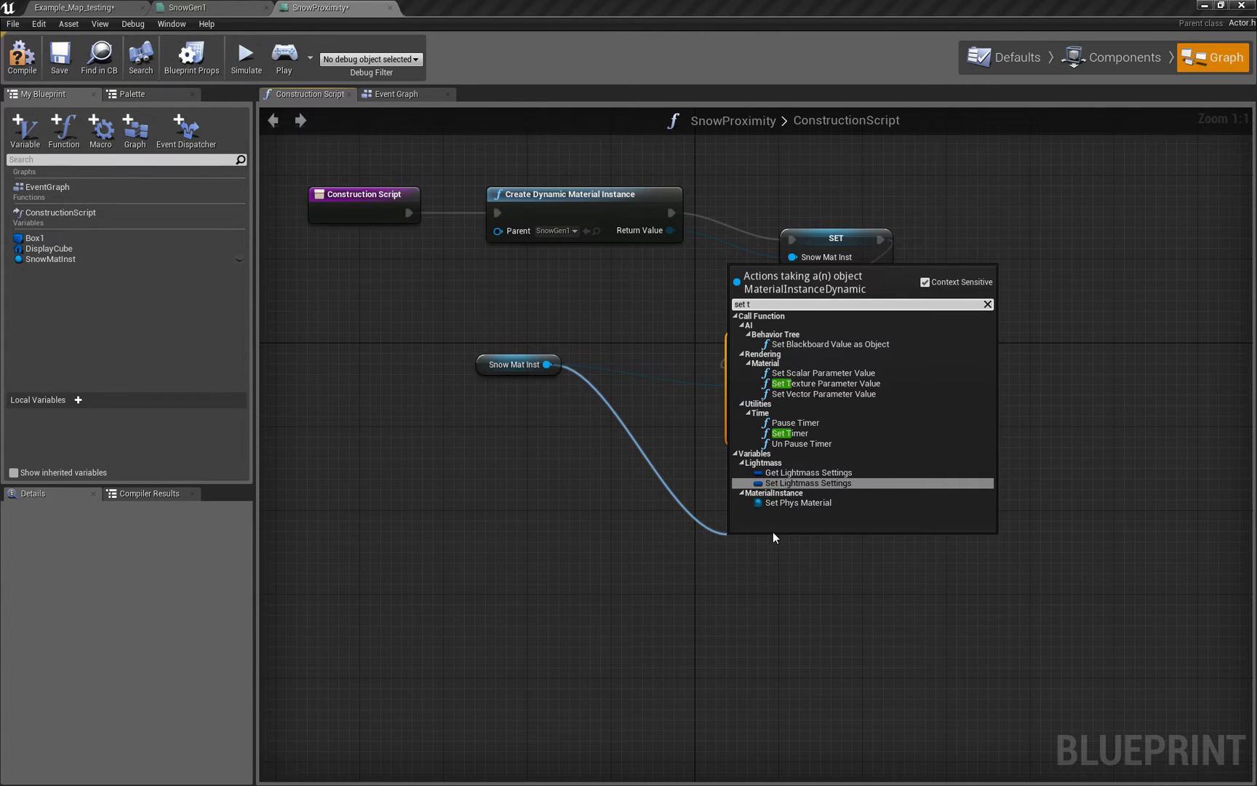
click(826, 384)
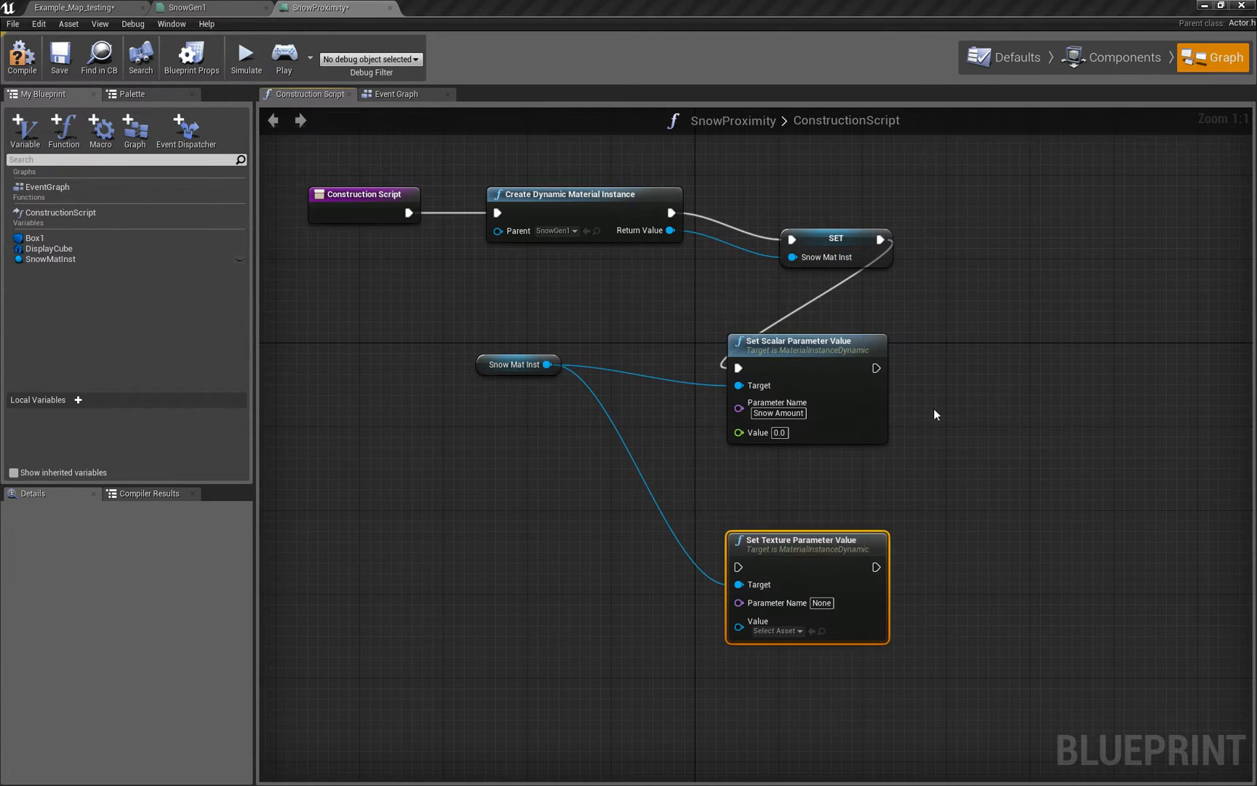
drag(737, 566, 876, 368)
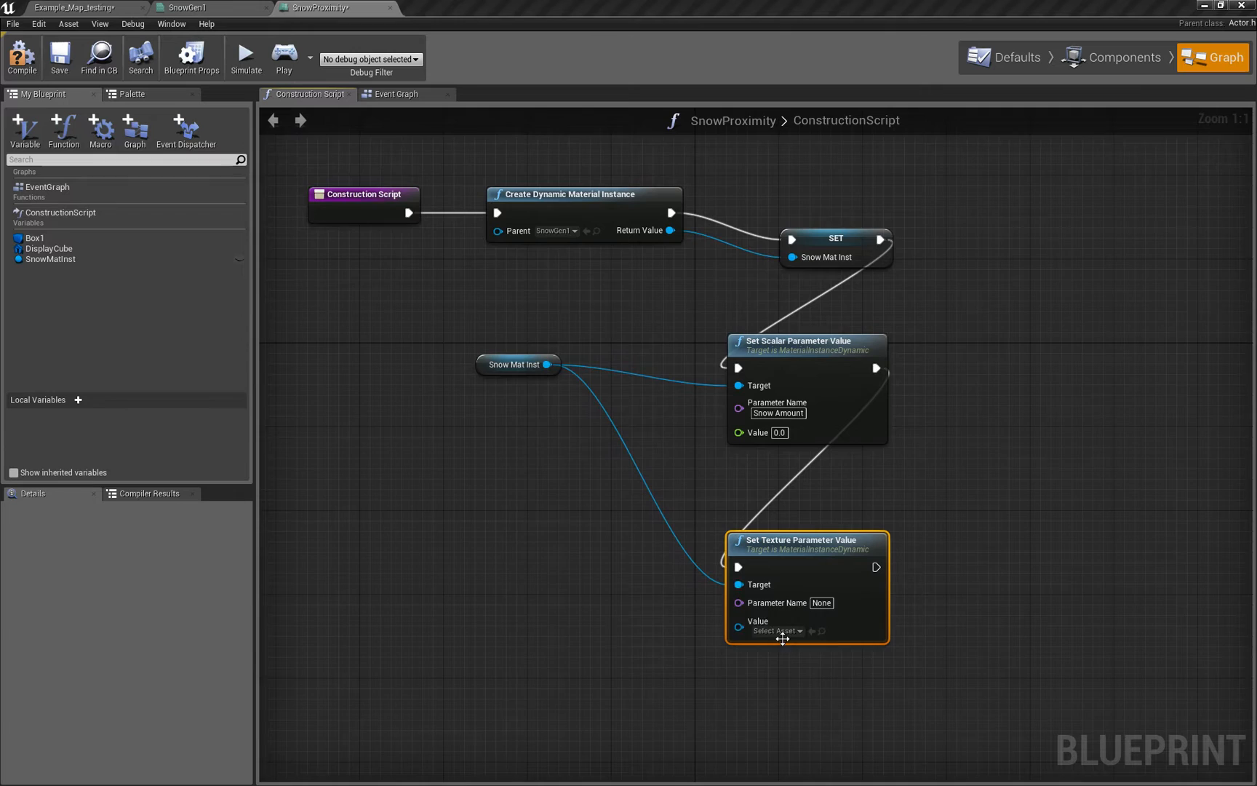
click(821, 602)
text(exture)
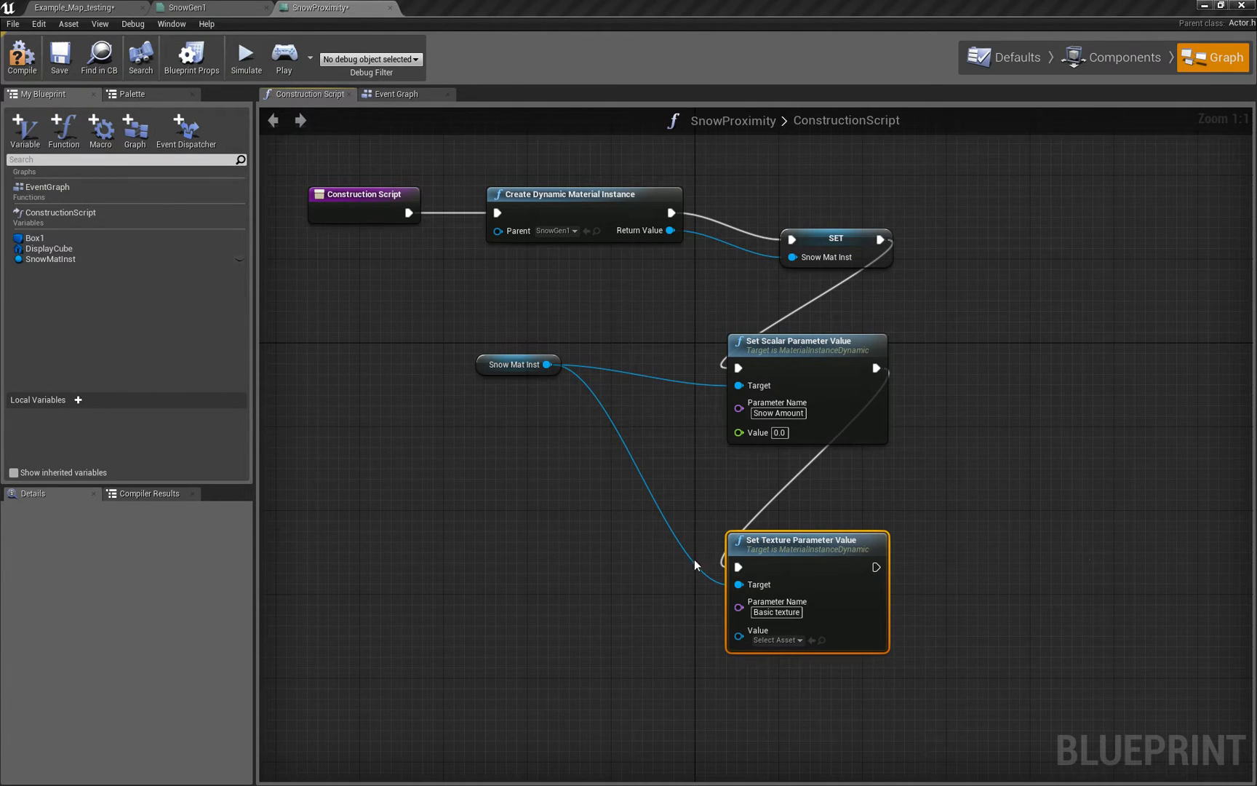
drag(795, 542, 796, 488)
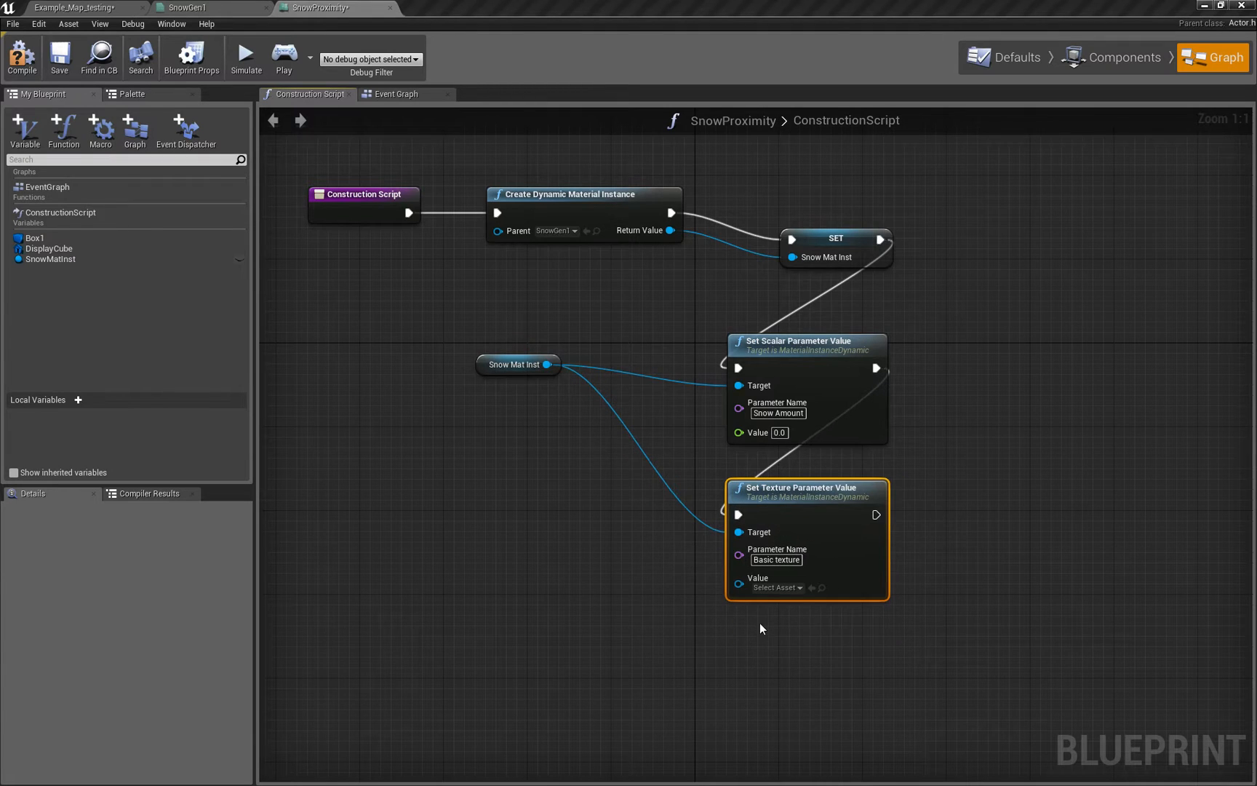
- Set the texture value to T_Brick_Clay_Old_D and re-center the graph
click(778, 587)
scroll(870, 508, down, 4)
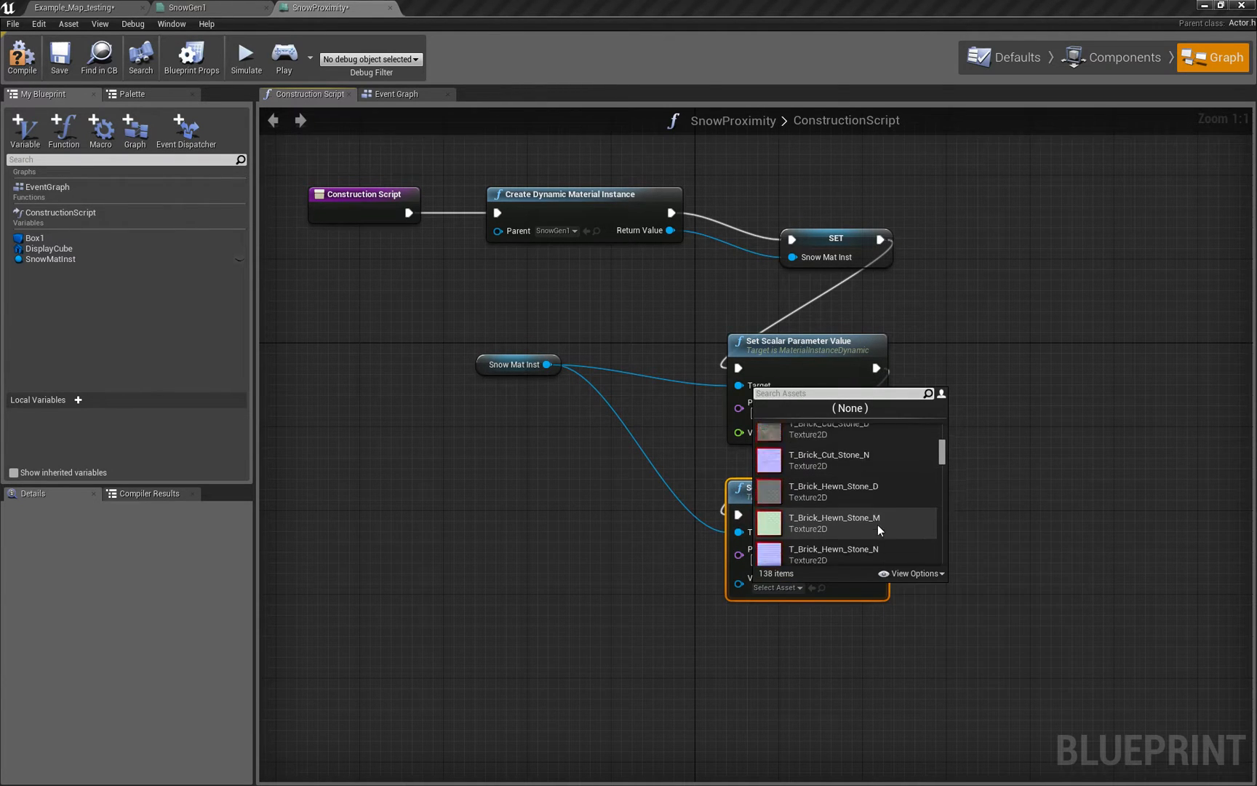
scroll(877, 524, down, 3)
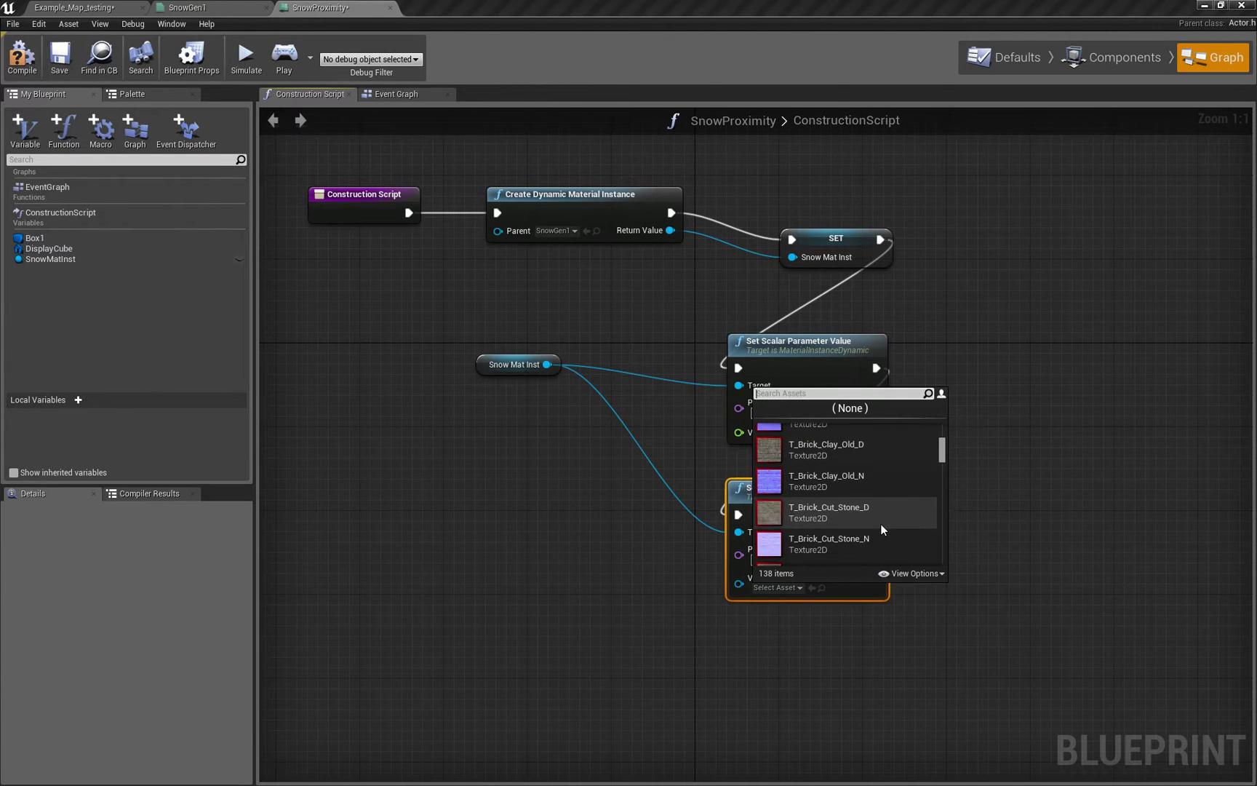
click(878, 450)
right_drag(836, 516, 625, 528)
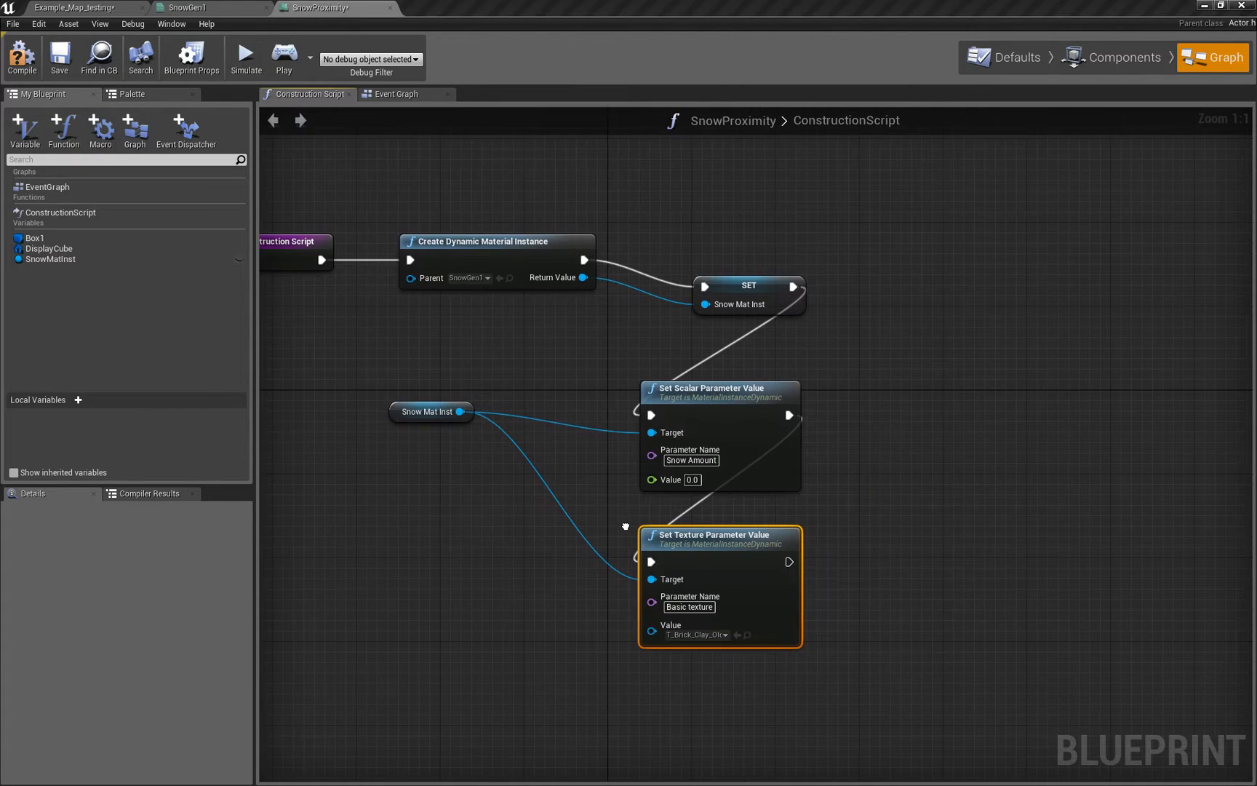
right_drag(491, 443, 658, 409)
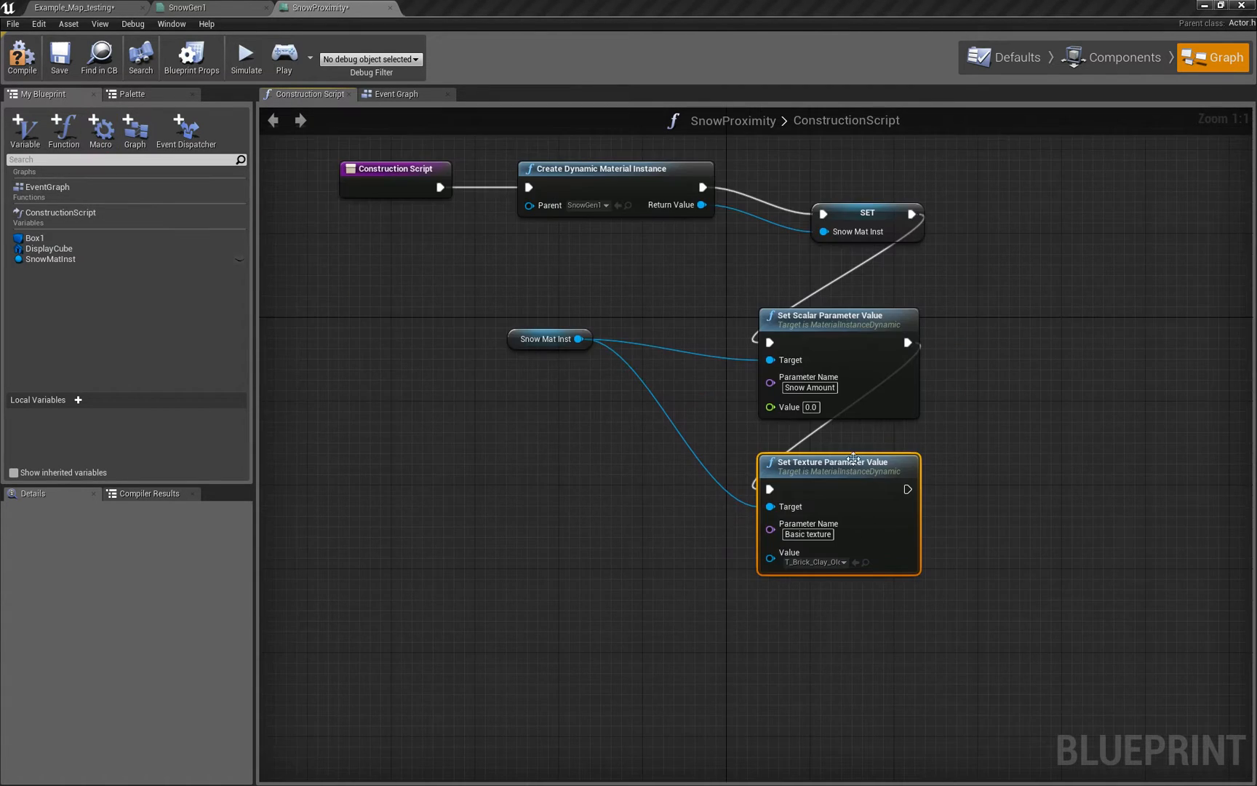
right_drag(903, 491, 979, 353)
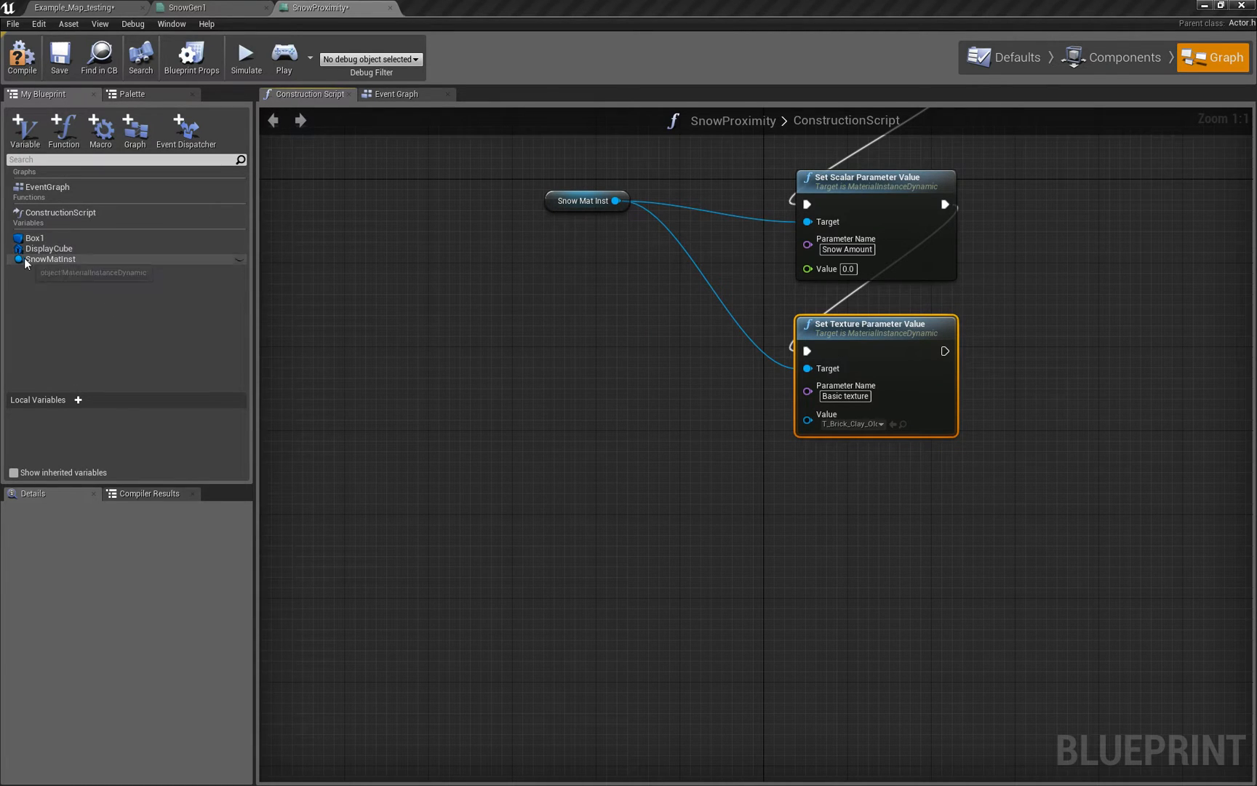
- Add a Display Cube getter feeding a new Set Material node in the construction script
click(1110, 57)
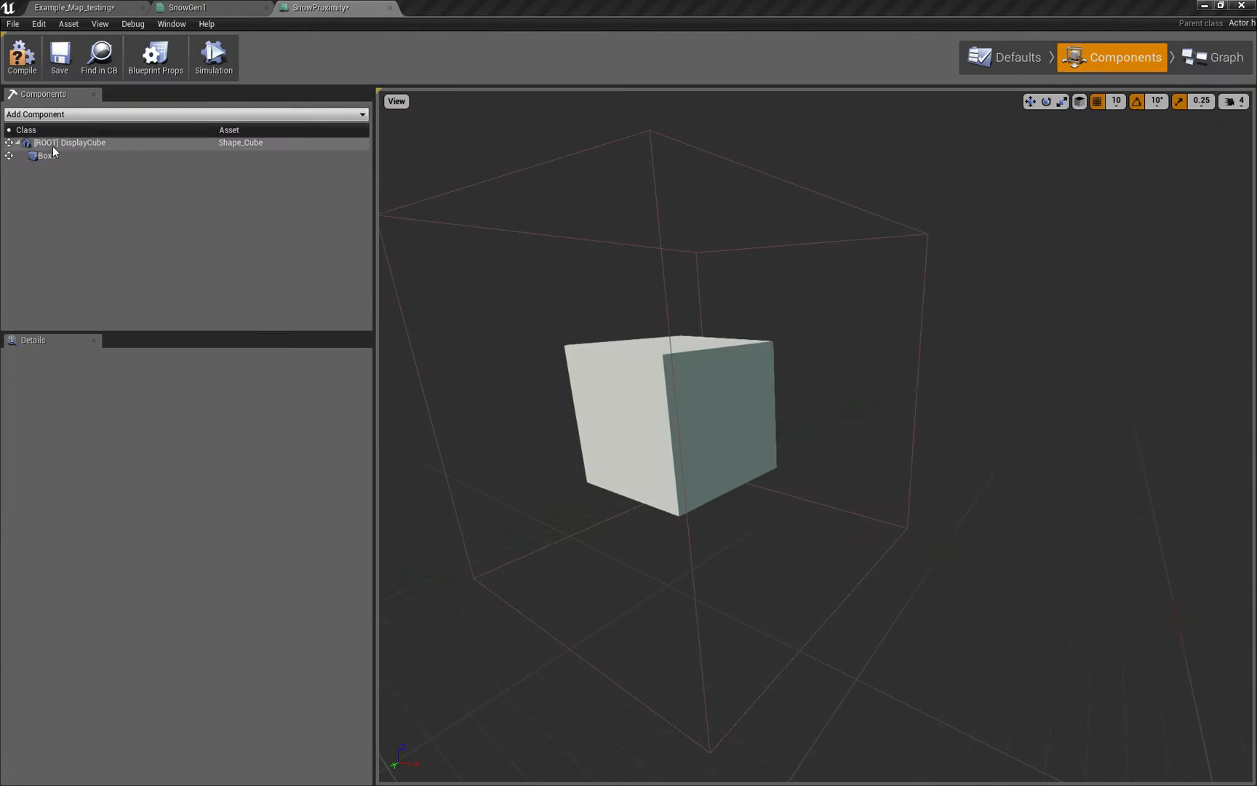
click(1213, 57)
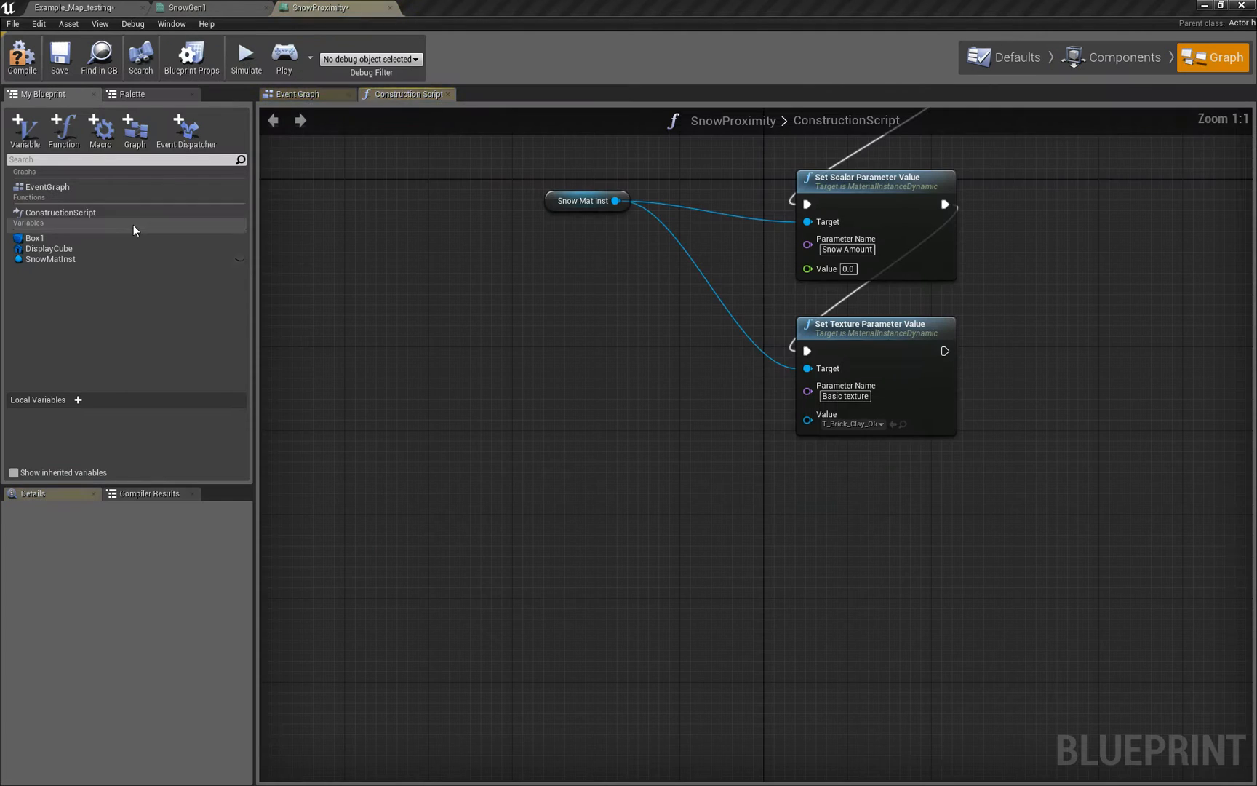
click(43, 249)
mouse_move(44, 249)
mouse_down()
mouse_move(601, 449)
mouse_move(461, 473)
mouse_move(644, 481)
mouse_up()
click(617, 463)
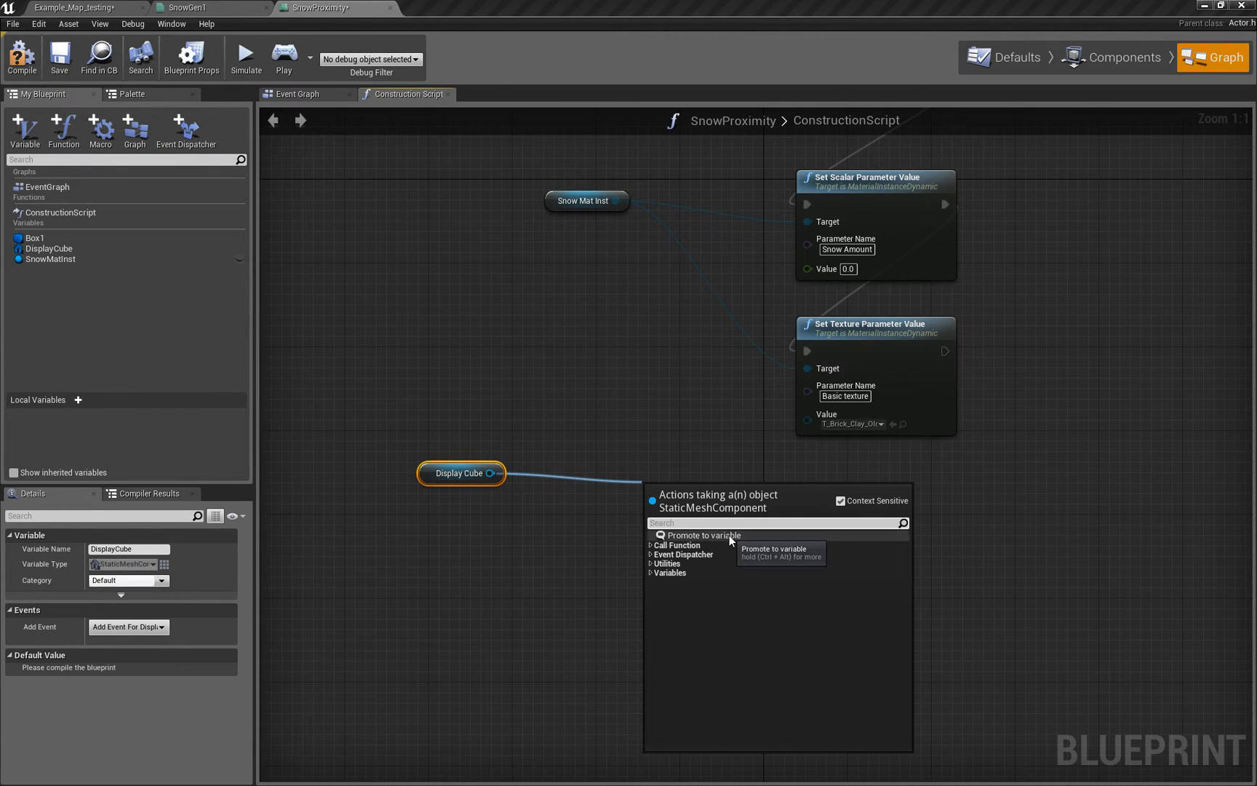
text(set mat)
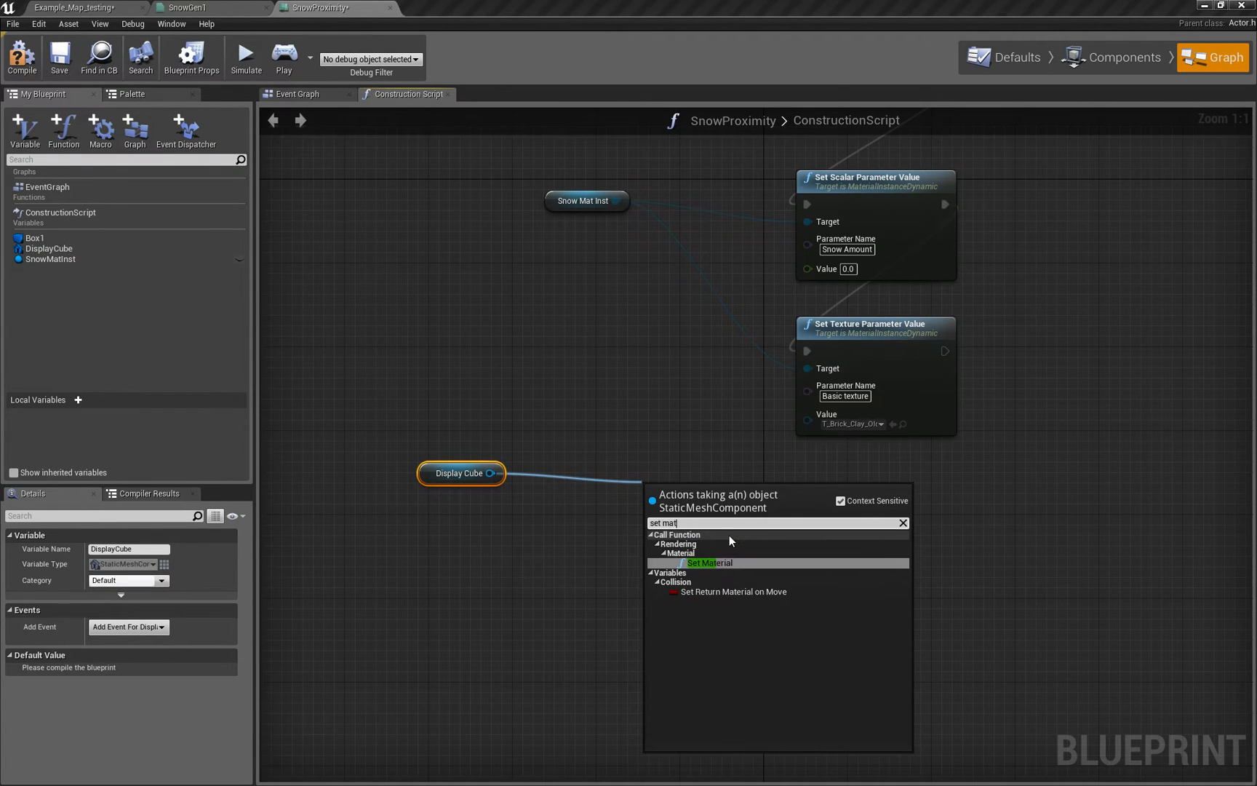
key(Return)
- Run Set Material after Set Texture Parameter Value, applying Snow Mat Inst to the cube
drag(650, 519, 944, 350)
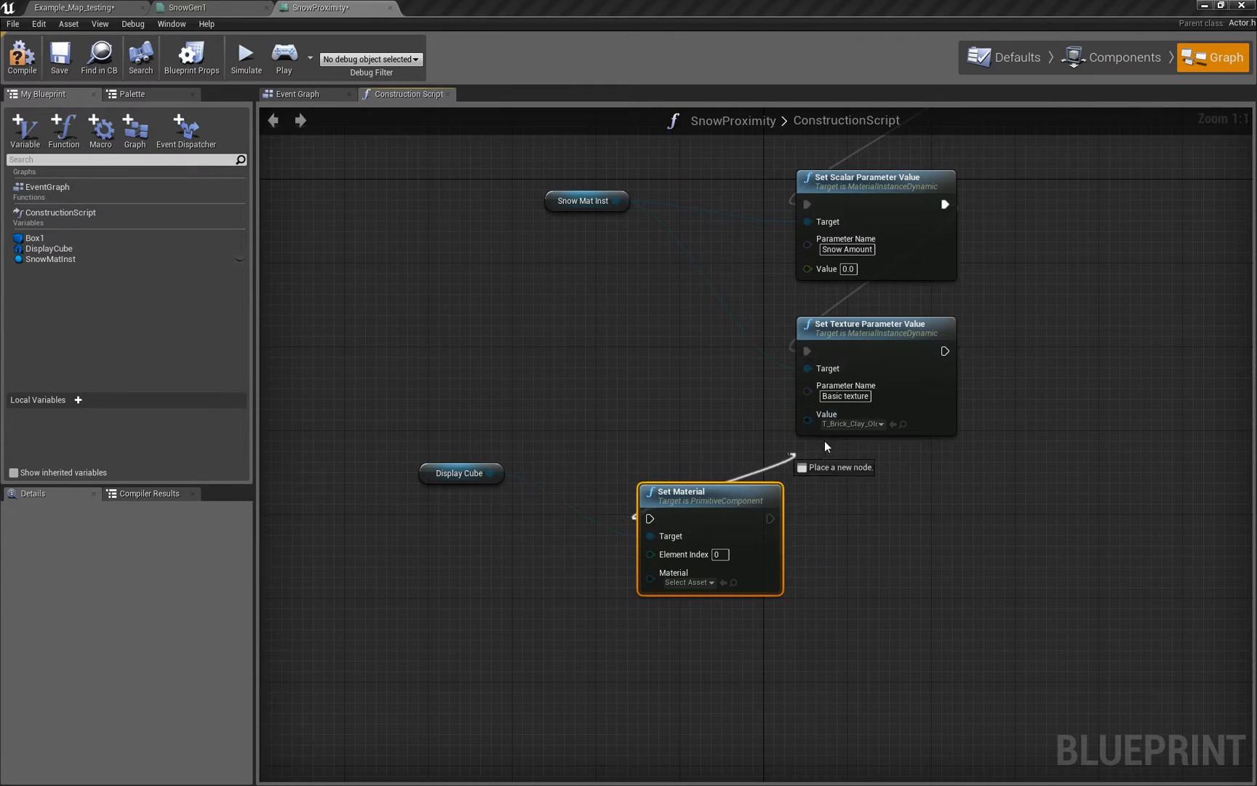
drag(758, 498, 915, 467)
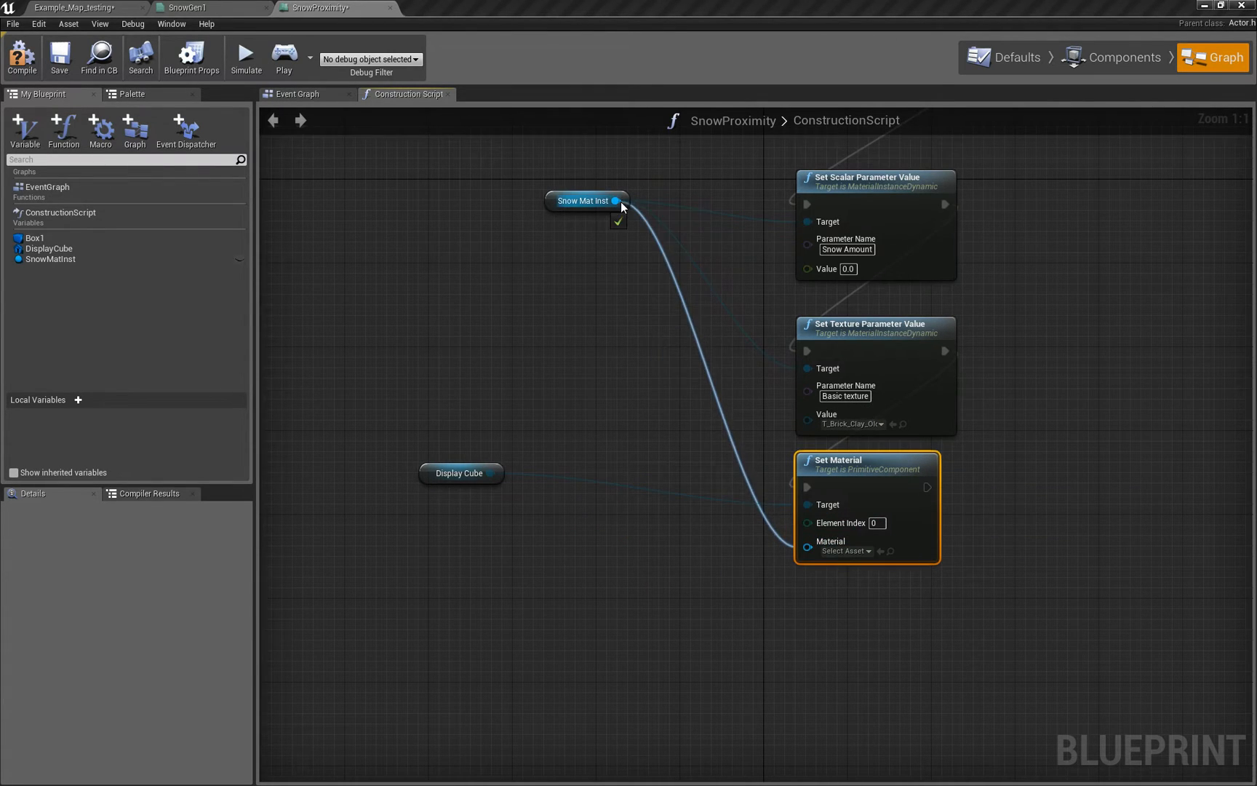
mouse_move(806, 545)
mouse_down()
mouse_move(617, 201)
mouse_move(556, 297)
mouse_up()
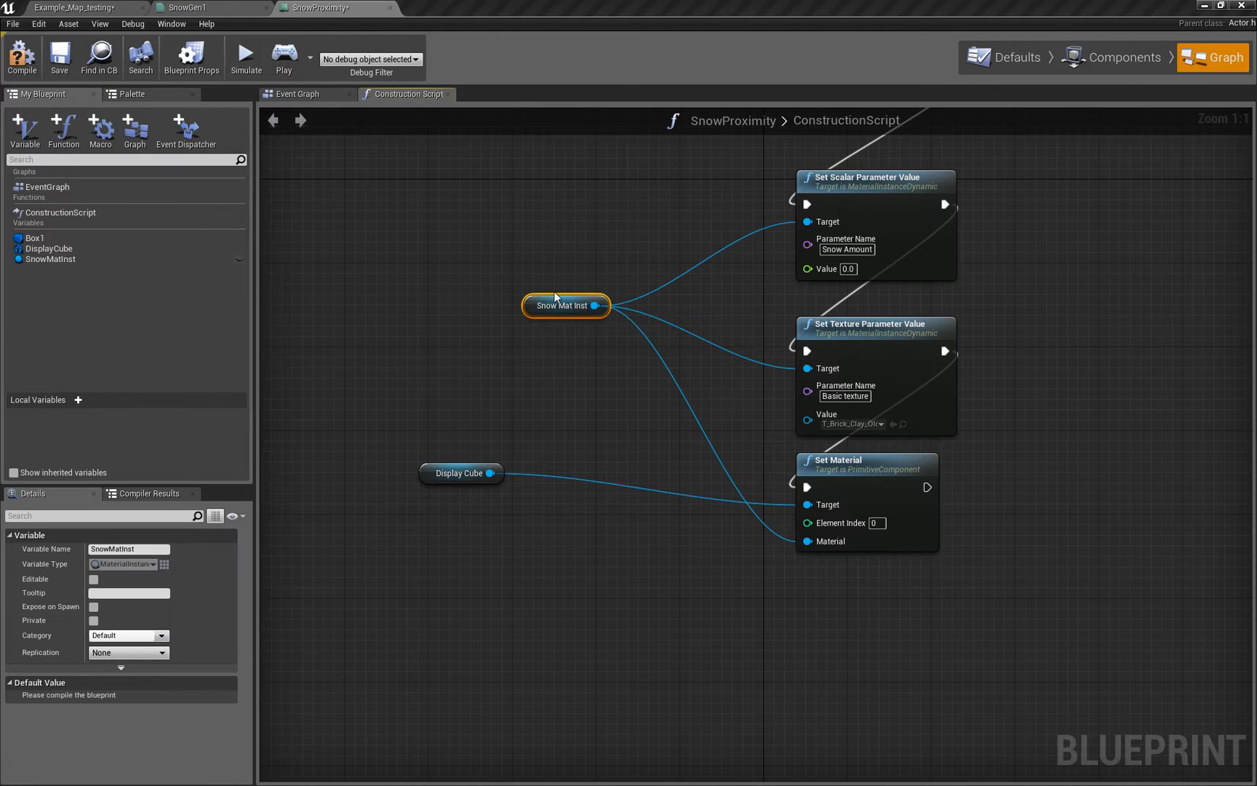
- Compile the blueprint, run a quick play test, and switch to the Example_Map level
click(21, 58)
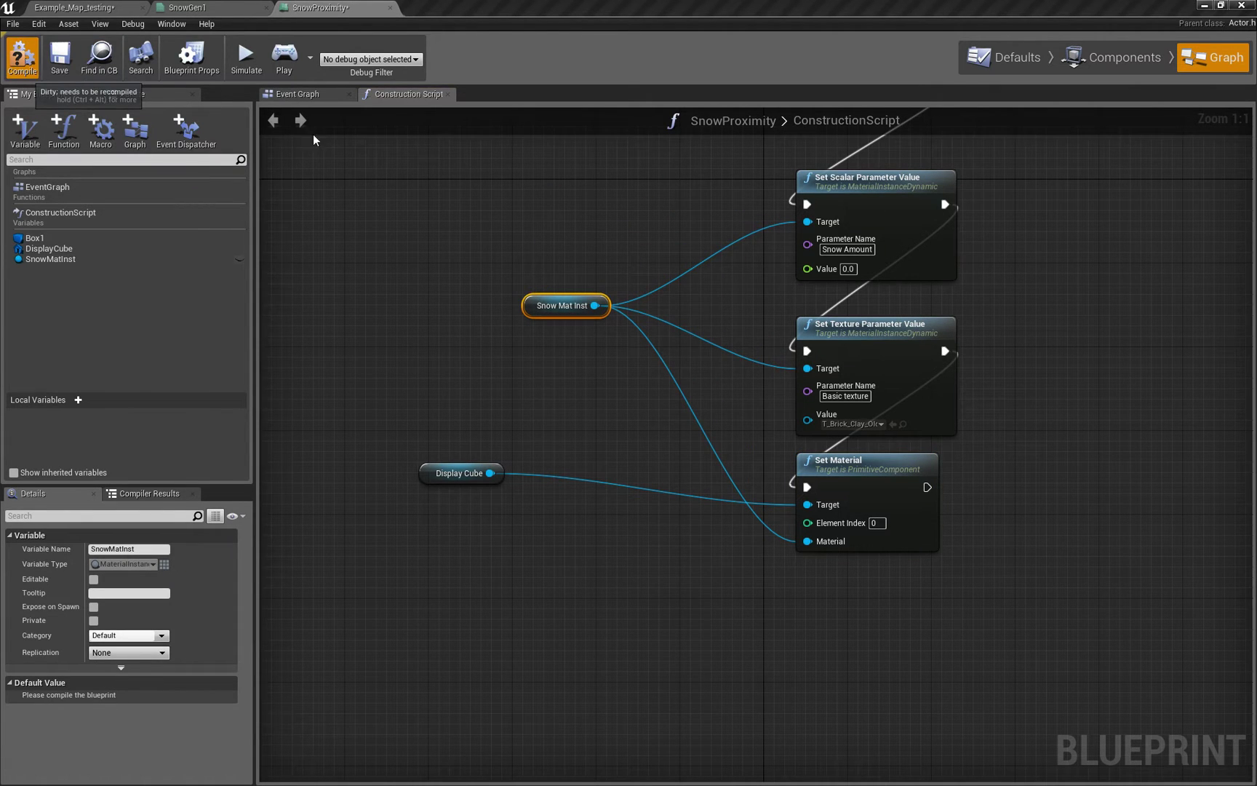
click(283, 64)
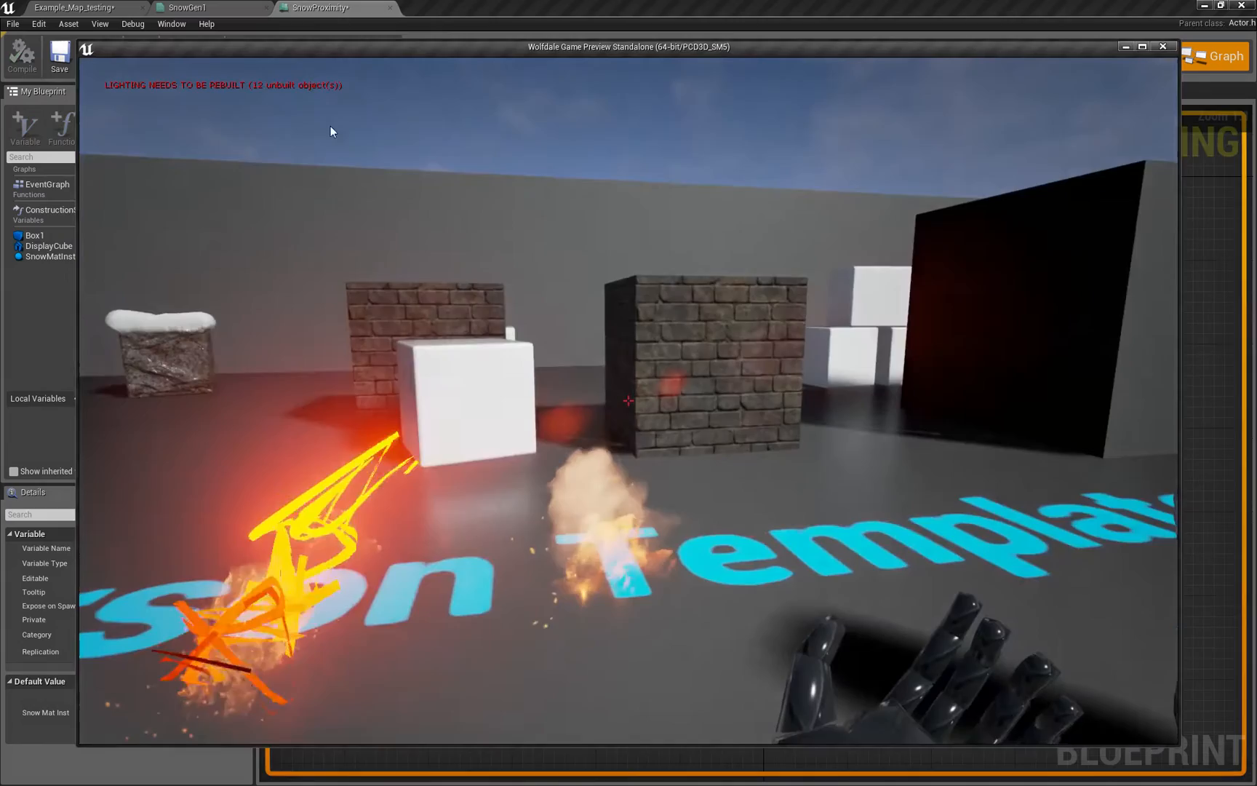
key(Escape)
click(94, 6)
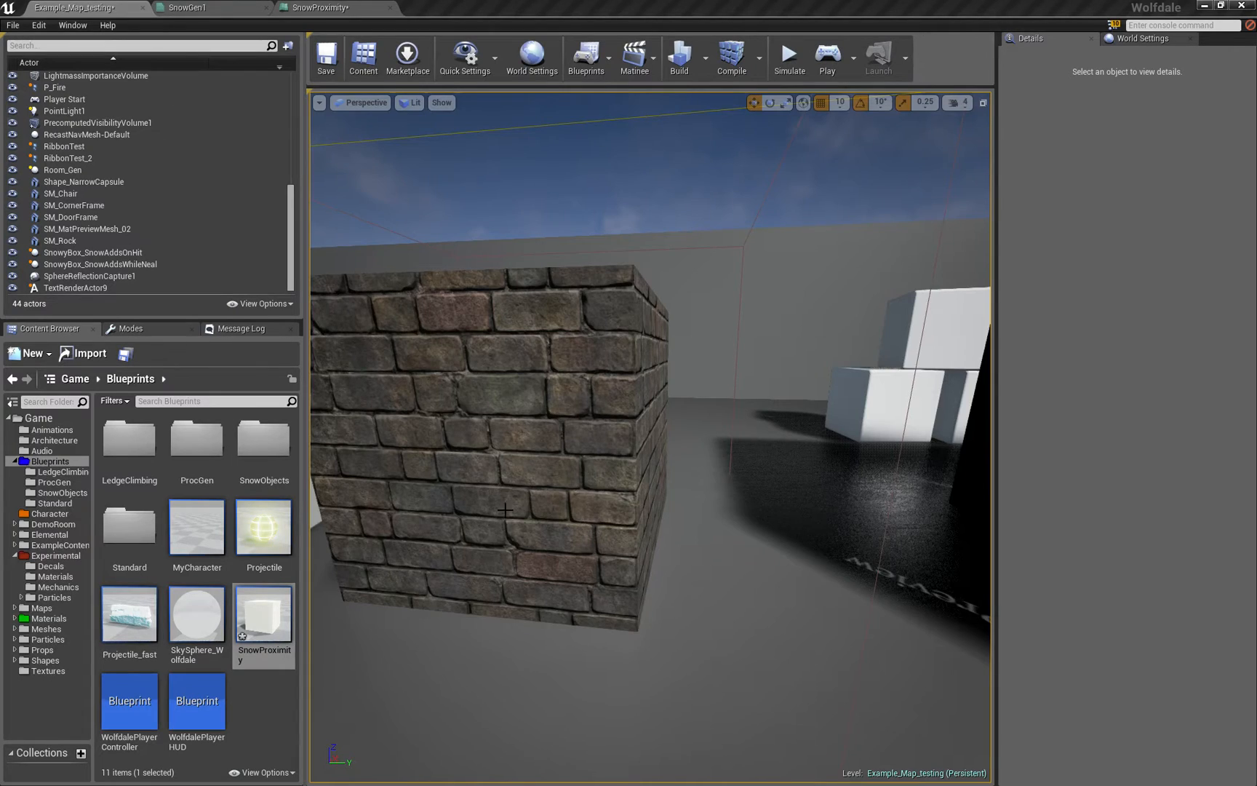
- Place a SnowProximity actor in the level and fly around its brick-textured cube
right_drag(649, 393, 491, 295)
drag(263, 619, 816, 412)
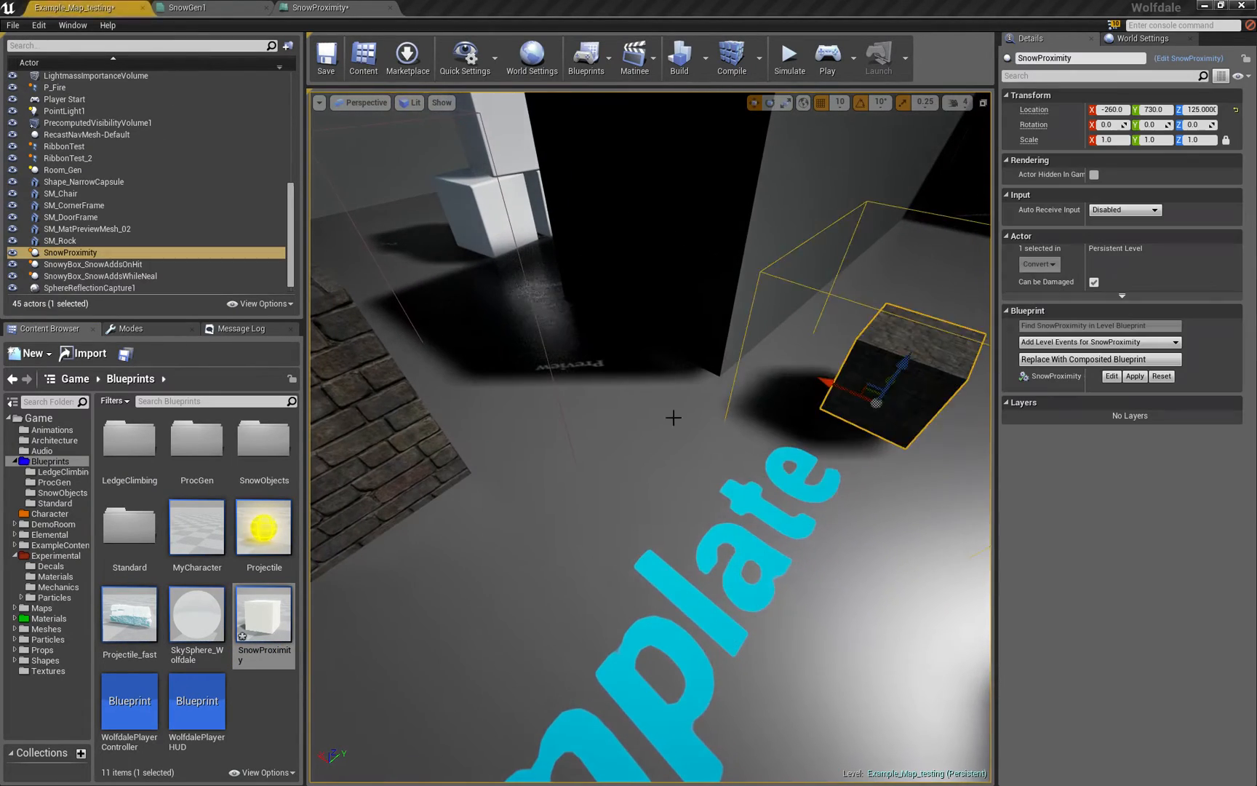
right_drag(648, 442, 491, 343)
right_drag(638, 442, 732, 364)
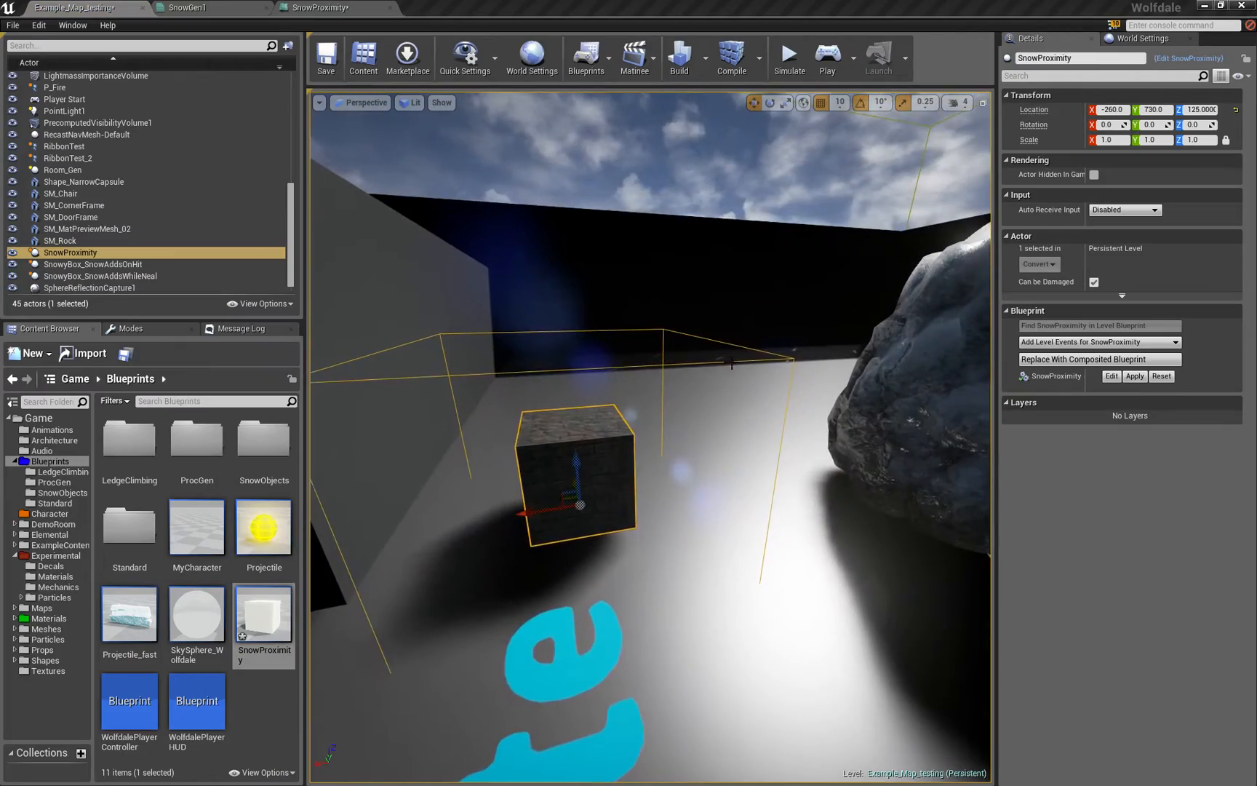
right_drag(648, 442, 491, 392)
right_drag(649, 442, 737, 413)
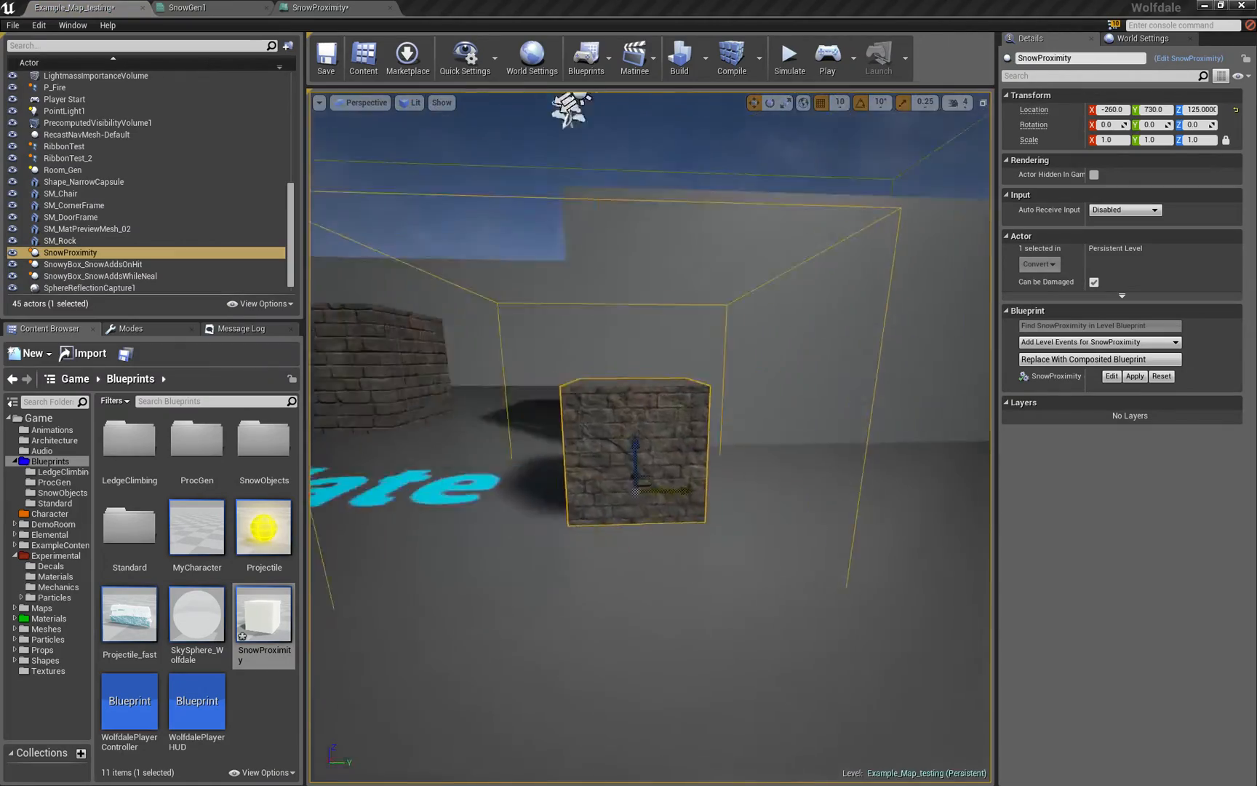
mouse_move(649, 442)
right_down()
mouse_move(550, 413)
mouse_move(737, 412)
mouse_move(609, 433)
mouse_move(570, 422)
mouse_move(590, 393)
mouse_move(707, 471)
mouse_move(609, 423)
mouse_move(688, 414)
mouse_move(589, 412)
mouse_move(707, 452)
mouse_move(610, 422)
mouse_move(687, 432)
mouse_move(590, 412)
mouse_move(707, 452)
mouse_move(618, 432)
mouse_move(687, 423)
mouse_move(609, 432)
mouse_move(676, 412)
mouse_move(530, 487)
right_up()
- Set Snow Amount to 0.5 and check the snow-covered cube face-on in the level
click(319, 8)
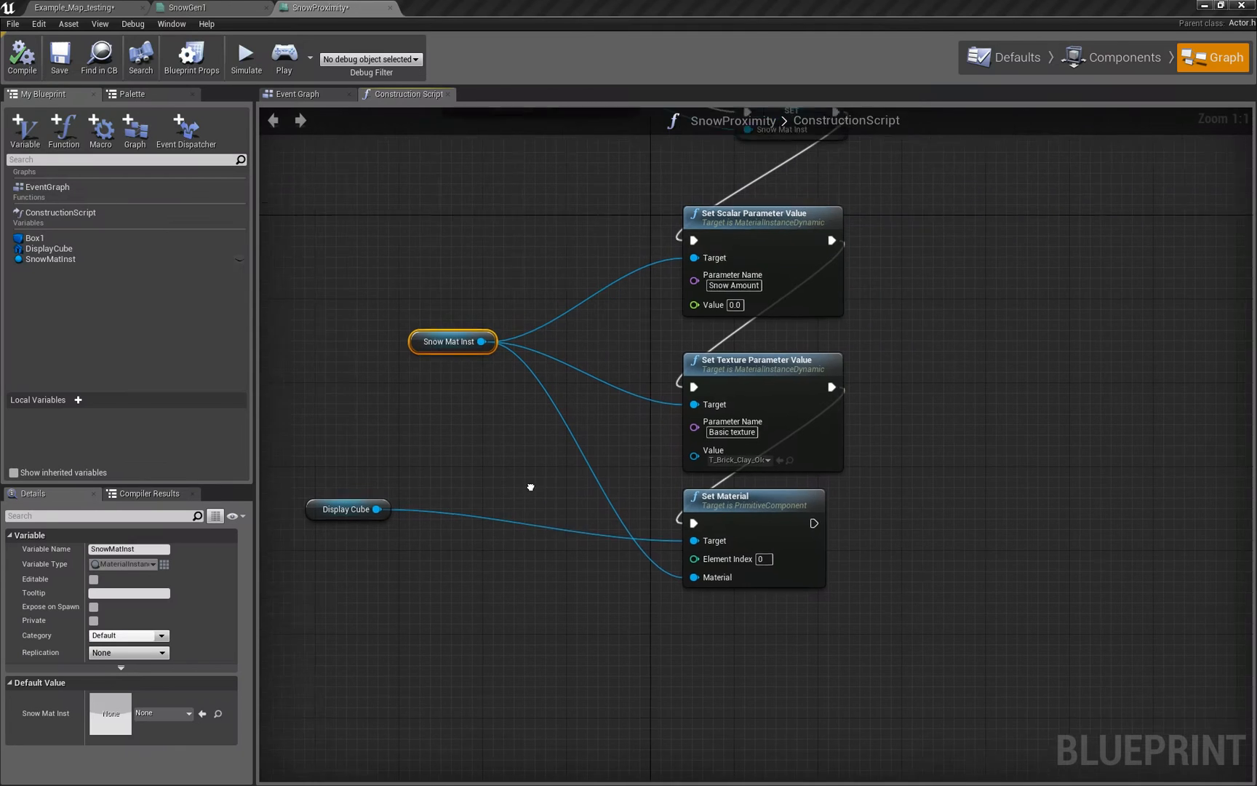
click(731, 307)
text(0.5)
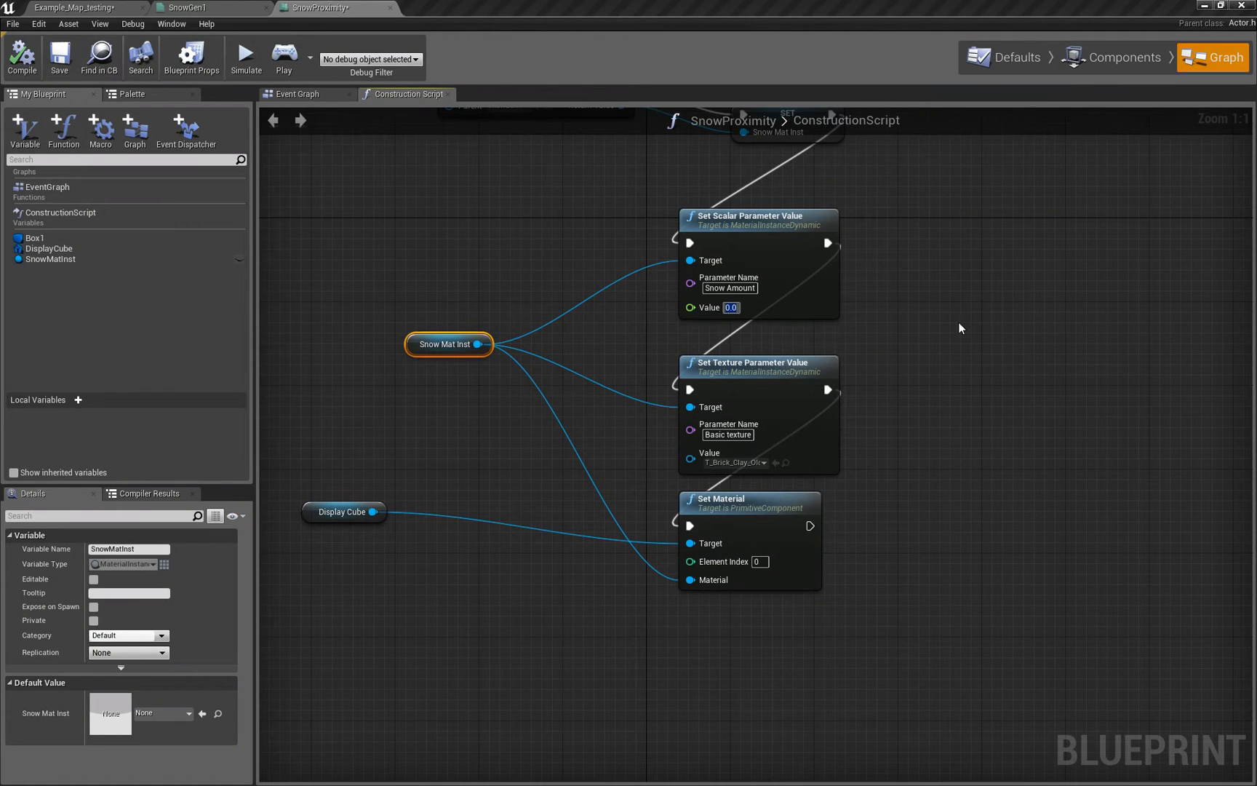
click(67, 8)
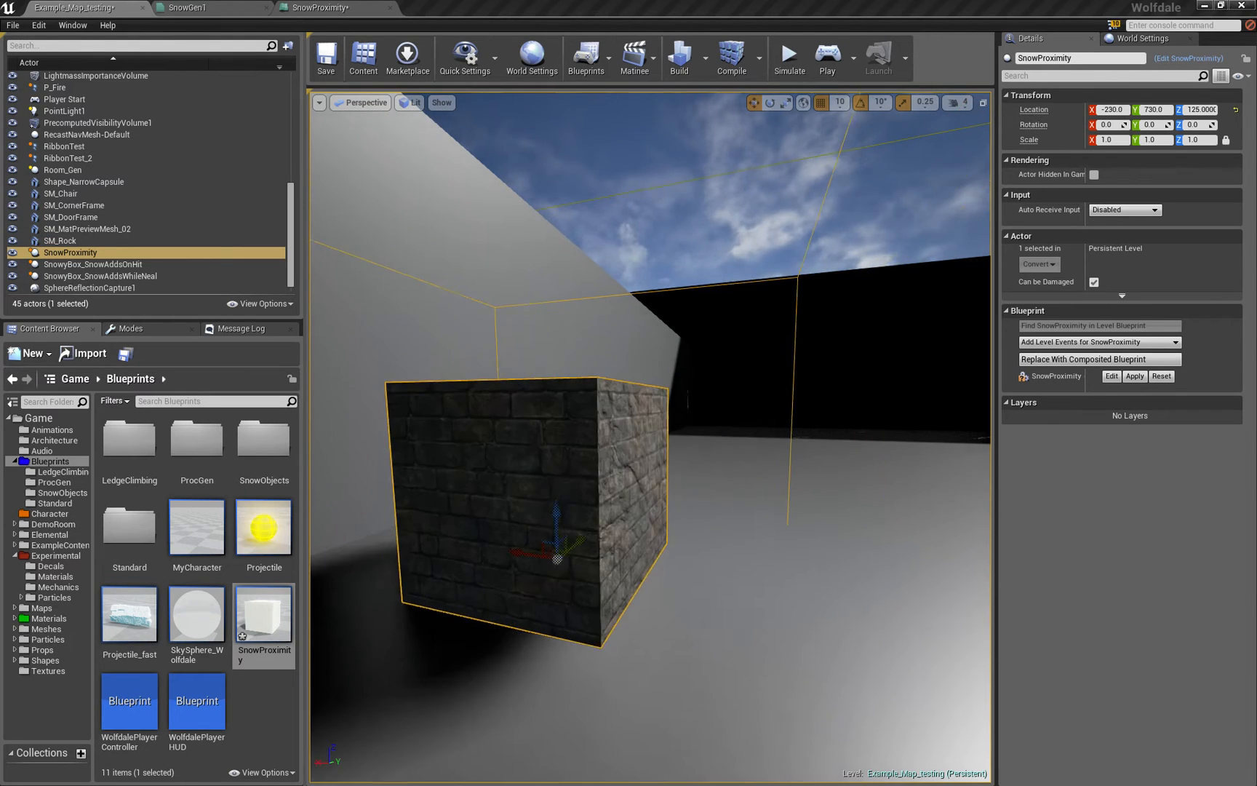
right_drag(557, 491, 472, 295)
click(319, 7)
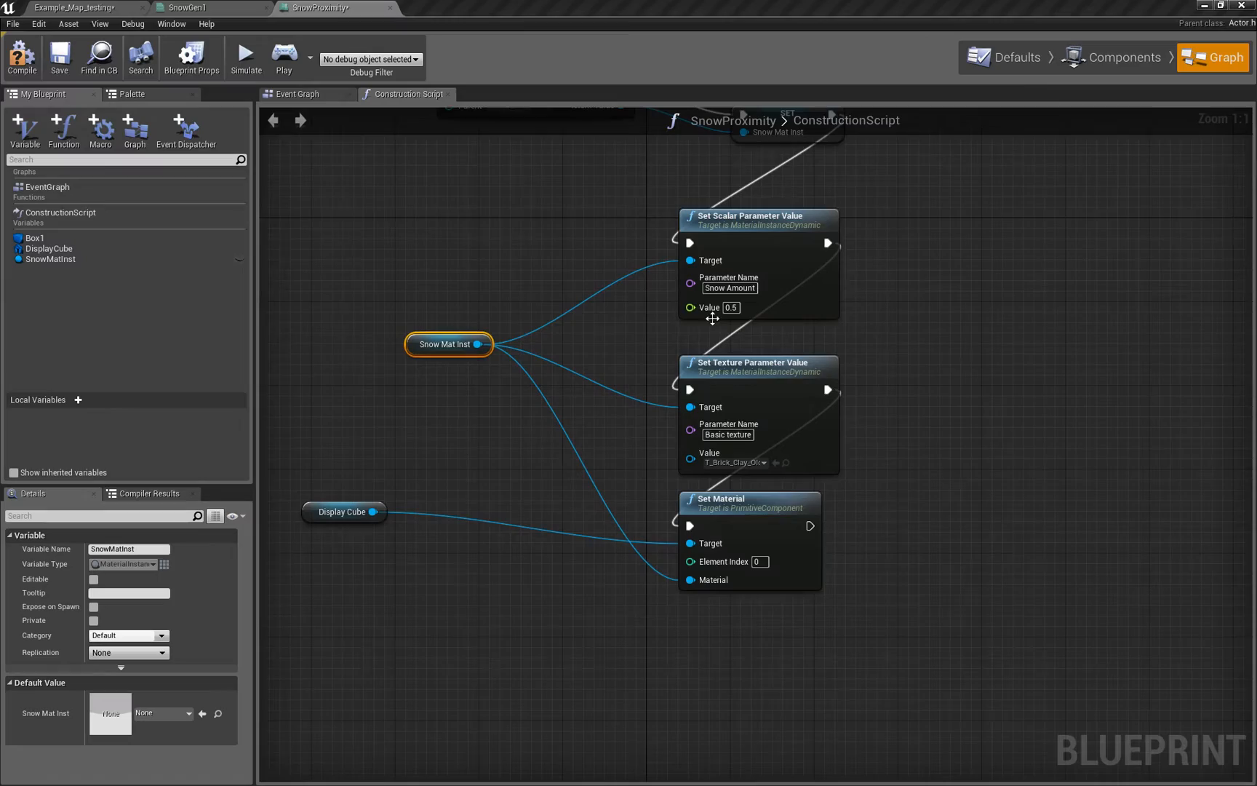
click(58, 7)
scroll(655, 396, up, 6)
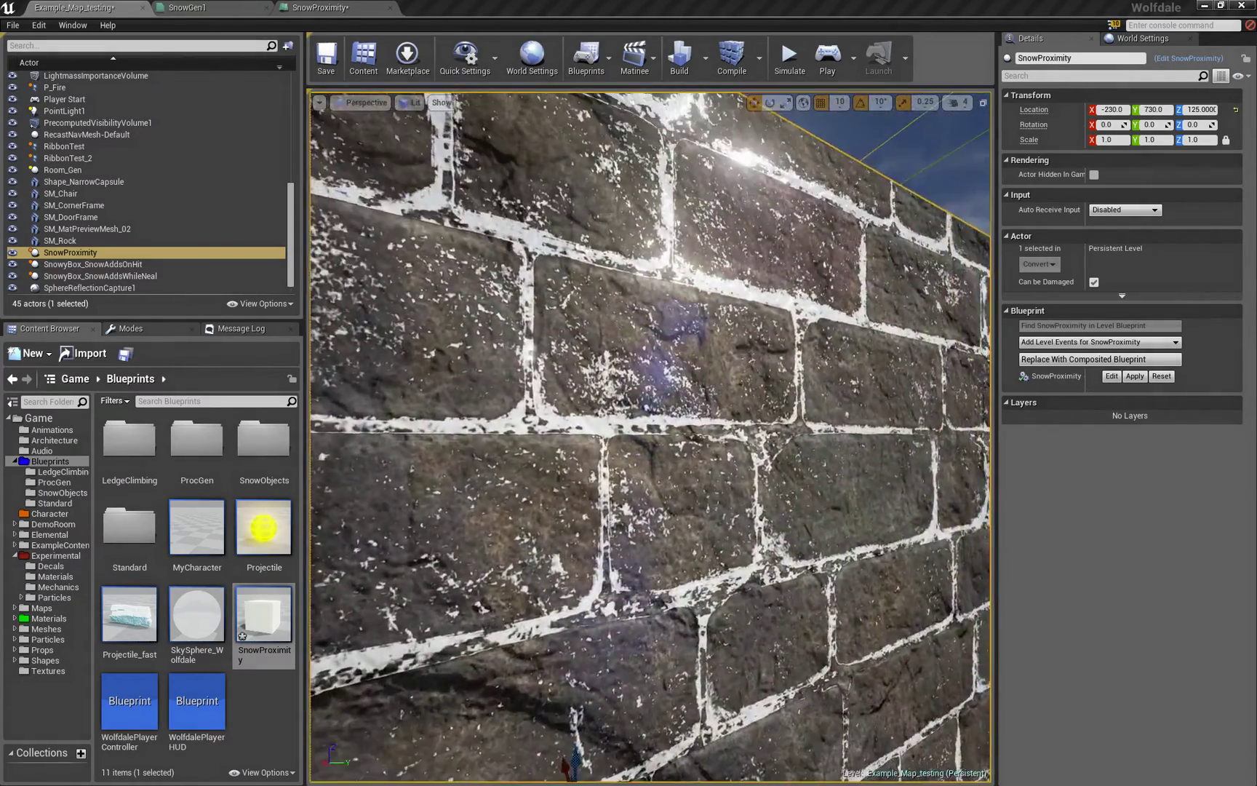
scroll(655, 396, down, 6)
- Reset Snow Amount to 0, verify the cube in the level, and return to the blueprint
click(320, 7)
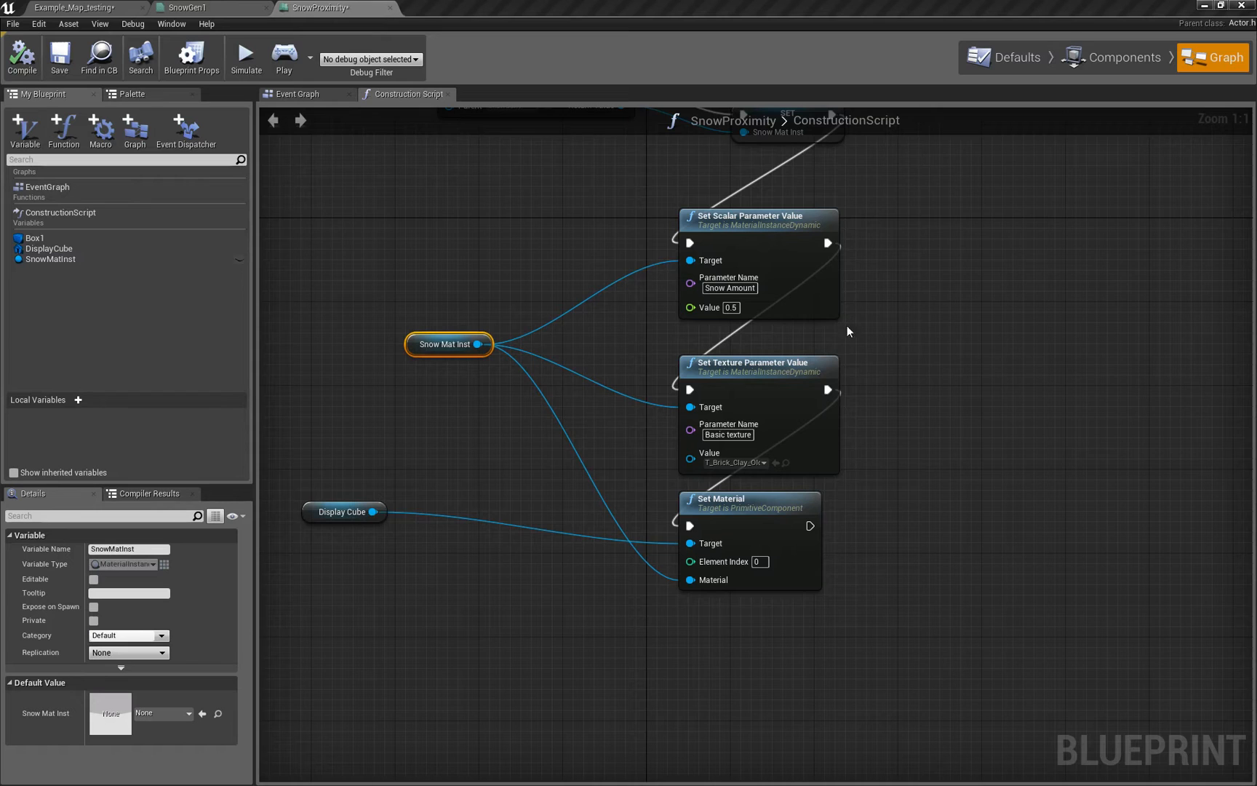
text(0)
key(Return)
click(74, 6)
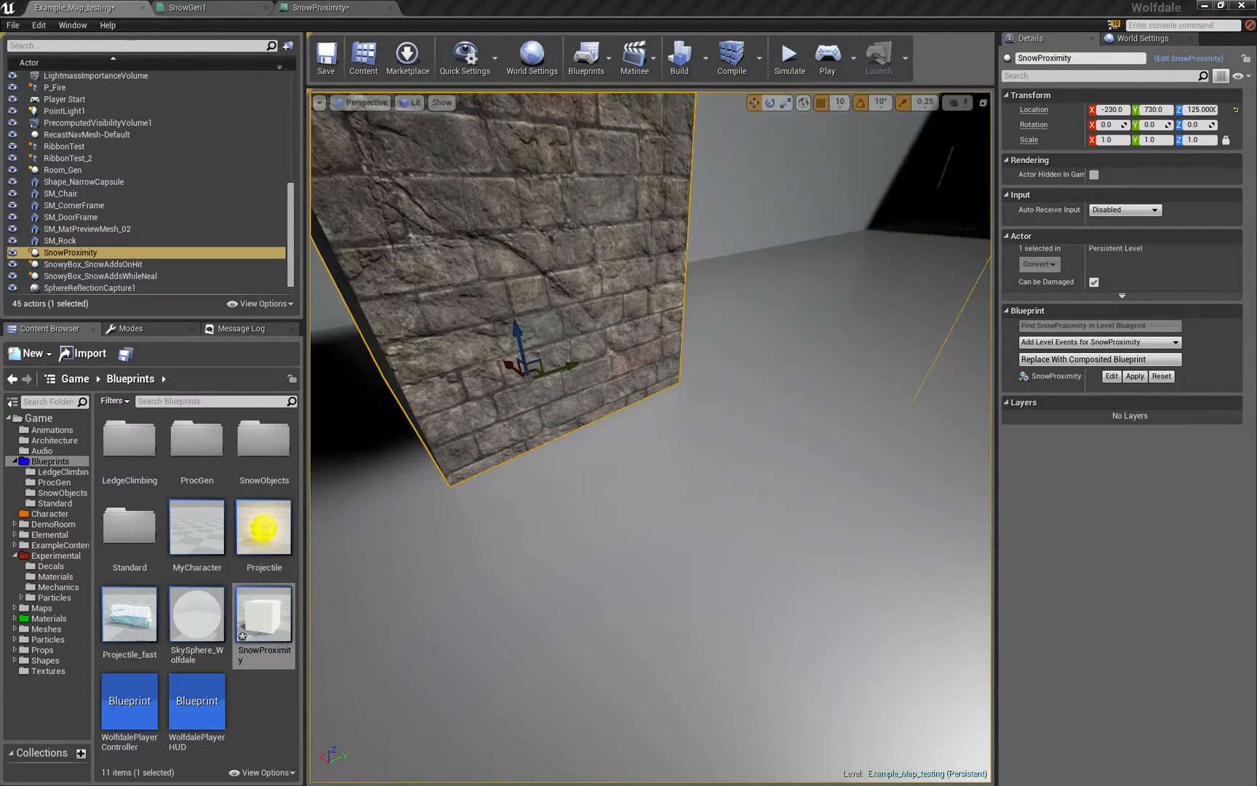
mouse_move(655, 393)
right_down()
mouse_move(590, 384)
mouse_move(766, 374)
right_up()
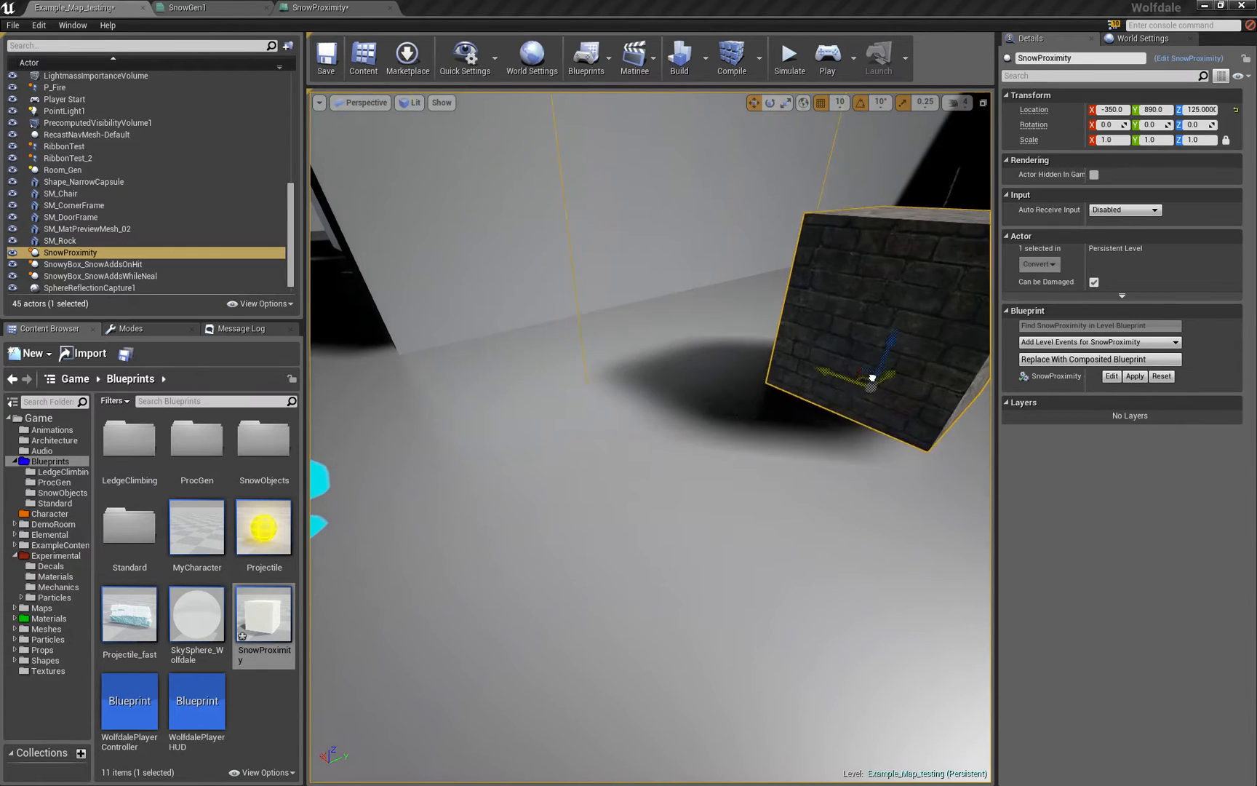
click(318, 7)
right_drag(833, 284, 935, 393)
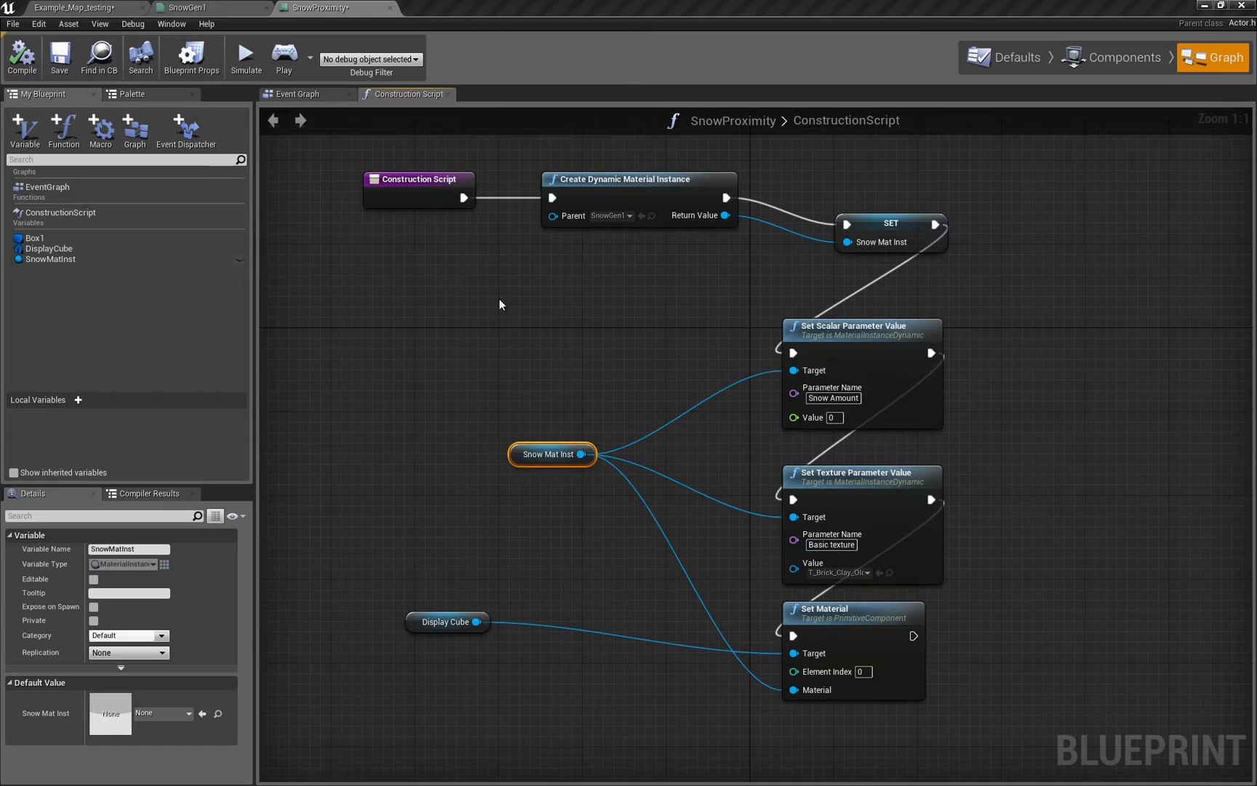
right_drag(499, 299, 489, 286)
- Add an OnComponentBeginOverlap event for Box1 from the components view
click(308, 96)
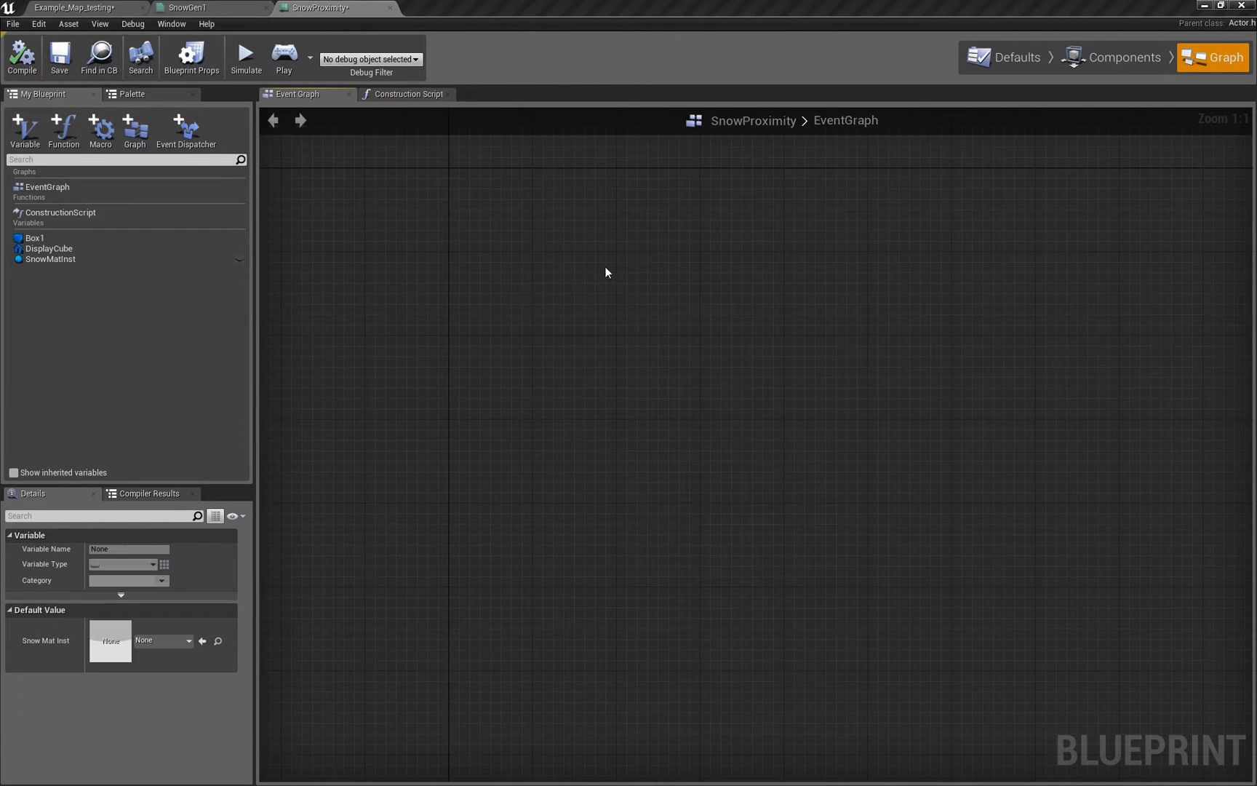
right_drag(582, 221, 693, 274)
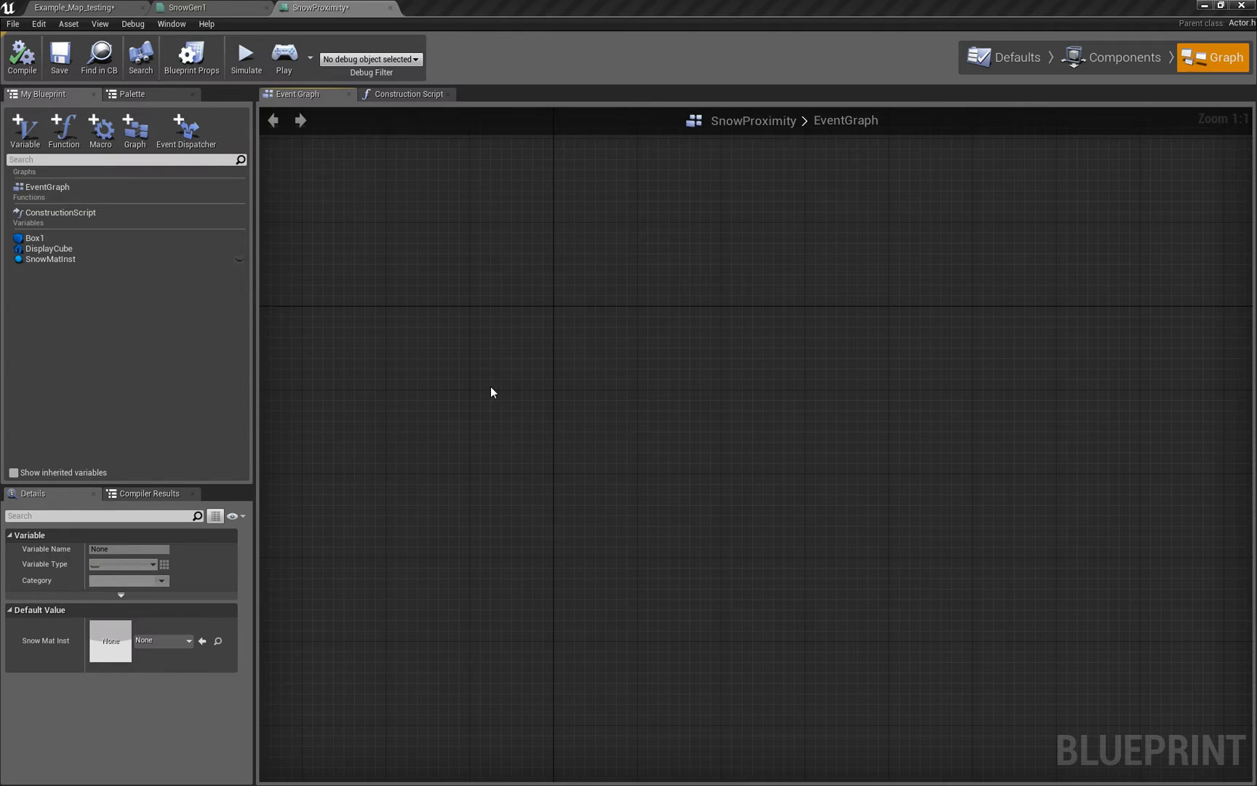
click(1125, 58)
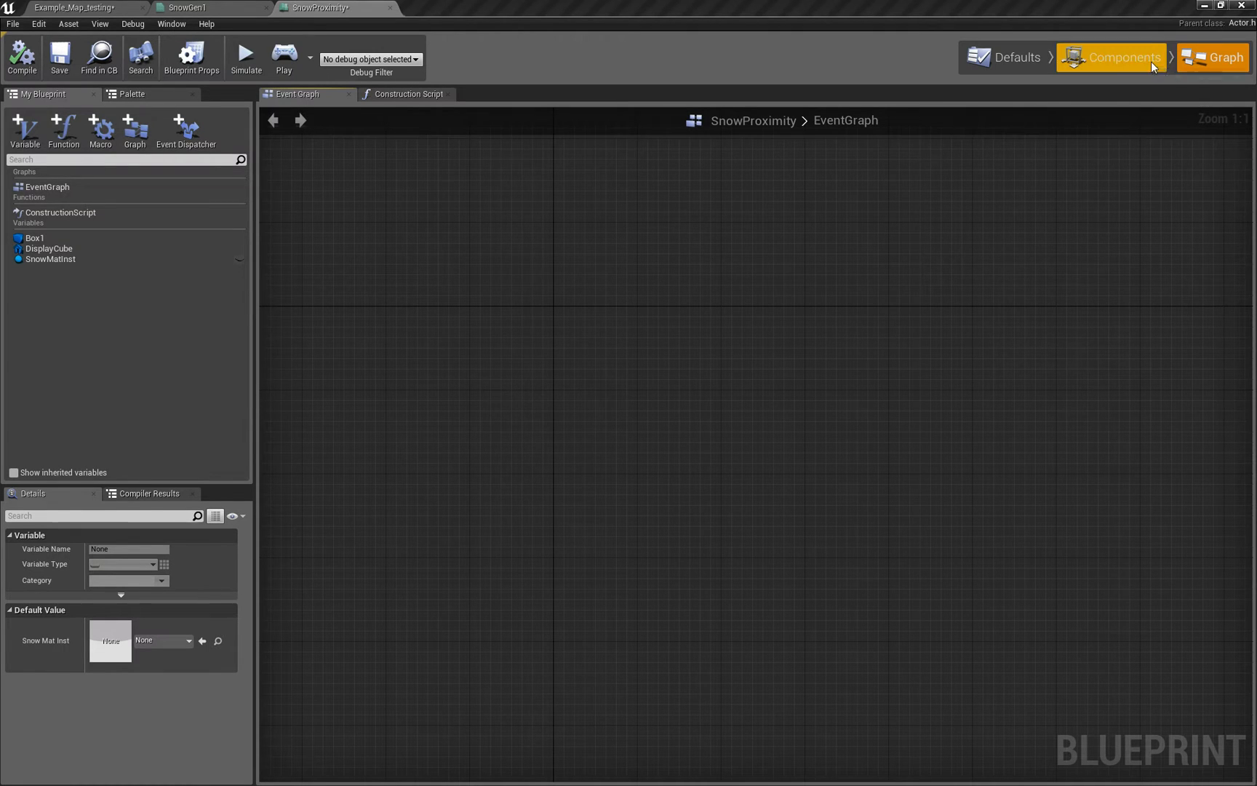
click(47, 155)
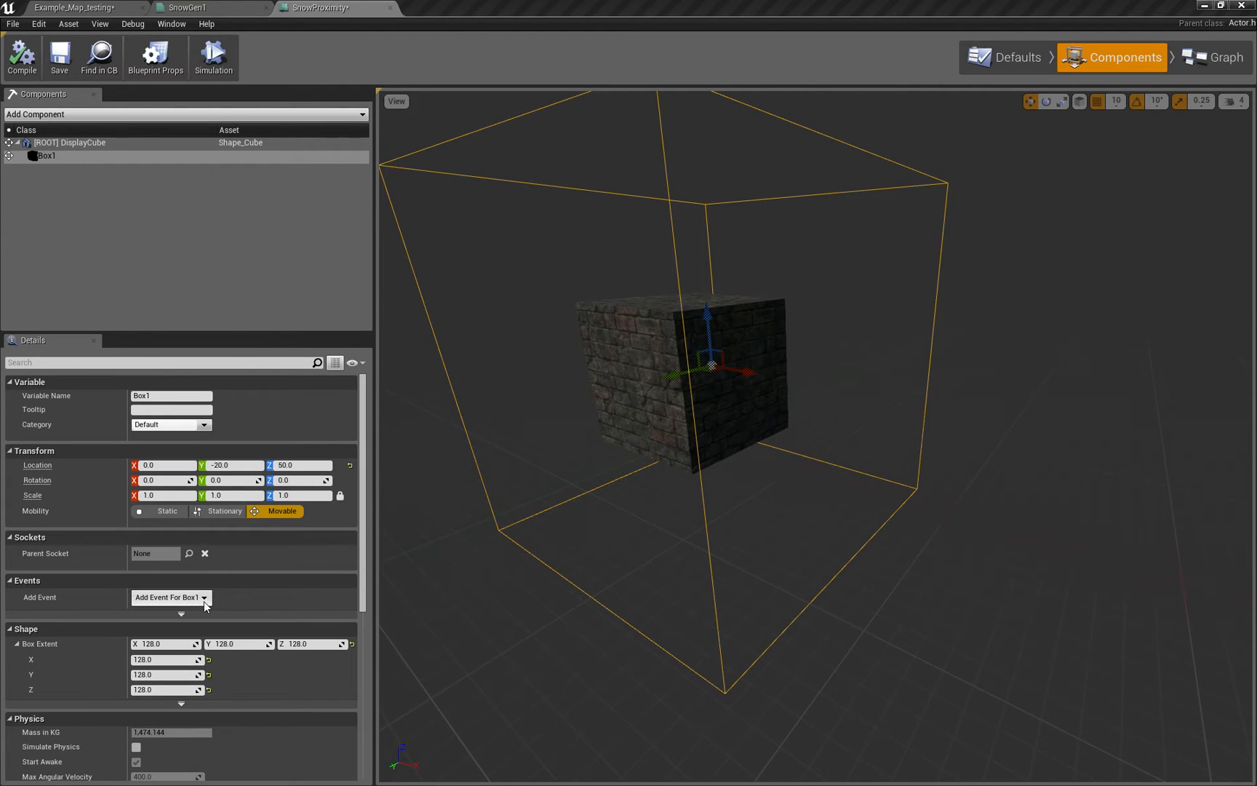
click(203, 599)
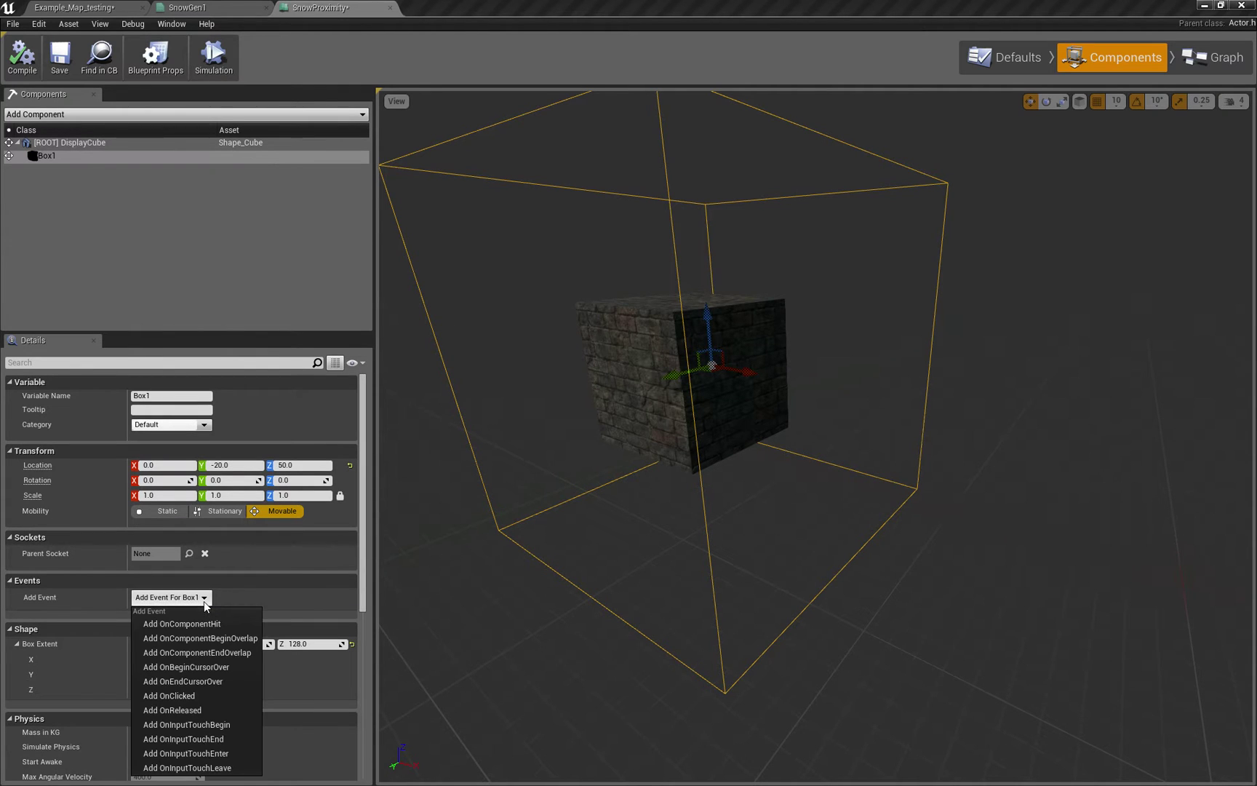
click(232, 636)
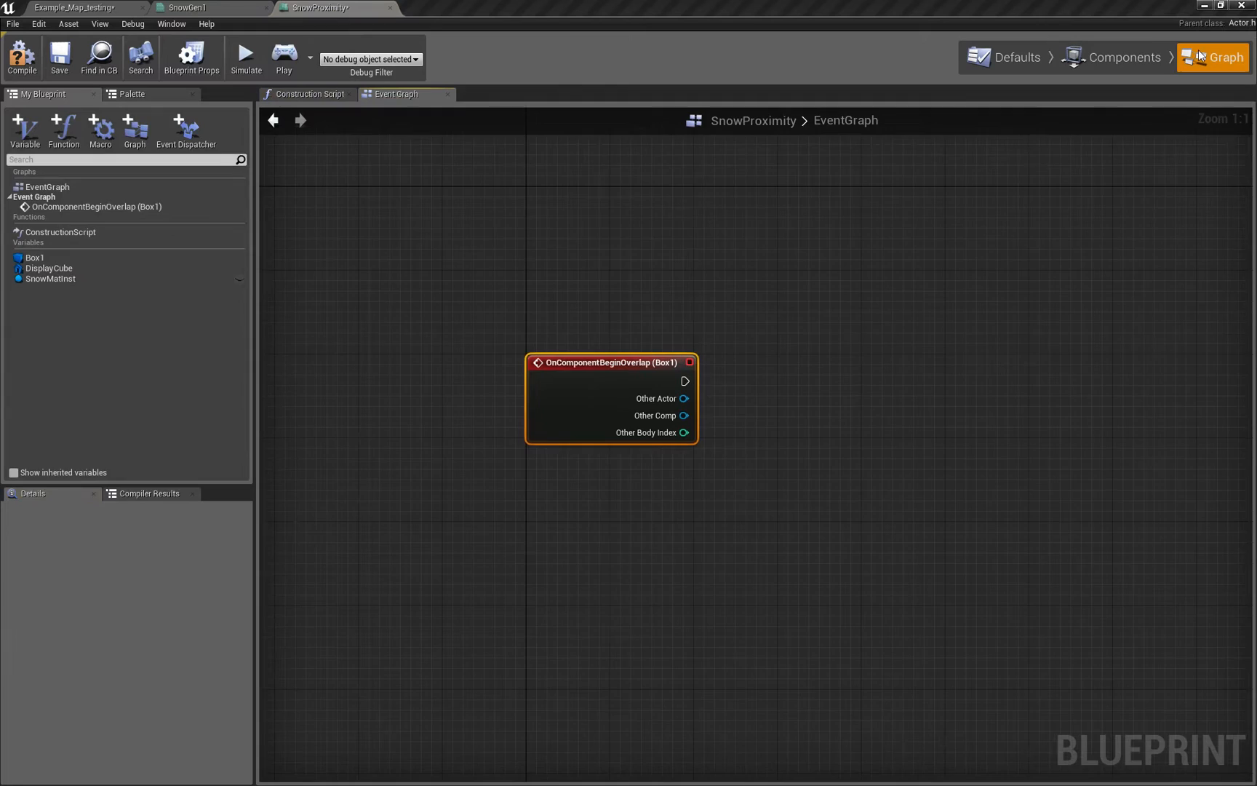
- Return to the Event Graph and position the Box1 begin-overlap event node
click(1110, 57)
click(685, 298)
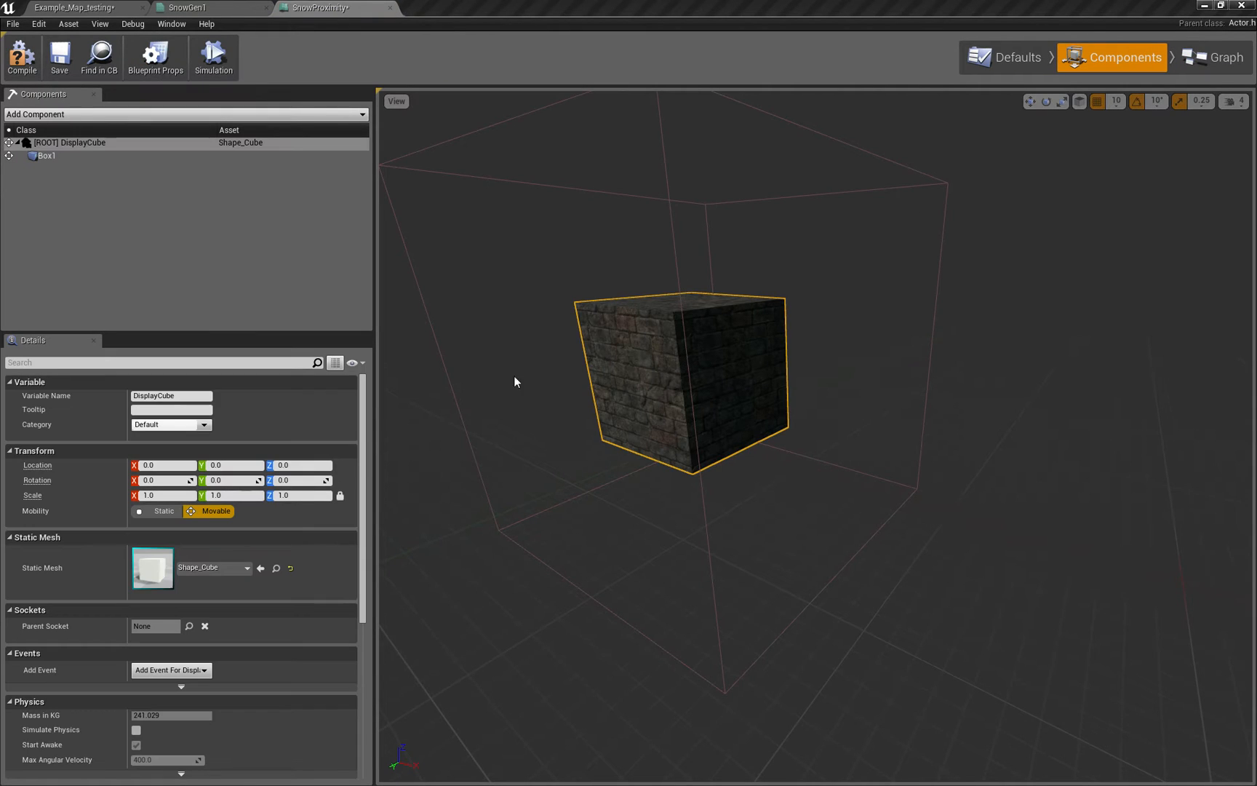
click(669, 200)
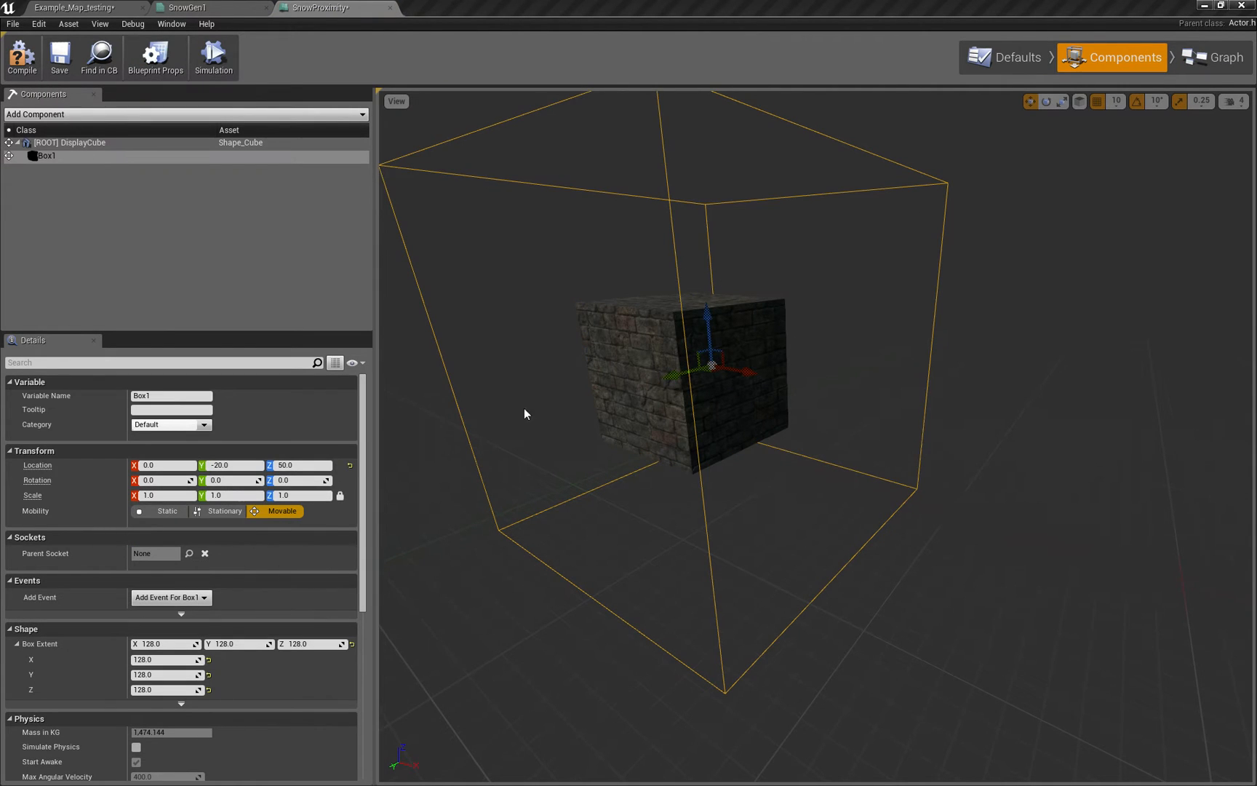
click(1213, 58)
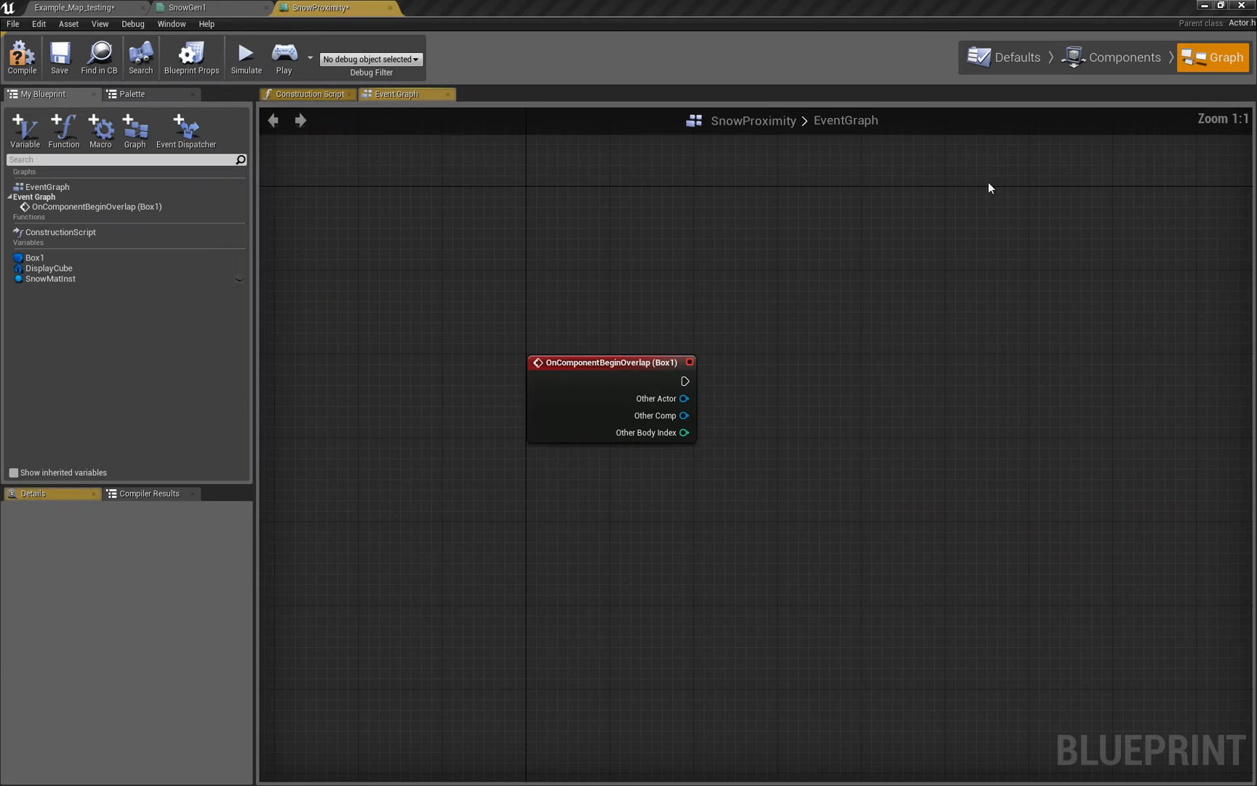
drag(589, 360, 393, 315)
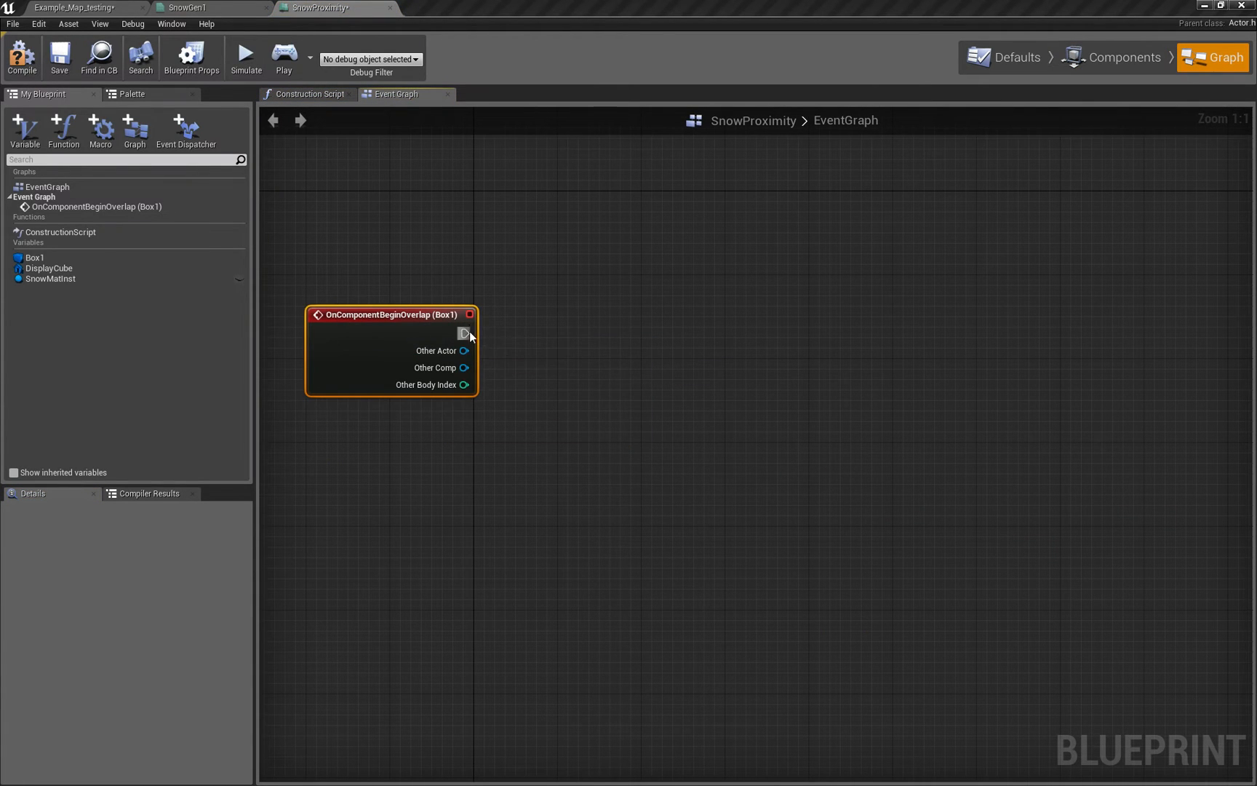
drag(467, 334, 634, 343)
key(Escape)
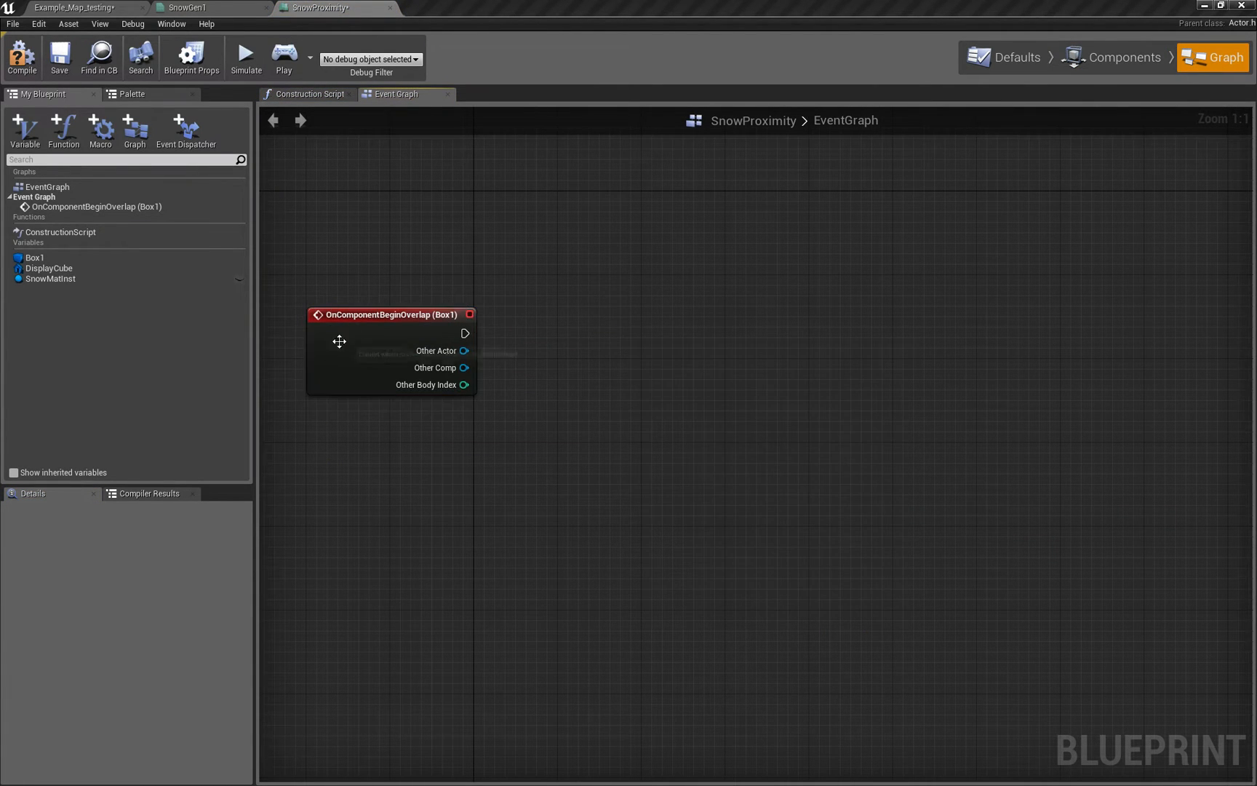
drag(411, 339, 593, 346)
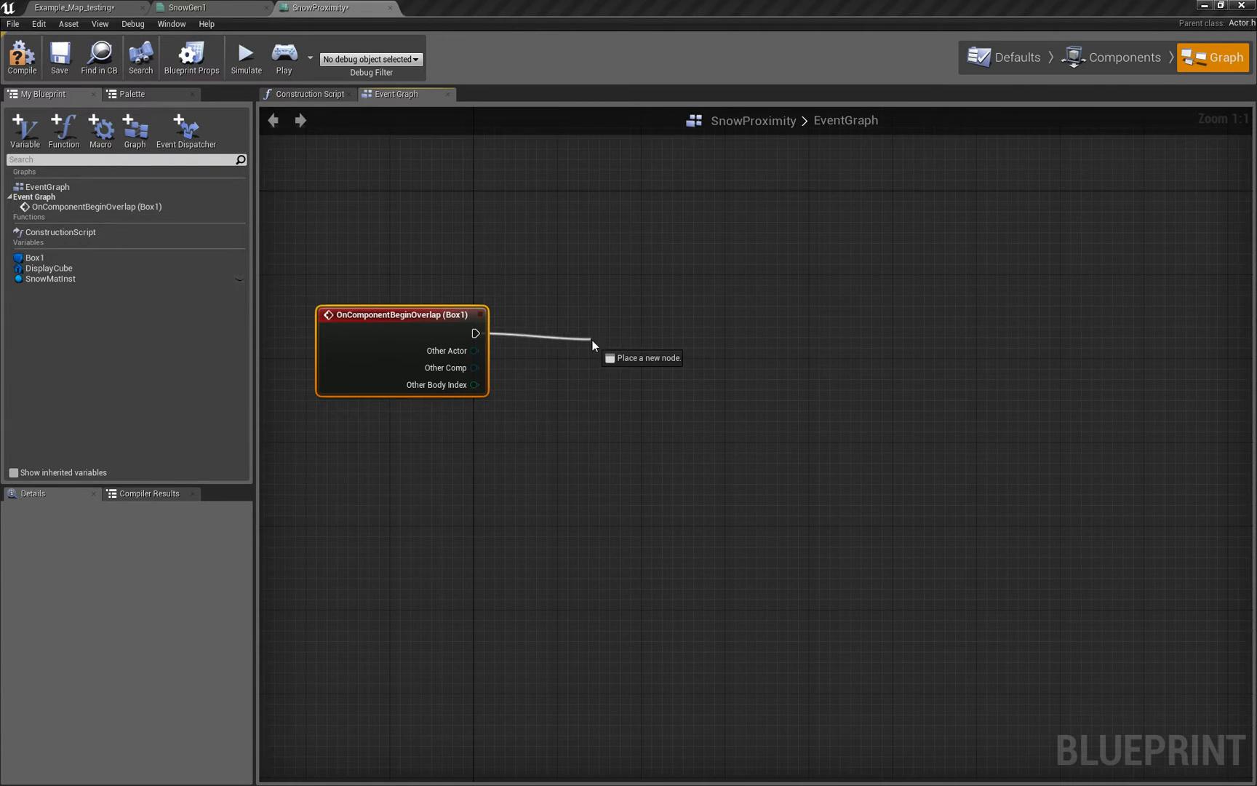
- Add a timeline named Snow++ played by the Box1 begin-overlap event
click(790, 352)
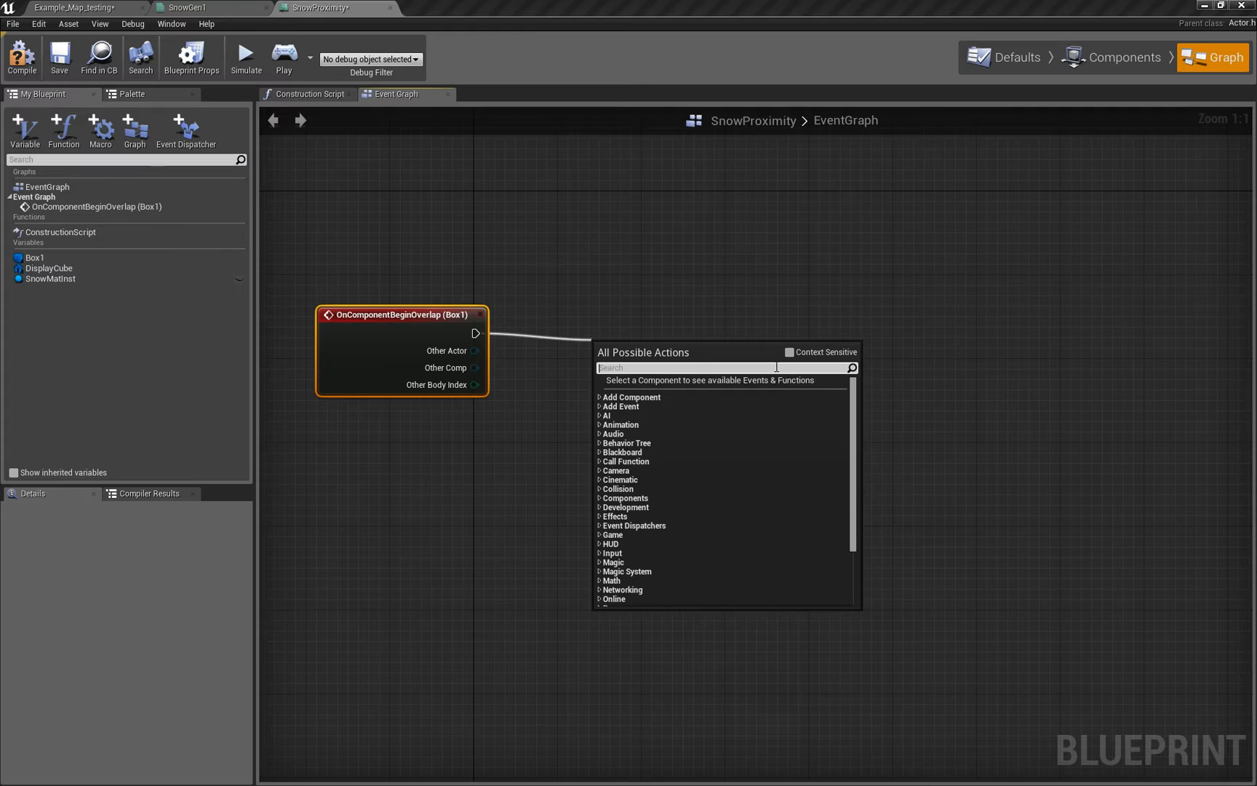
text(timeline)
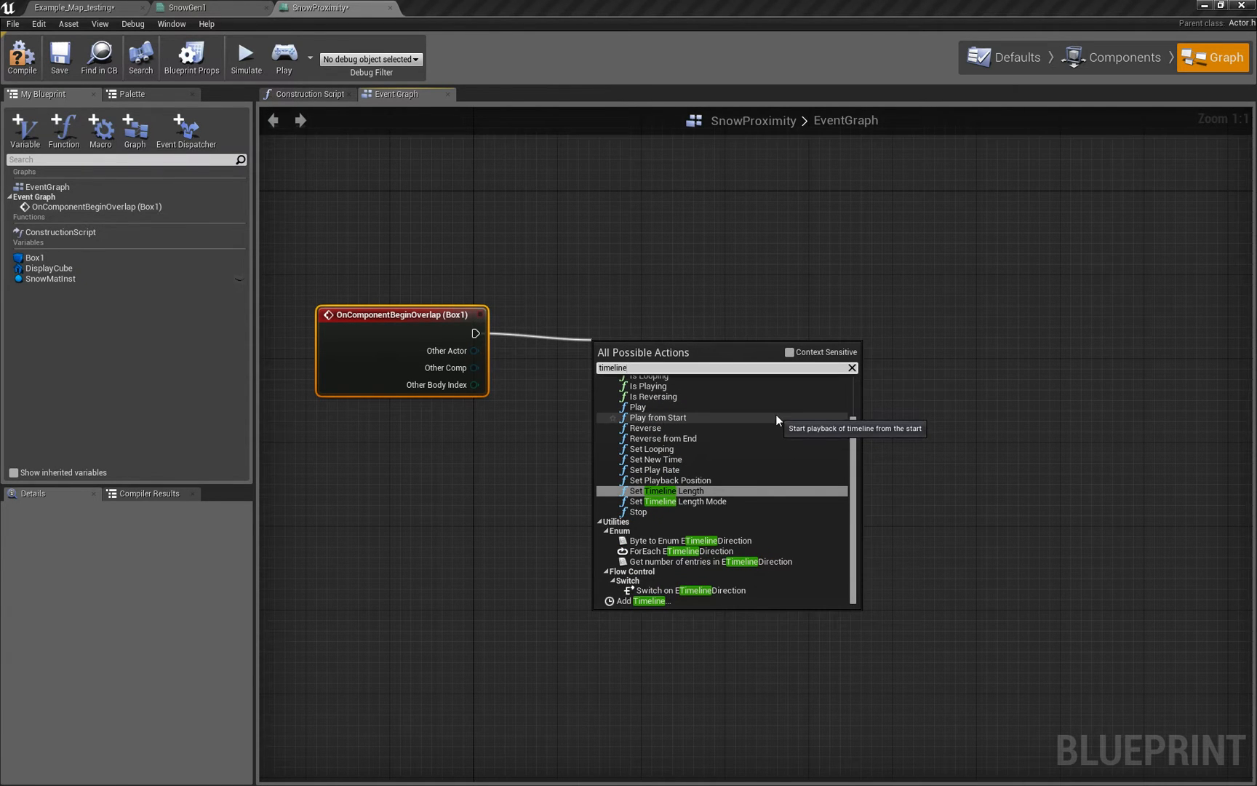
click(649, 602)
text(Snow++)
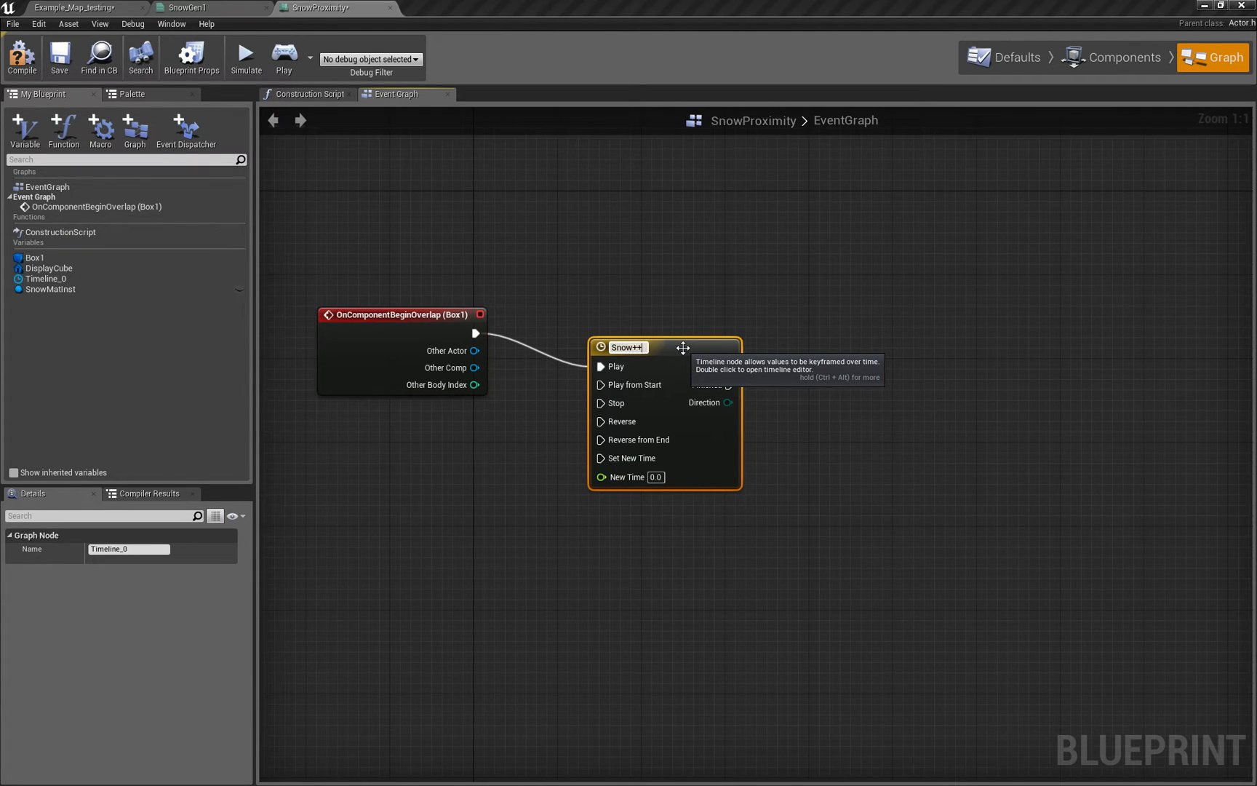
key(Return)
drag(674, 347, 684, 317)
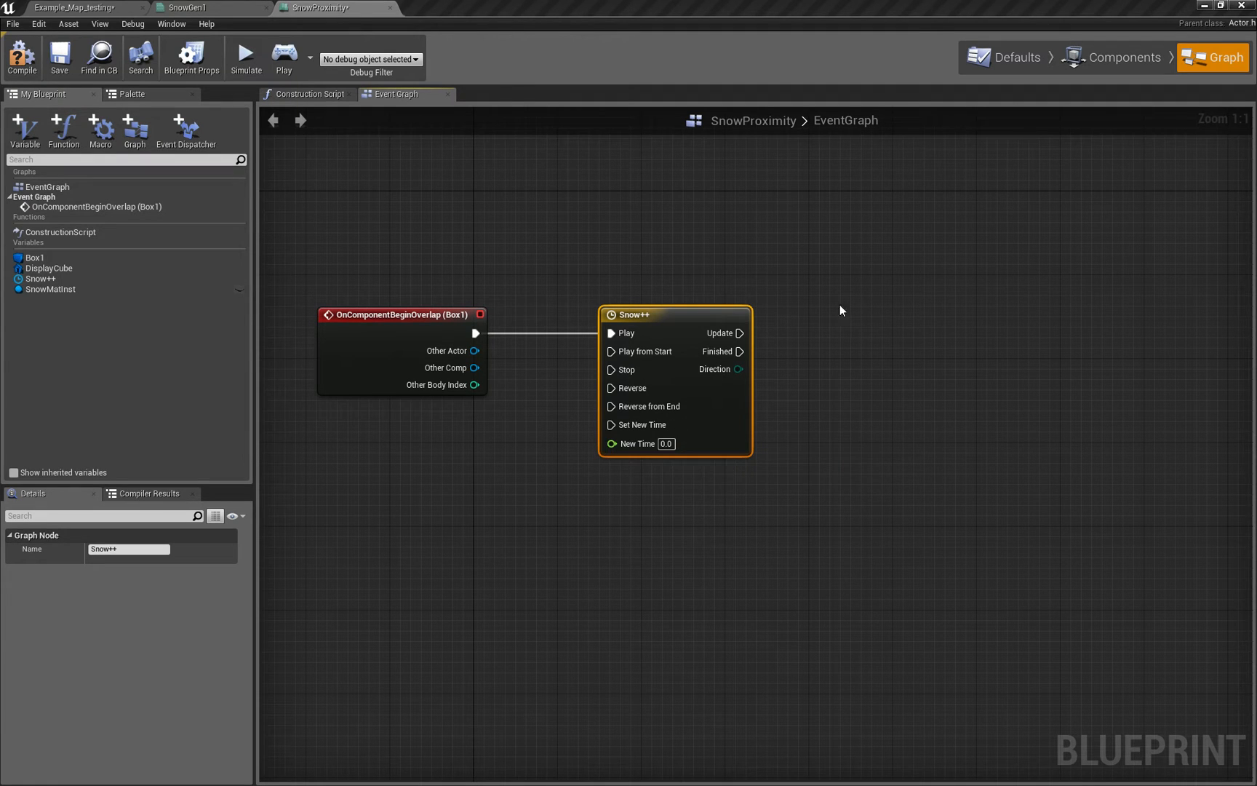
- Give Snow++ a Snow Amount float track with keys at 0,0 and time 2, value 1
double_click(701, 313)
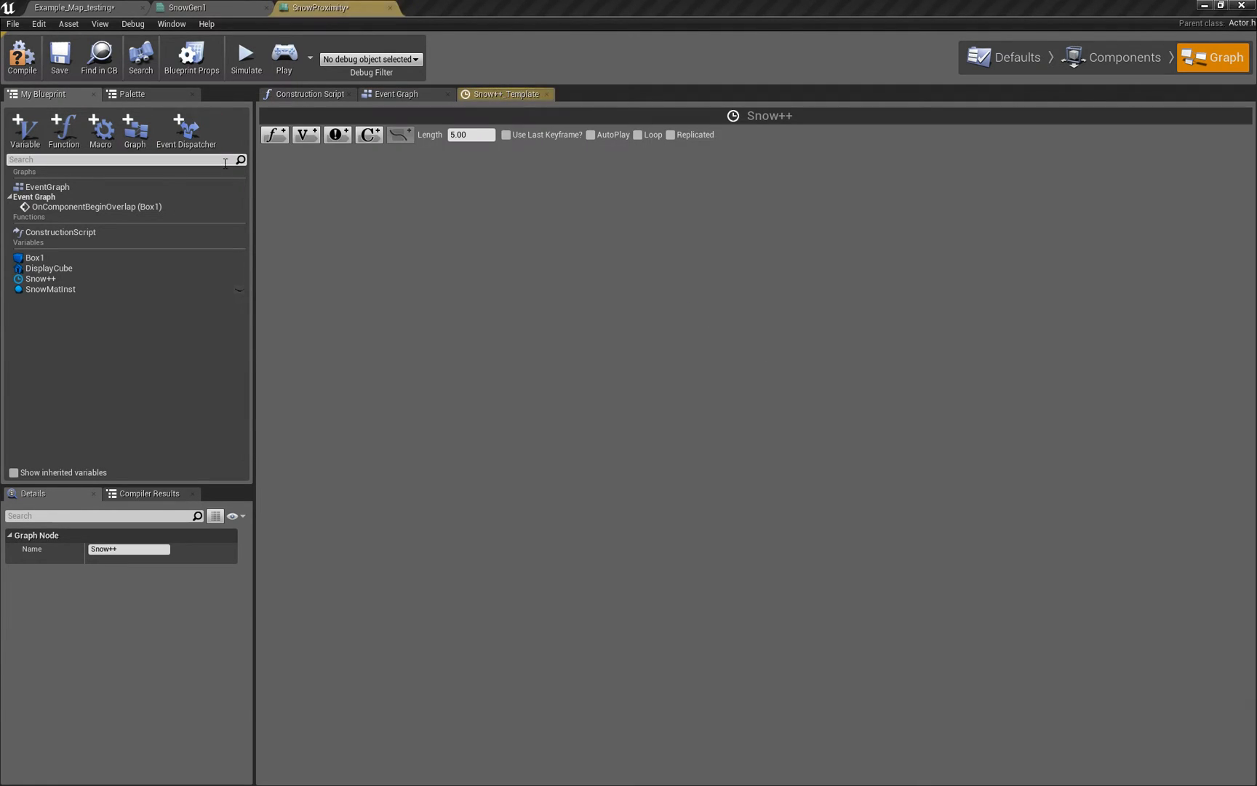
click(272, 135)
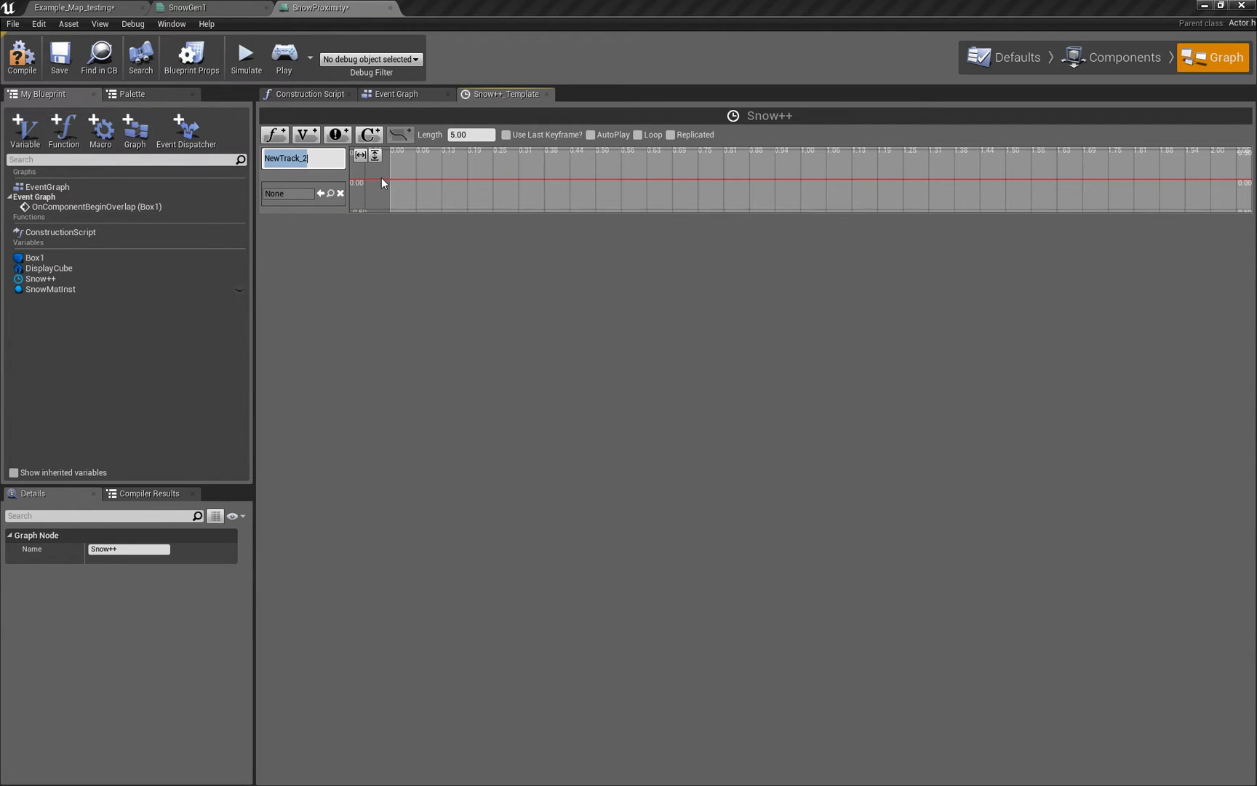
text(Snow Amount)
key(Return)
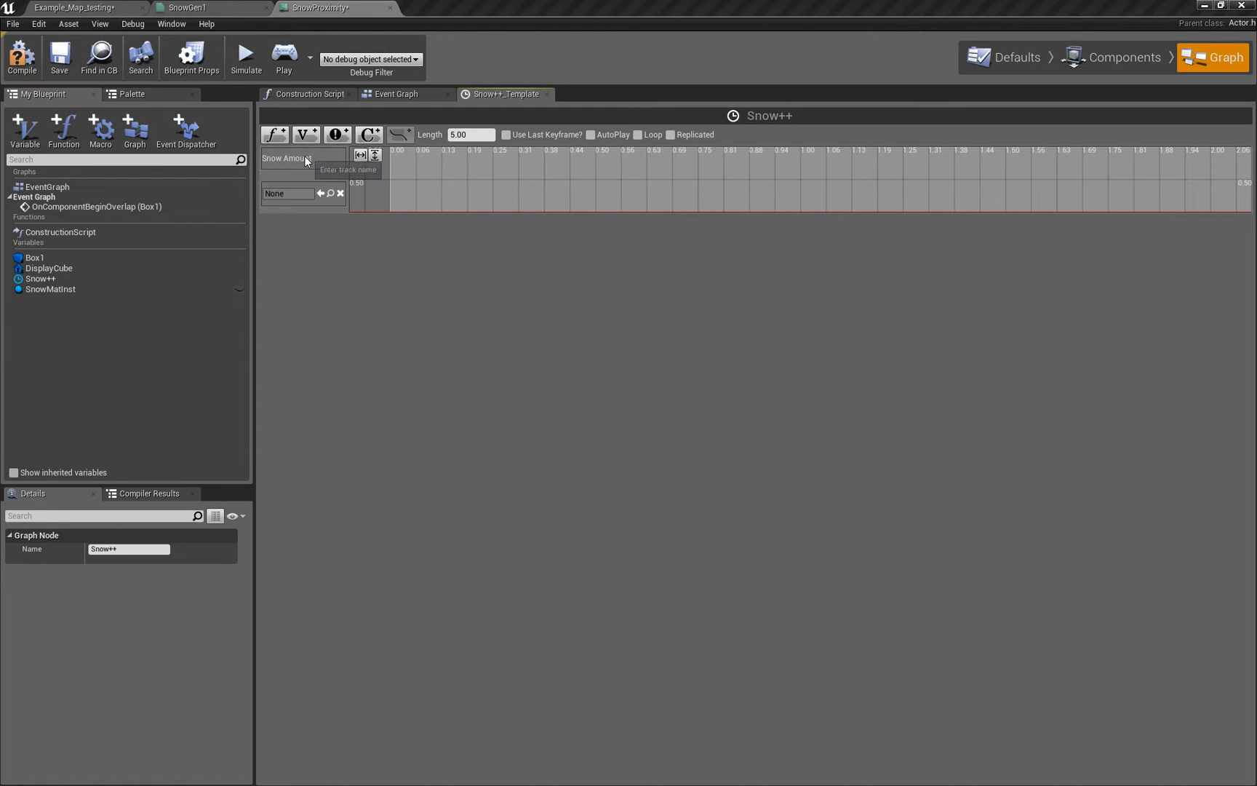
shift+click(391, 209)
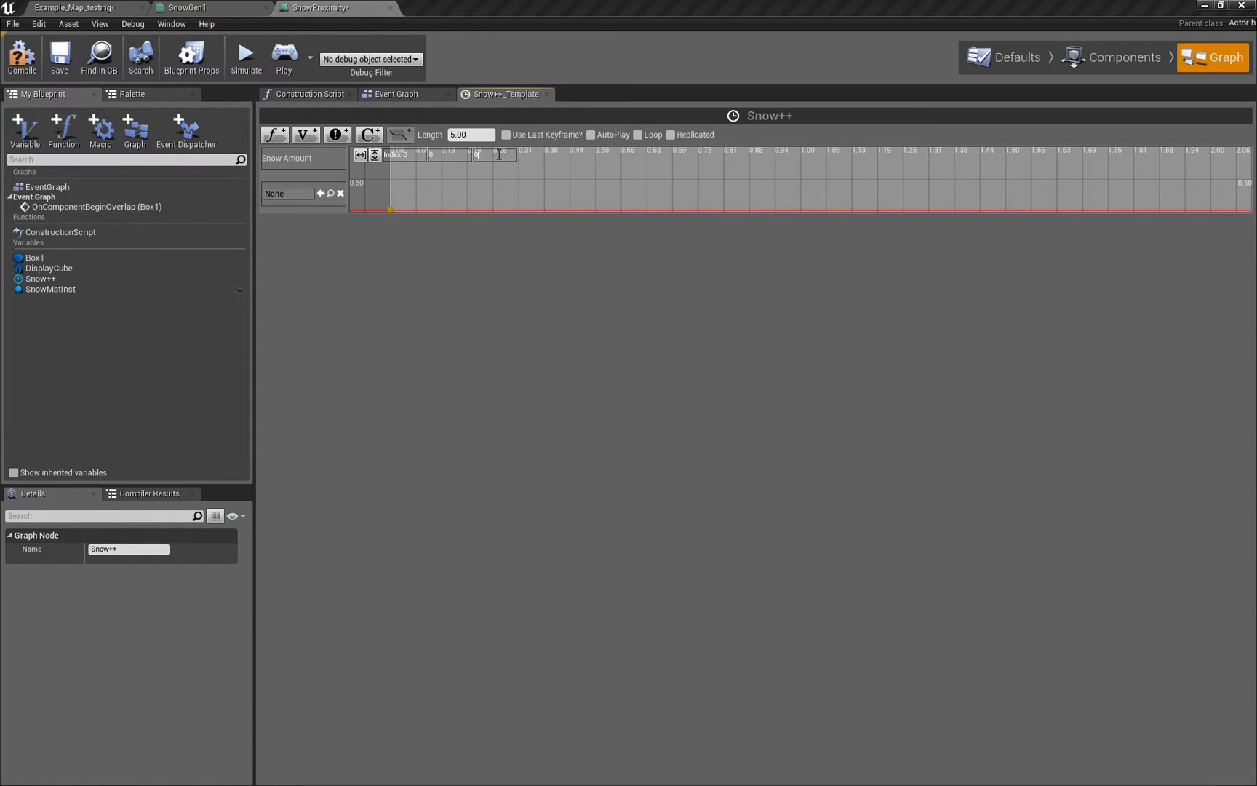
shift+click(1167, 212)
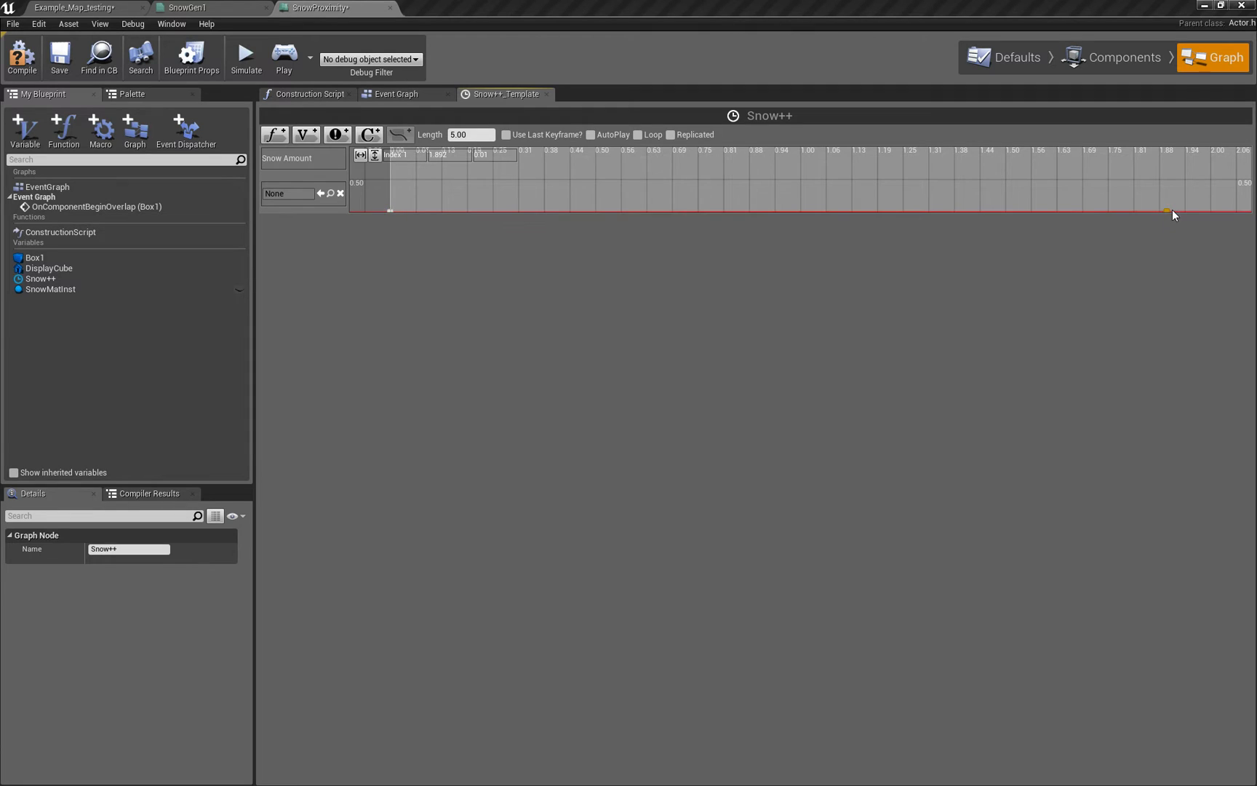
click(439, 155)
text(2)
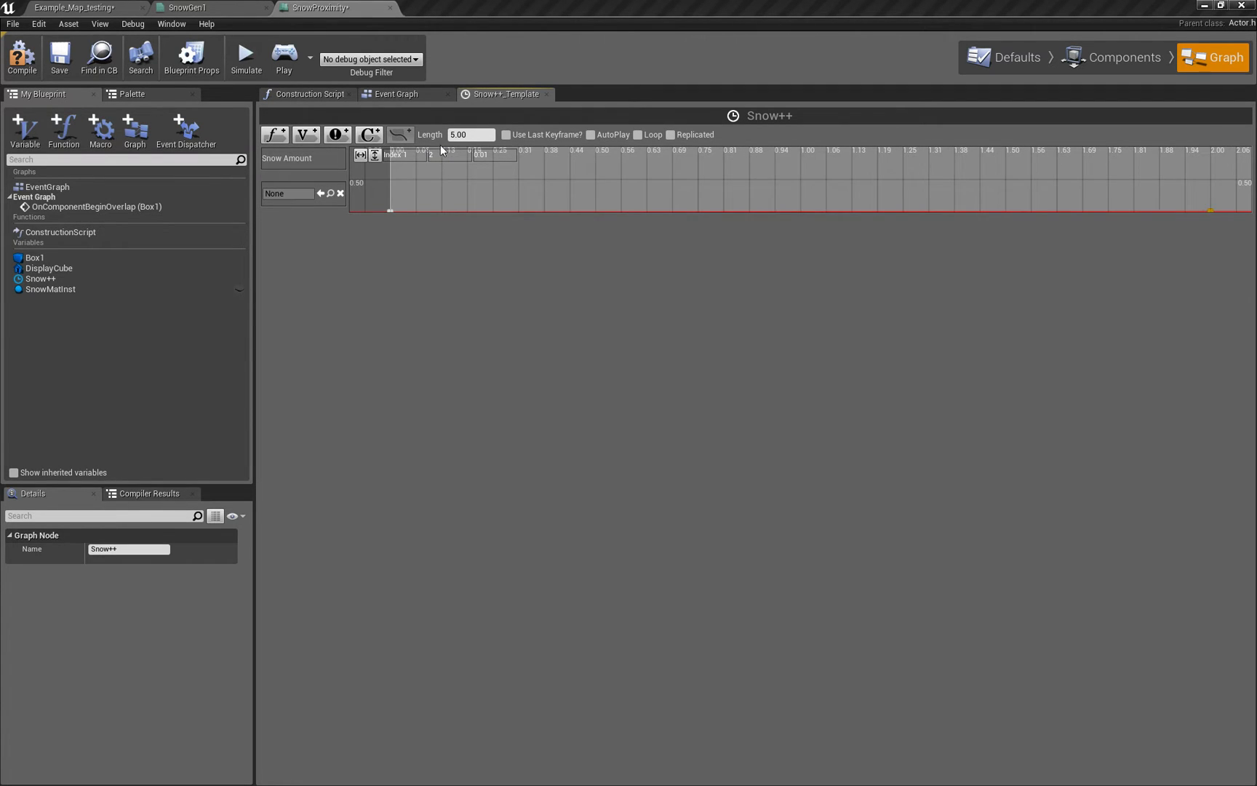
key(Return)
text(1)
key(Return)
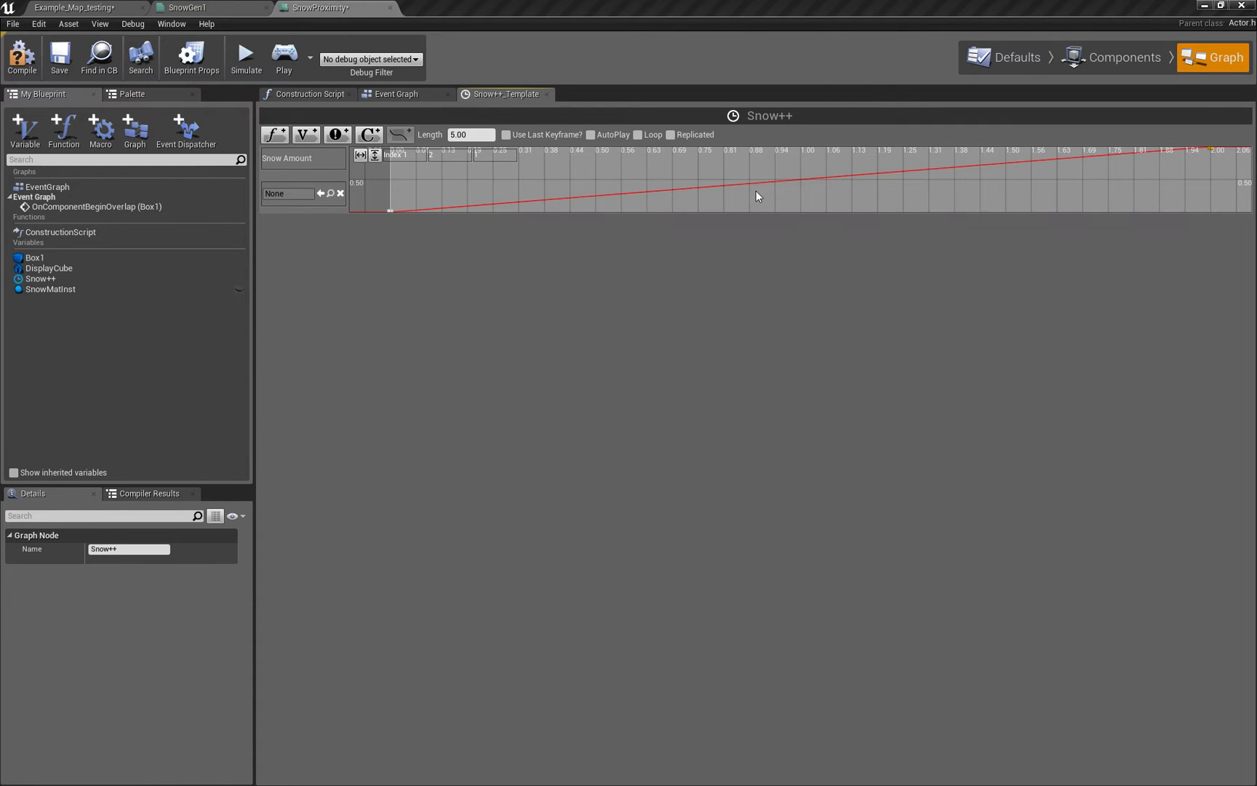
click(374, 157)
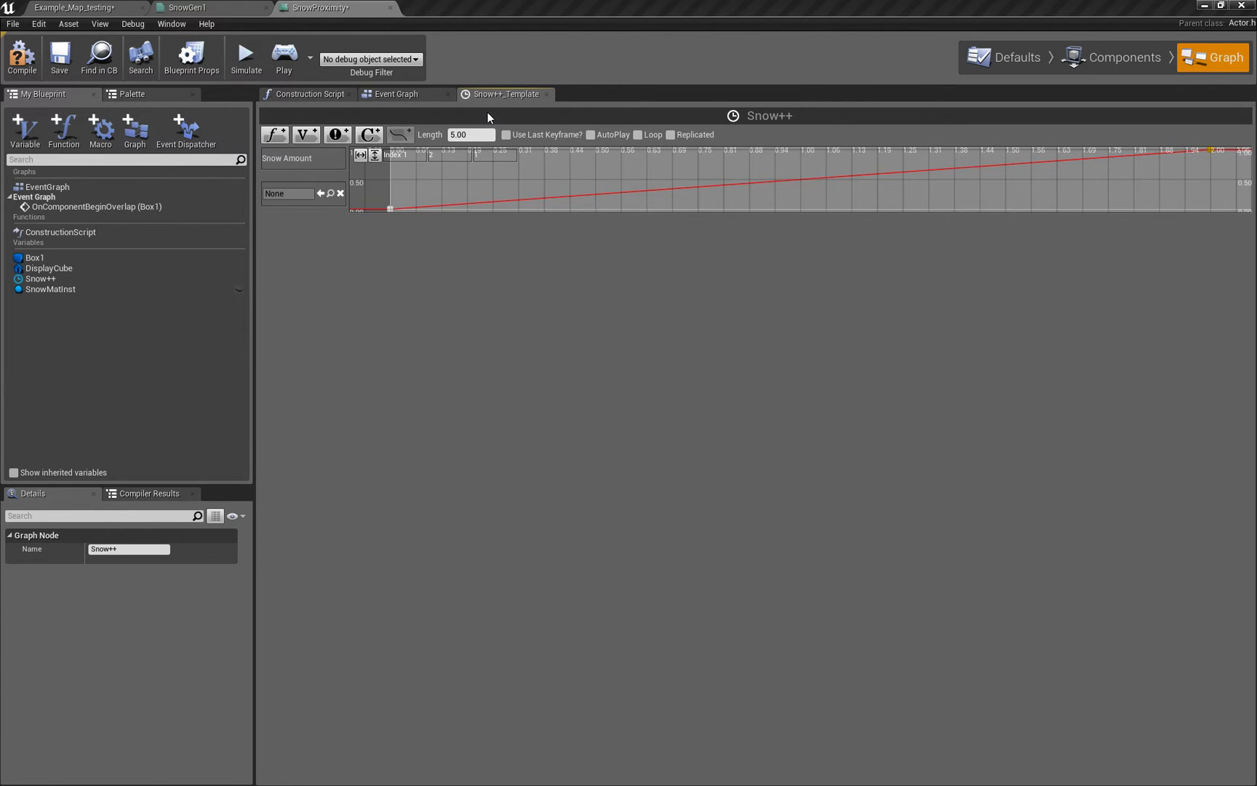
- Close the timeline editor and arrange the Snow++ node with room for its Update chain
click(548, 92)
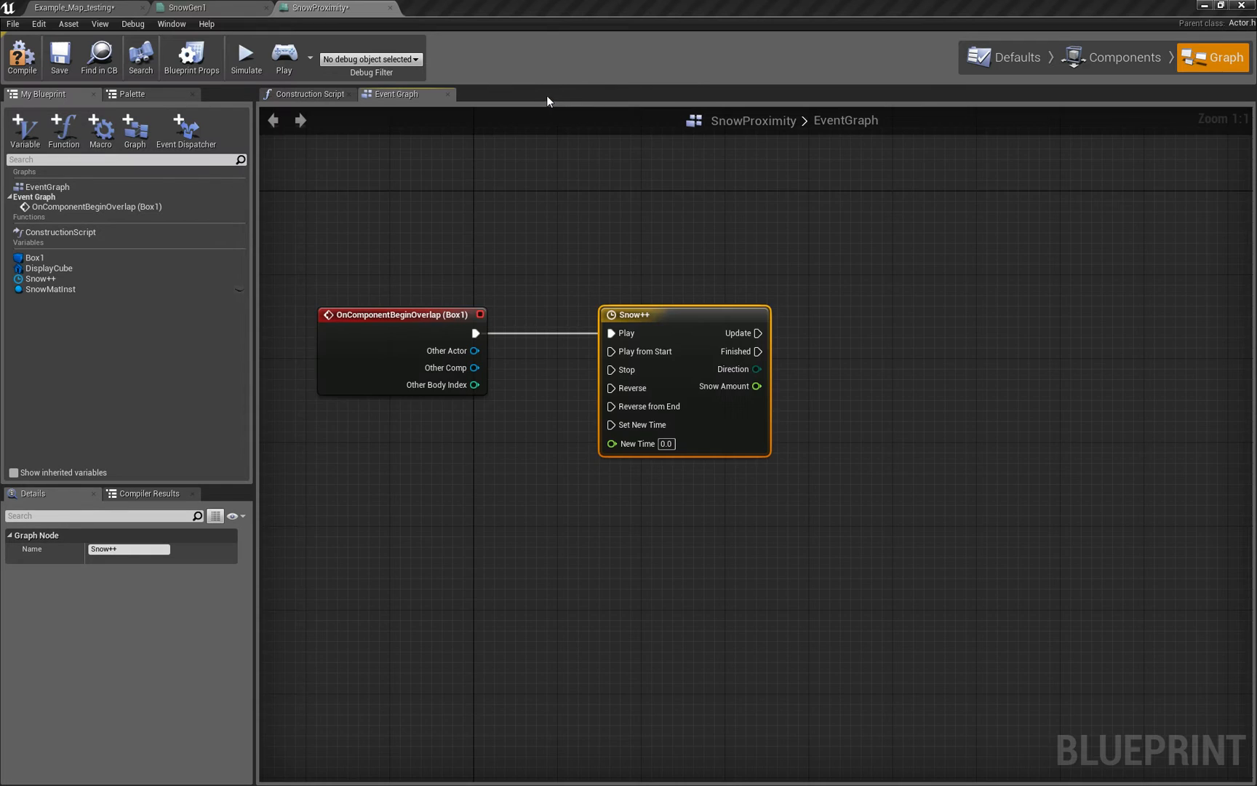
scroll(738, 288, down, 2)
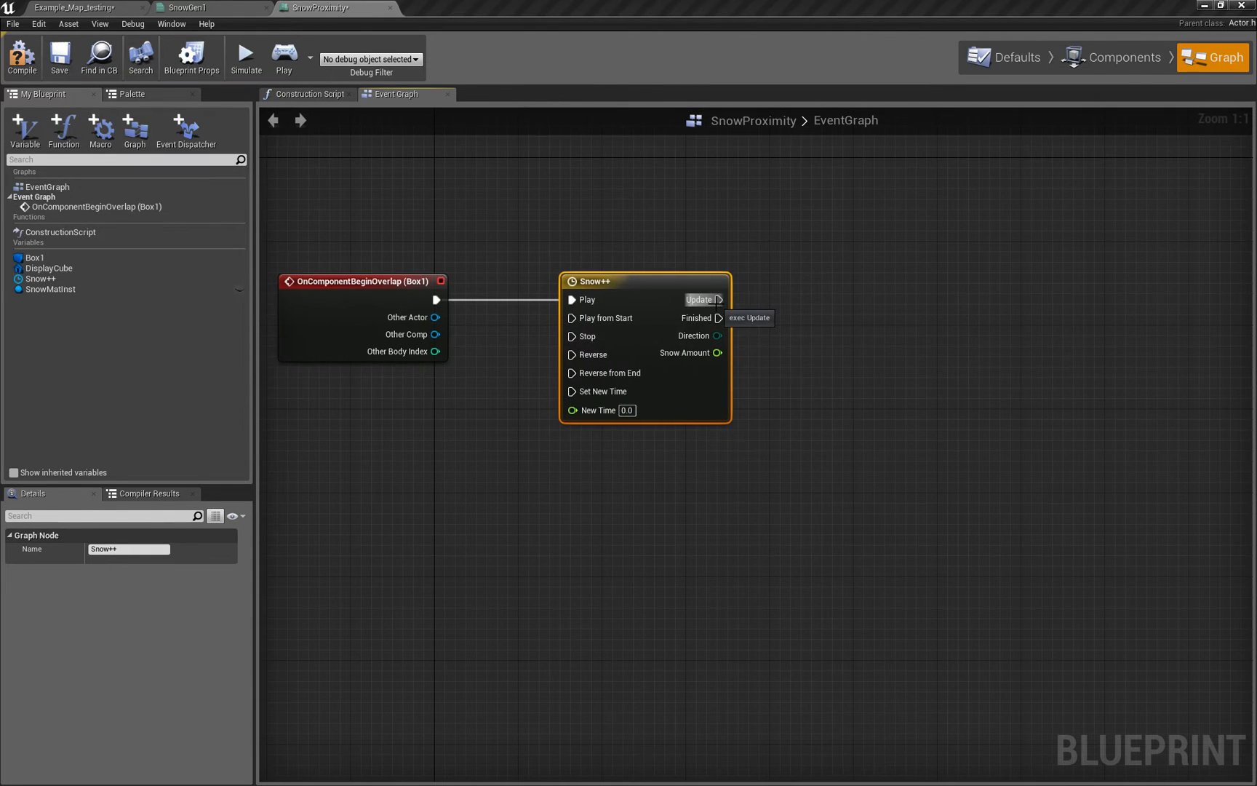
drag(602, 283, 601, 283)
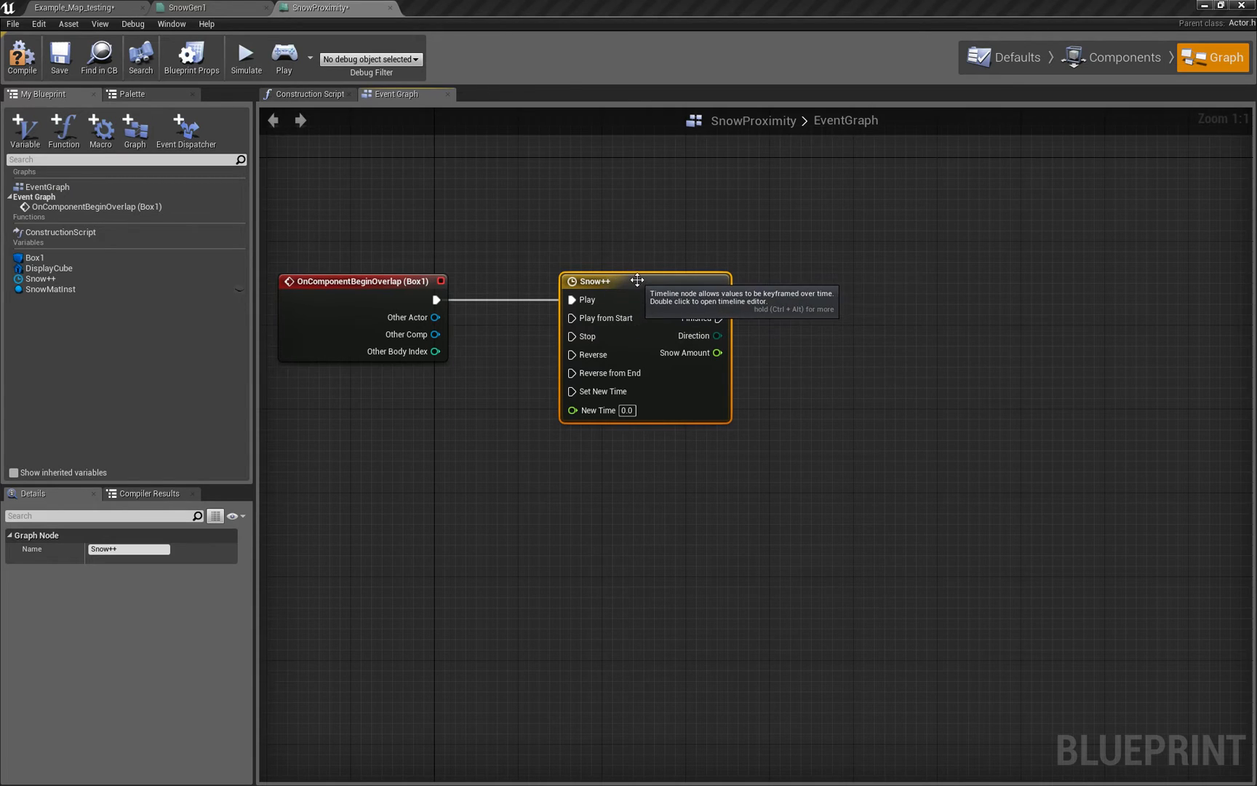
drag(665, 287, 645, 290)
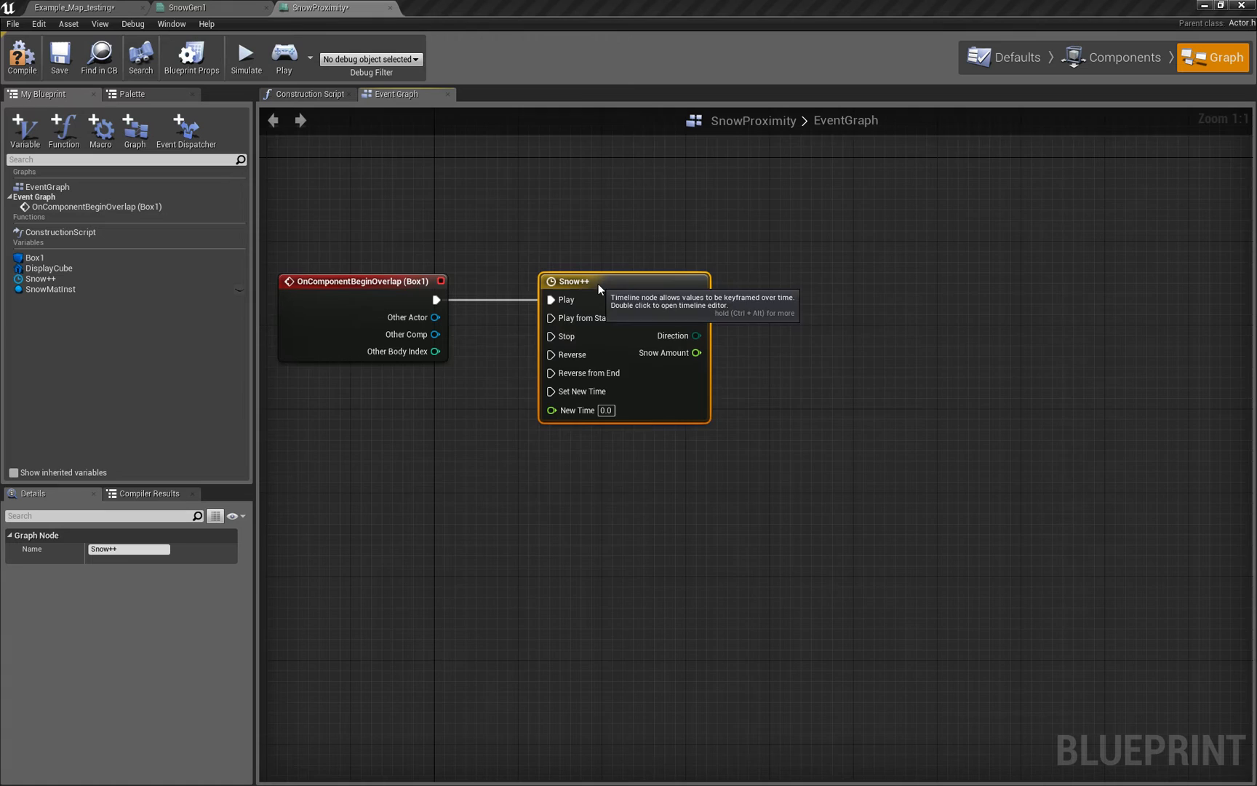
drag(598, 284, 609, 284)
right_drag(484, 317, 509, 294)
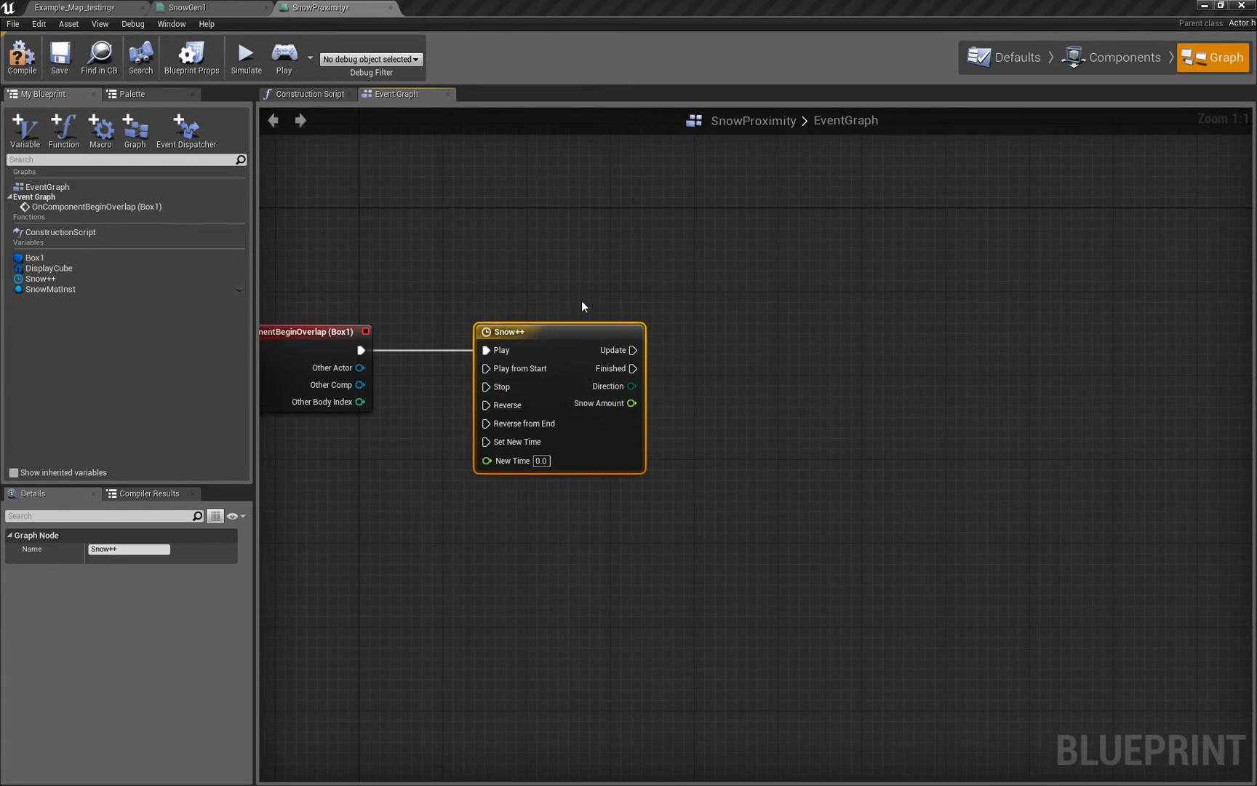
scroll(581, 301, up, 1)
click(607, 259)
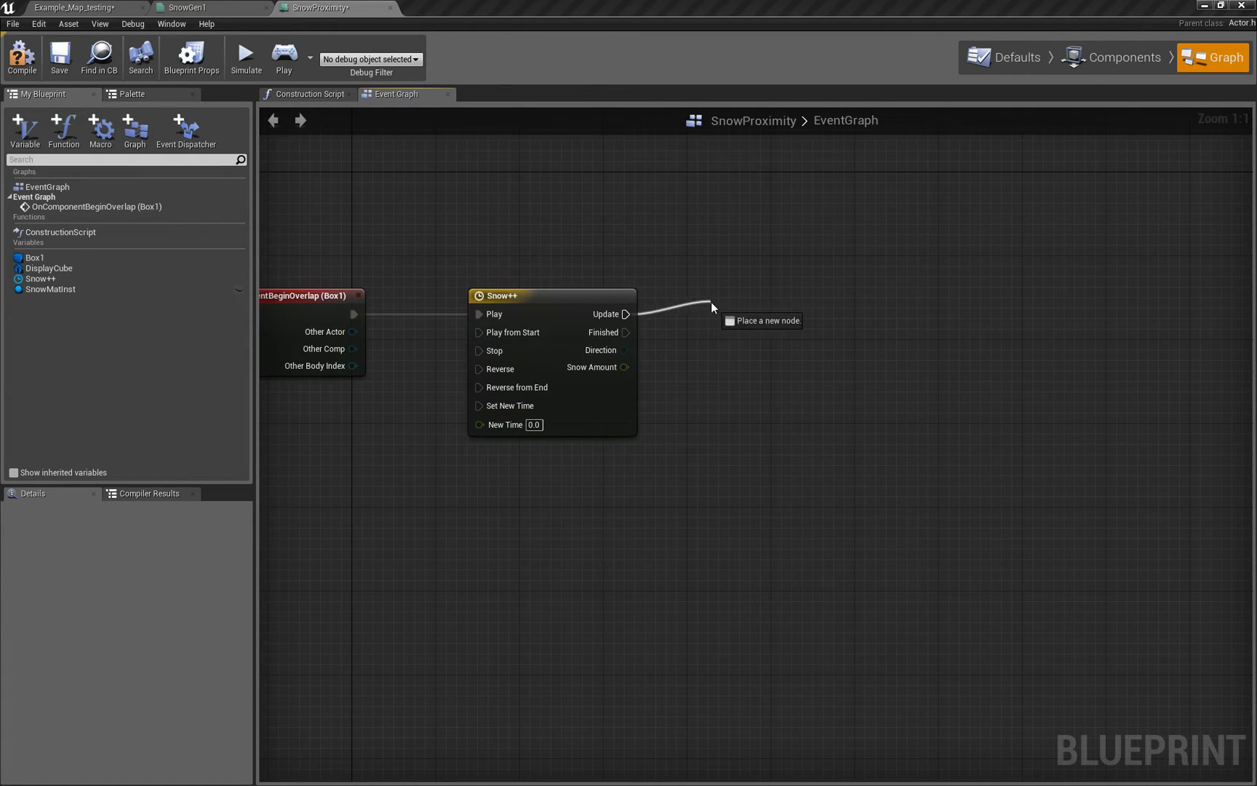
drag(625, 315, 705, 320)
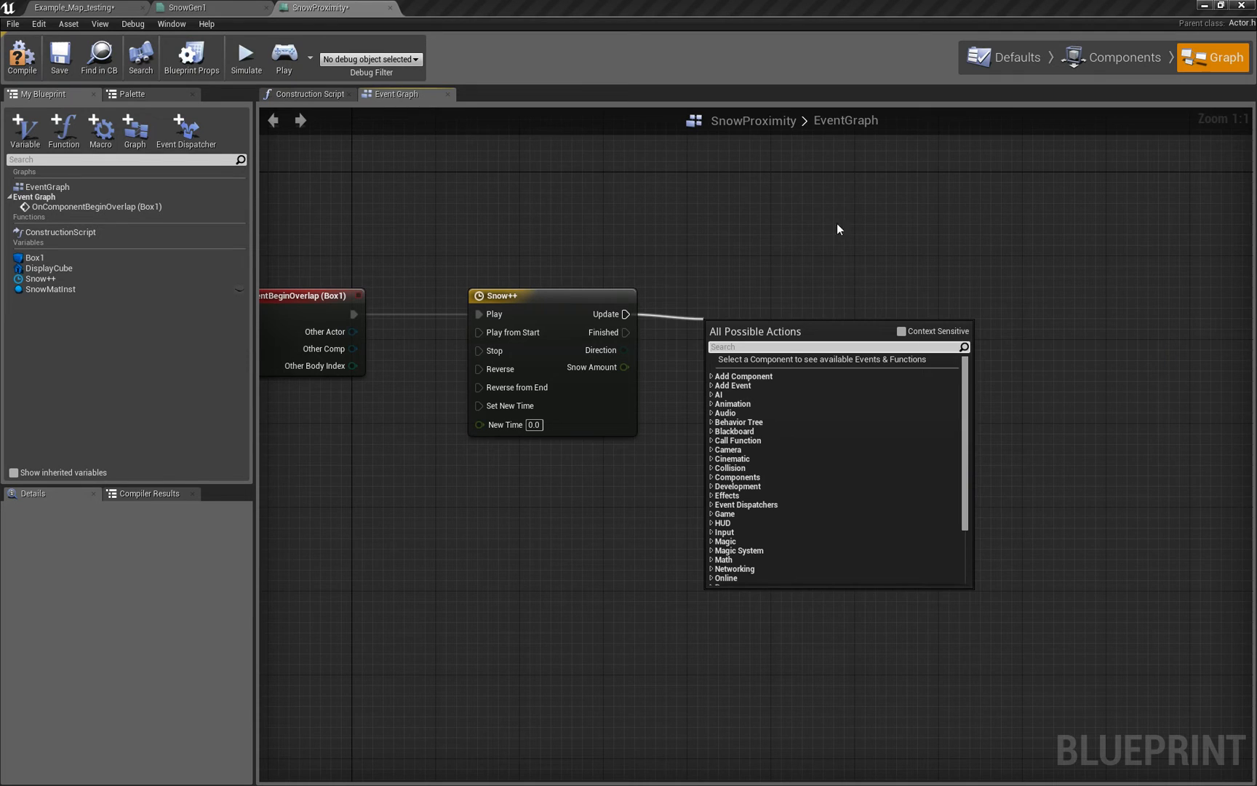
text(set)
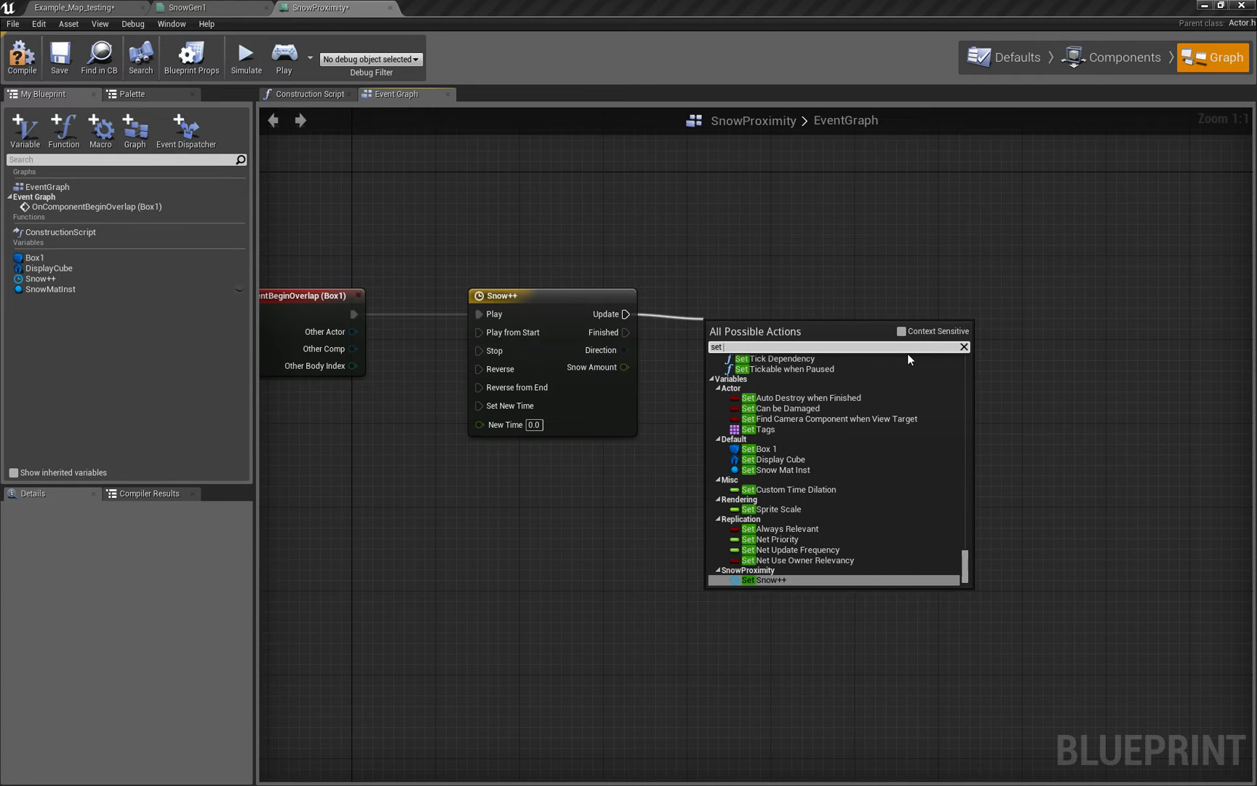
click(909, 251)
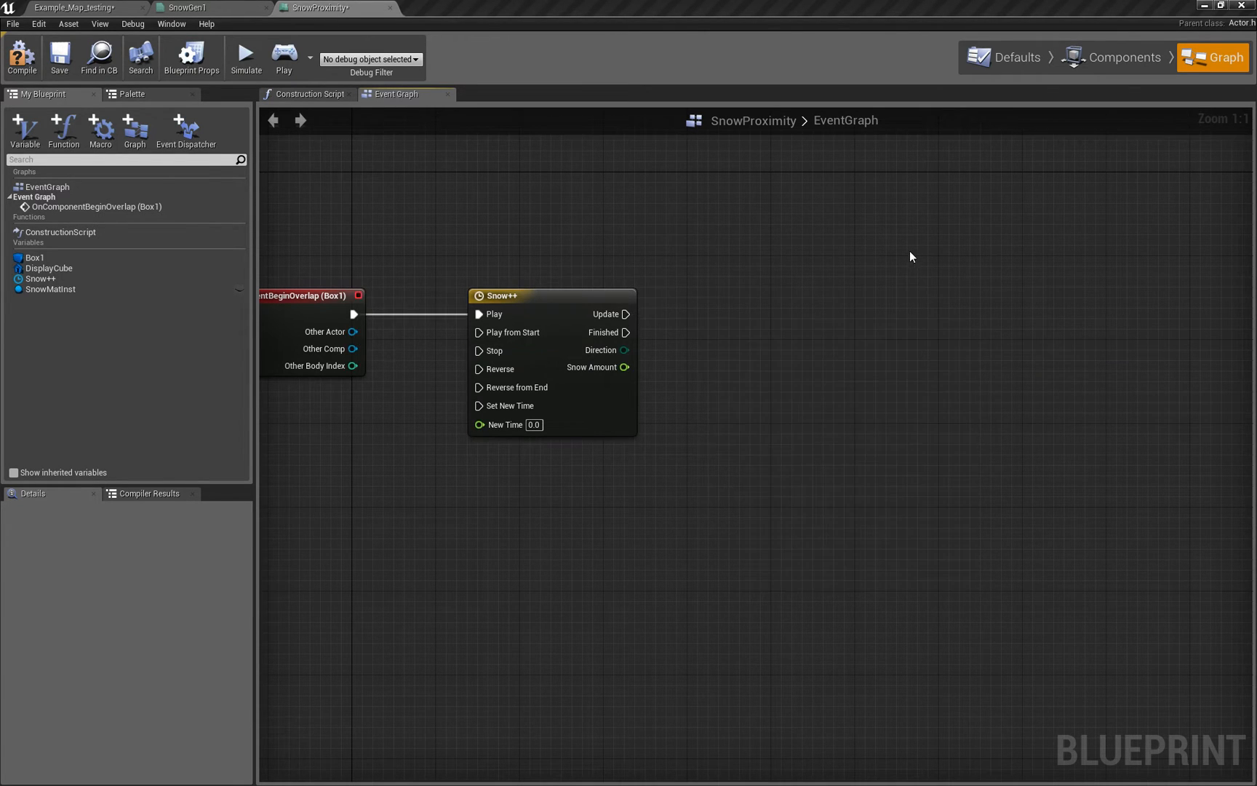
- Add a SnowMatInst getter driving a Set Scalar Parameter Value node named Snow Amount
drag(66, 288, 708, 378)
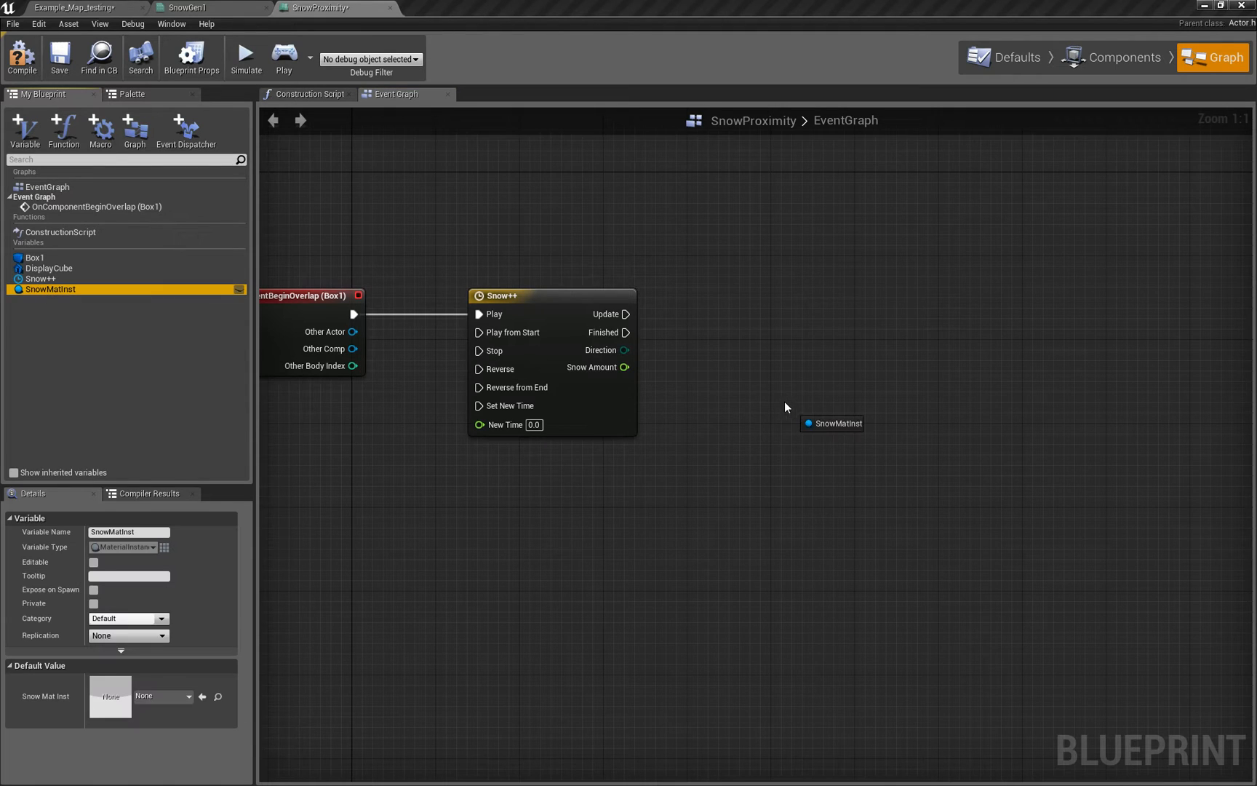
click(703, 390)
scroll(718, 392, up, 1)
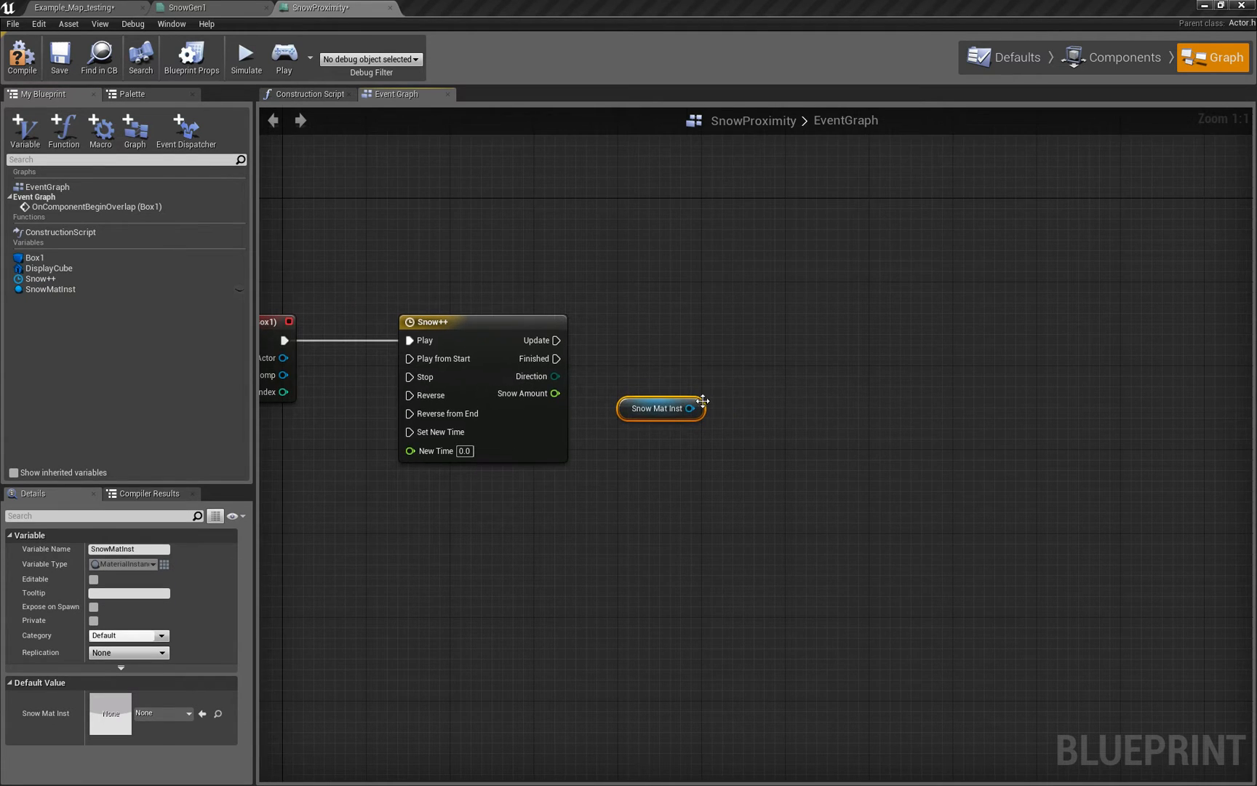
drag(698, 407, 766, 347)
text(set sca)
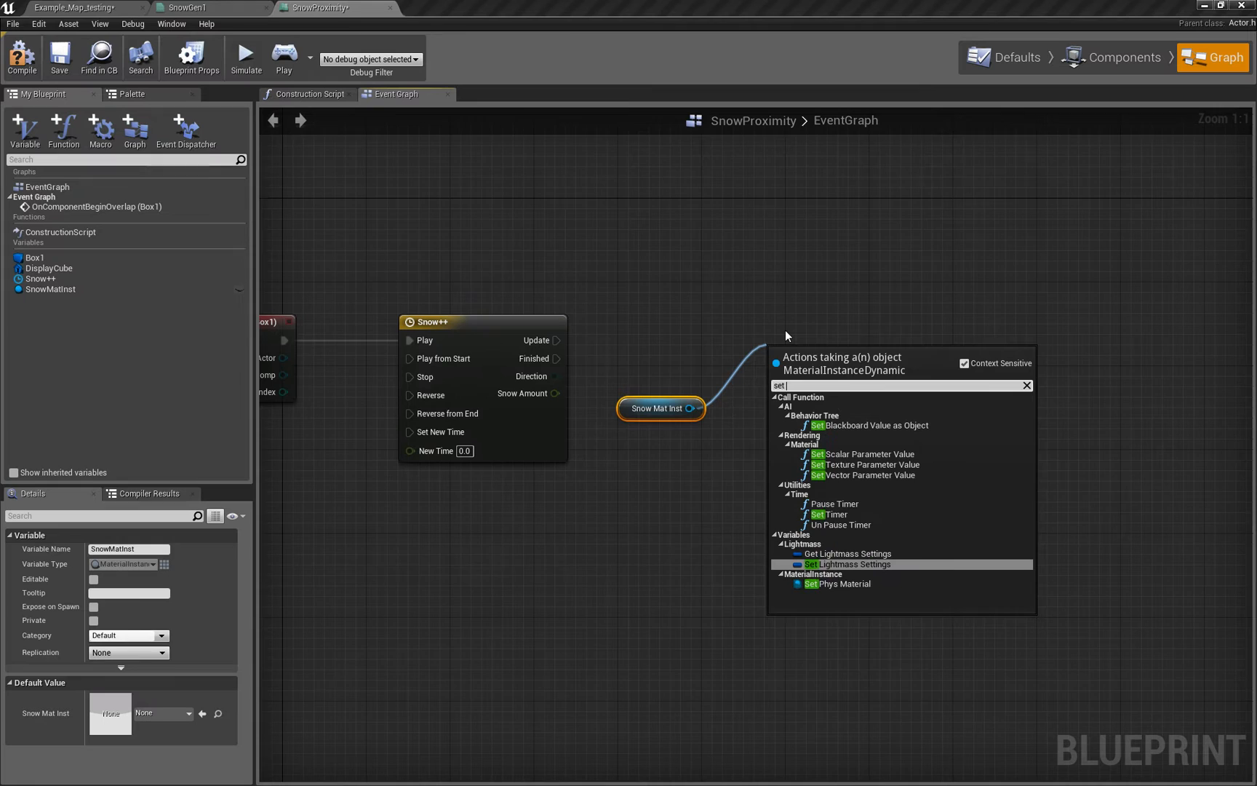
key(Return)
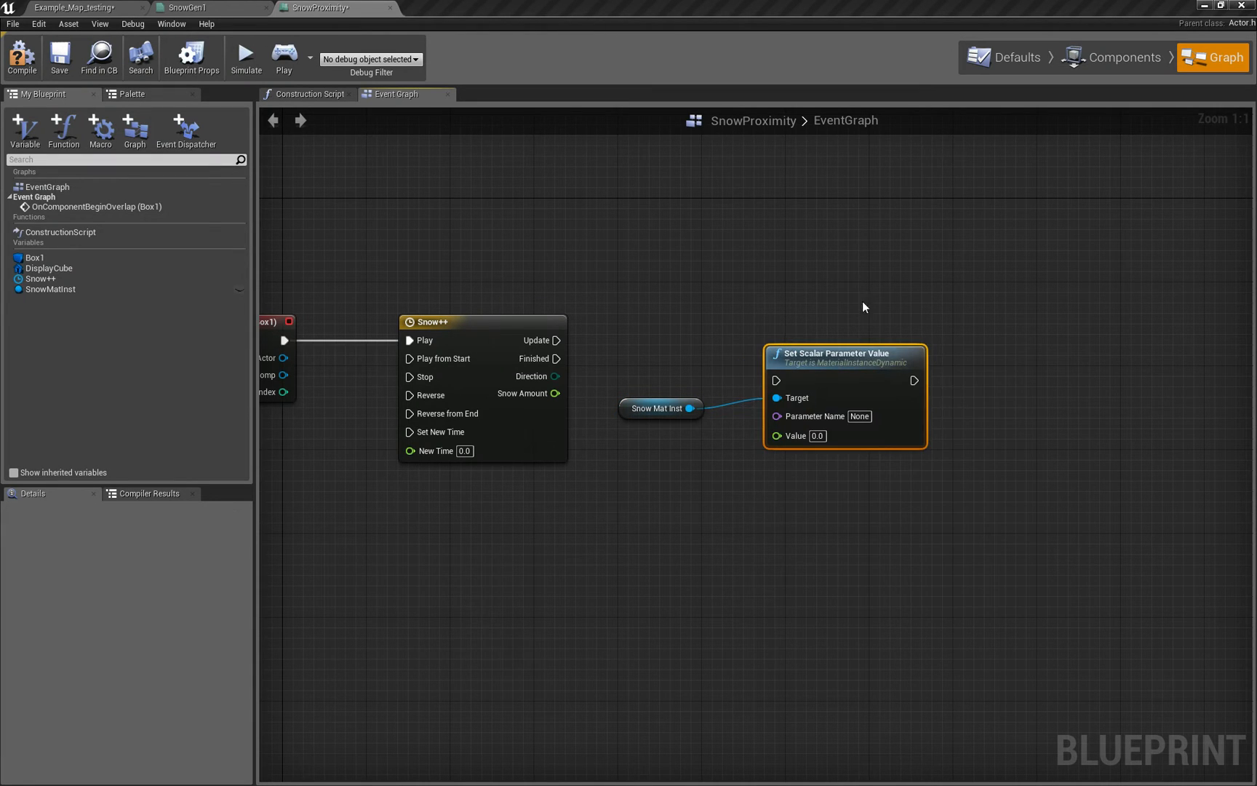
click(860, 416)
text(Snow)
text( Amount)
key(Return)
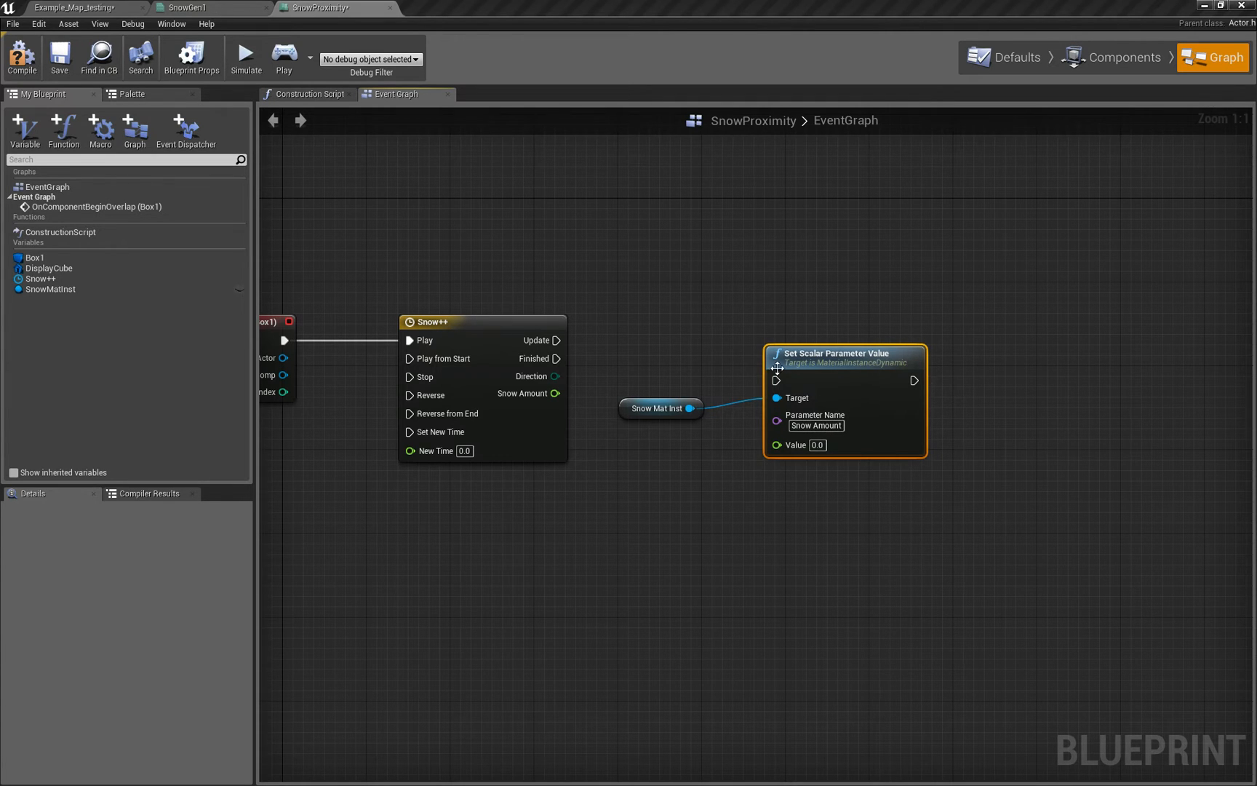
- Wire Snow++ Update and its Snow Amount output into the Set Scalar Parameter Value node
drag(776, 380, 555, 340)
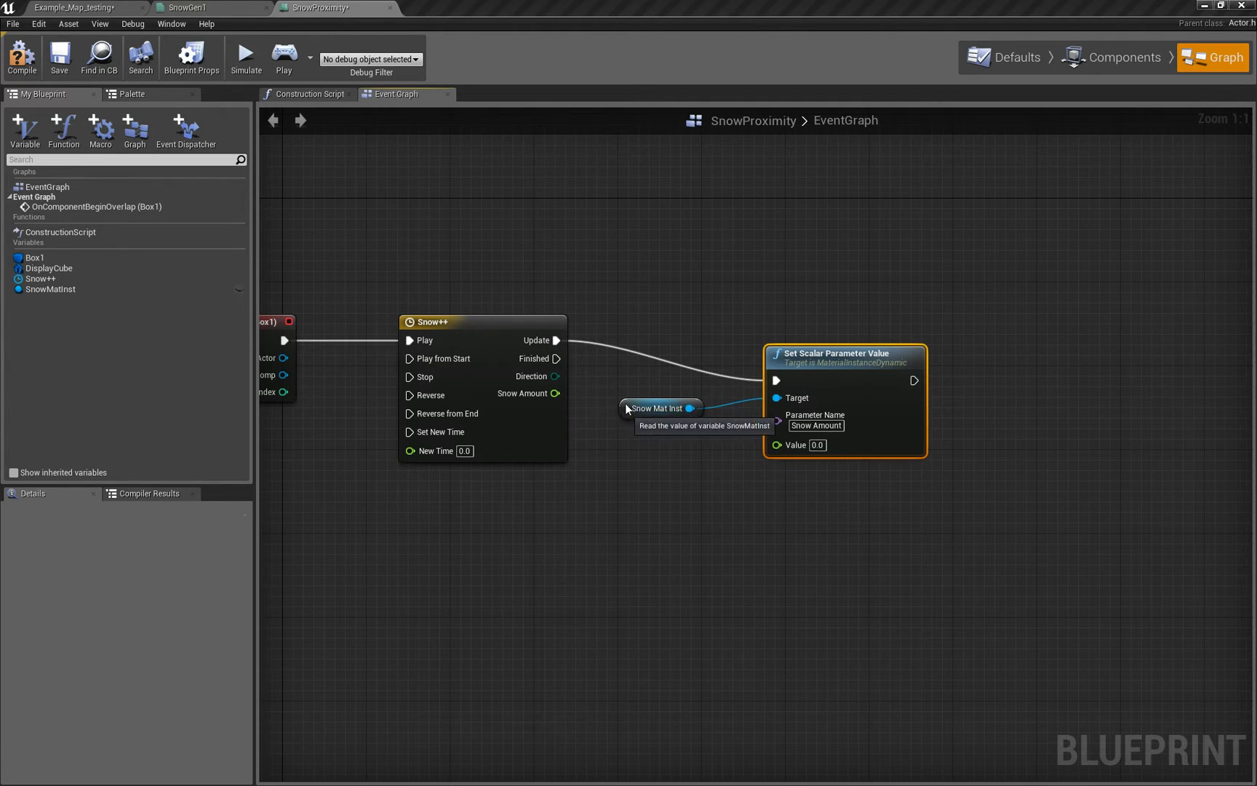
drag(639, 408, 639, 388)
drag(845, 354, 864, 334)
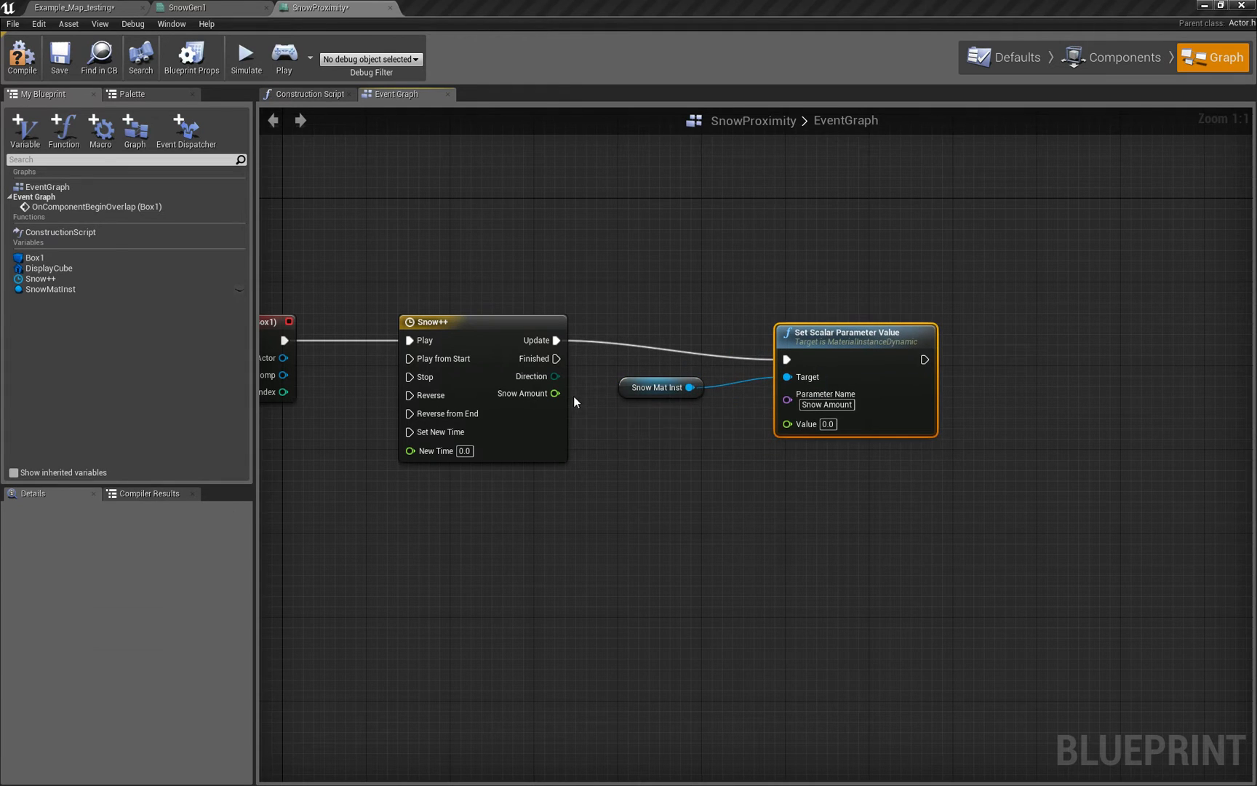
drag(555, 394, 787, 424)
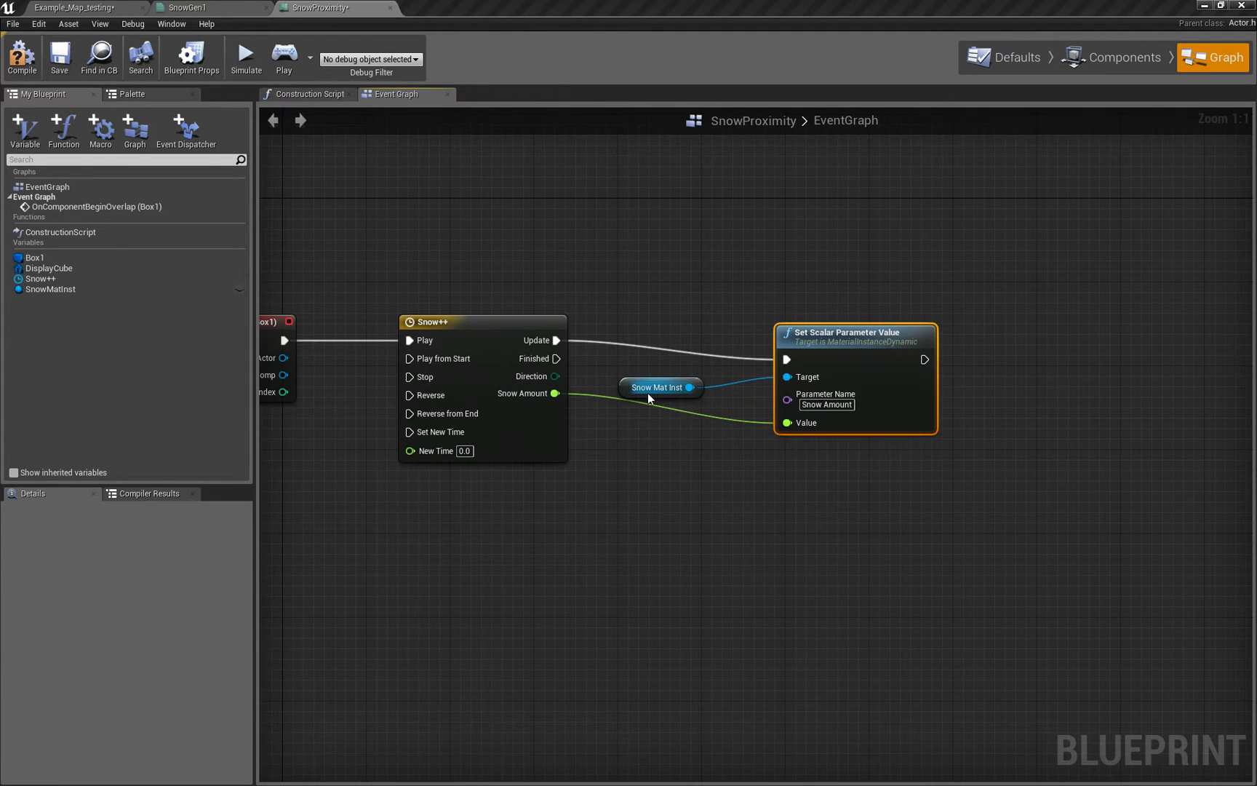
drag(628, 388, 682, 376)
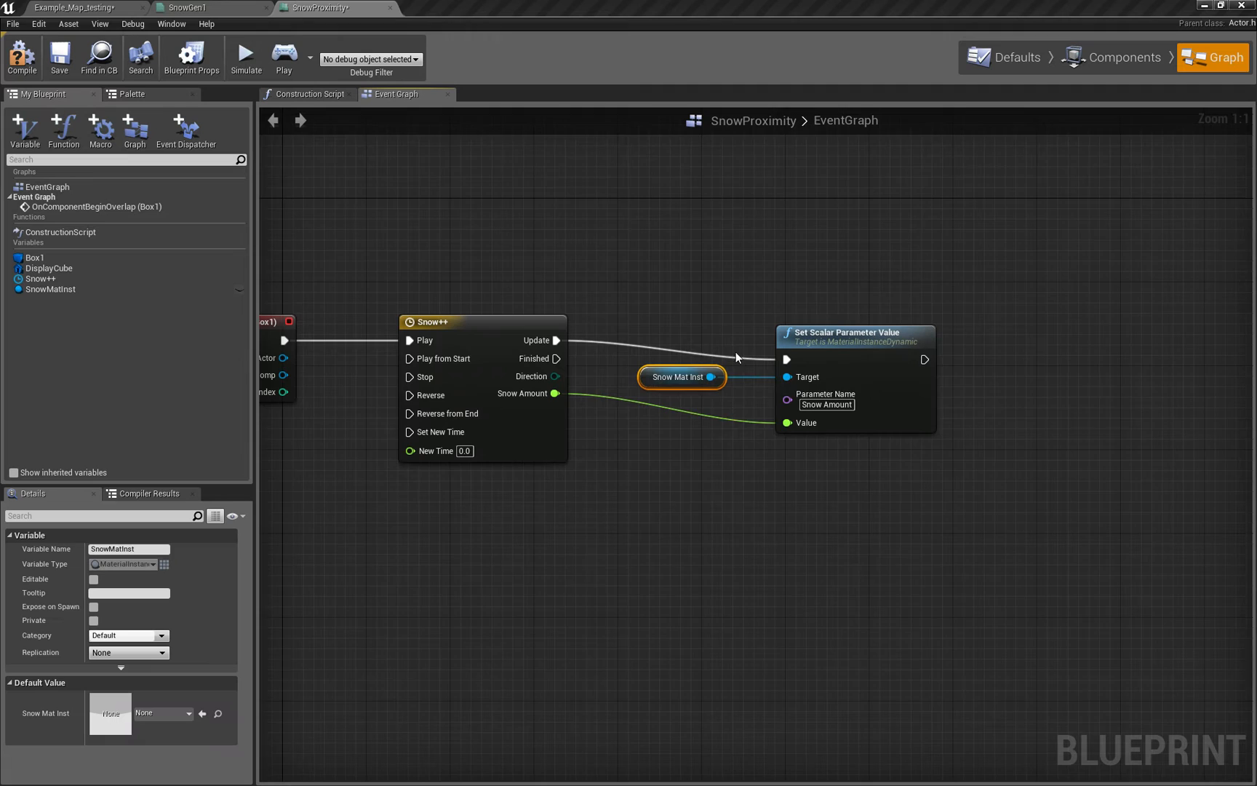
right_drag(628, 245, 649, 230)
click(519, 310)
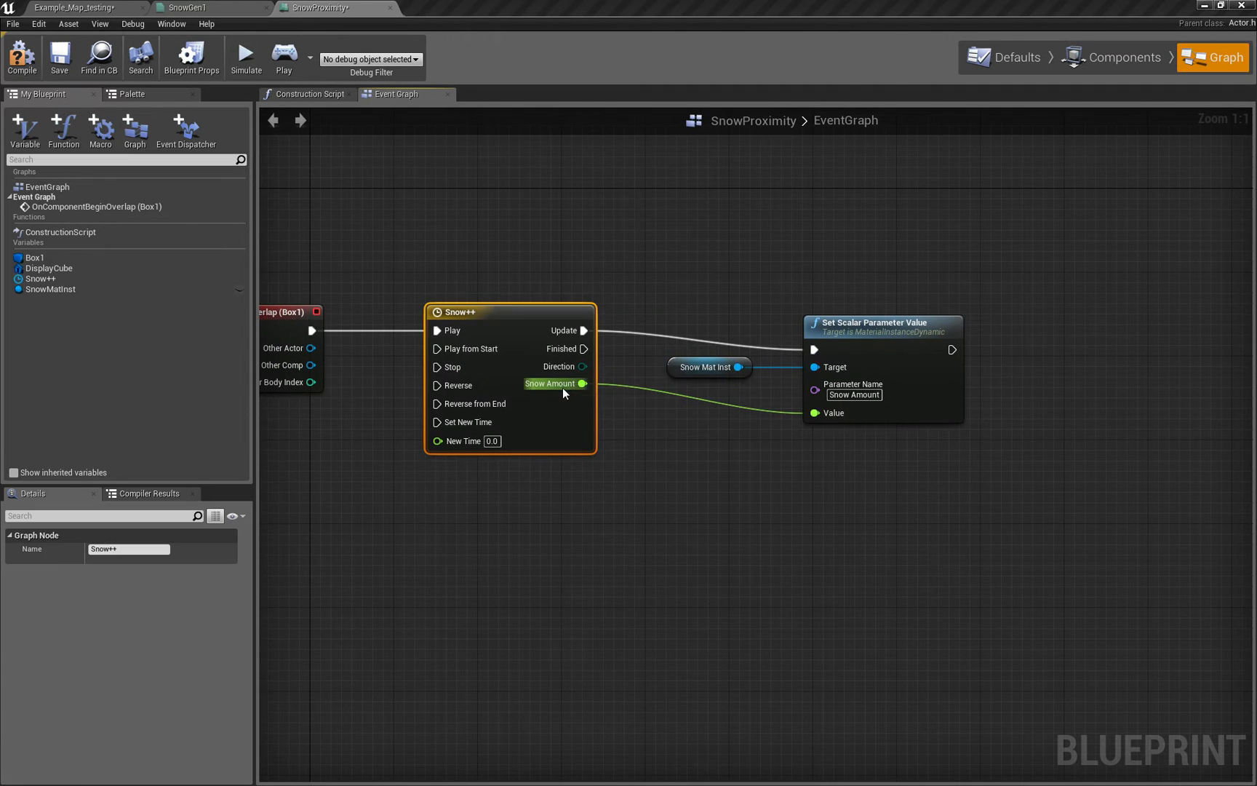
double_click(518, 314)
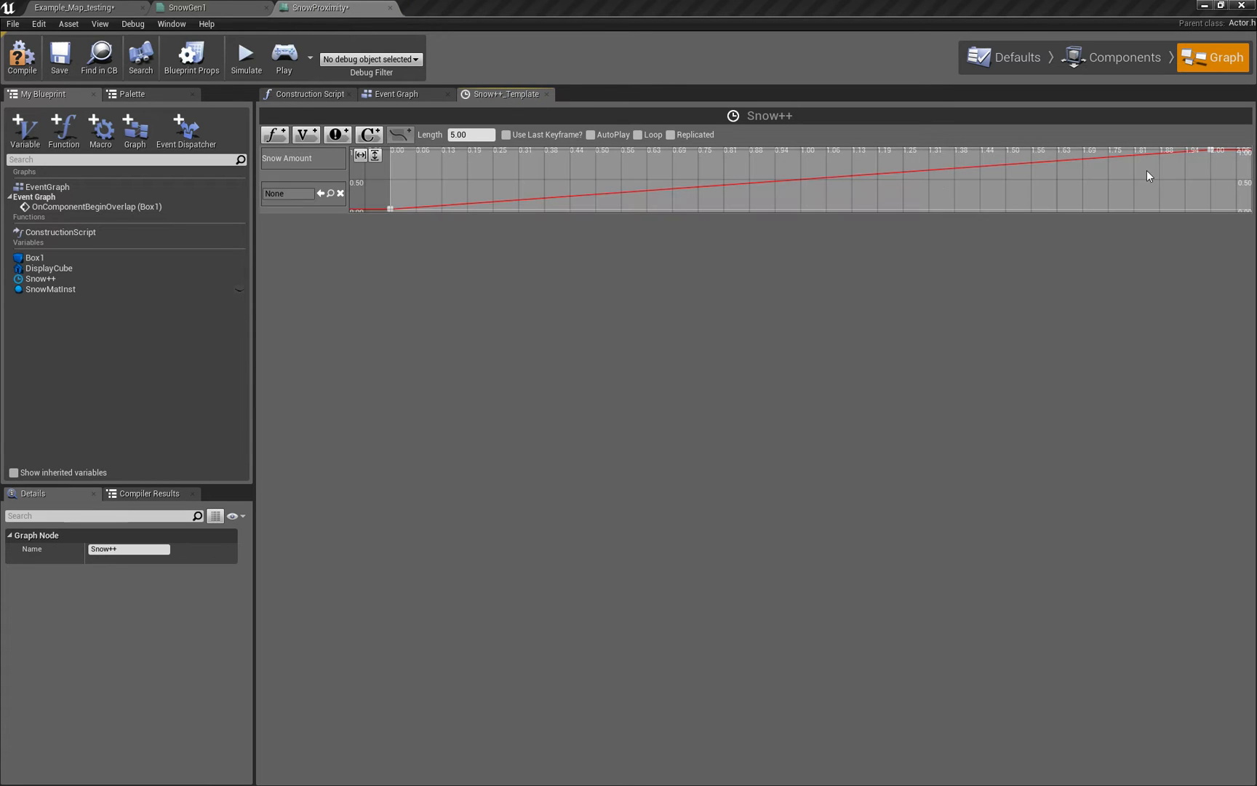
click(393, 94)
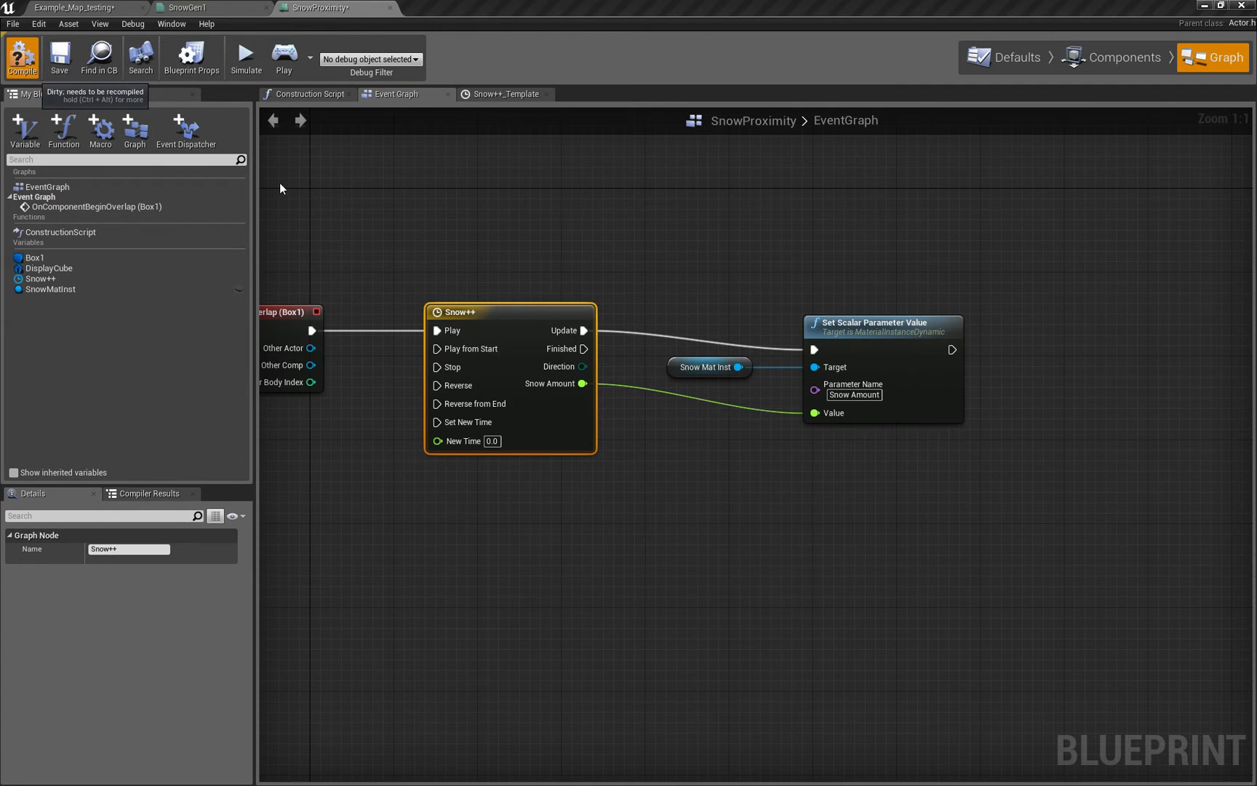
right_drag(393, 183, 508, 183)
click(362, 332)
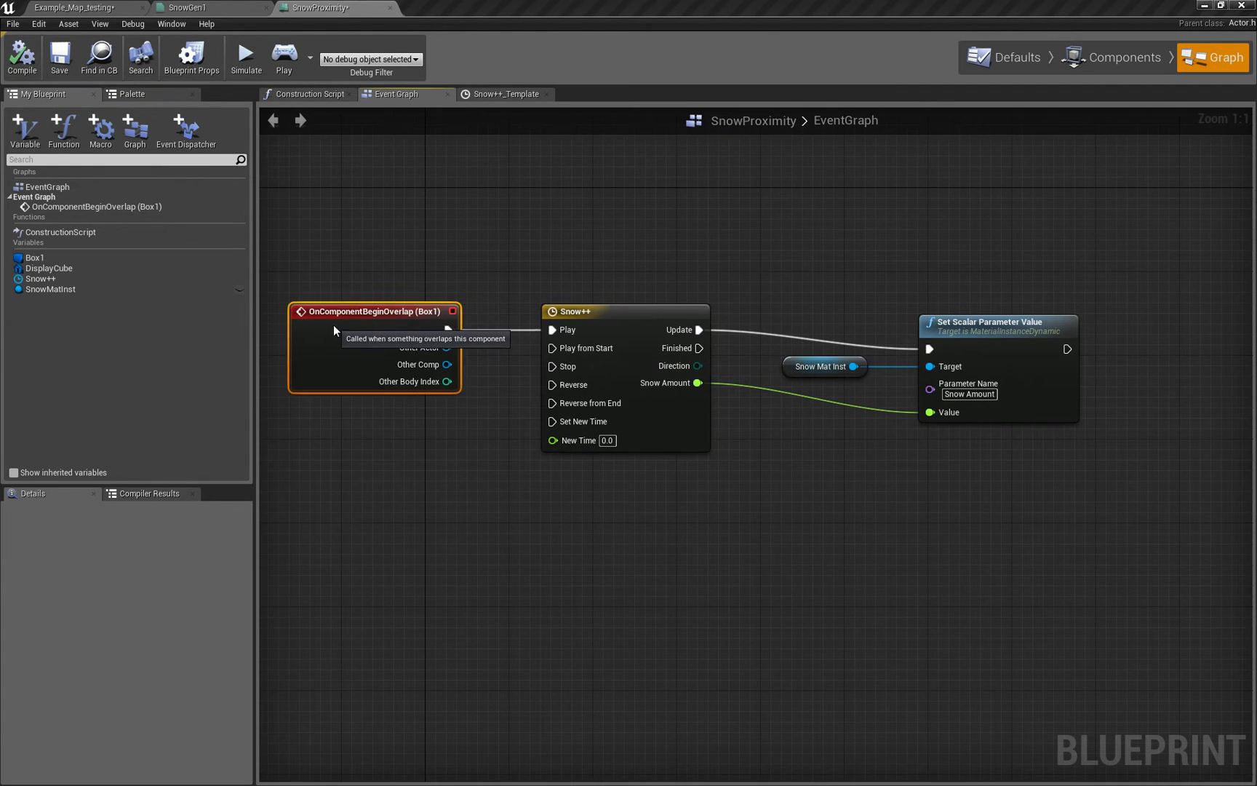
drag(362, 332, 373, 332)
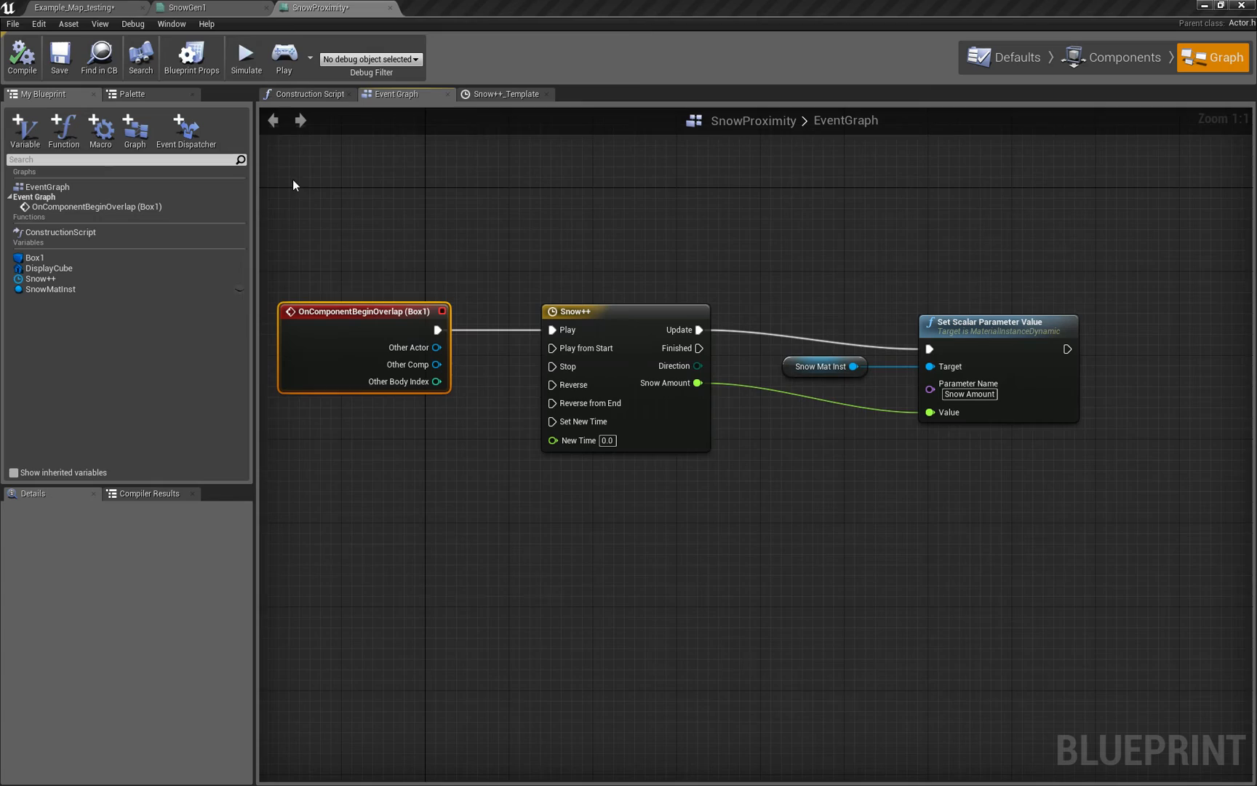
click(282, 59)
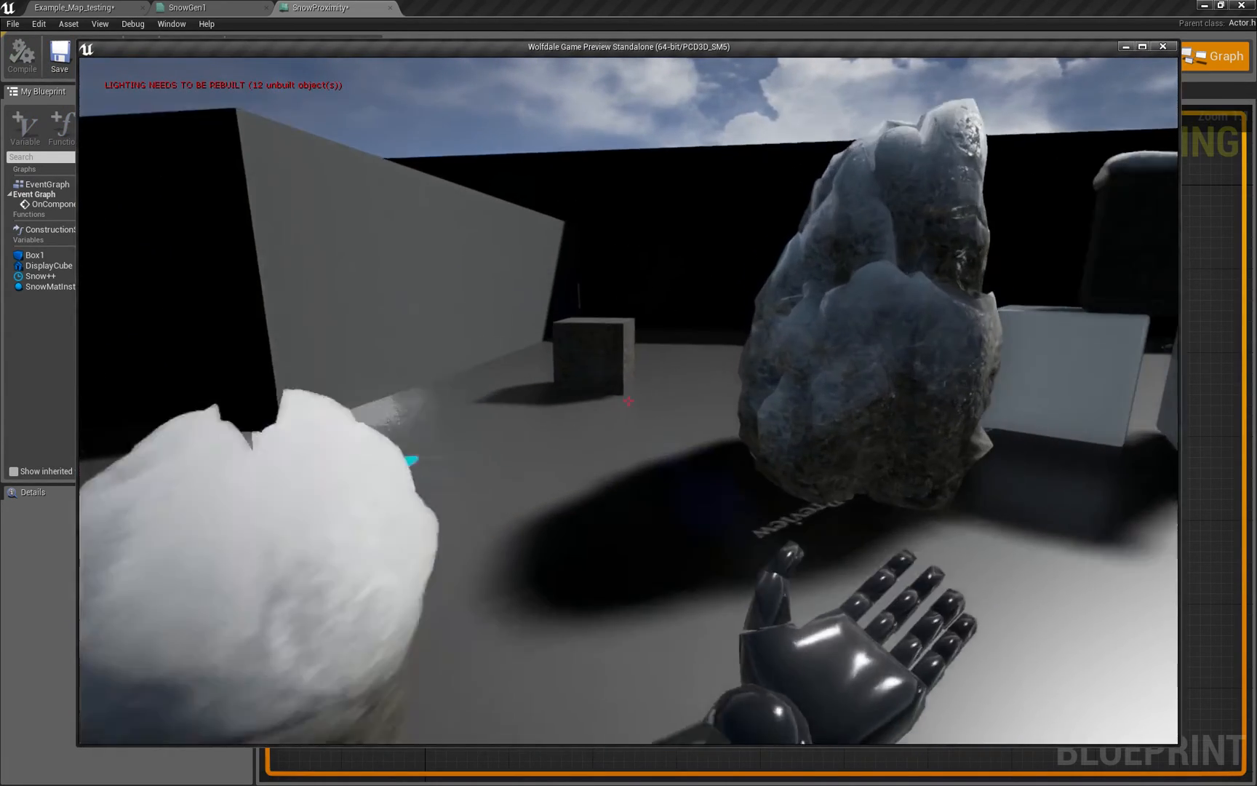
key(w)
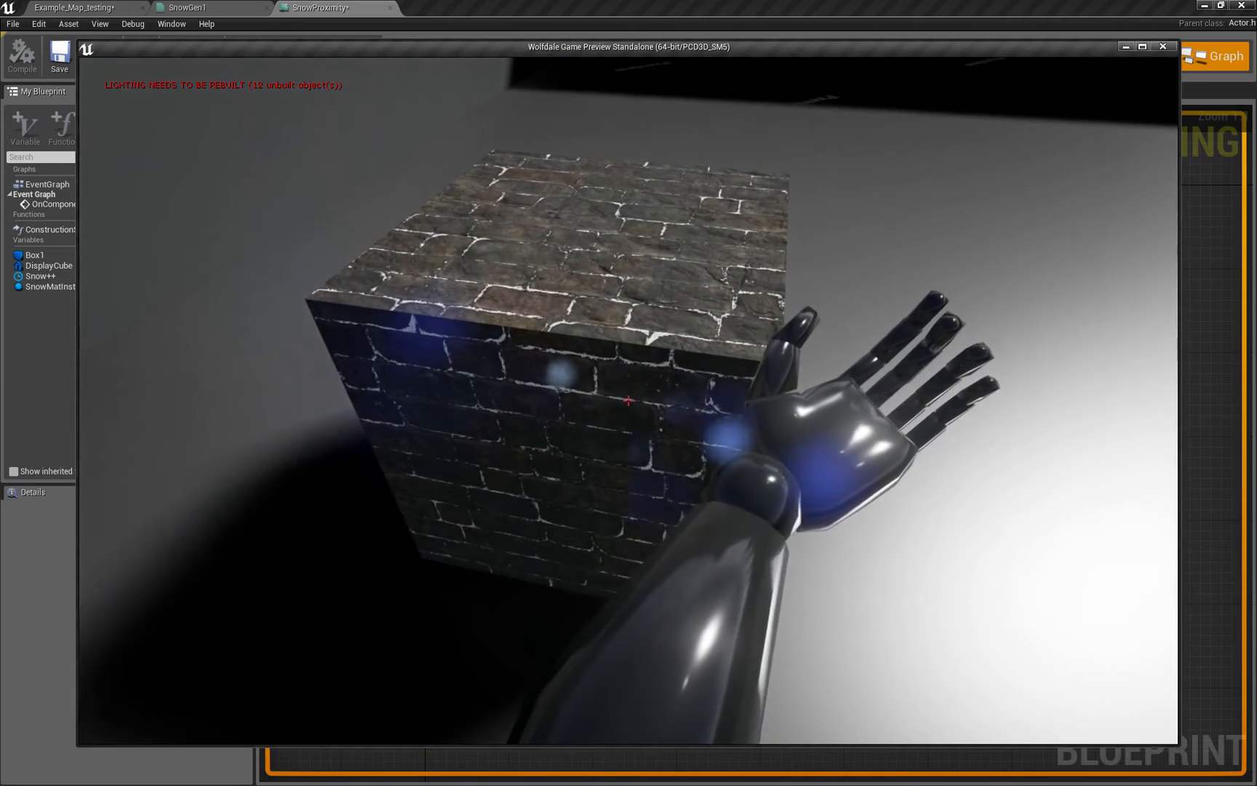
key(s)
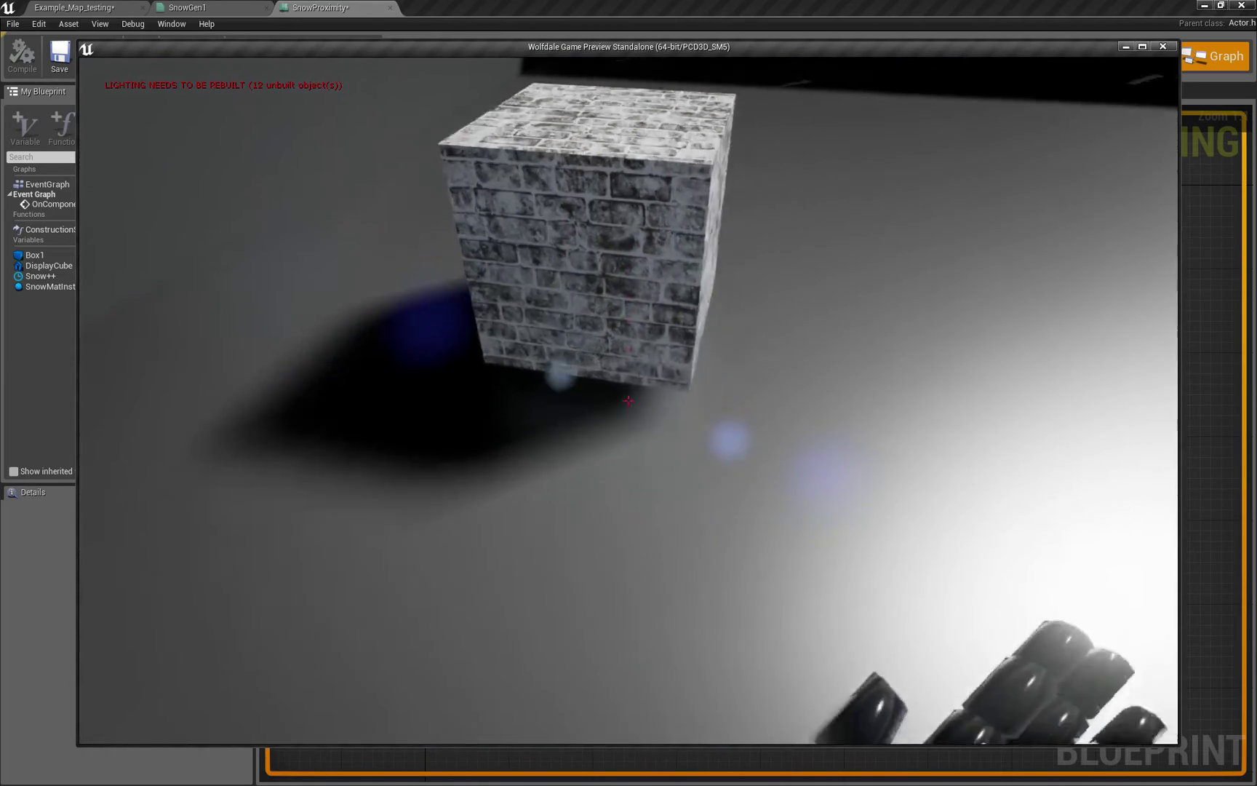
key(w)
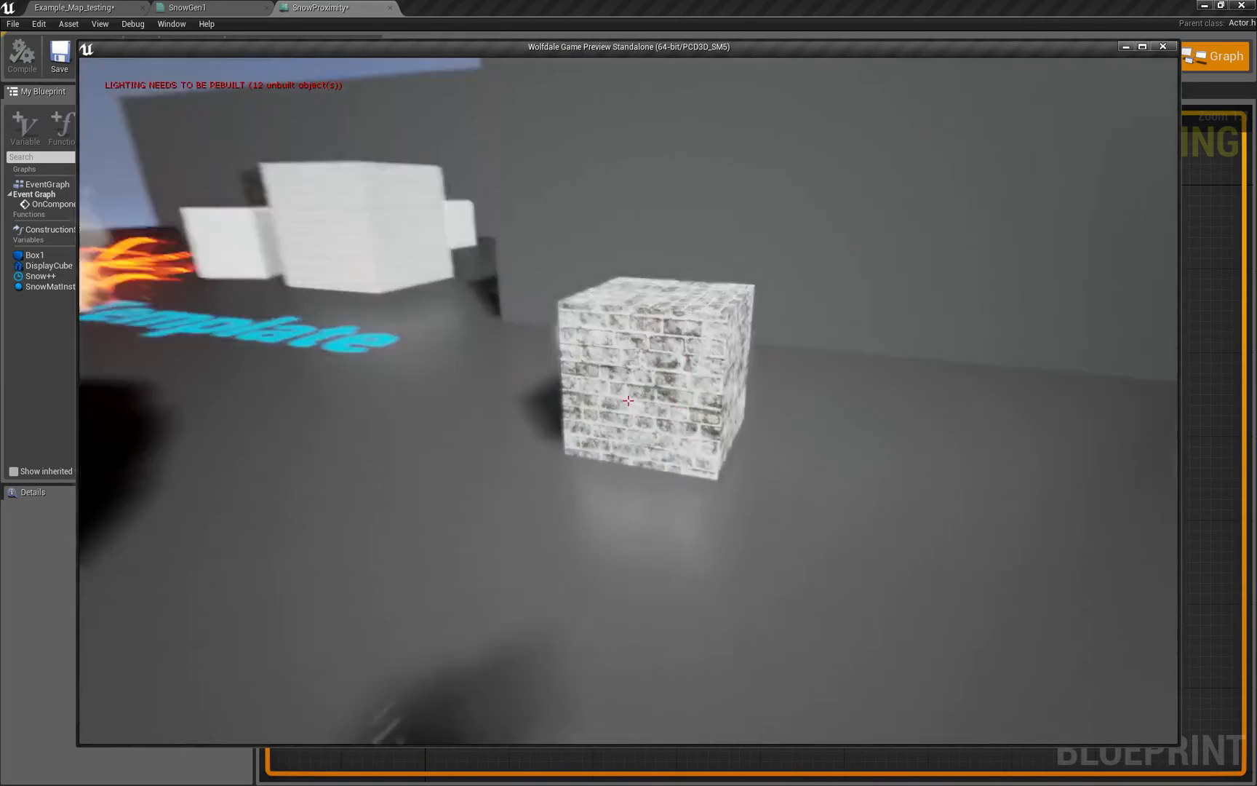
key(Escape)
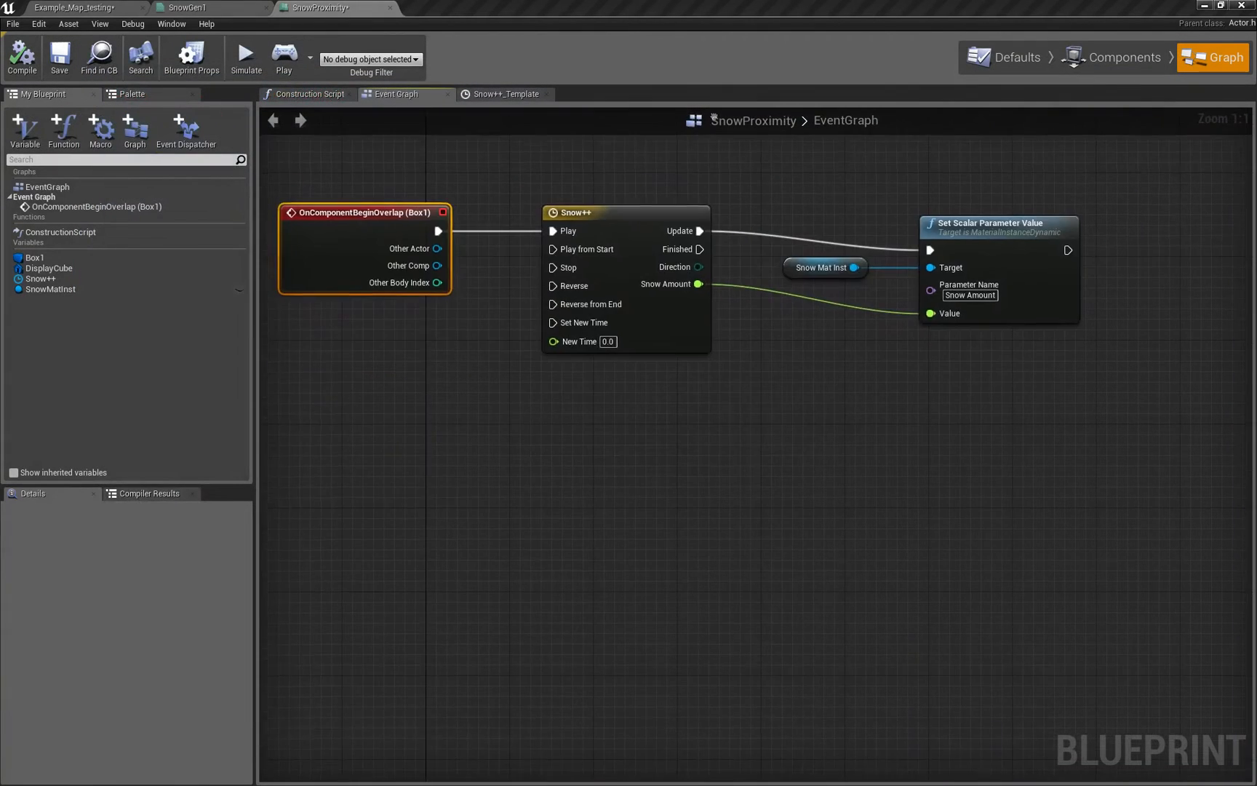
right_drag(566, 344, 597, 290)
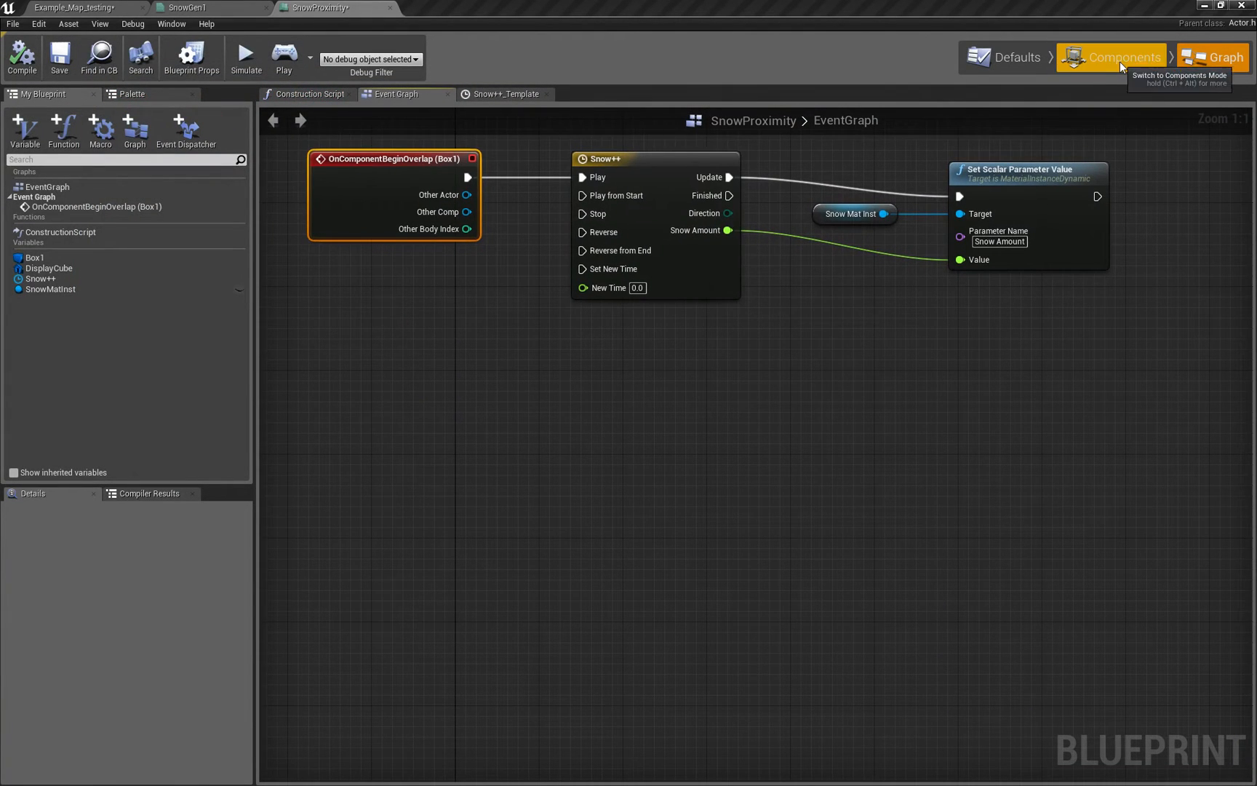
click(377, 325)
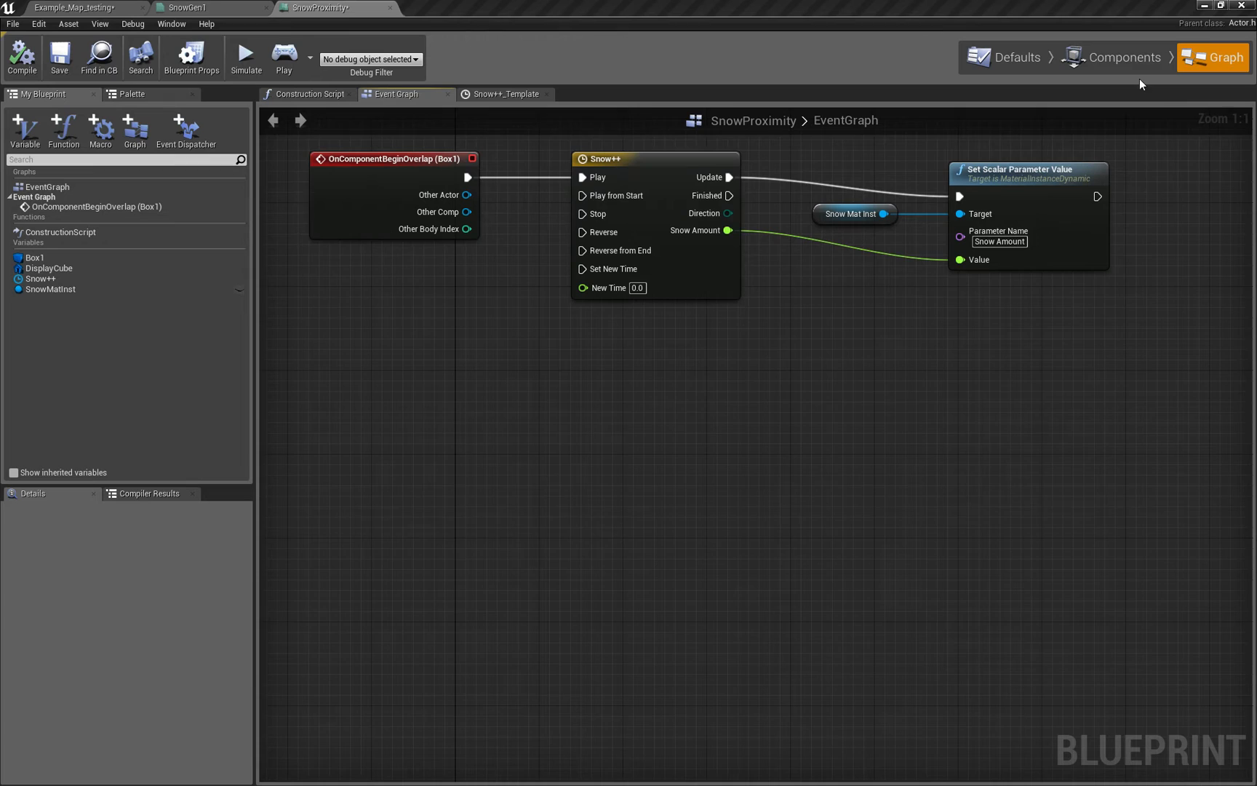
click(380, 169)
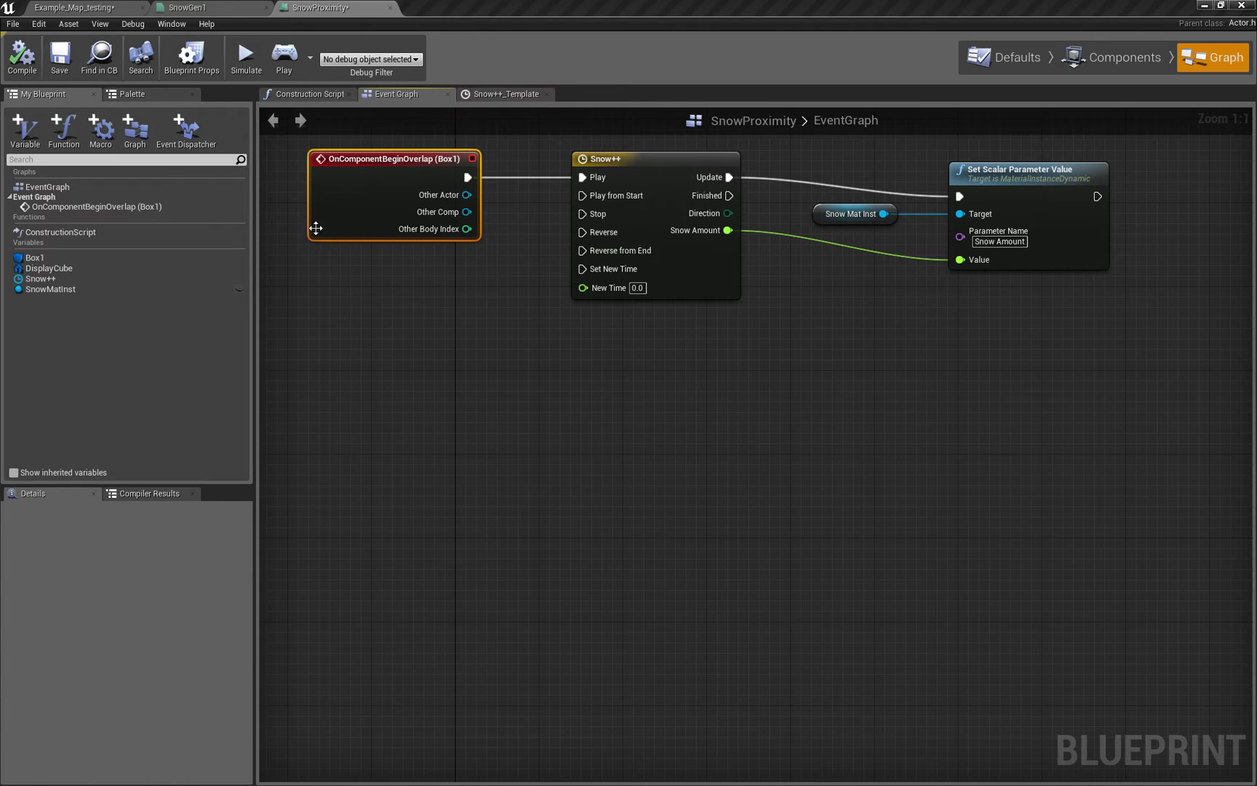
- Add a Box1 getter with a Bind Event to OnComponentEndOverlap and its custom event
mouse_move(377, 315)
right_down()
mouse_move(503, 354)
mouse_move(496, 341)
mouse_move(540, 398)
right_up()
right_click(473, 417)
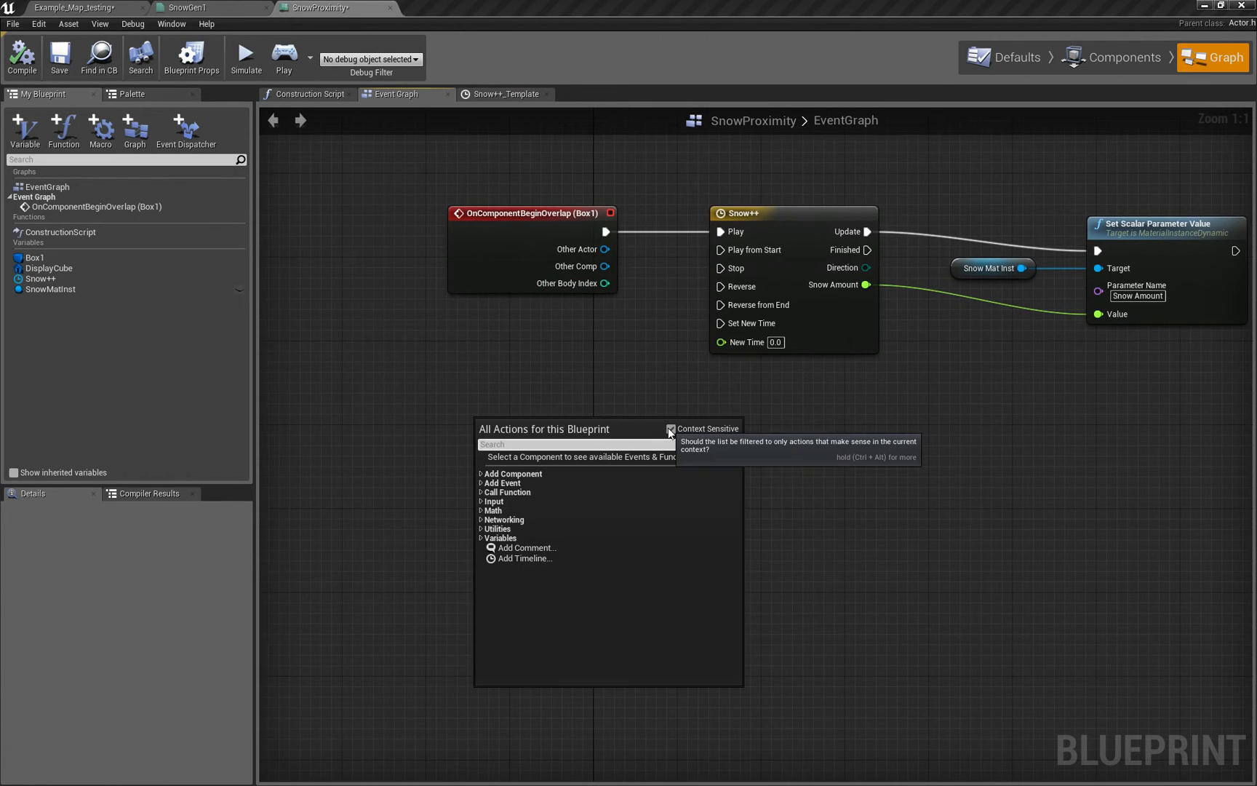
click(673, 330)
mouse_move(35, 257)
mouse_down()
mouse_move(454, 360)
mouse_move(466, 429)
mouse_move(609, 455)
mouse_up()
click(471, 377)
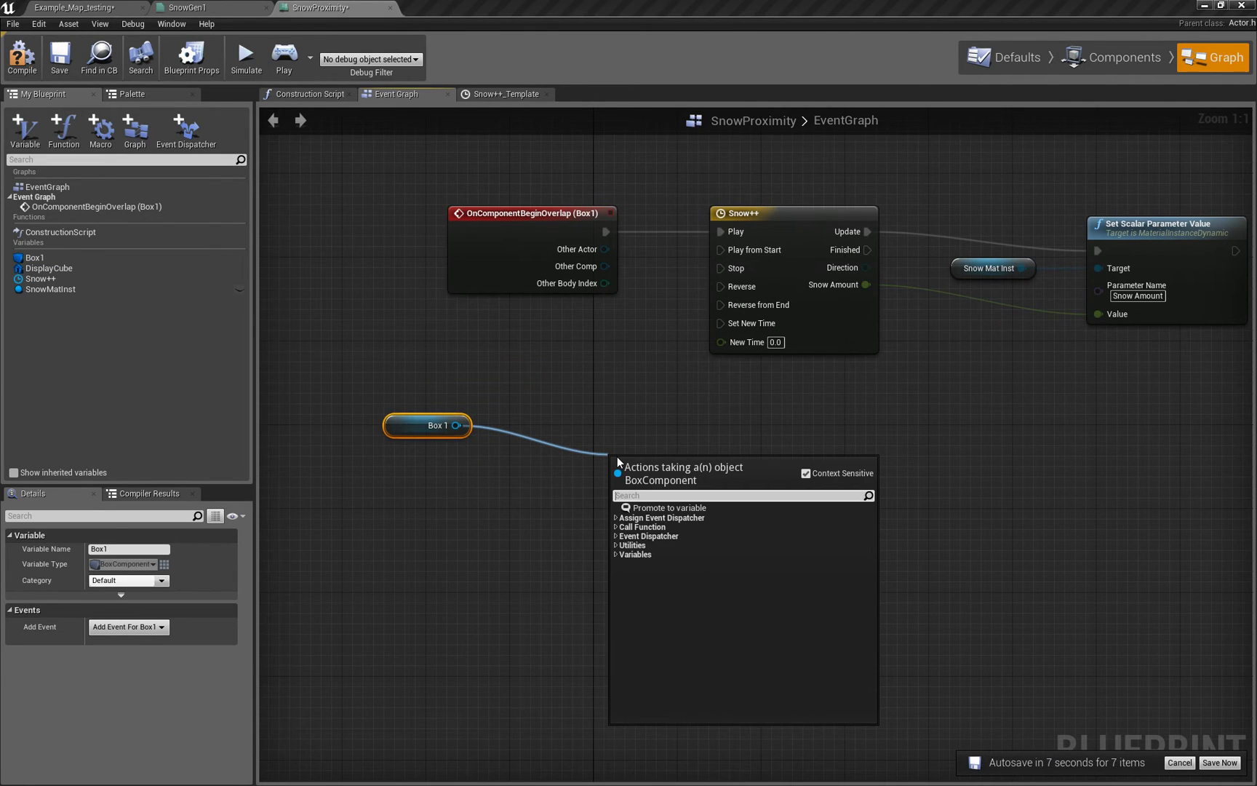
text(on compon)
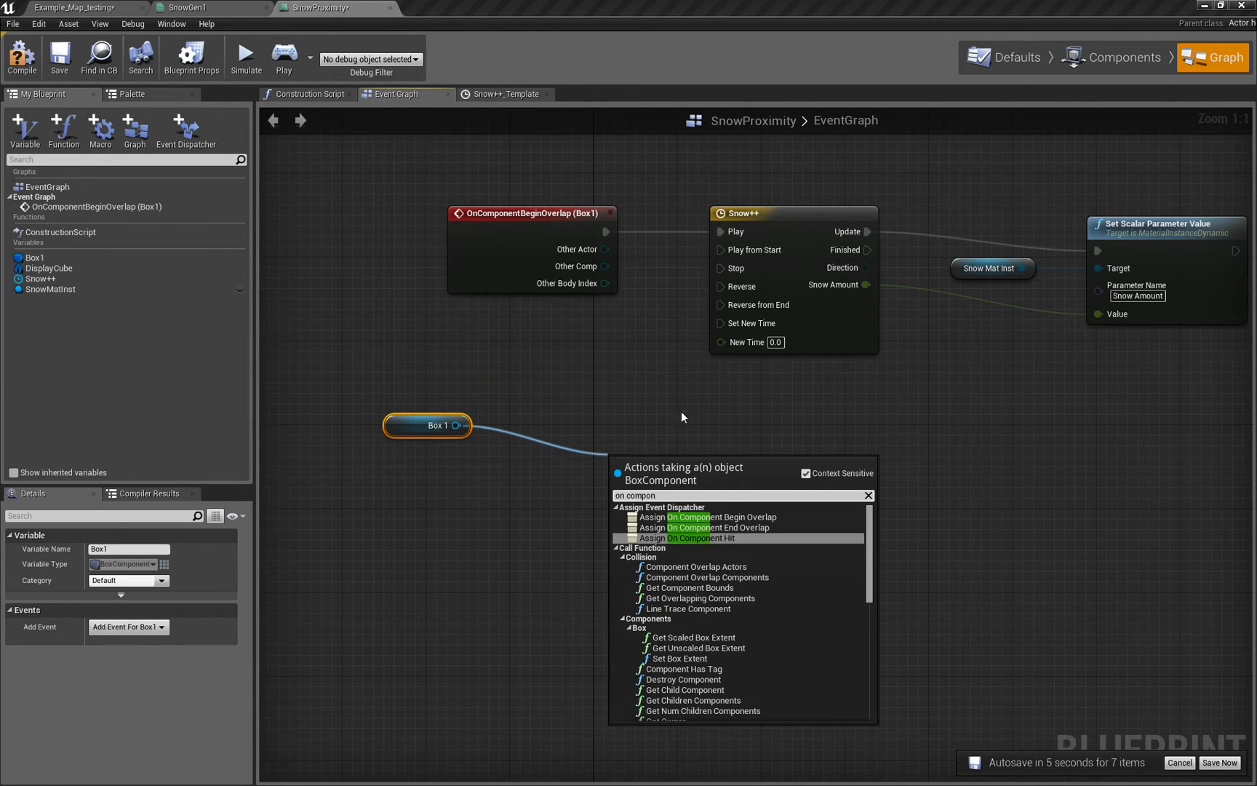
click(704, 527)
drag(707, 505, 672, 489)
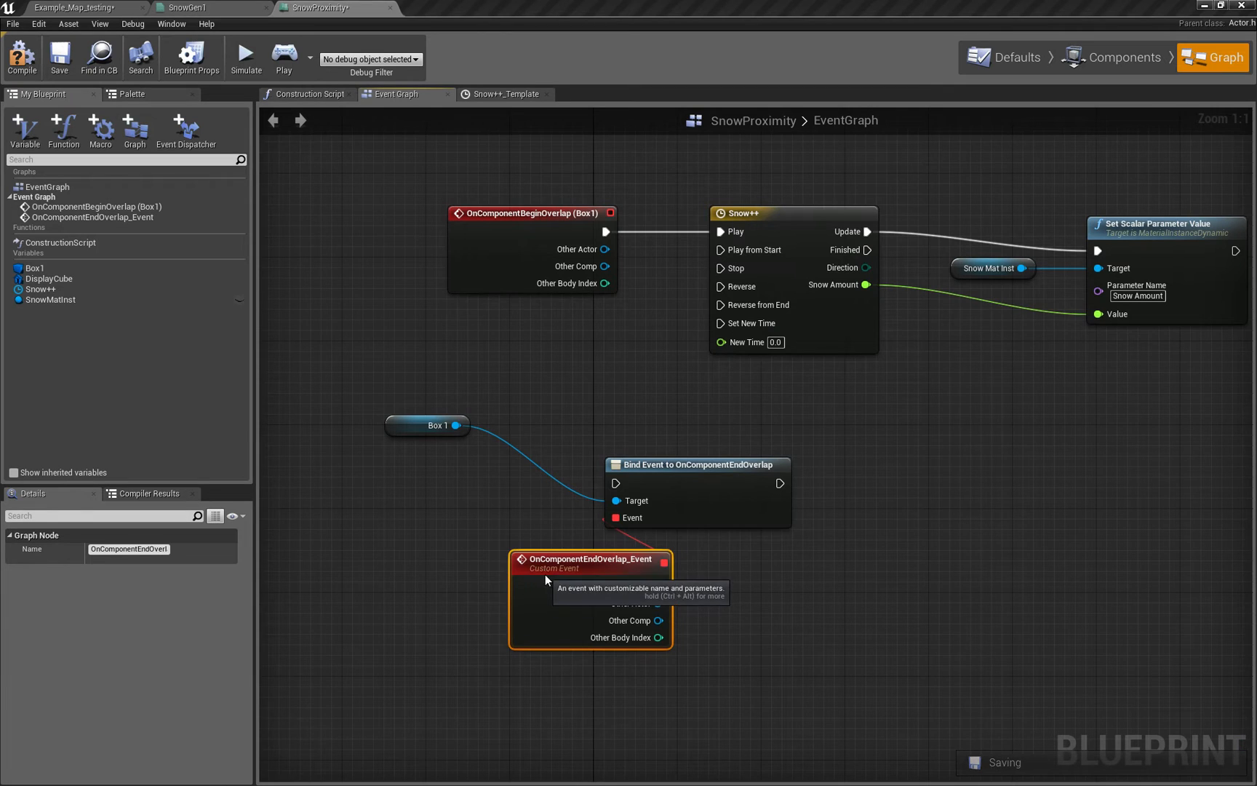
drag(546, 573, 353, 565)
mouse_move(705, 462)
right_down()
mouse_move(636, 422)
mouse_move(863, 584)
right_up()
- Add an Event Begin Play node and arrange it beside the bind nodes
right_click(534, 433)
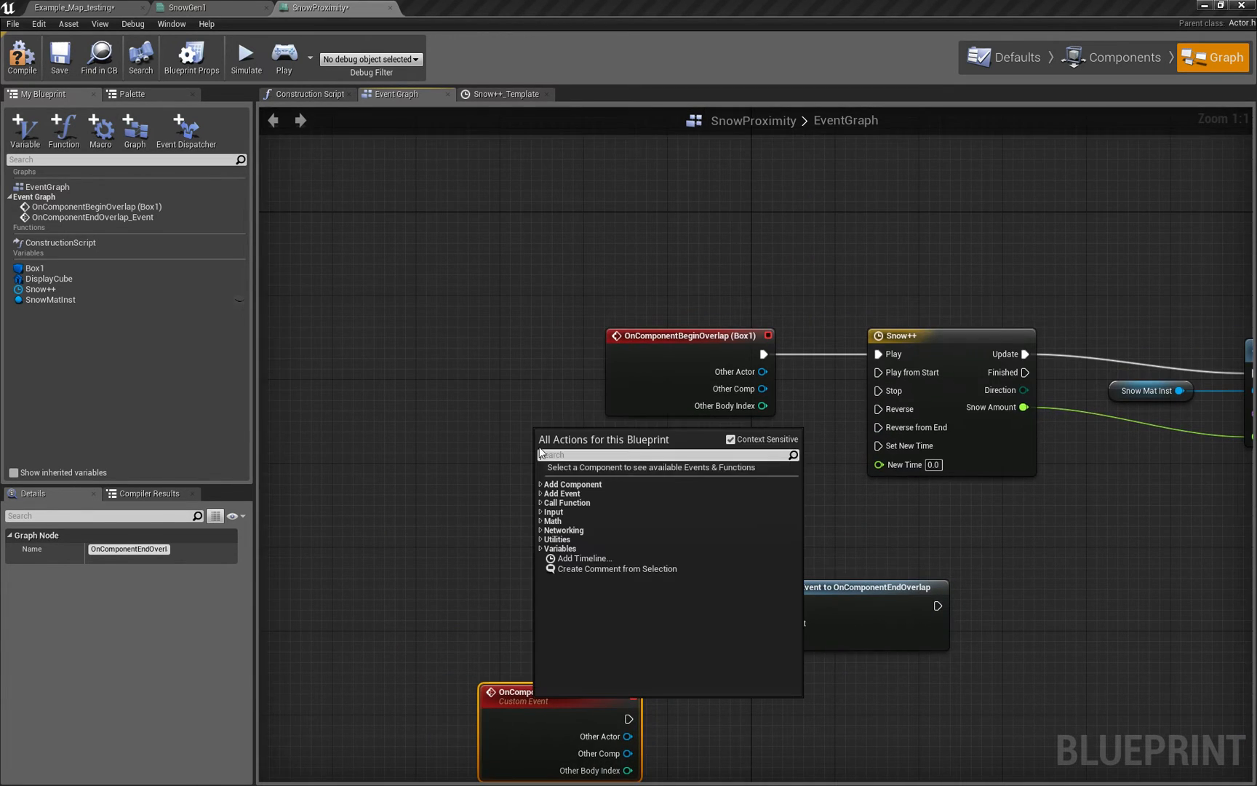
text(on begin)
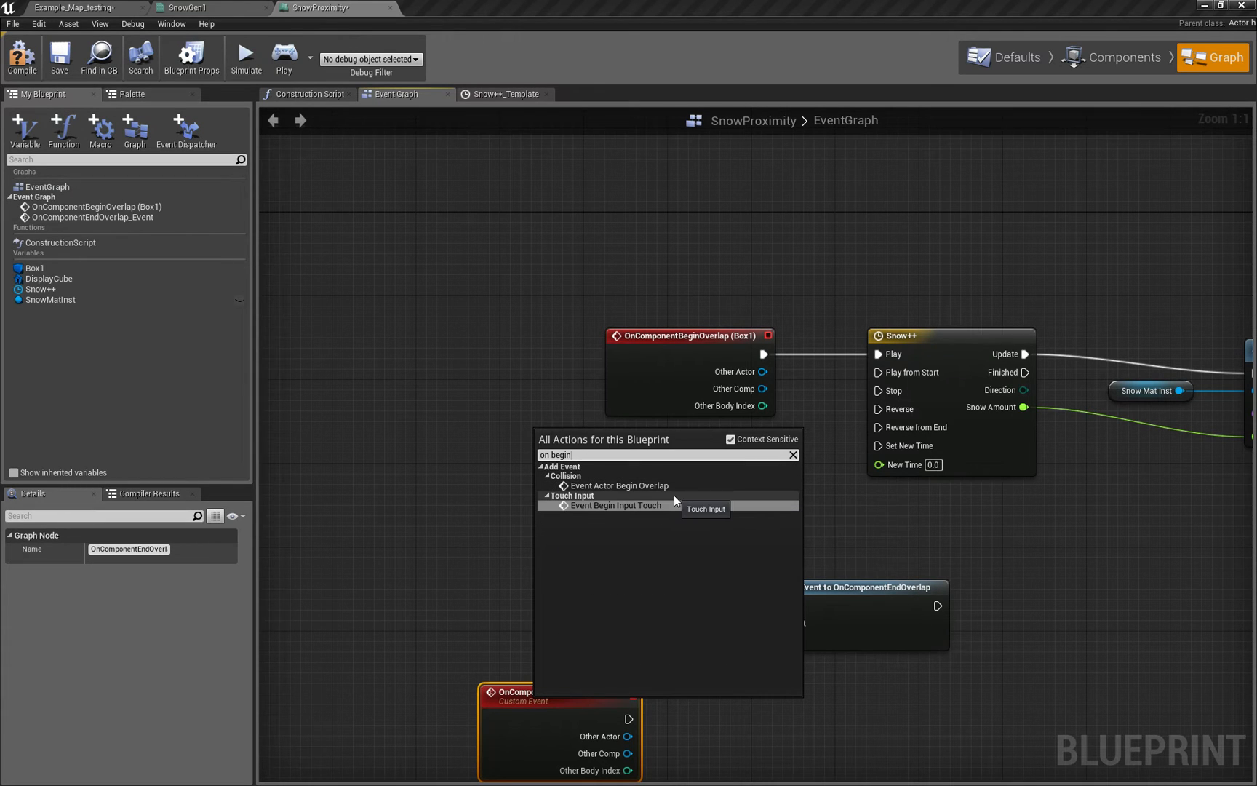
key(ctrl+a)
key(BackSpace)
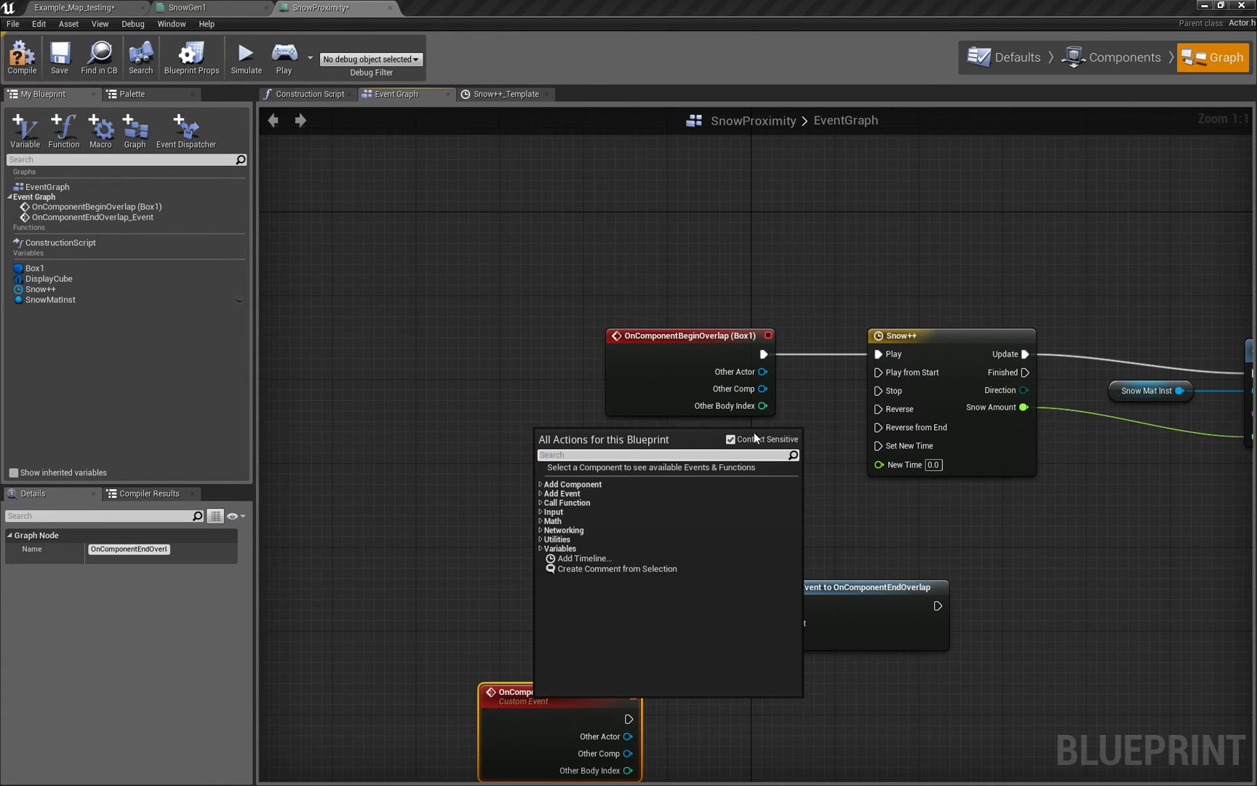
text(begin)
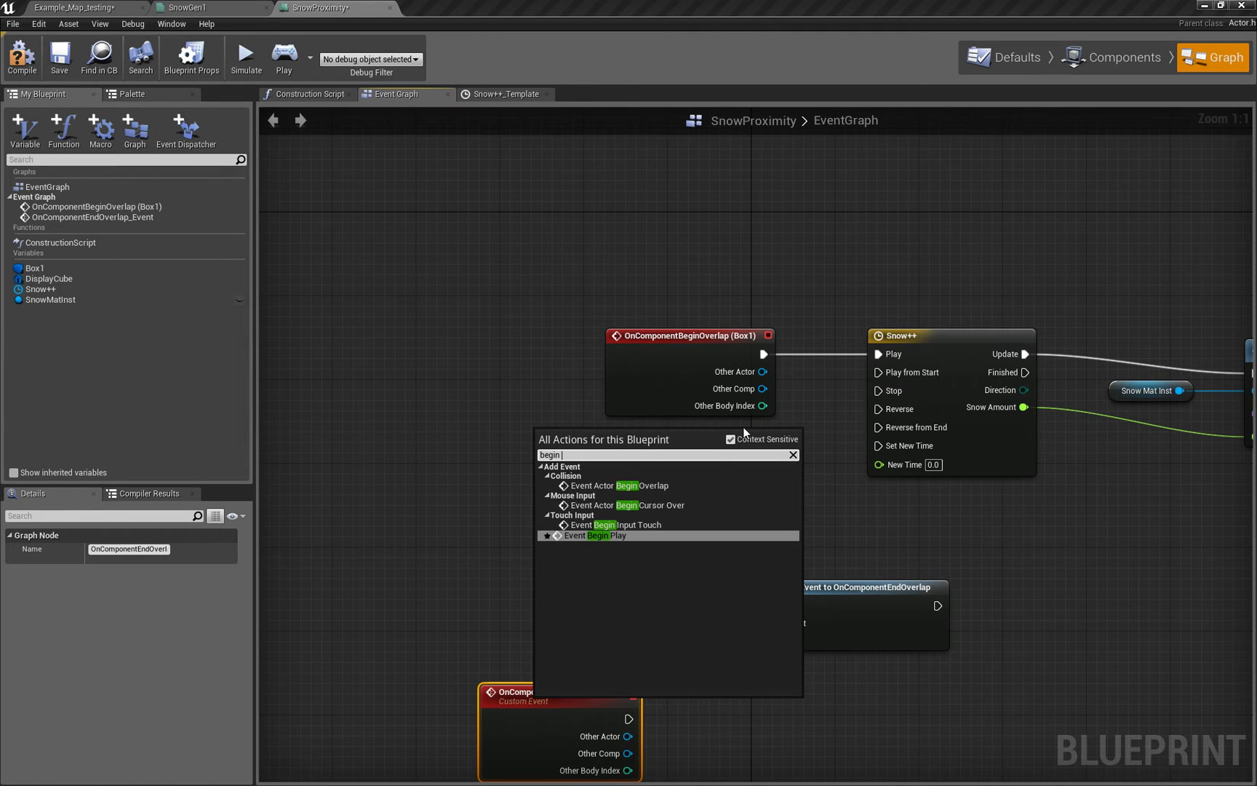
click(628, 538)
drag(599, 548, 536, 599)
drag(616, 455, 776, 605)
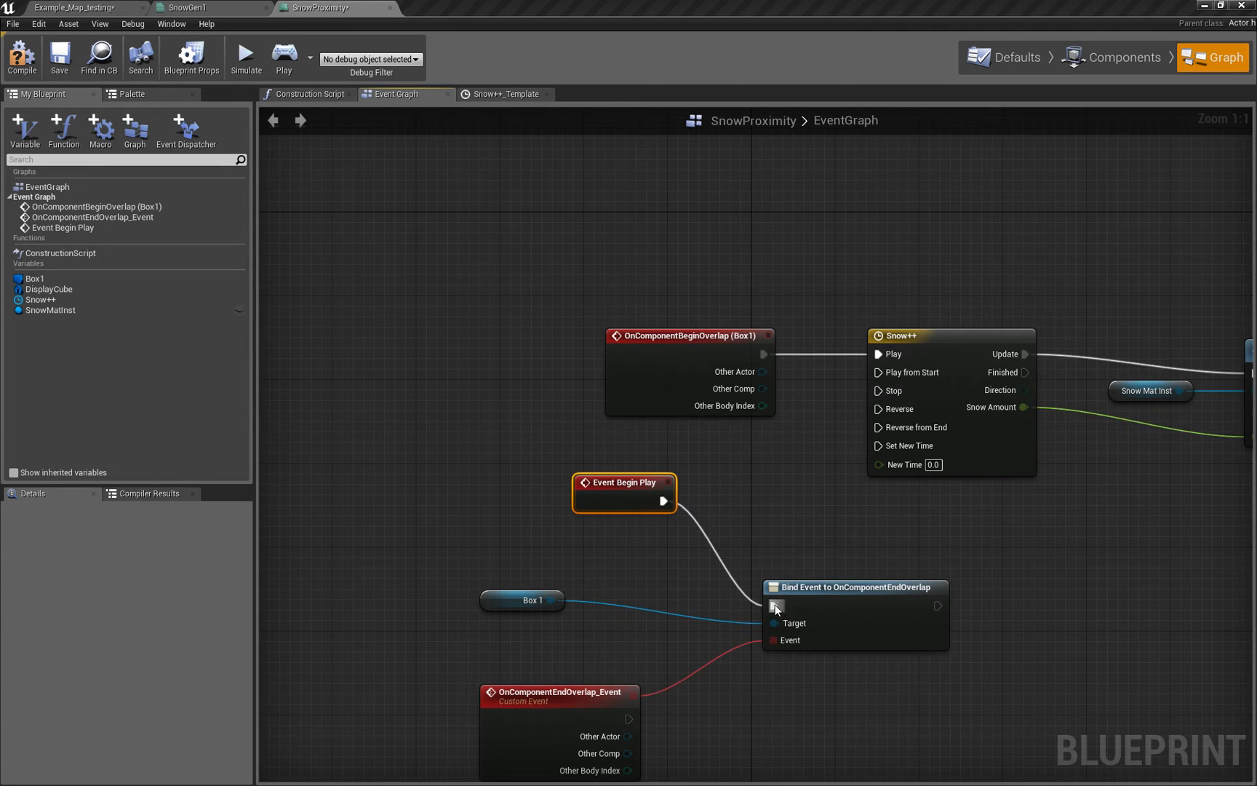
- Run the Bind Event node from Event Begin Play and tidy the surrounding nodes
right_drag(775, 491, 629, 364)
right_drag(550, 442, 570, 354)
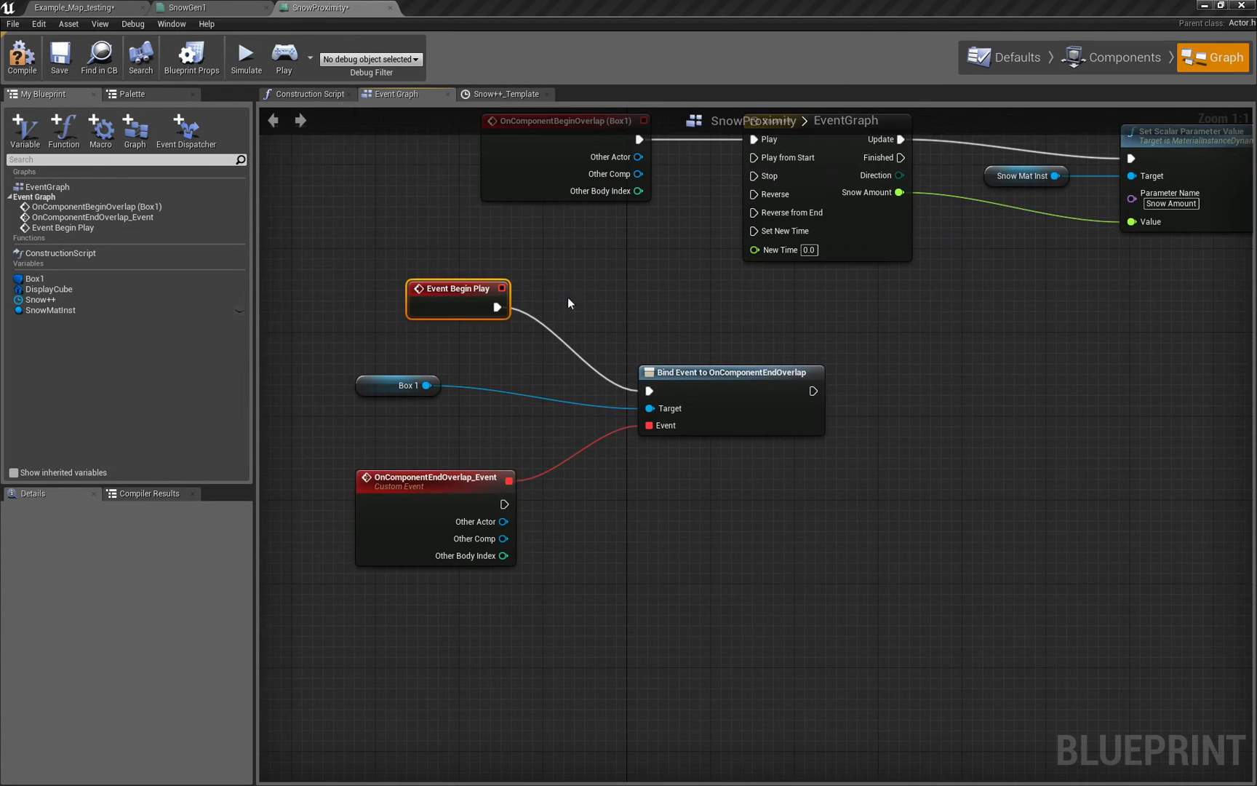
drag(730, 374, 657, 354)
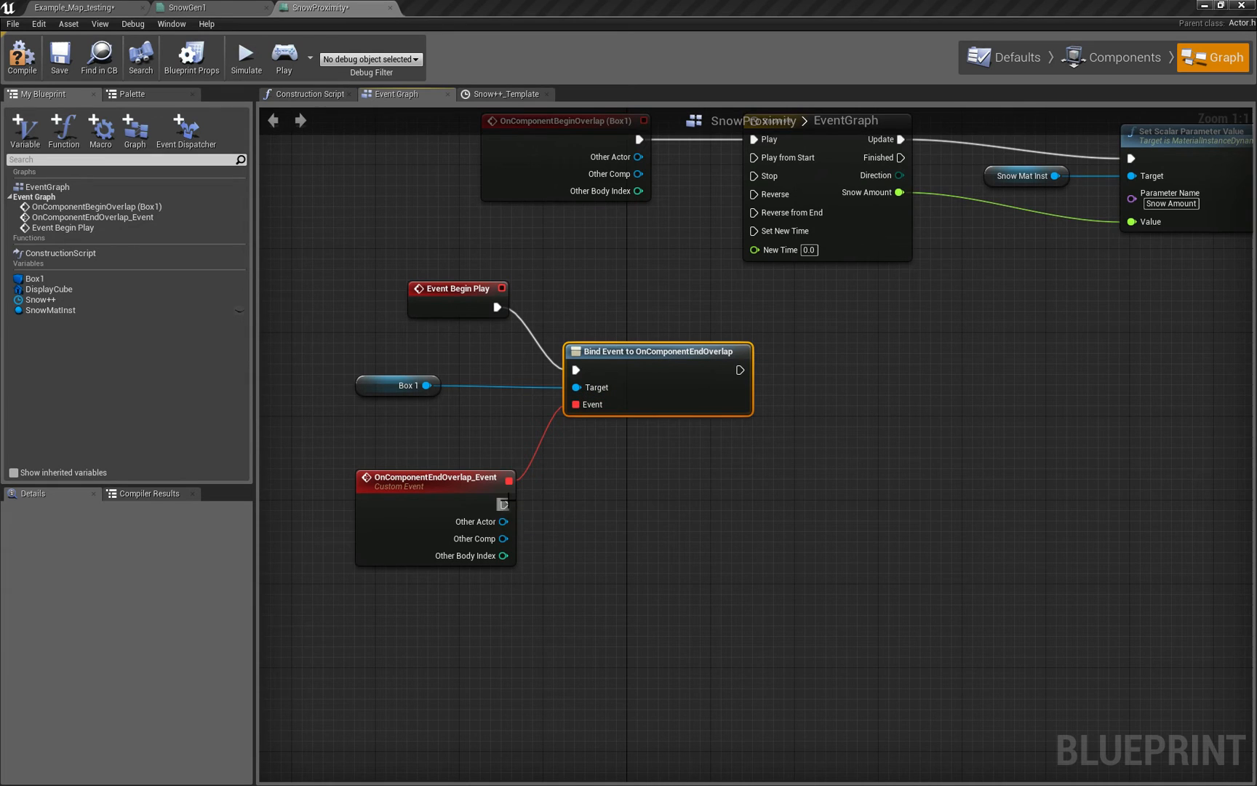
click(414, 490)
click(646, 350)
drag(647, 351, 658, 330)
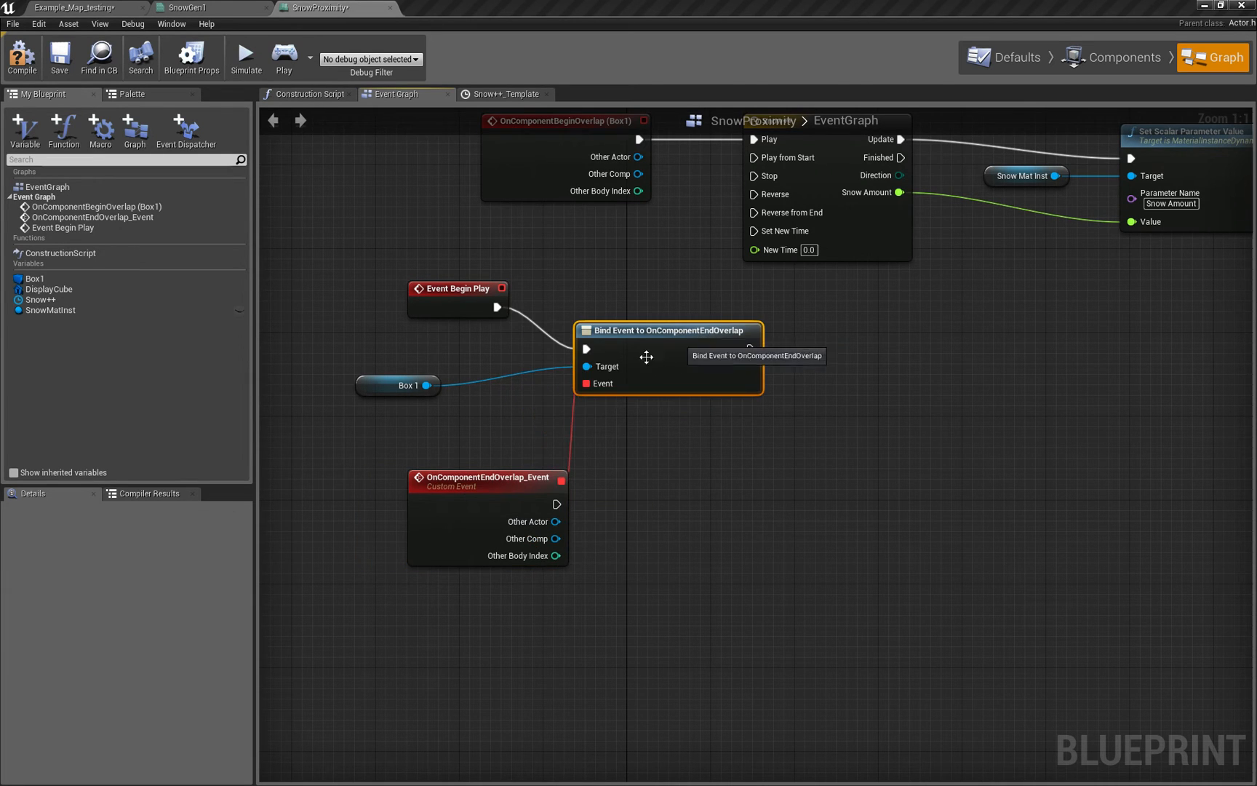
drag(404, 494, 422, 483)
right_drag(423, 484, 601, 555)
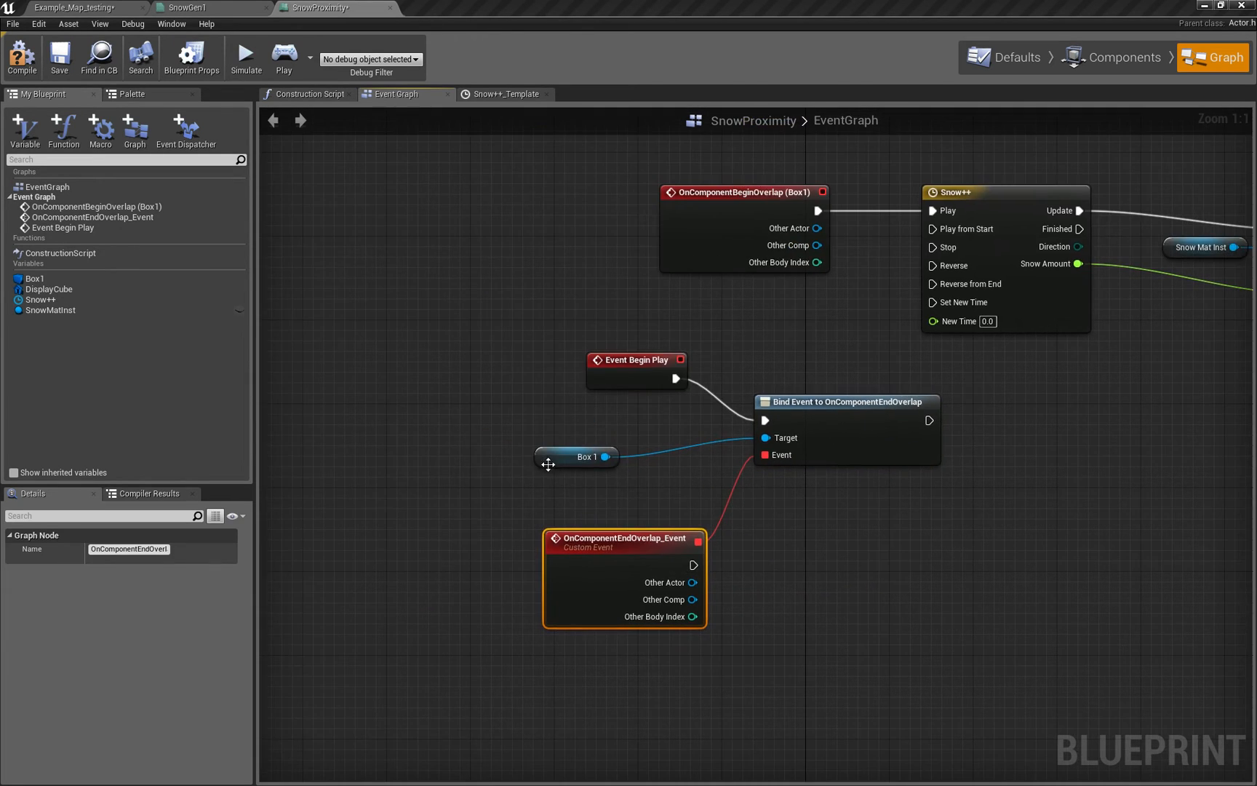
- Connect the custom end-overlap event to Snow++'s Reverse input
click(533, 435)
right_drag(566, 475, 550, 454)
drag(590, 521, 556, 510)
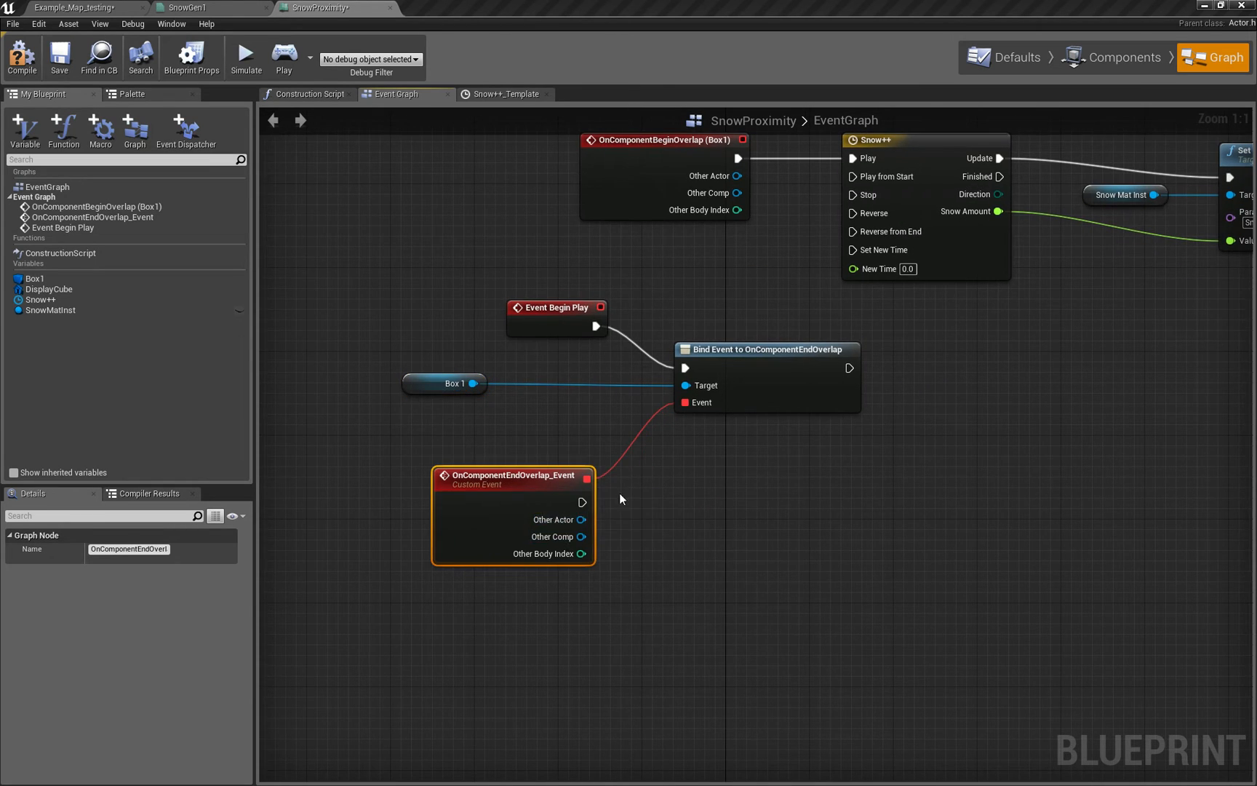
right_drag(619, 493, 559, 545)
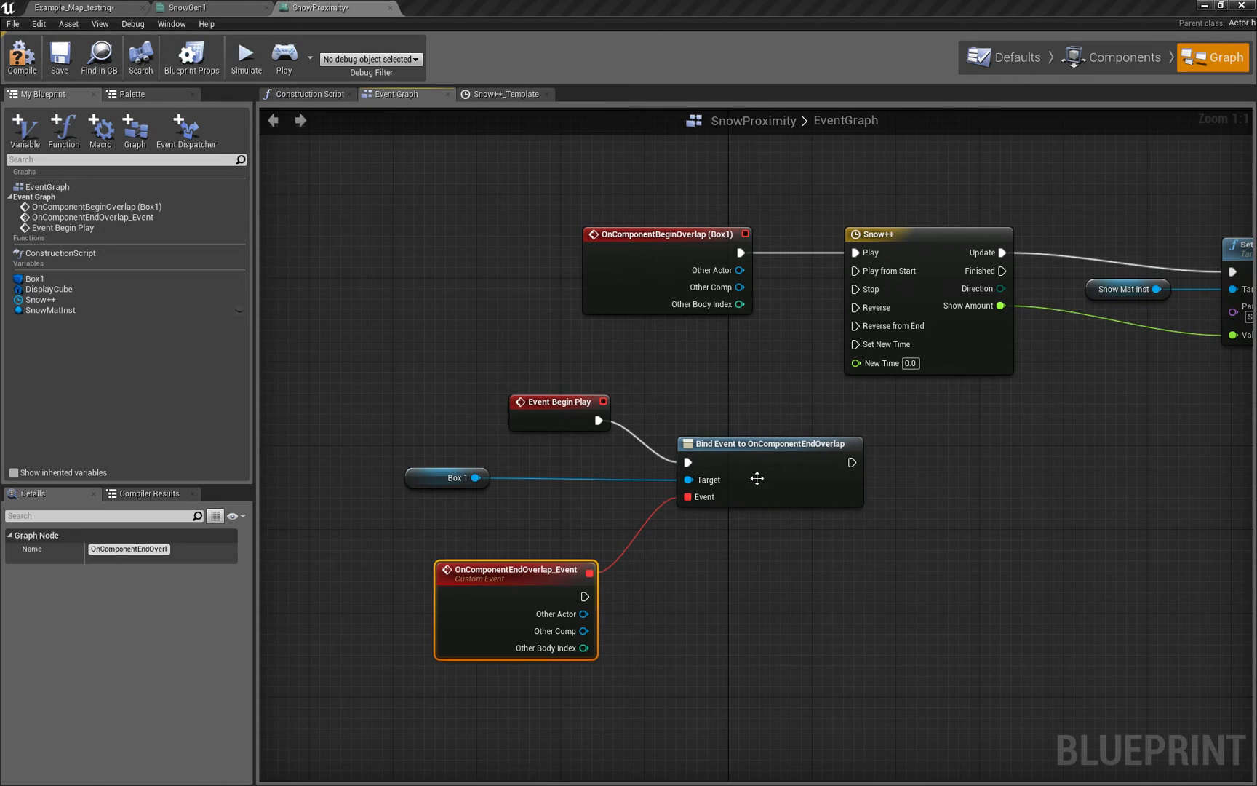
right_drag(430, 432, 420, 362)
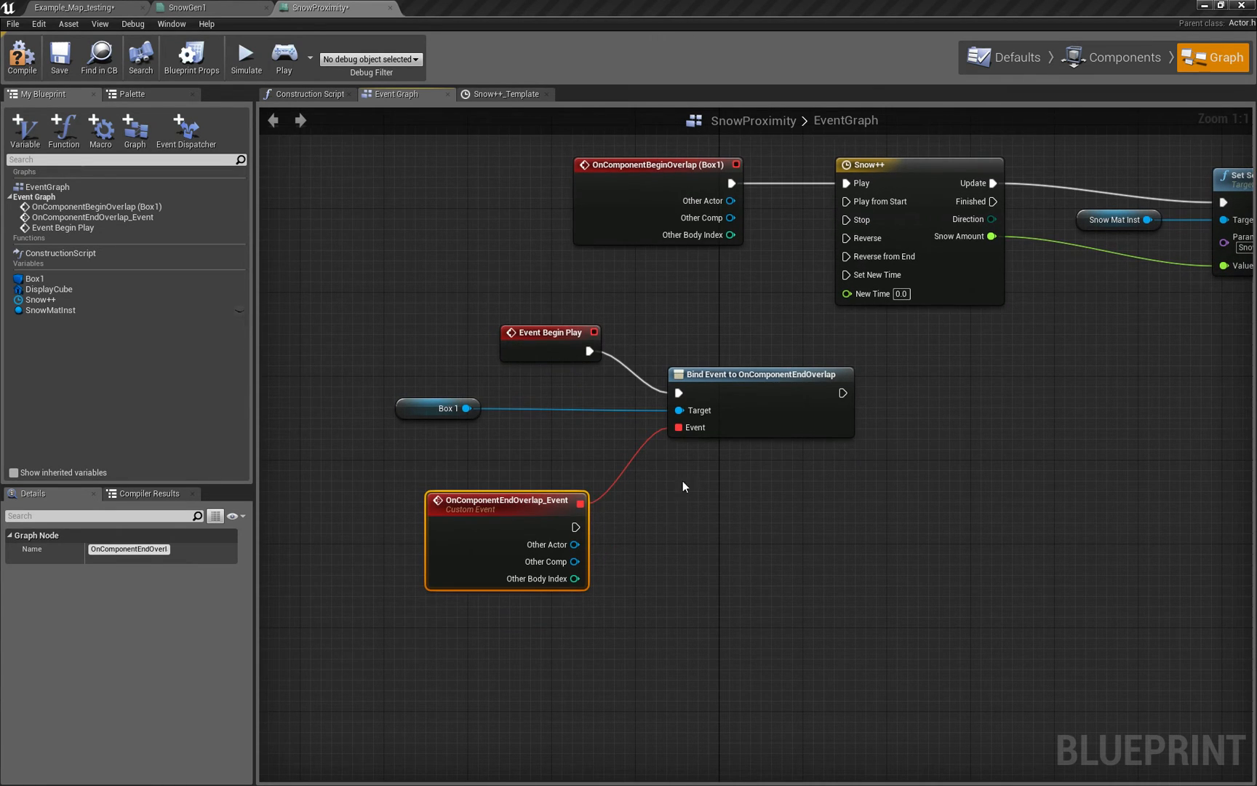
right_drag(684, 481, 579, 495)
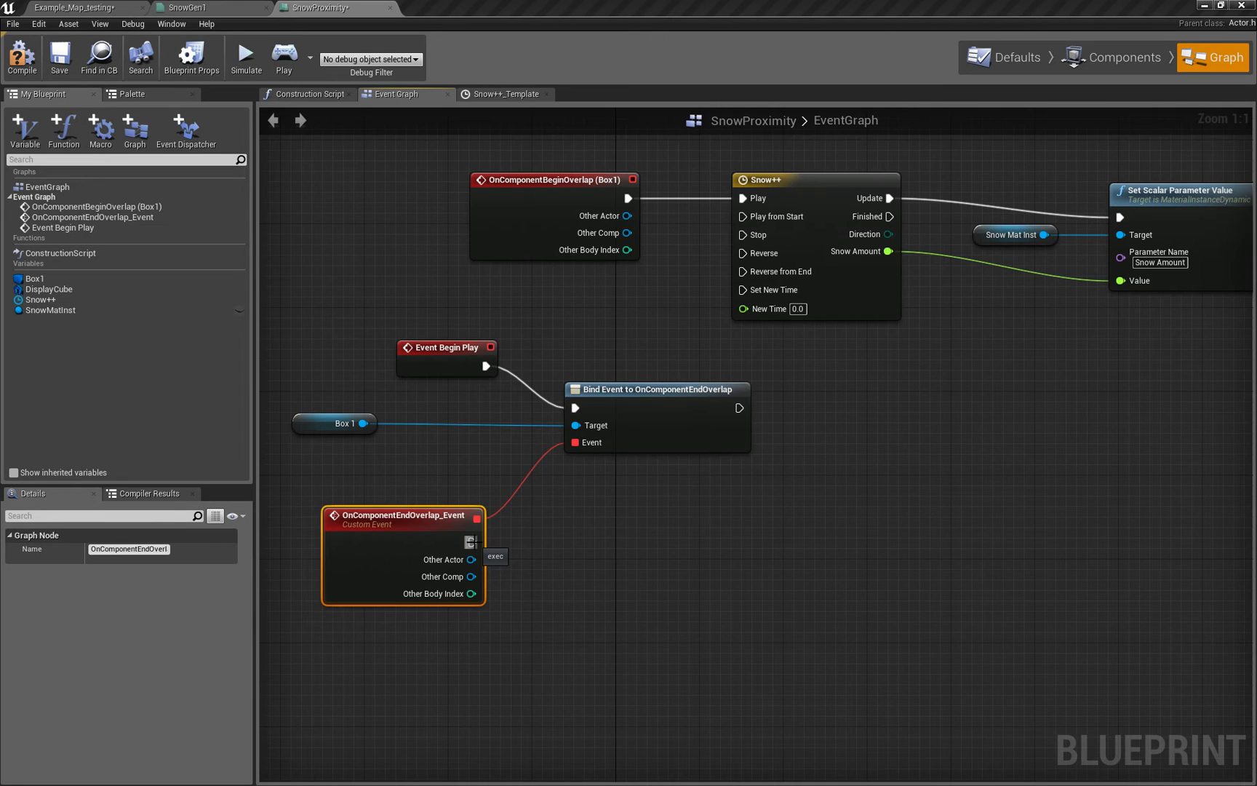
drag(472, 542, 743, 253)
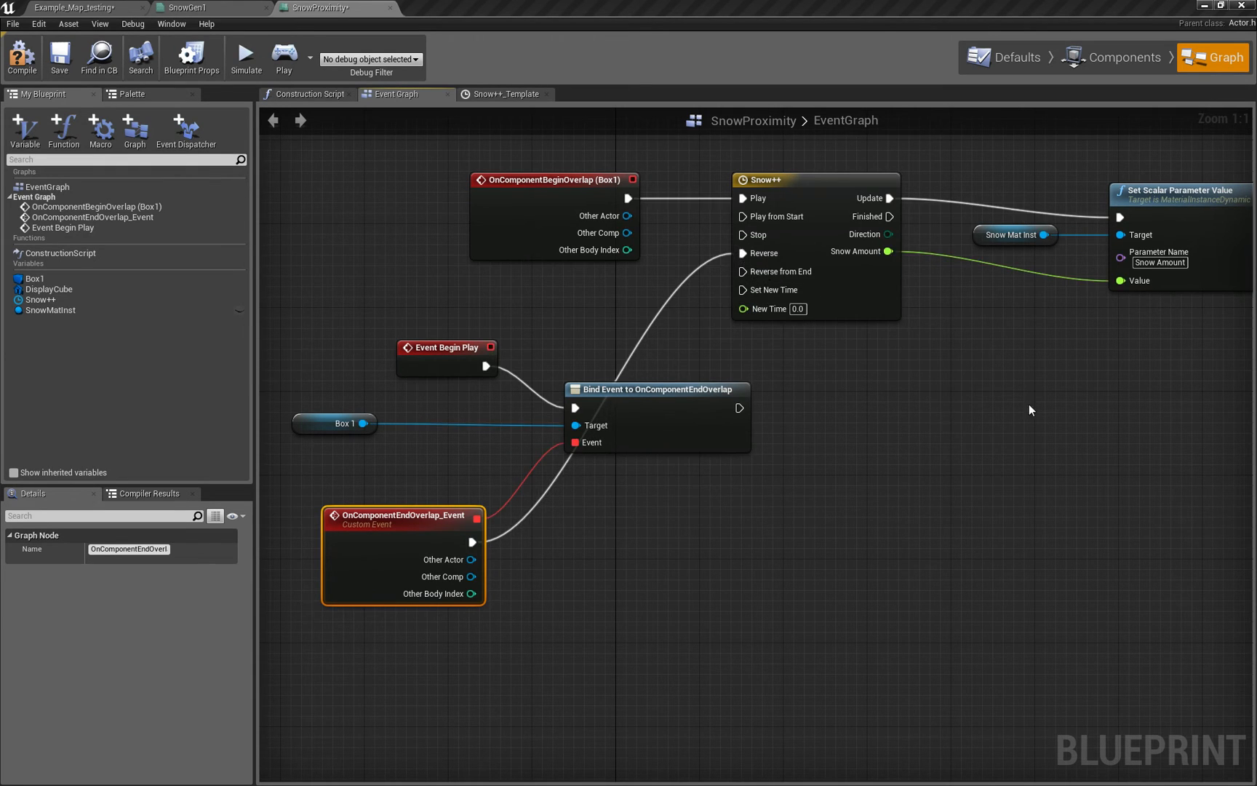
right_drag(1029, 404, 975, 463)
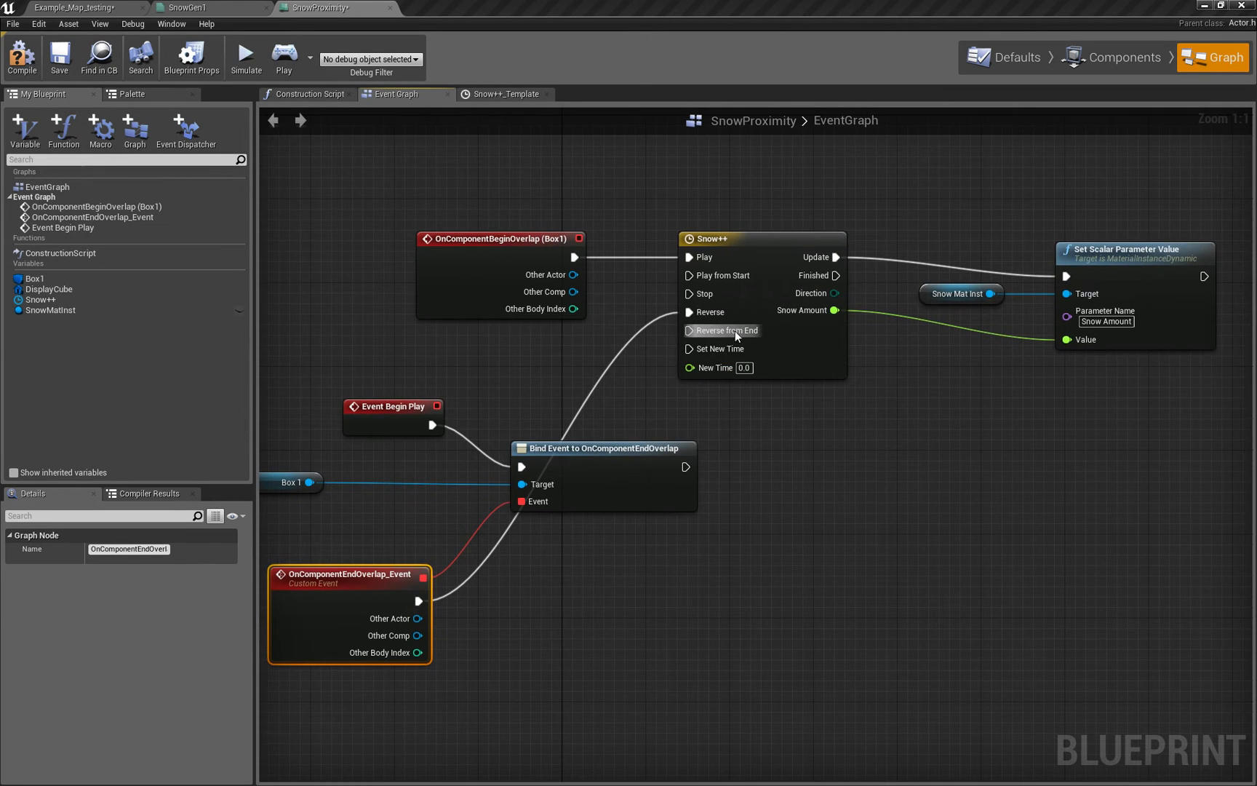
right_drag(500, 464, 570, 420)
drag(589, 405, 581, 397)
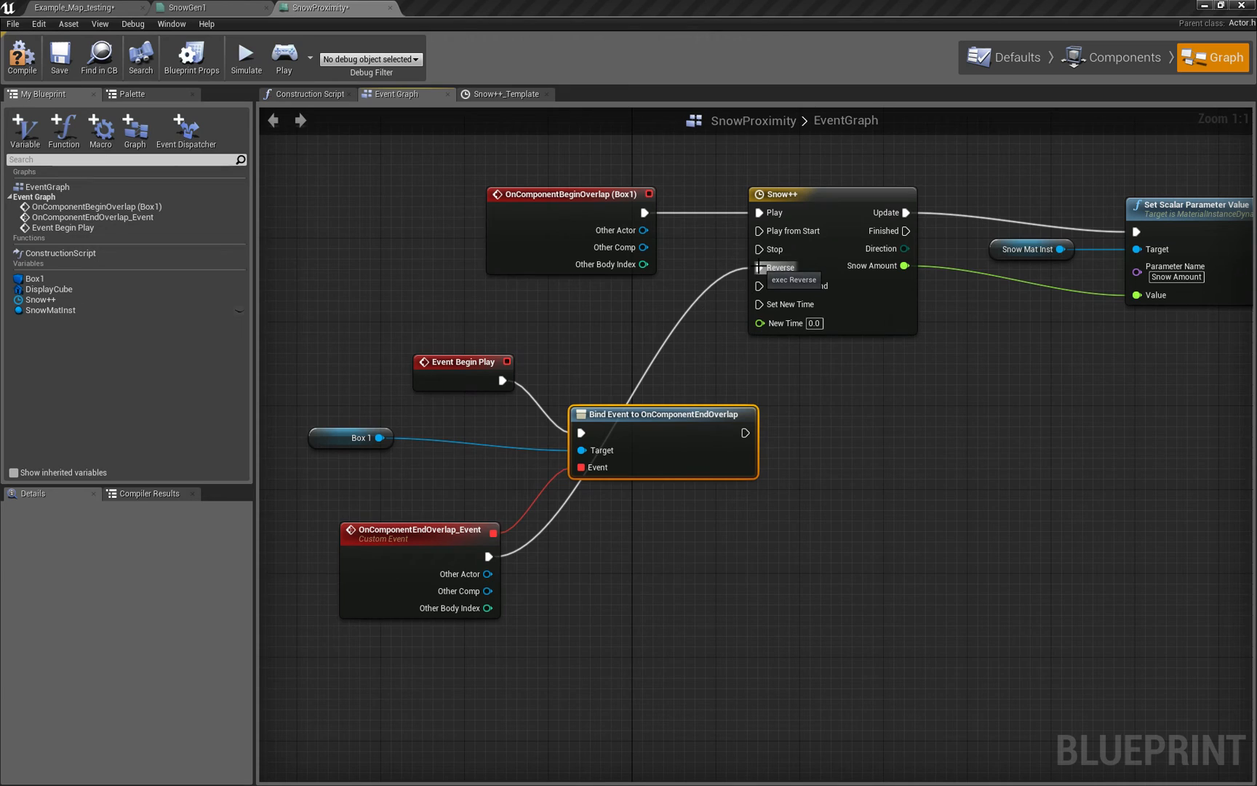
click(284, 58)
key(w)
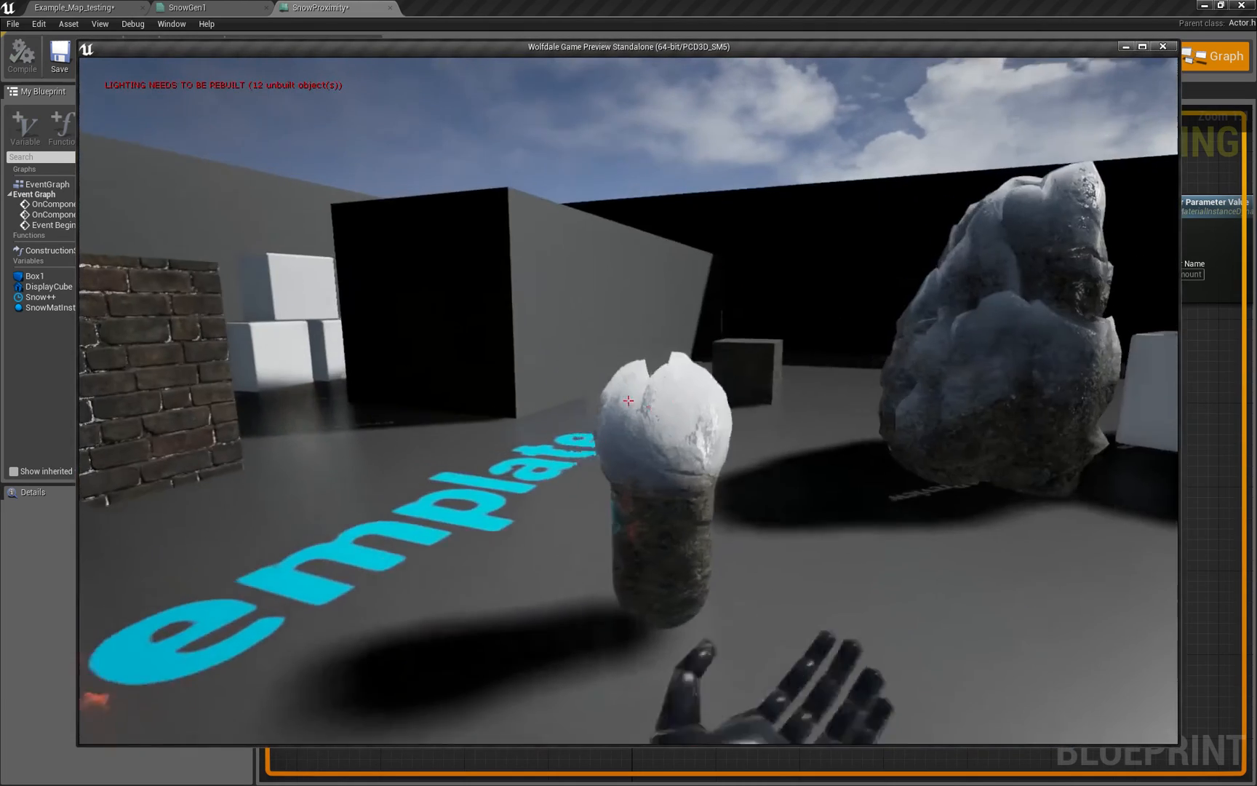
key(w)
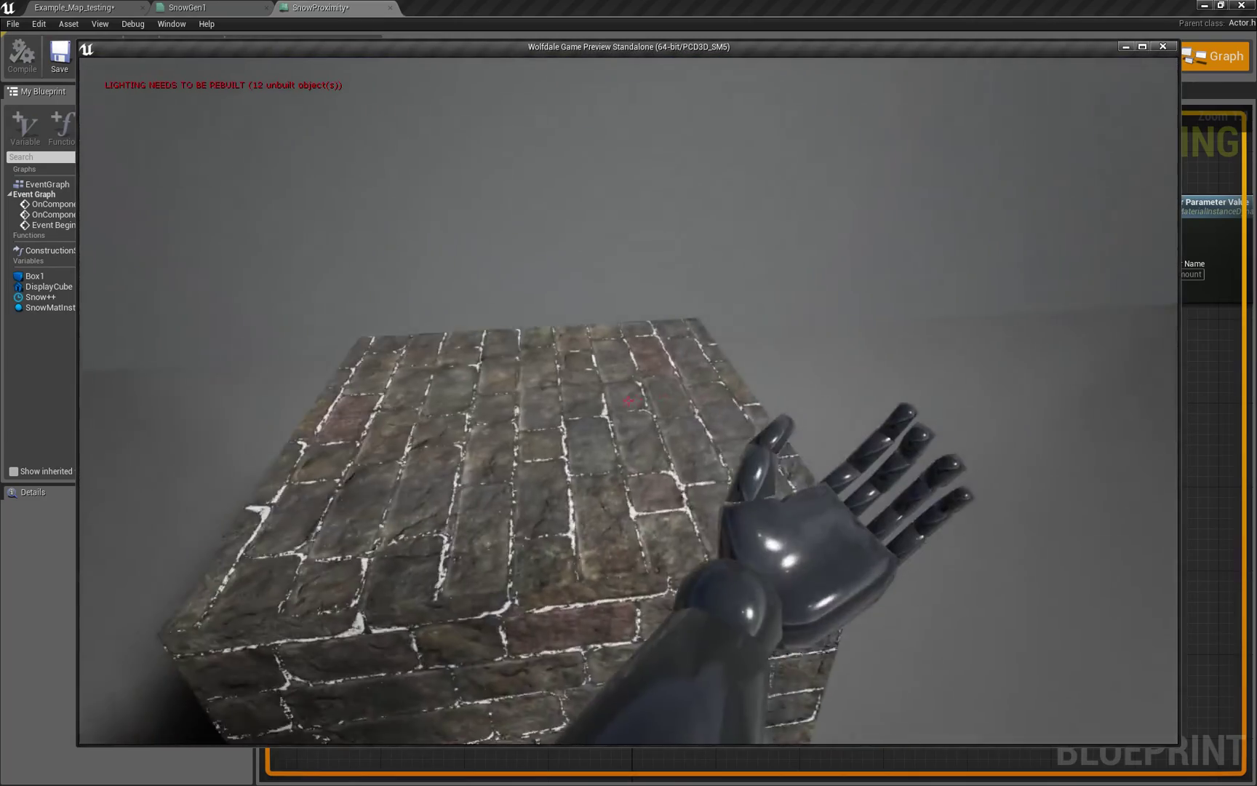
key(s)
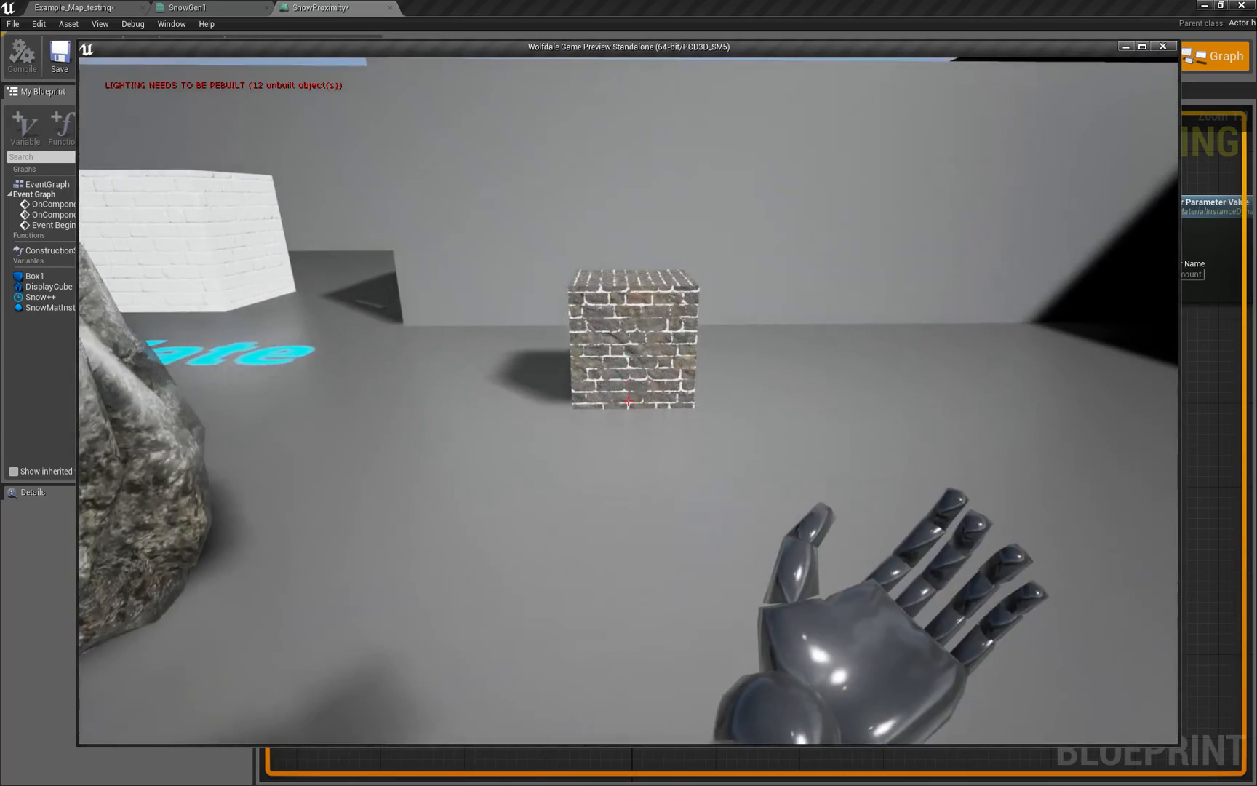
key(w)
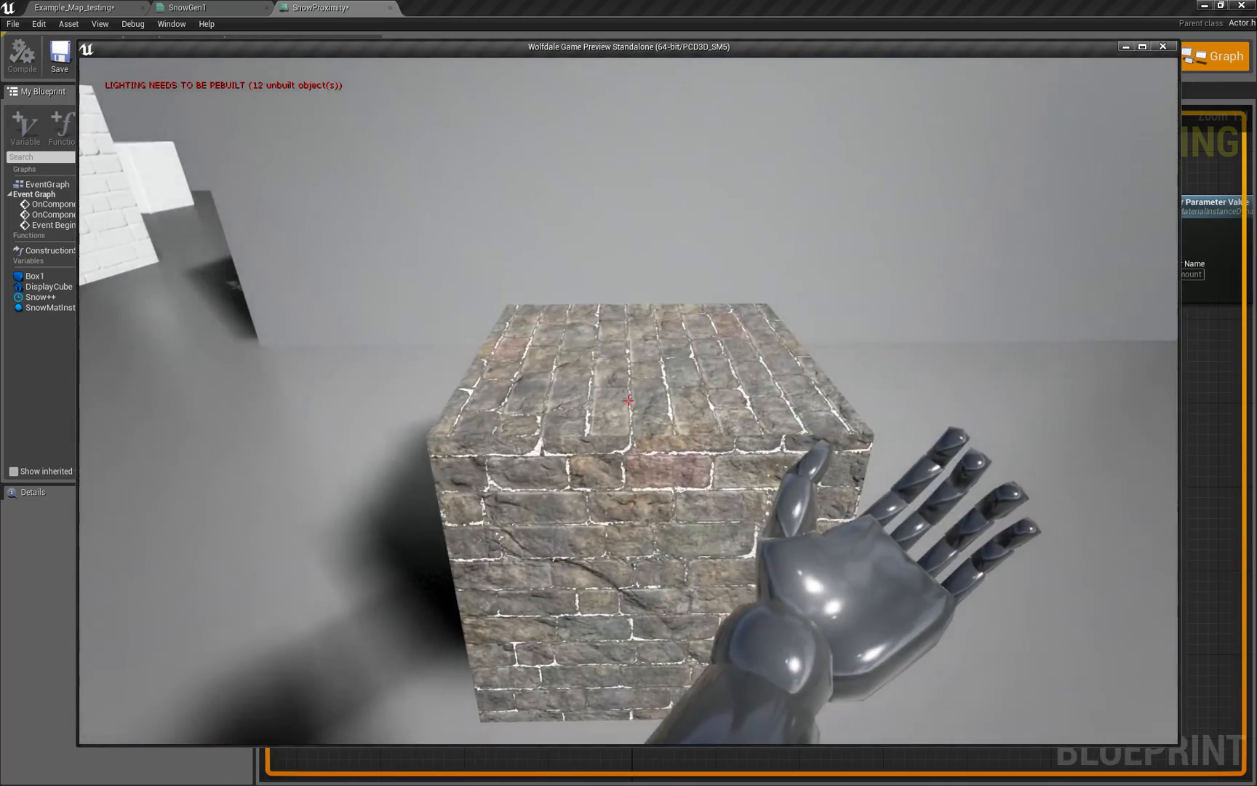
key(s)
key(Escape)
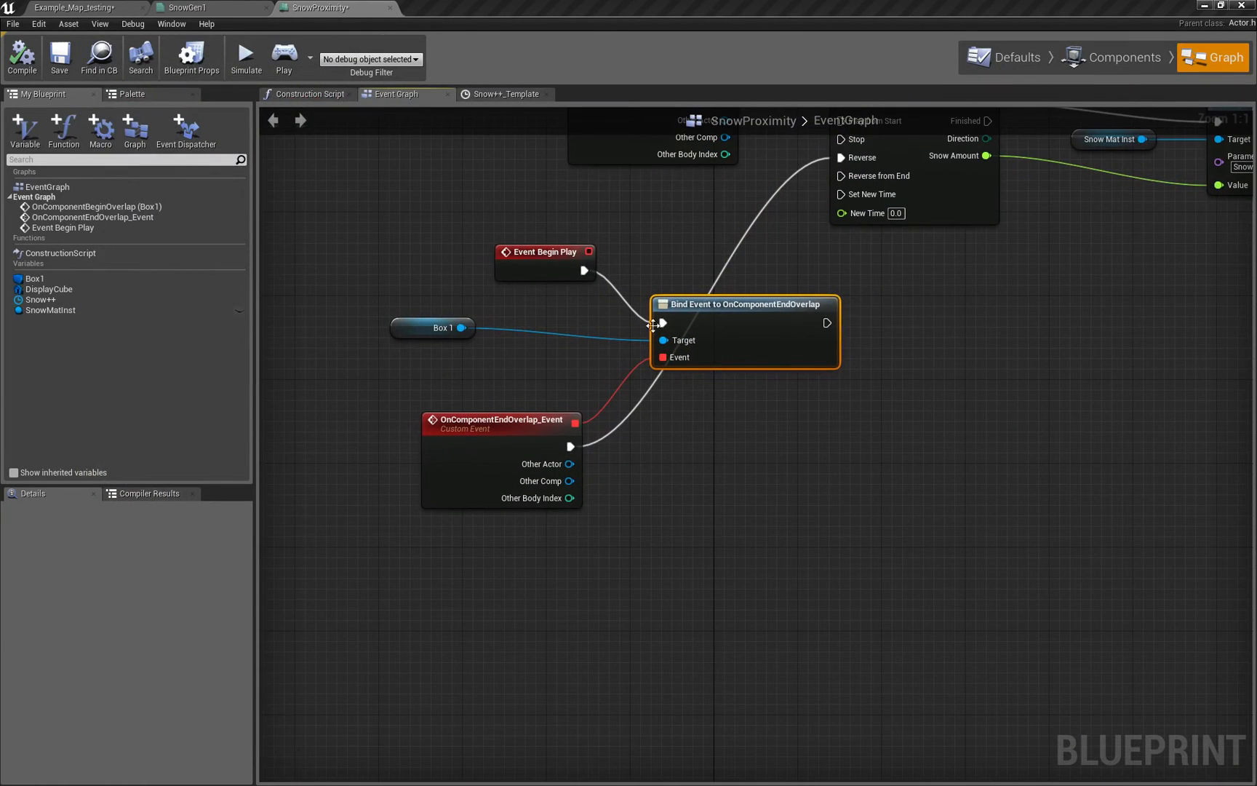
- Delete the four binding nodes and add a direct OnComponentEndOverlap event for Box1
right_drag(413, 314, 485, 338)
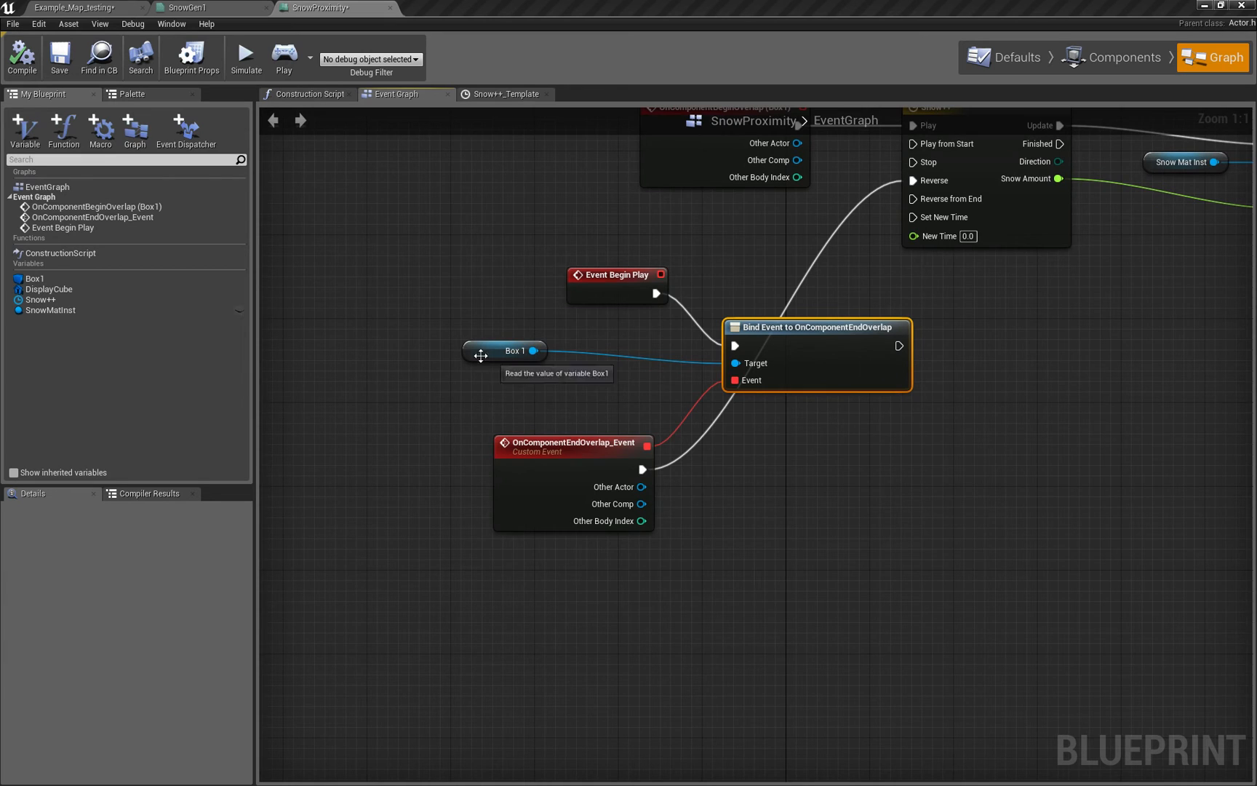
drag(530, 355, 833, 546)
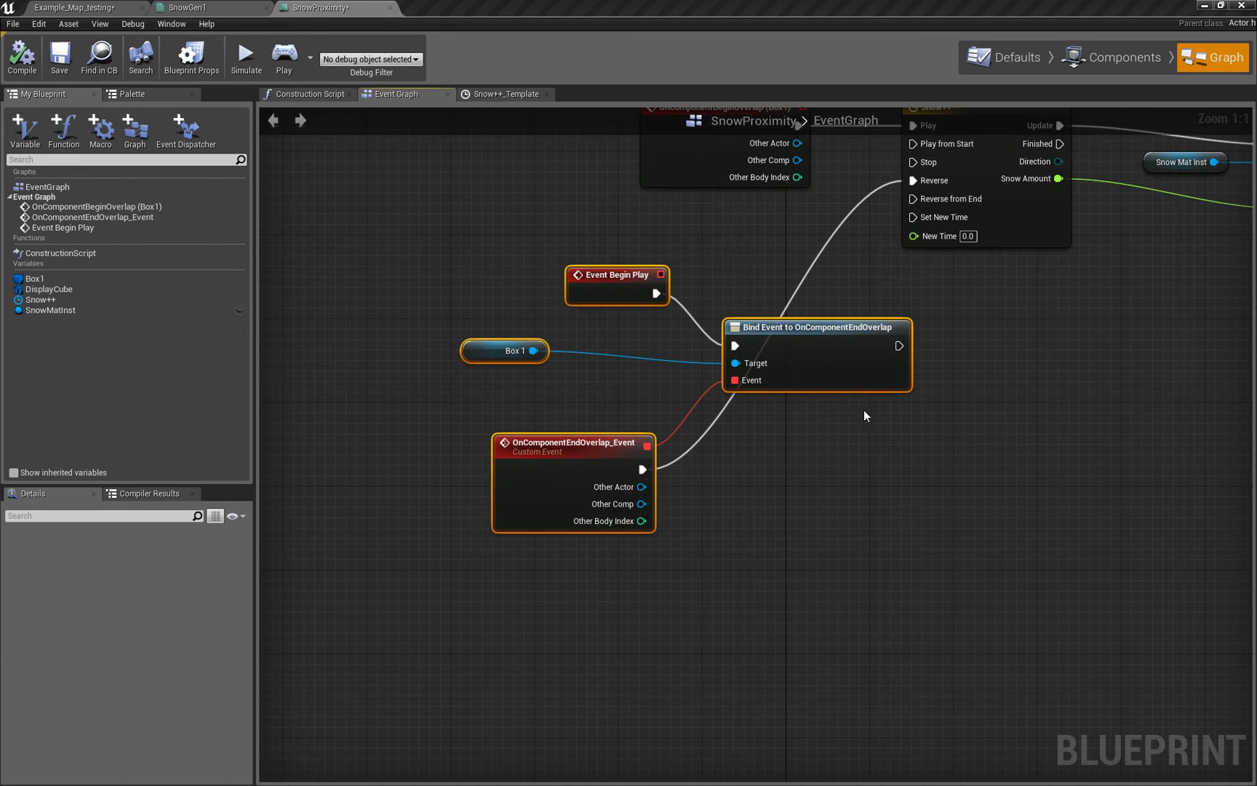
key(Delete)
click(1112, 56)
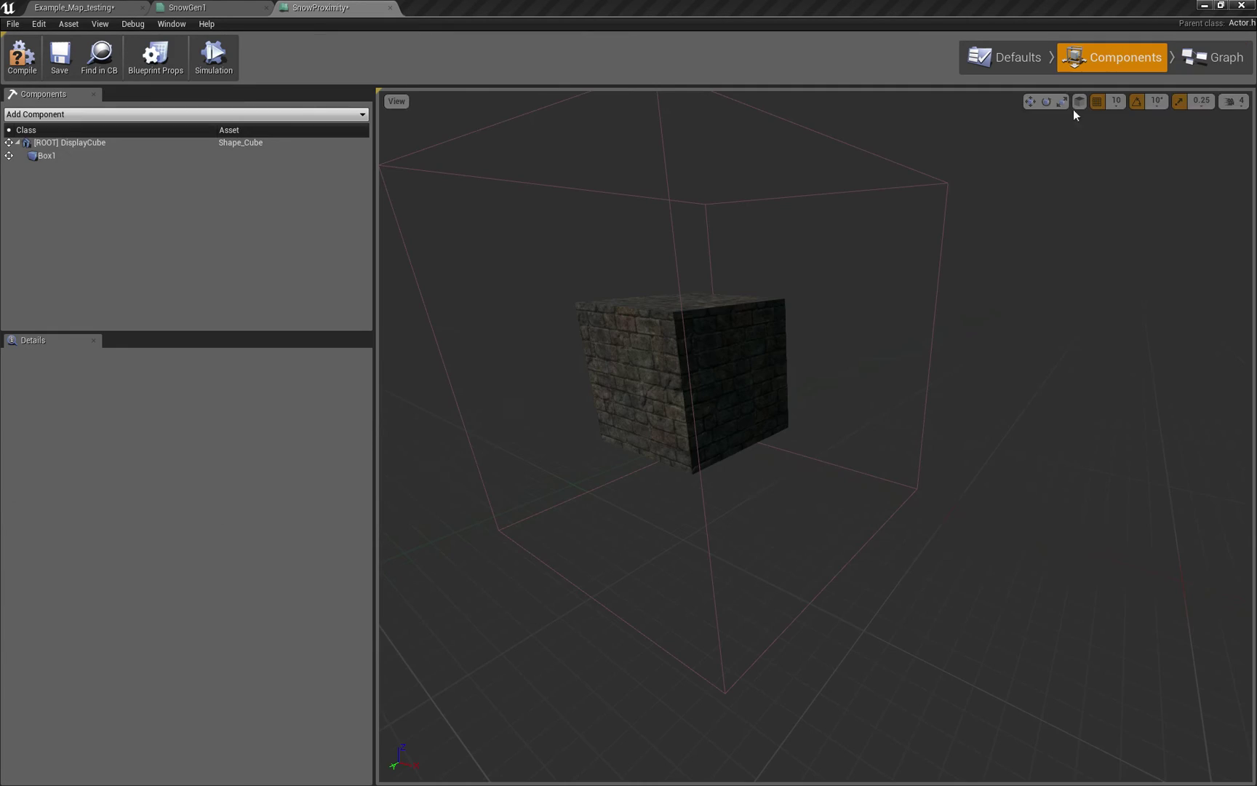
click(665, 278)
click(183, 598)
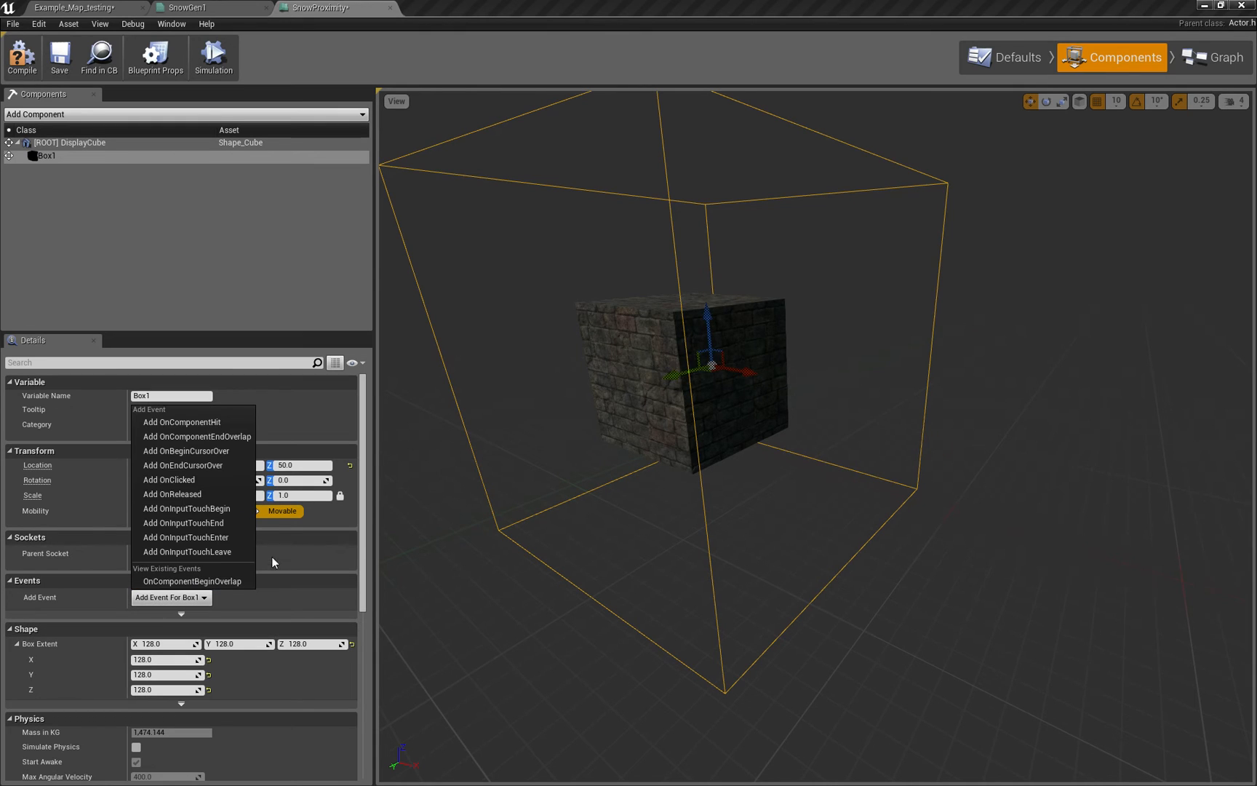
click(235, 437)
- Wire the Box1 end-overlap event to Snow++ Reverse and position it
drag(747, 404, 639, 398)
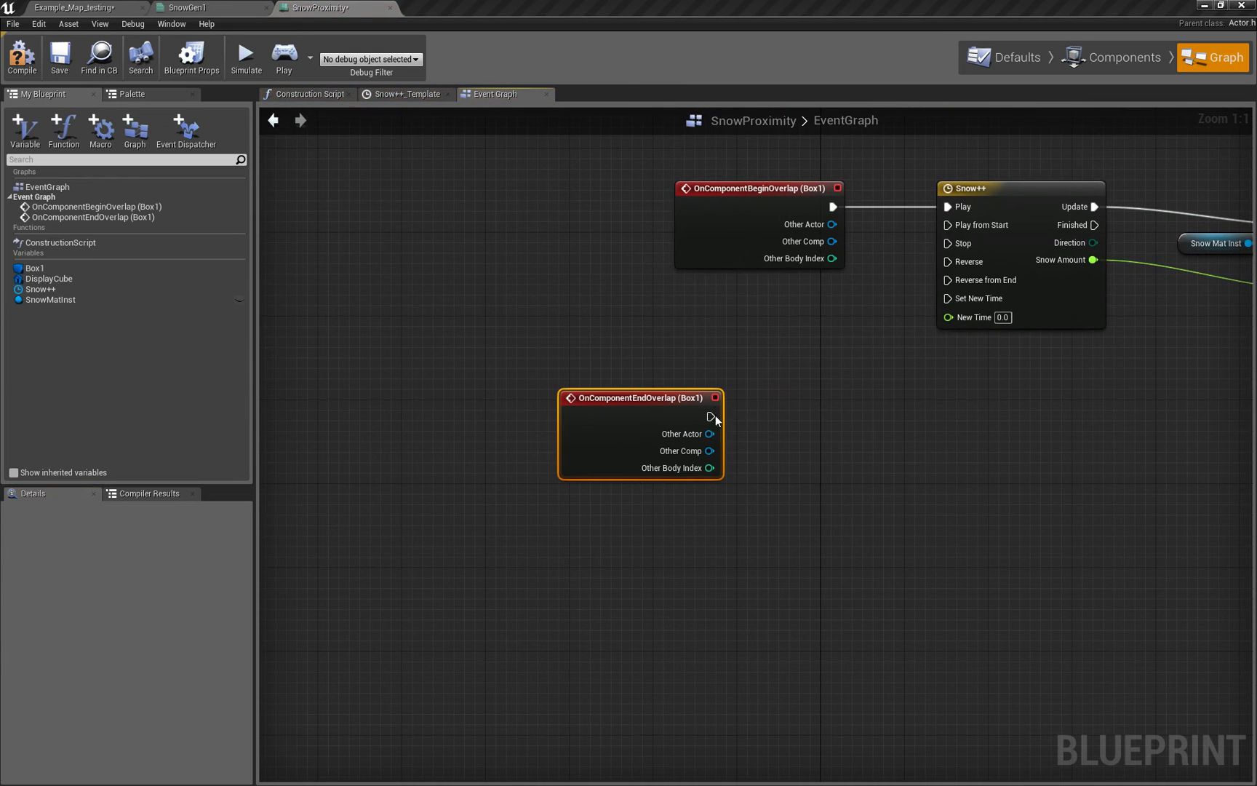
drag(708, 416, 948, 261)
right_drag(626, 408, 513, 447)
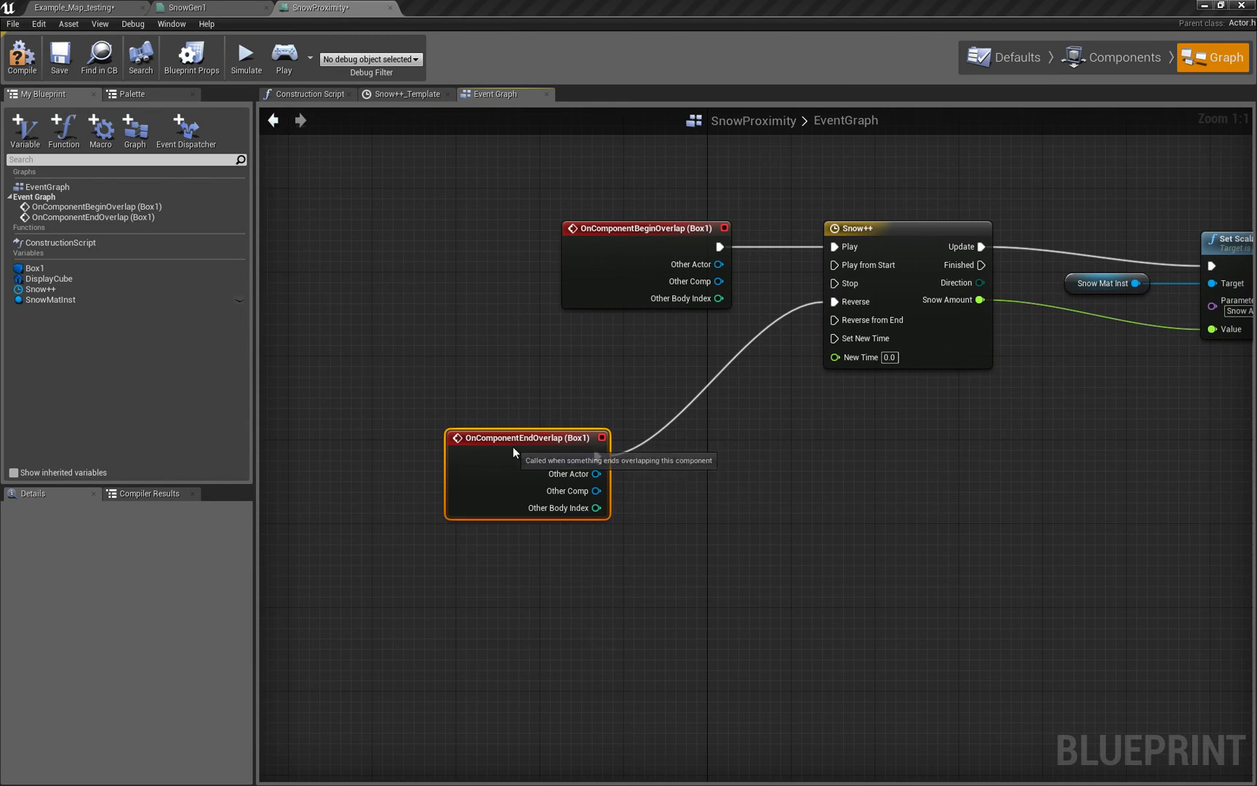
drag(513, 452, 639, 356)
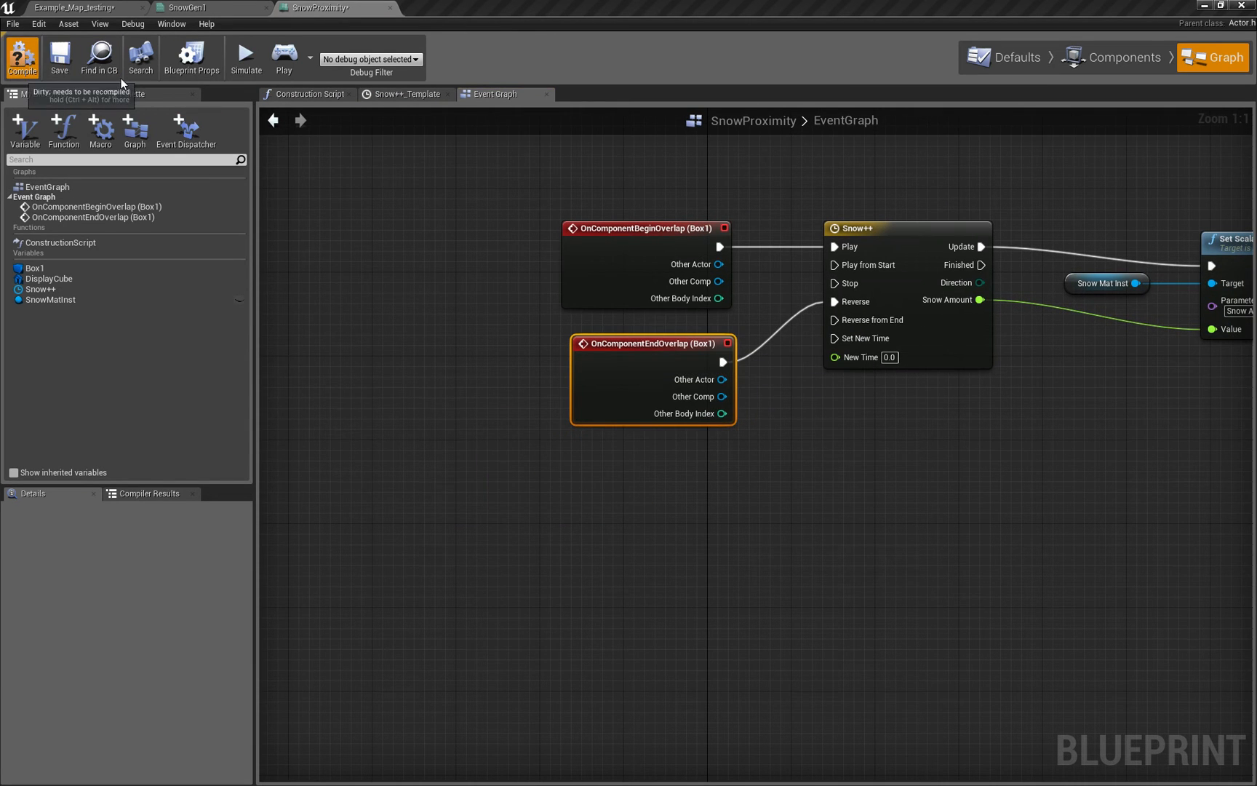
- Walk up to the brick cube and back in a standalone preview, watching snow appear and fade
click(284, 54)
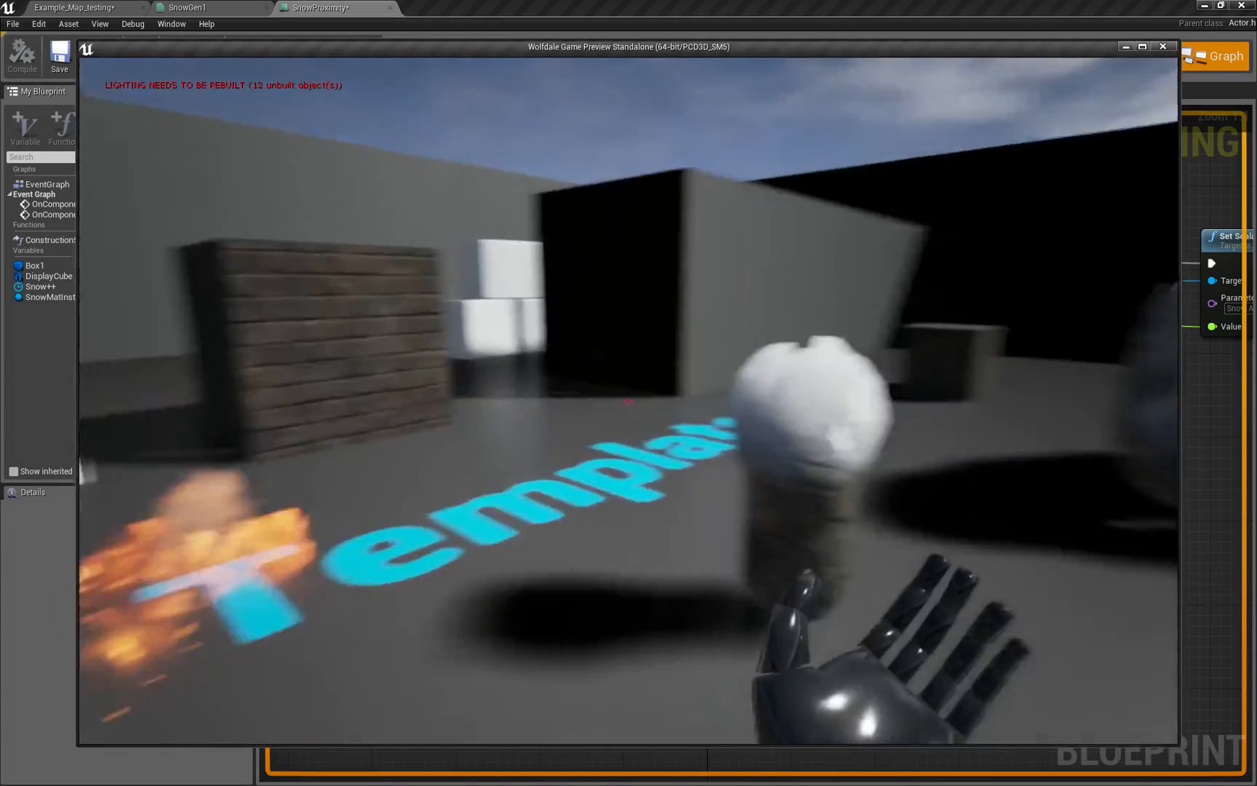
key(w)
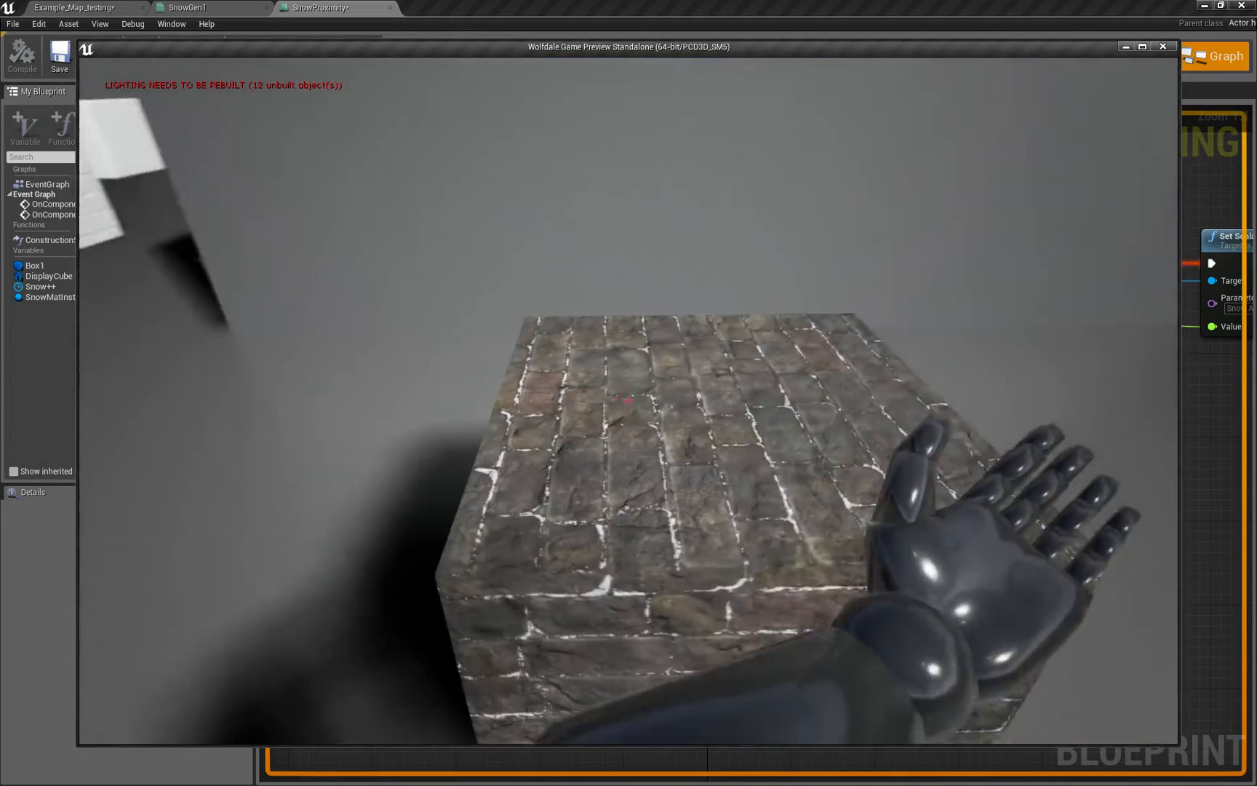
key(w)
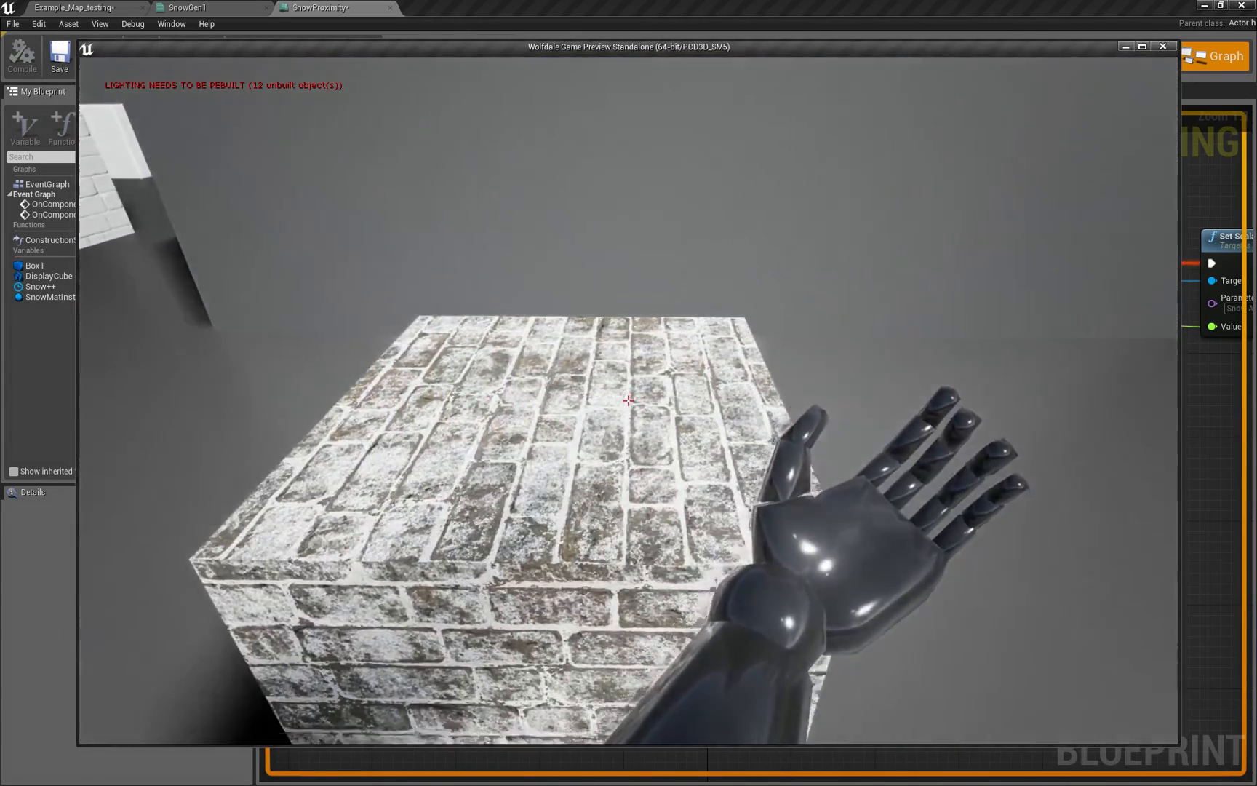
key(s)
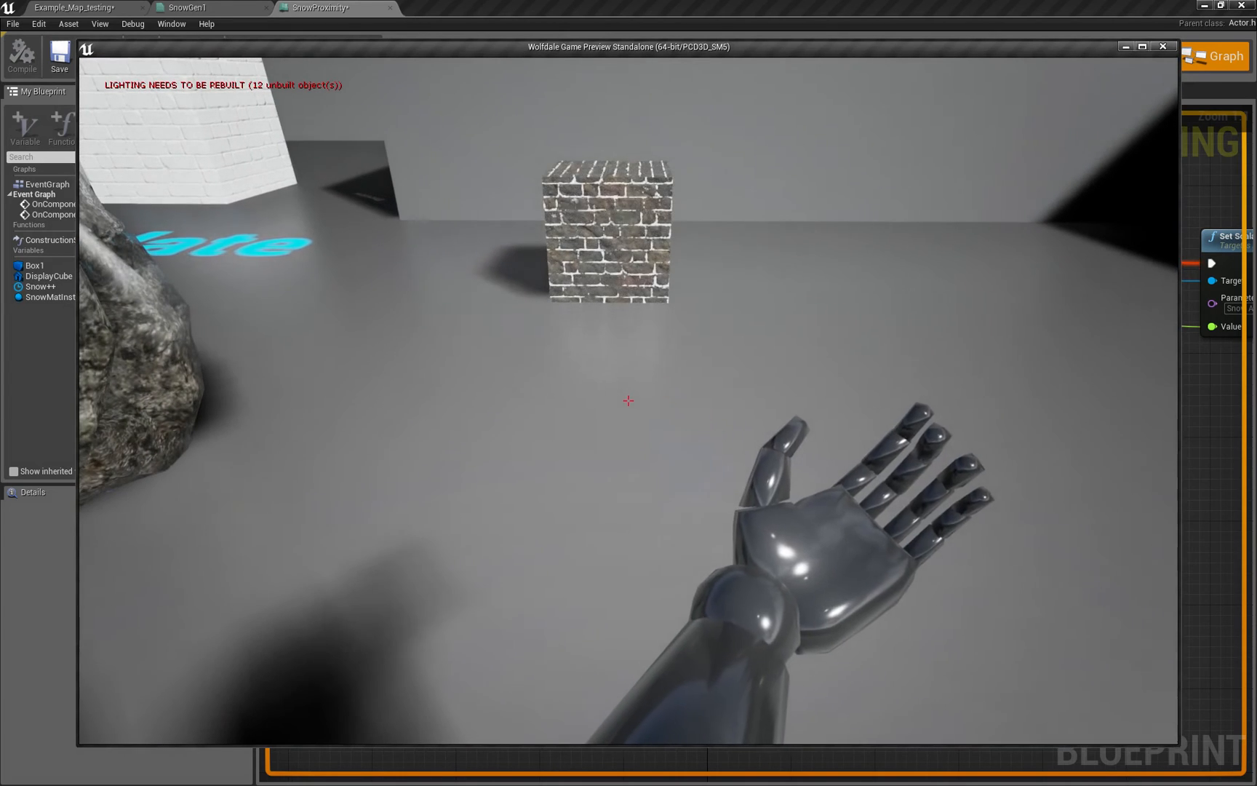
key(Escape)
scroll(551, 354, up, 2)
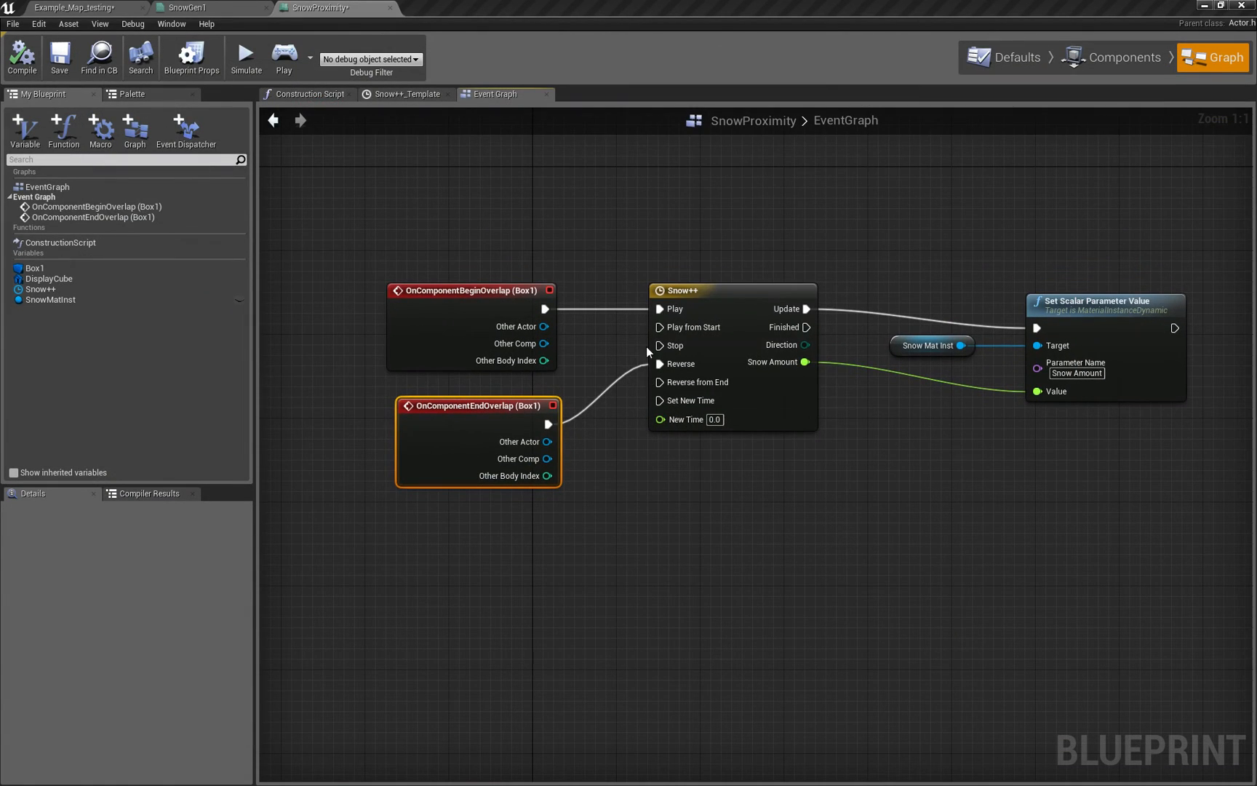
click(469, 301)
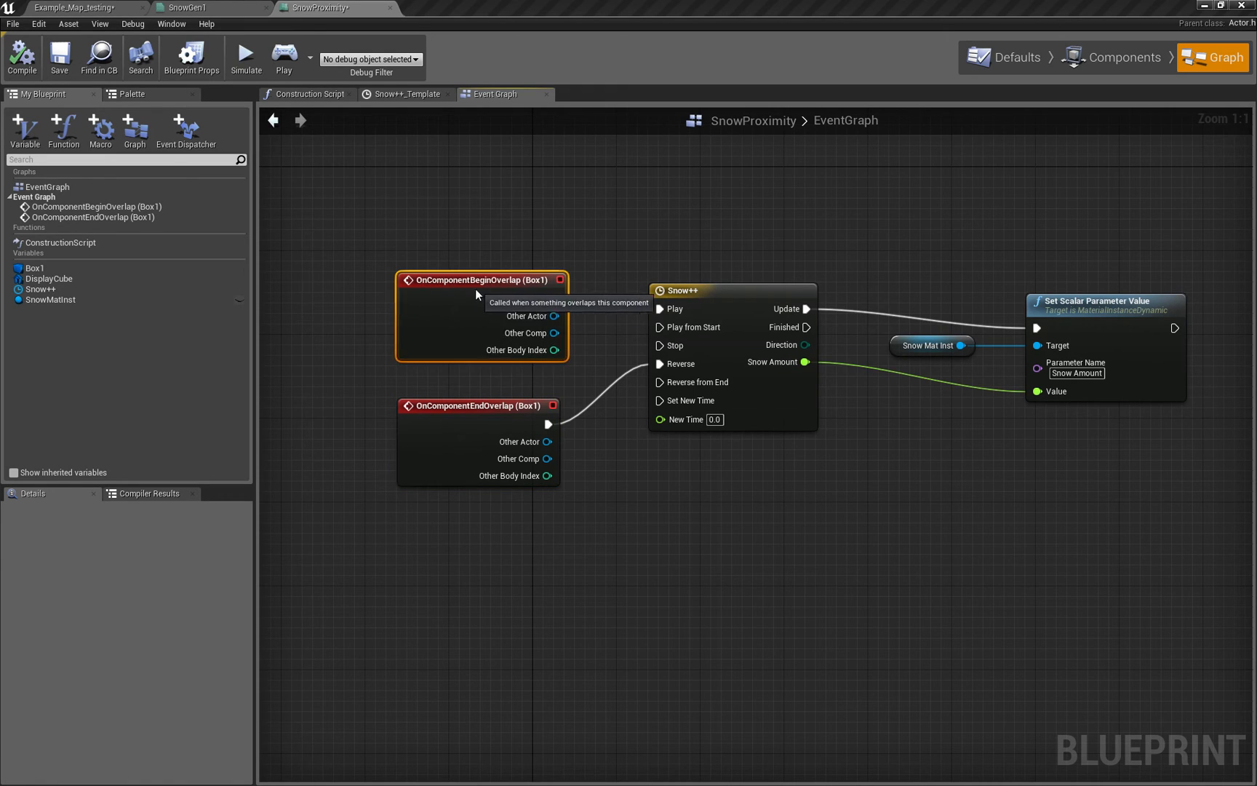
drag(546, 309, 660, 308)
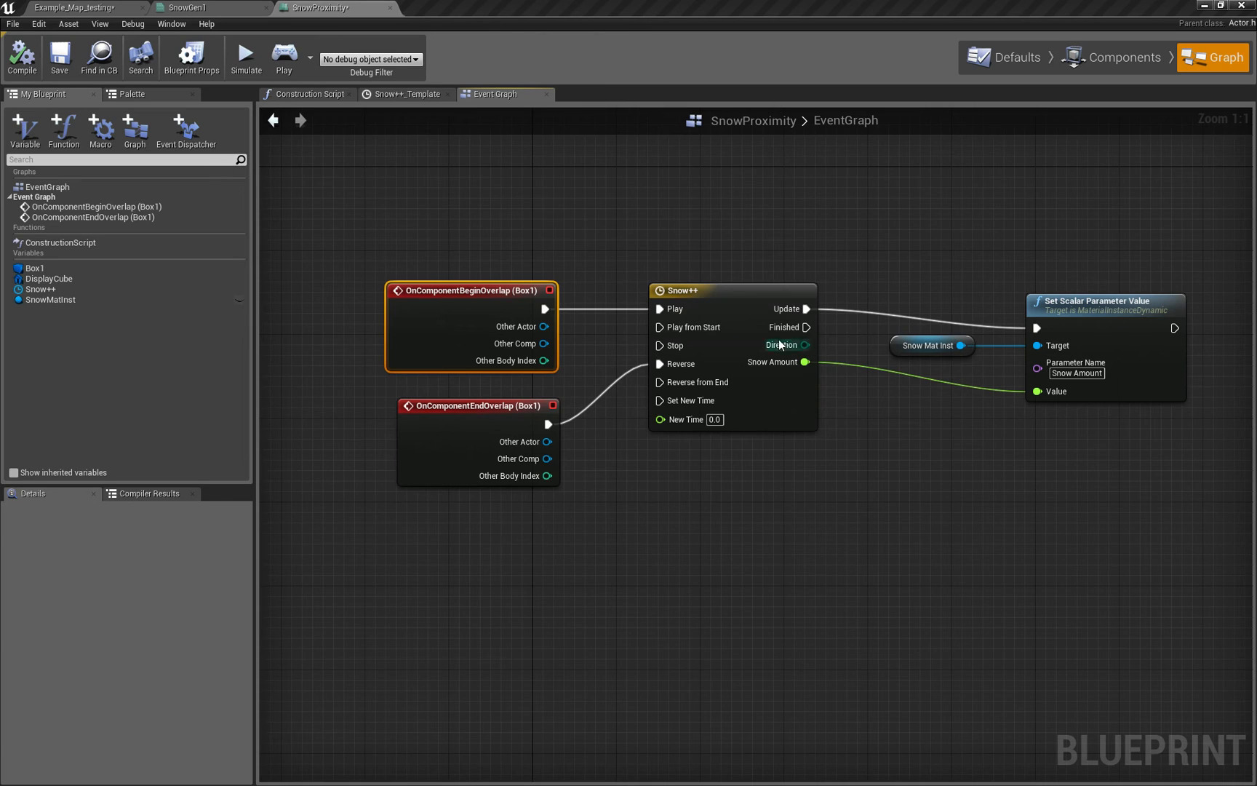
right_drag(819, 416, 757, 408)
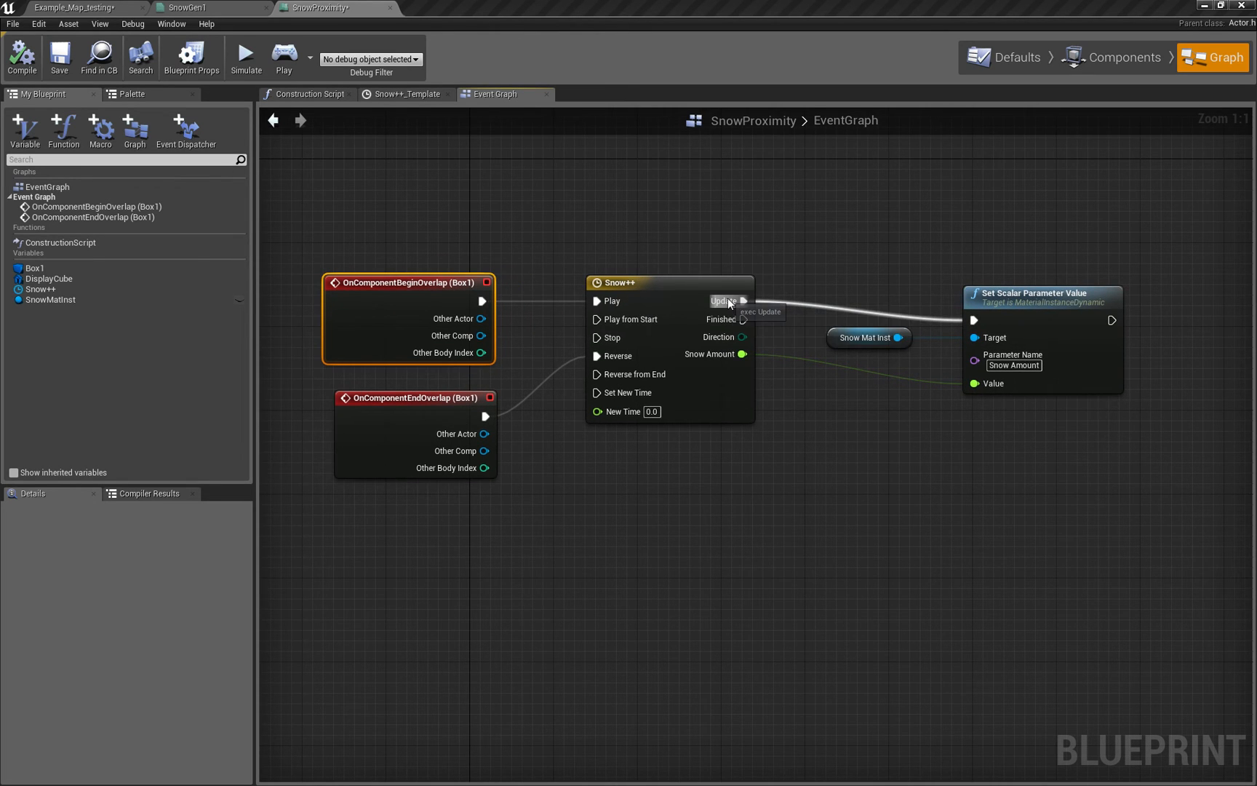
click(1033, 299)
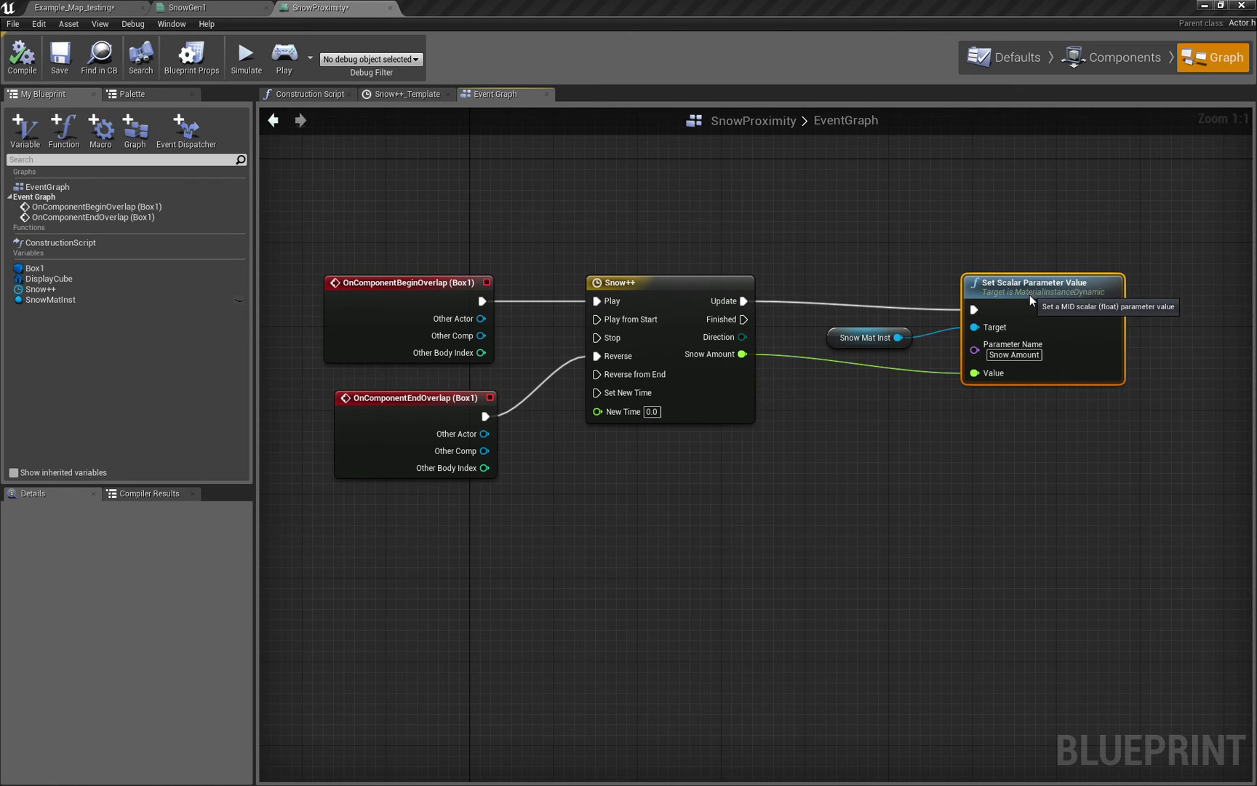
double_click(703, 402)
click(465, 97)
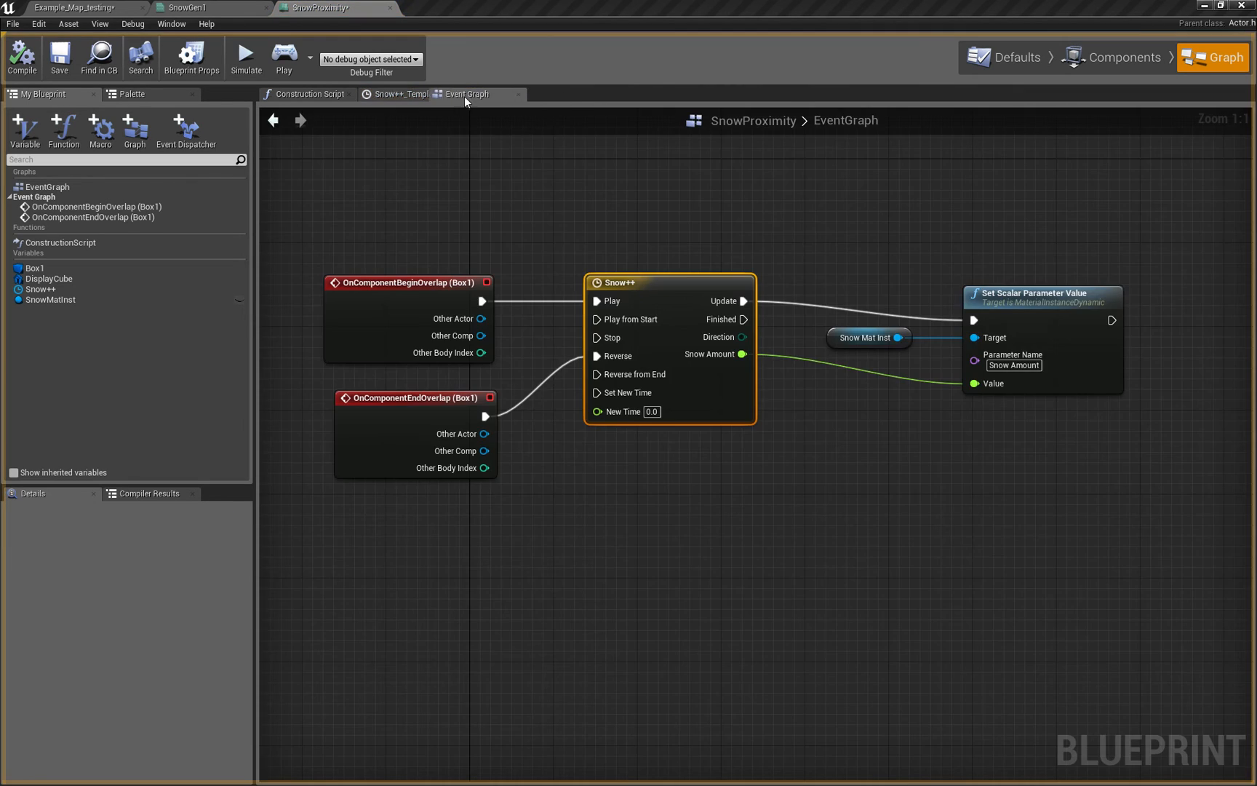
drag(465, 96, 426, 99)
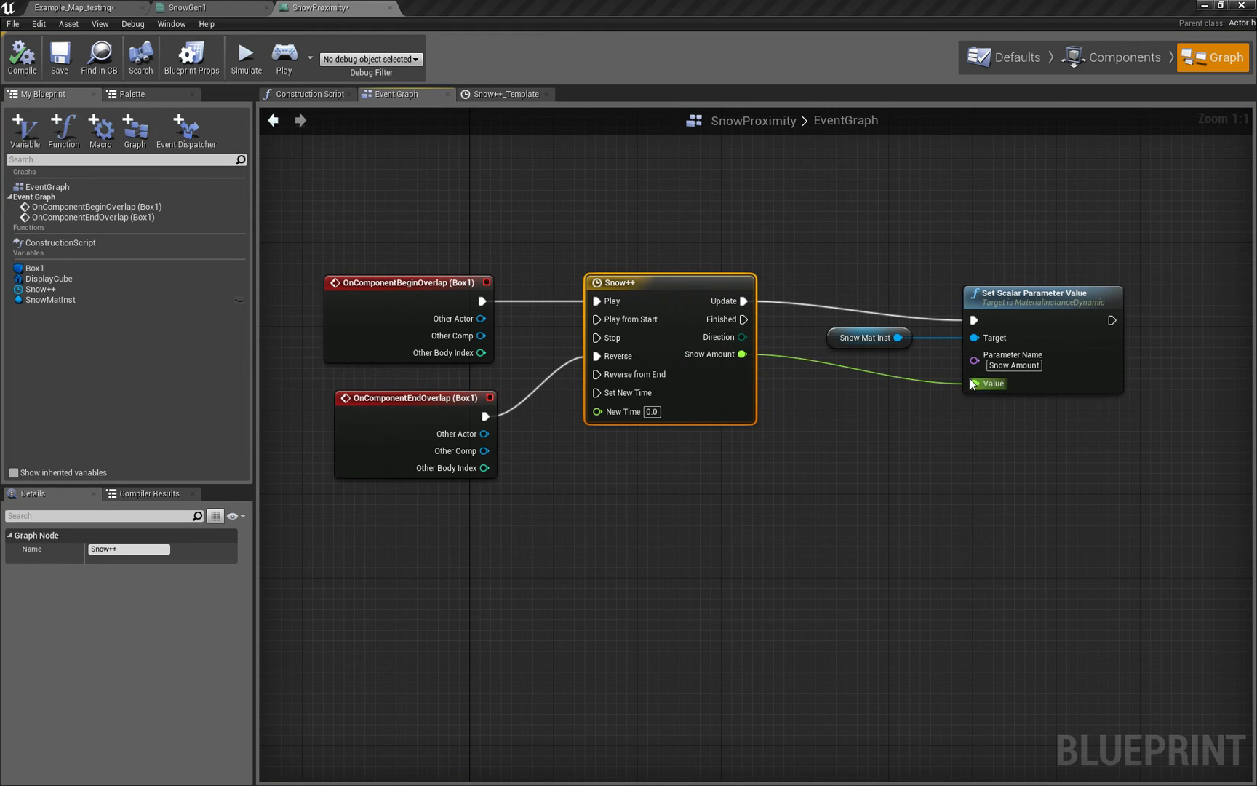
click(501, 93)
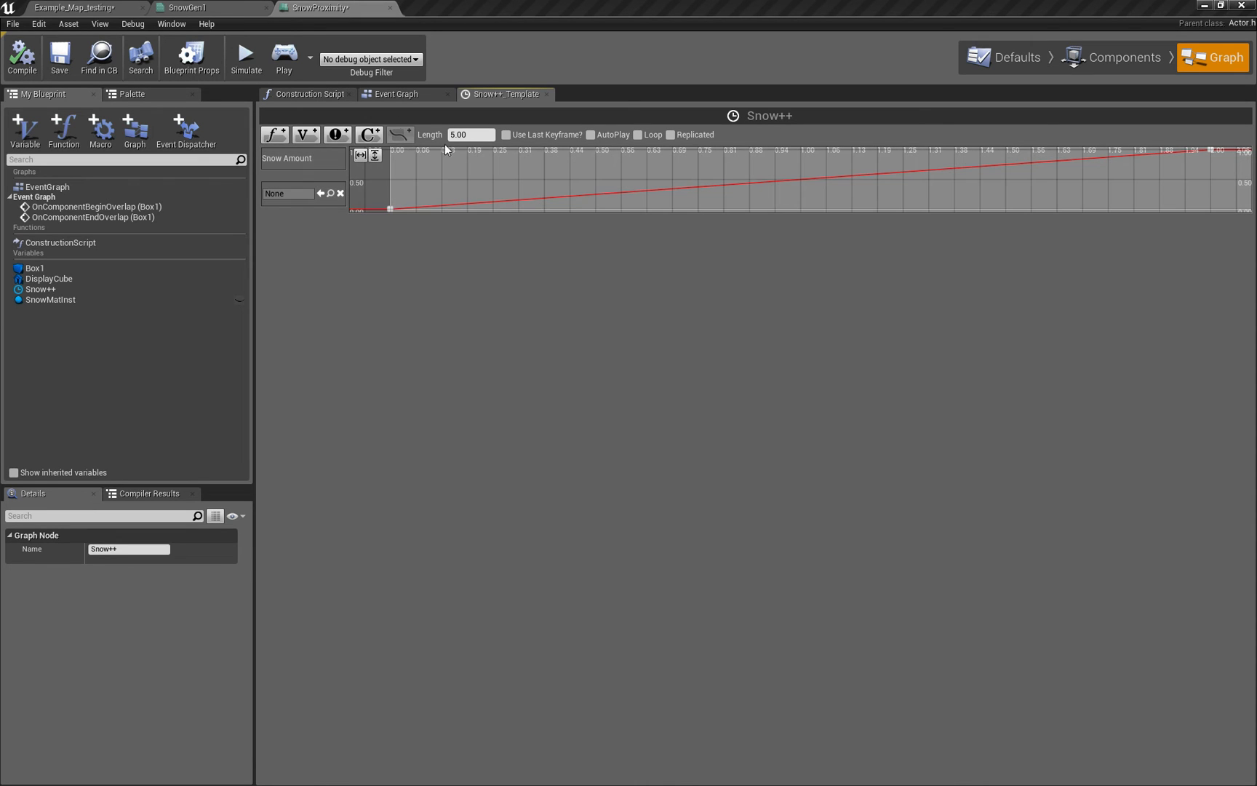
click(396, 94)
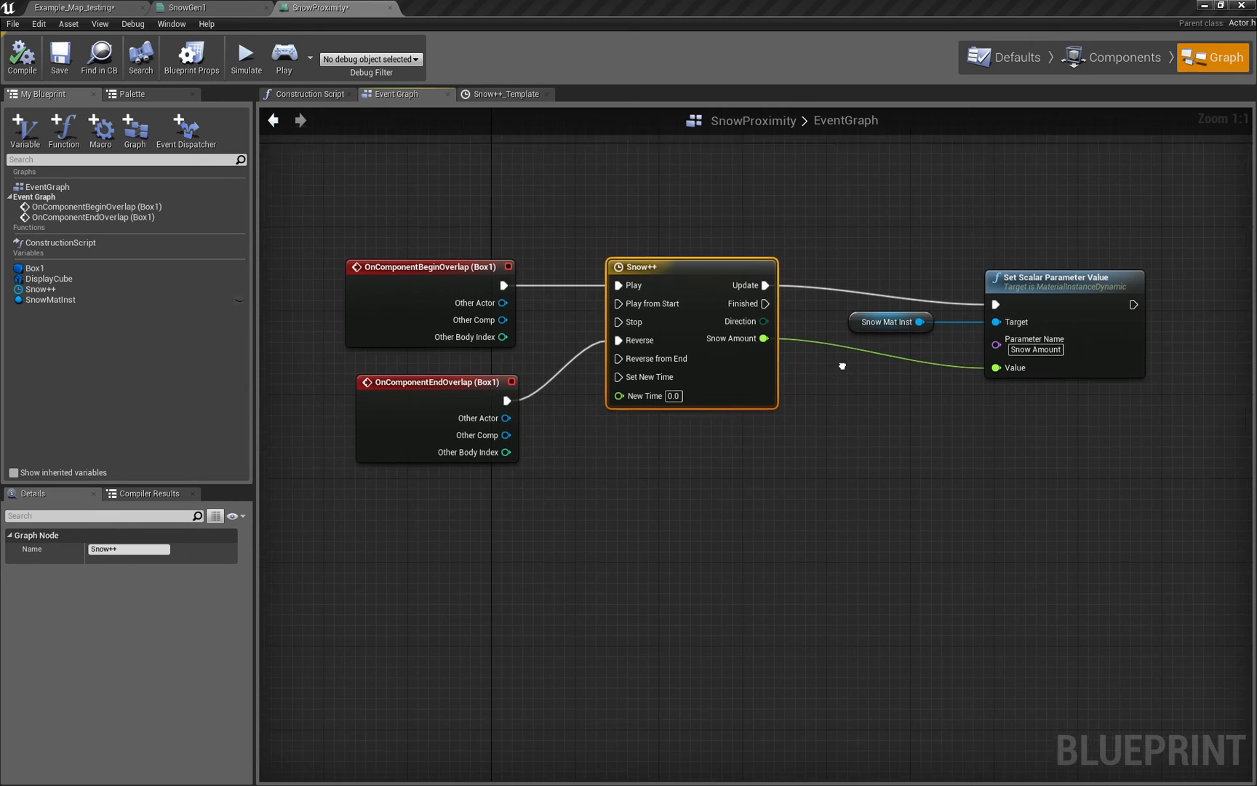
mouse_move(432, 376)
mouse_down()
mouse_move(399, 369)
mouse_move(409, 379)
mouse_up()
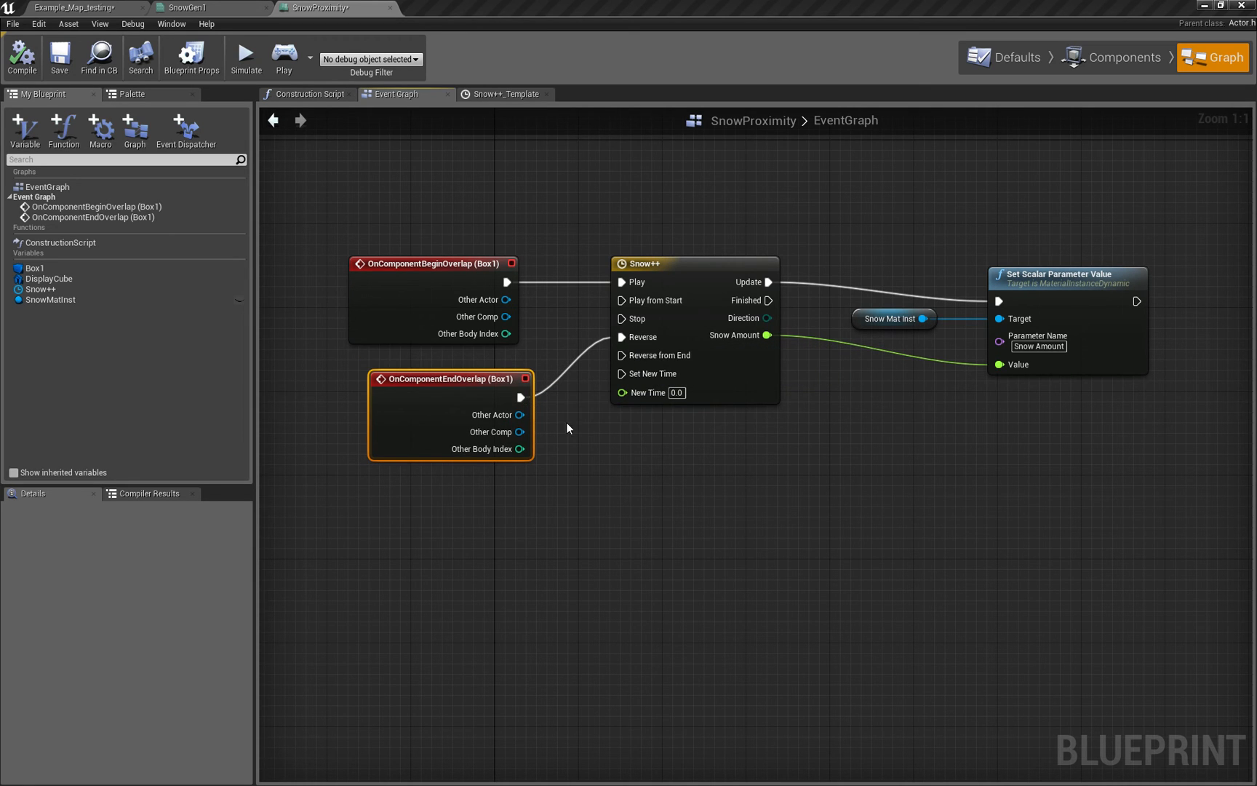
- Rewire OnComponentEndOverlap from Snow++ Reverse to its Stop input and start a preview
alt+click(630, 336)
drag(521, 397, 630, 319)
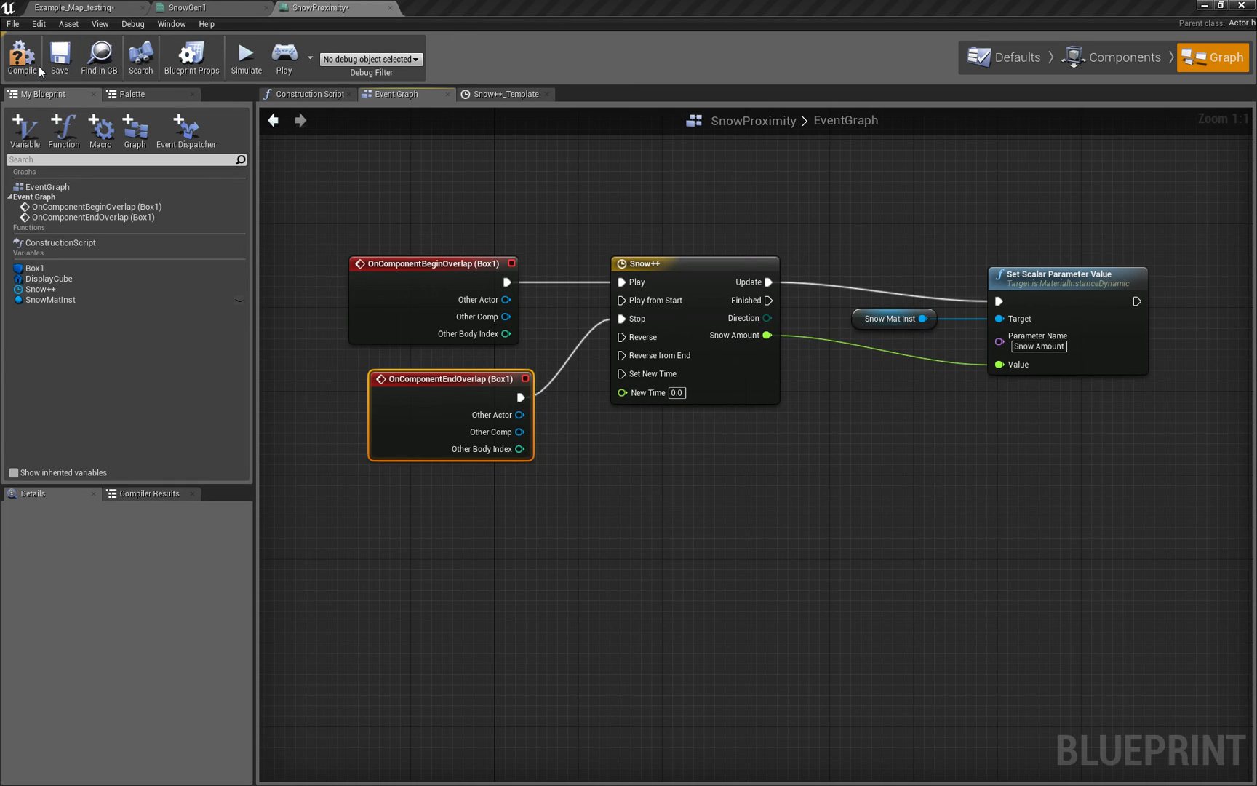
click(283, 57)
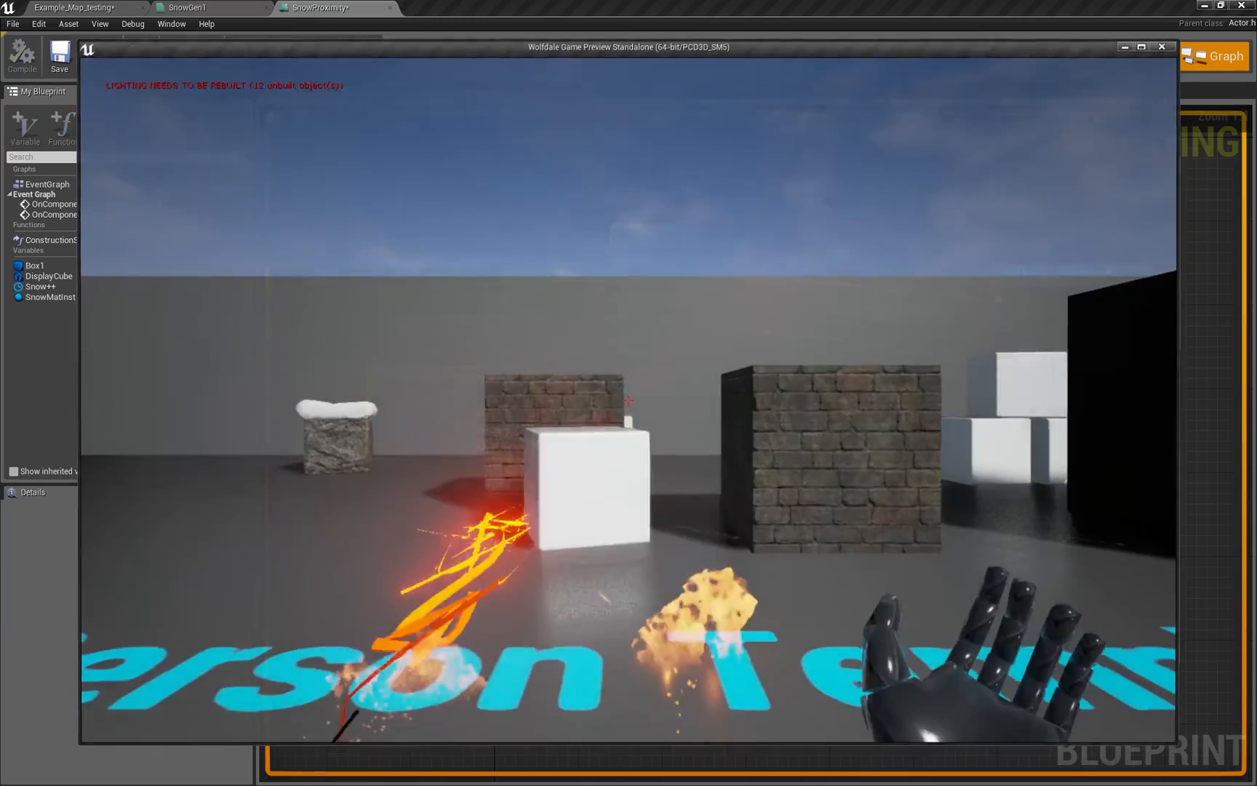
- Walk around and up to the stone cube in game to trigger the snow
key(d)
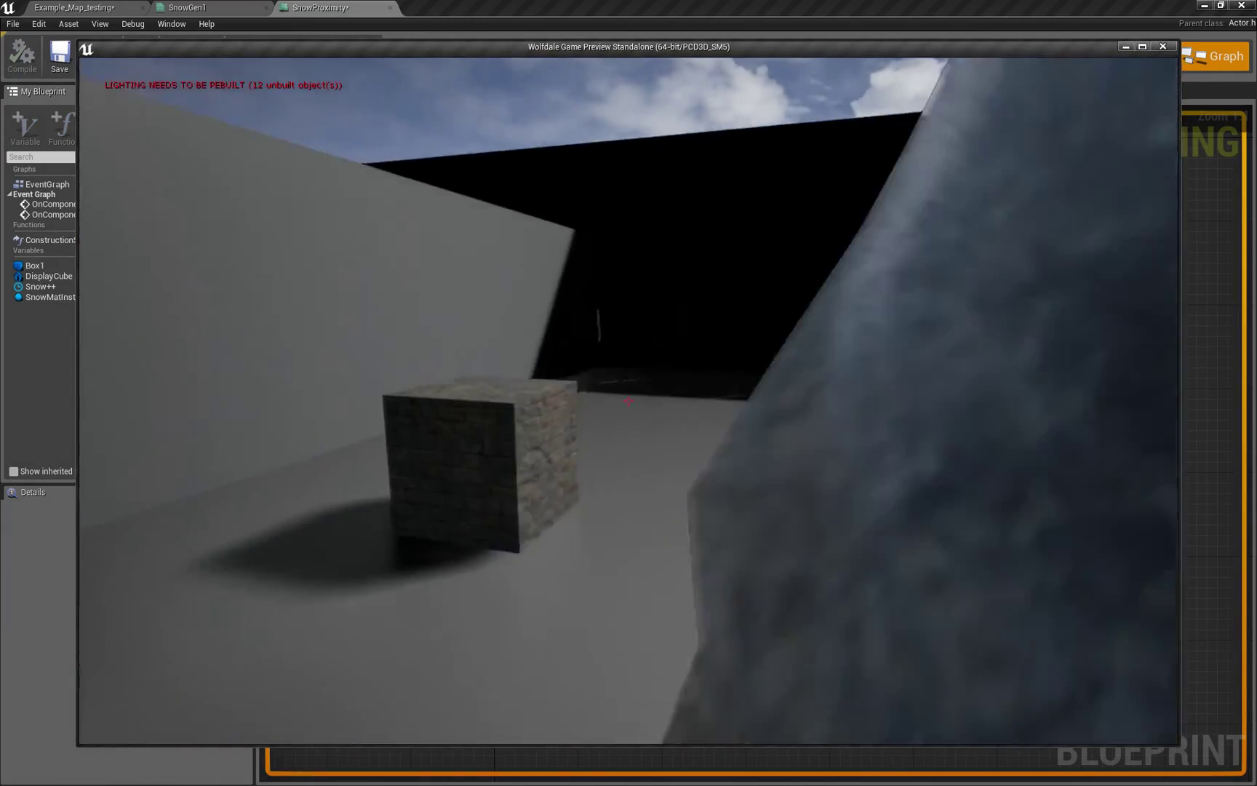
key(w)
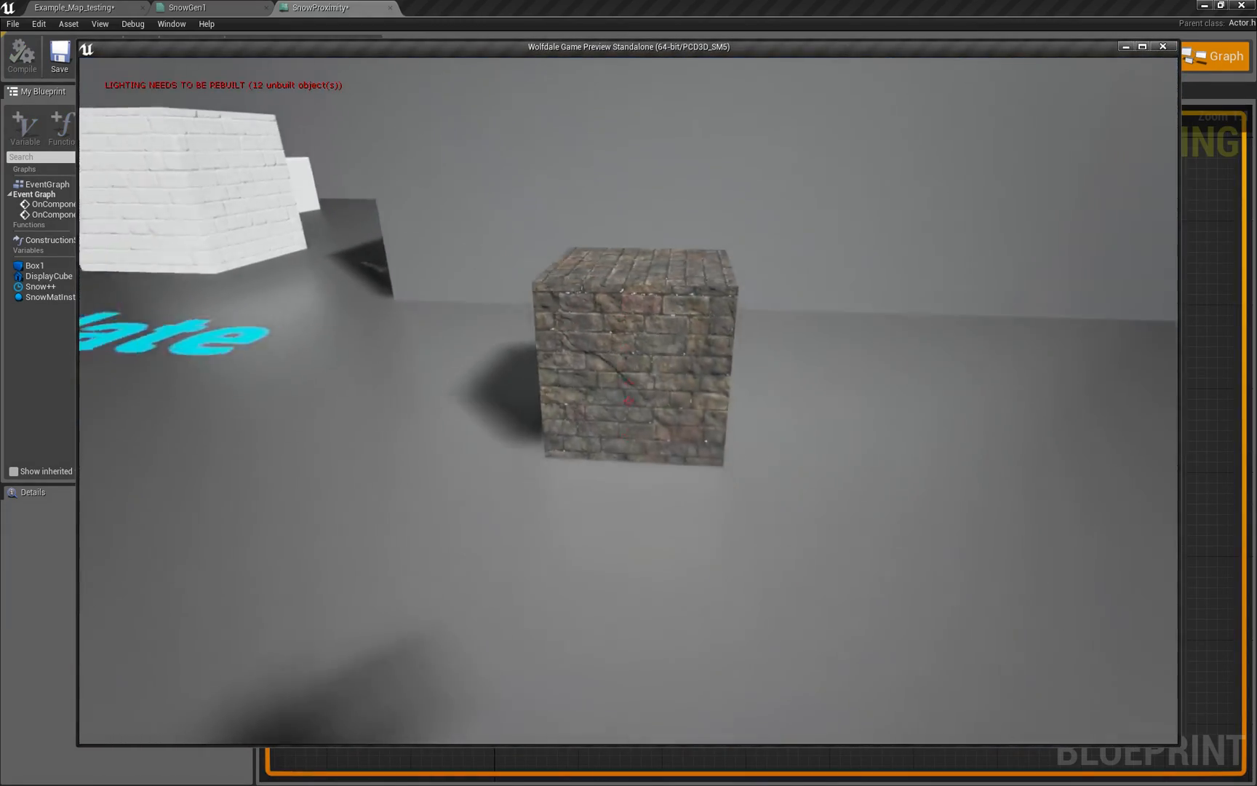
key(w)
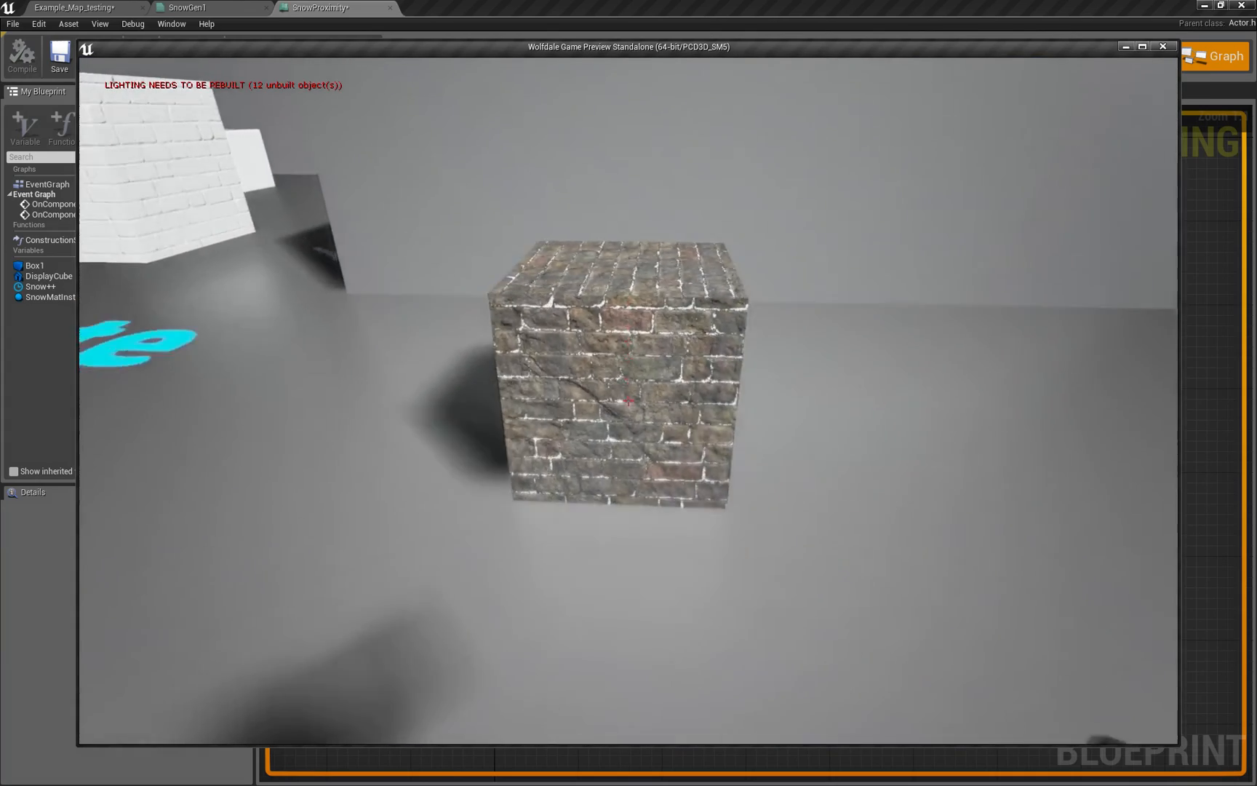
key(s)
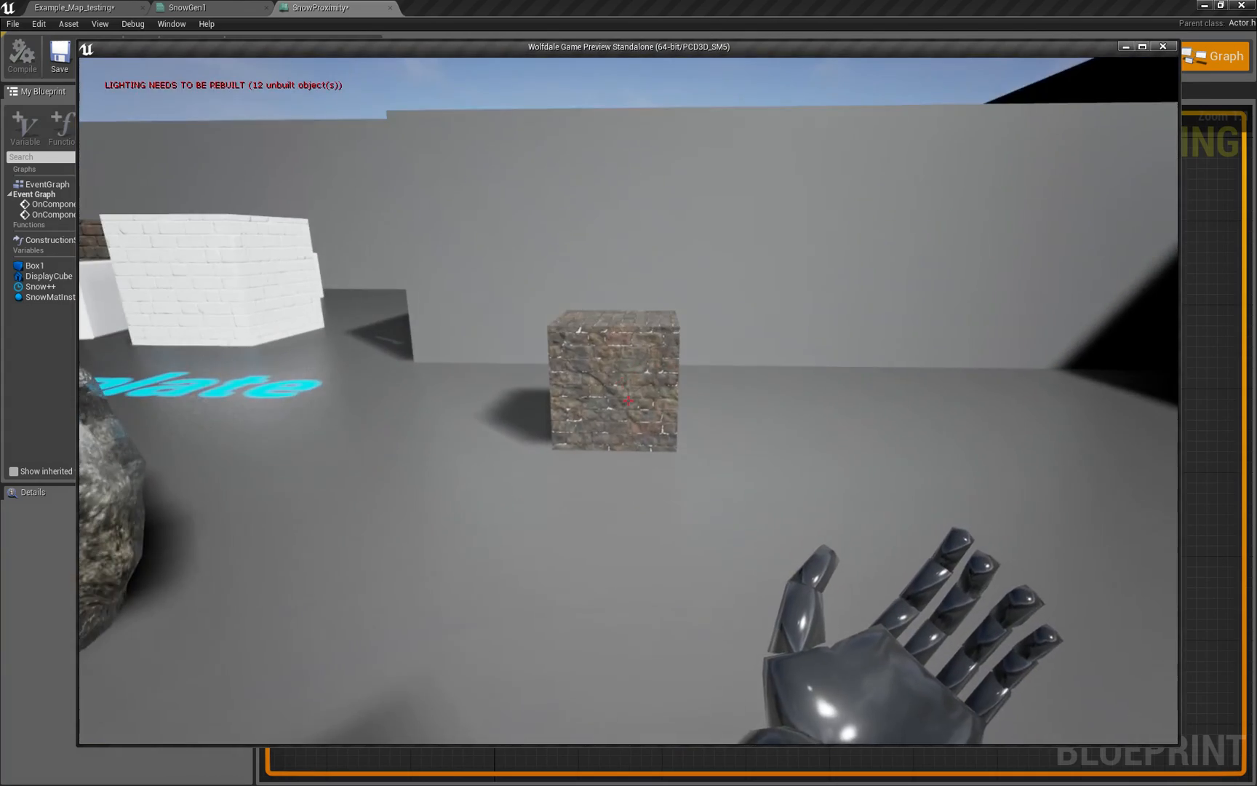
key(w)
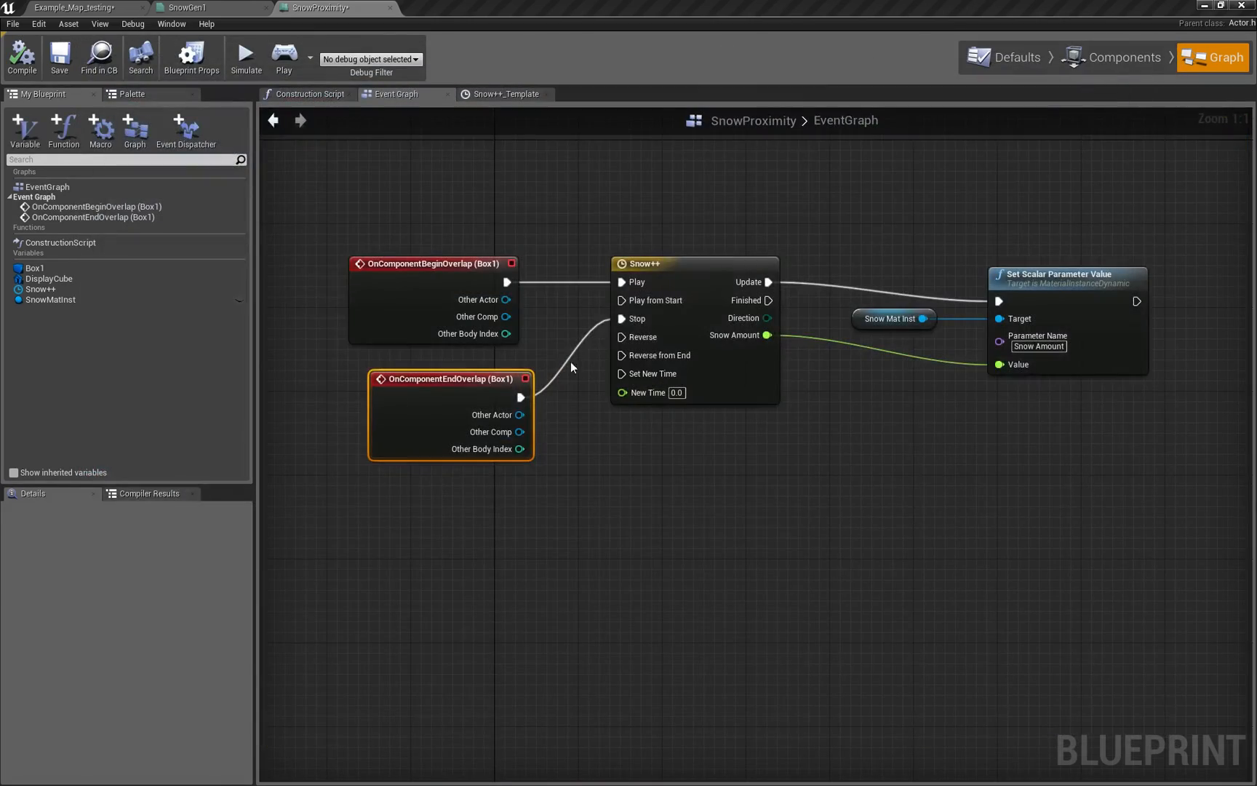
- Reconnect OnComponentEndOverlap's exec pin to the Snow++ Reverse input
key(super)
key(super)
drag(520, 396, 529, 399)
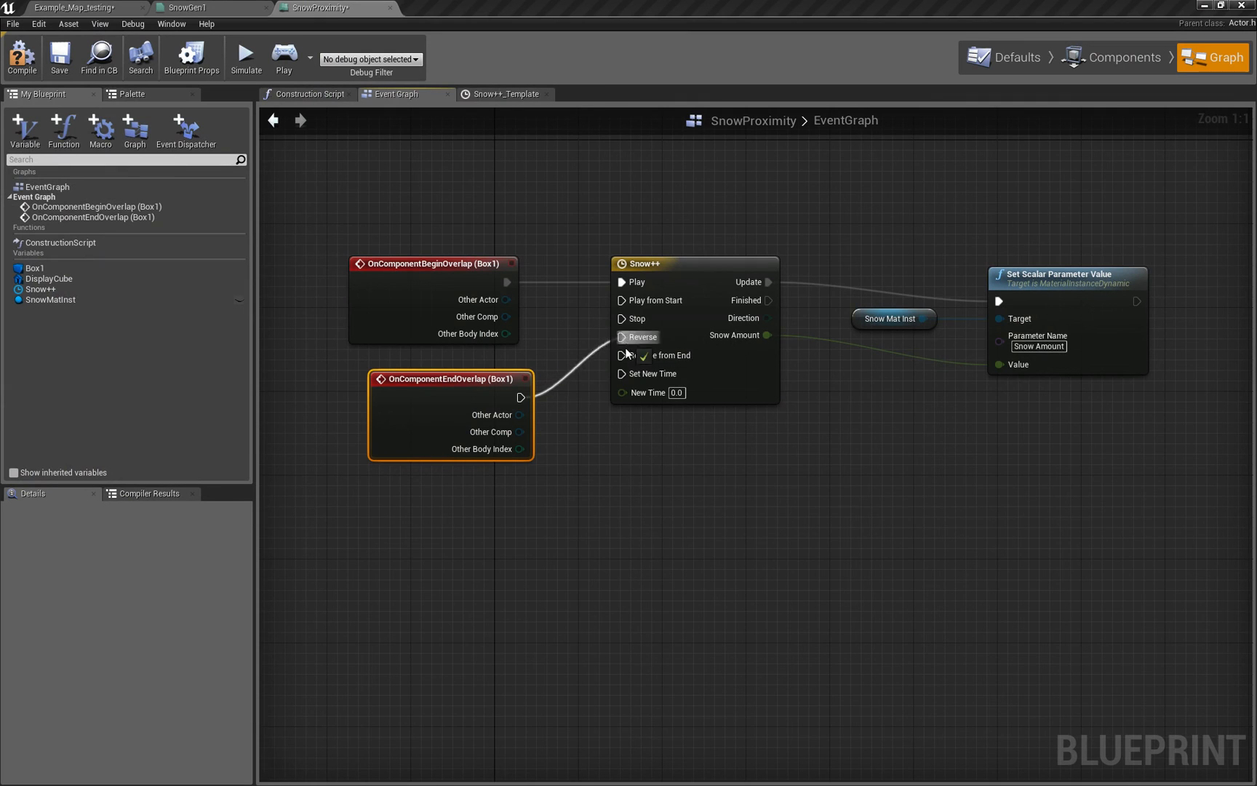
drag(619, 339, 620, 339)
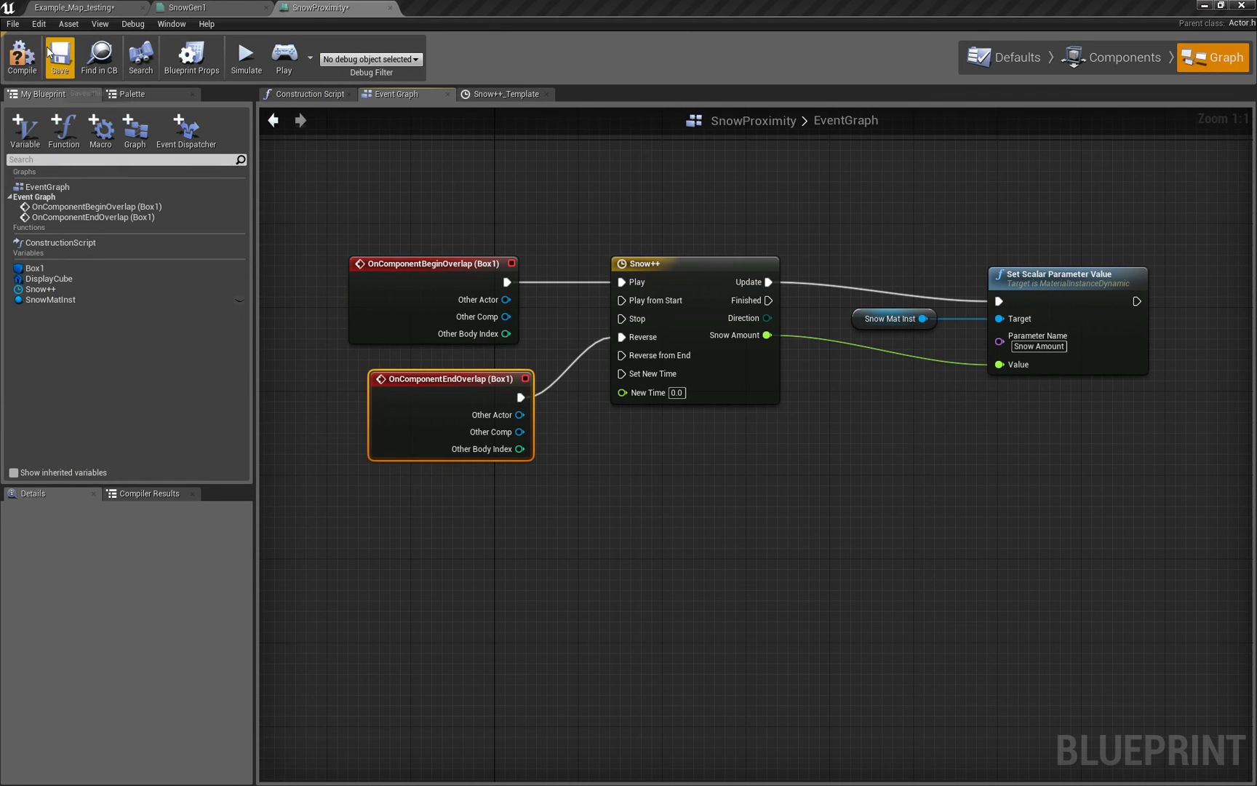
- Preview the level, approaching and leaving the cube so snow builds then fades
click(285, 61)
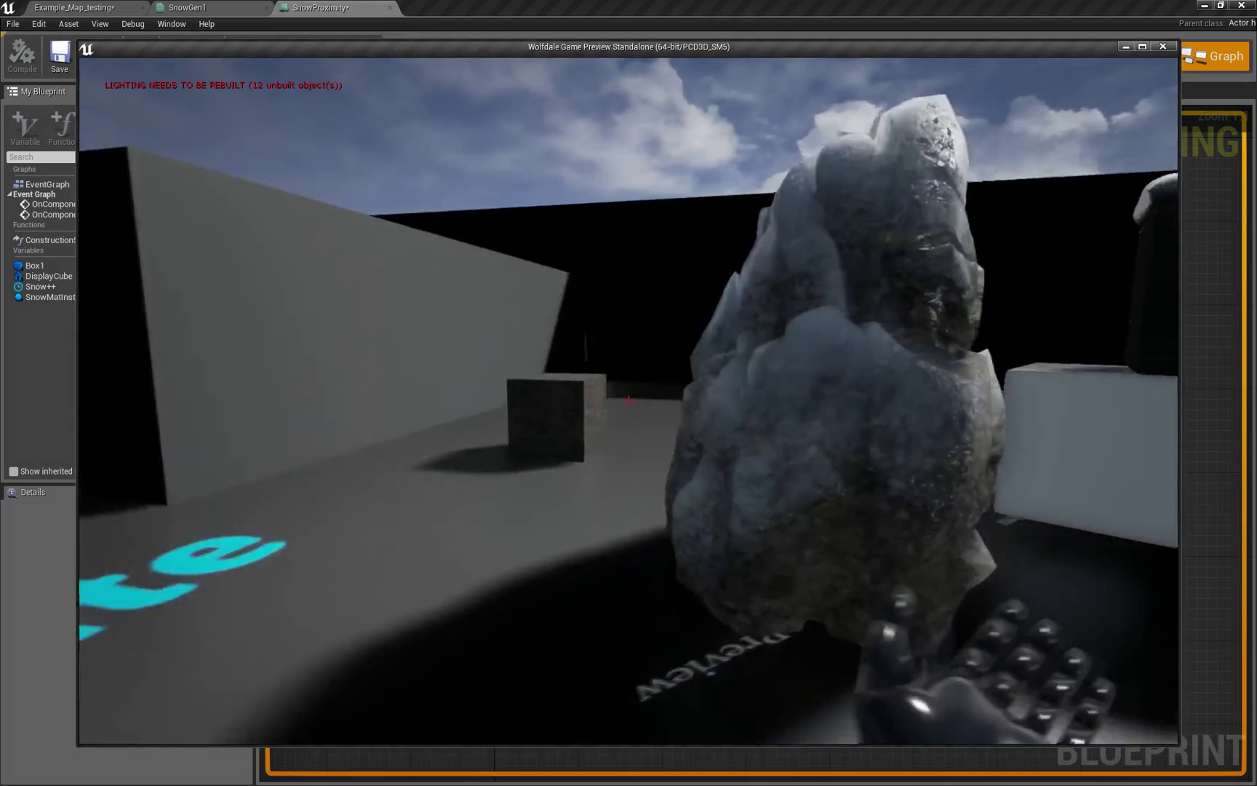
drag(628, 402, 630, 401)
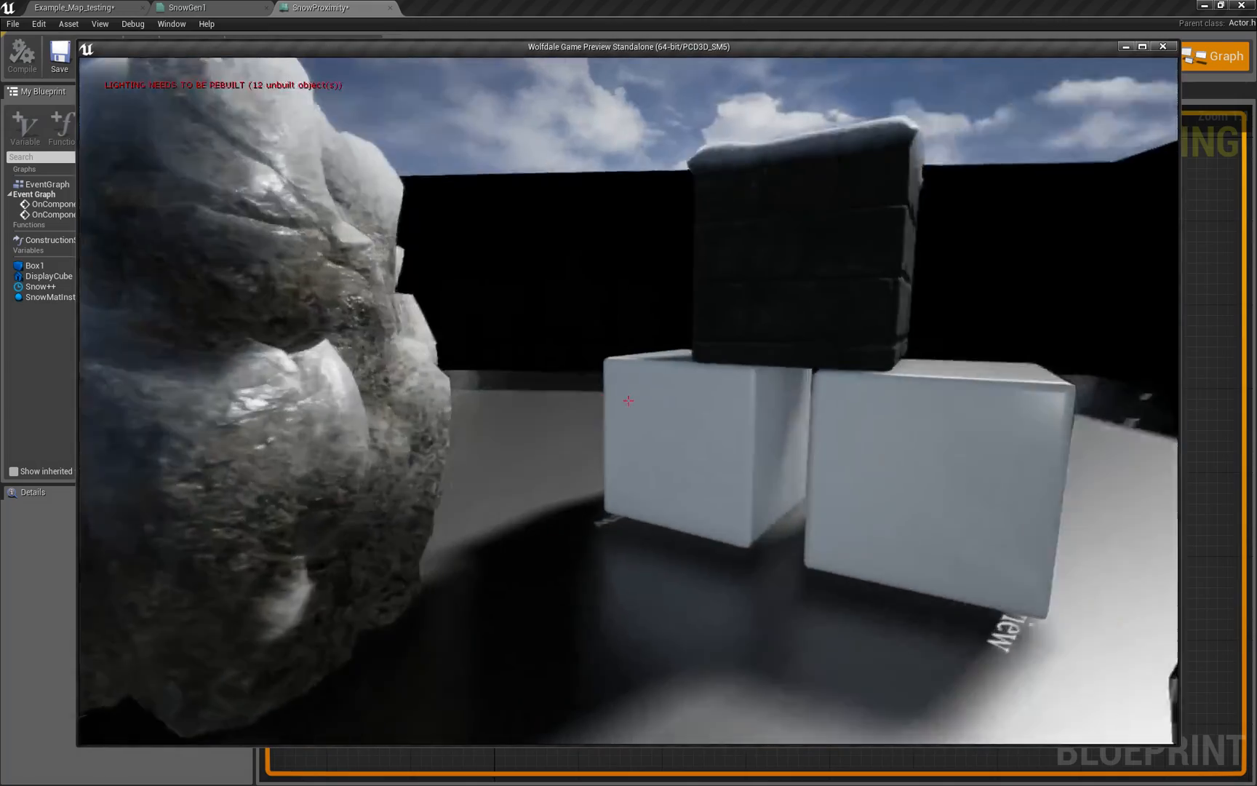
key(w)
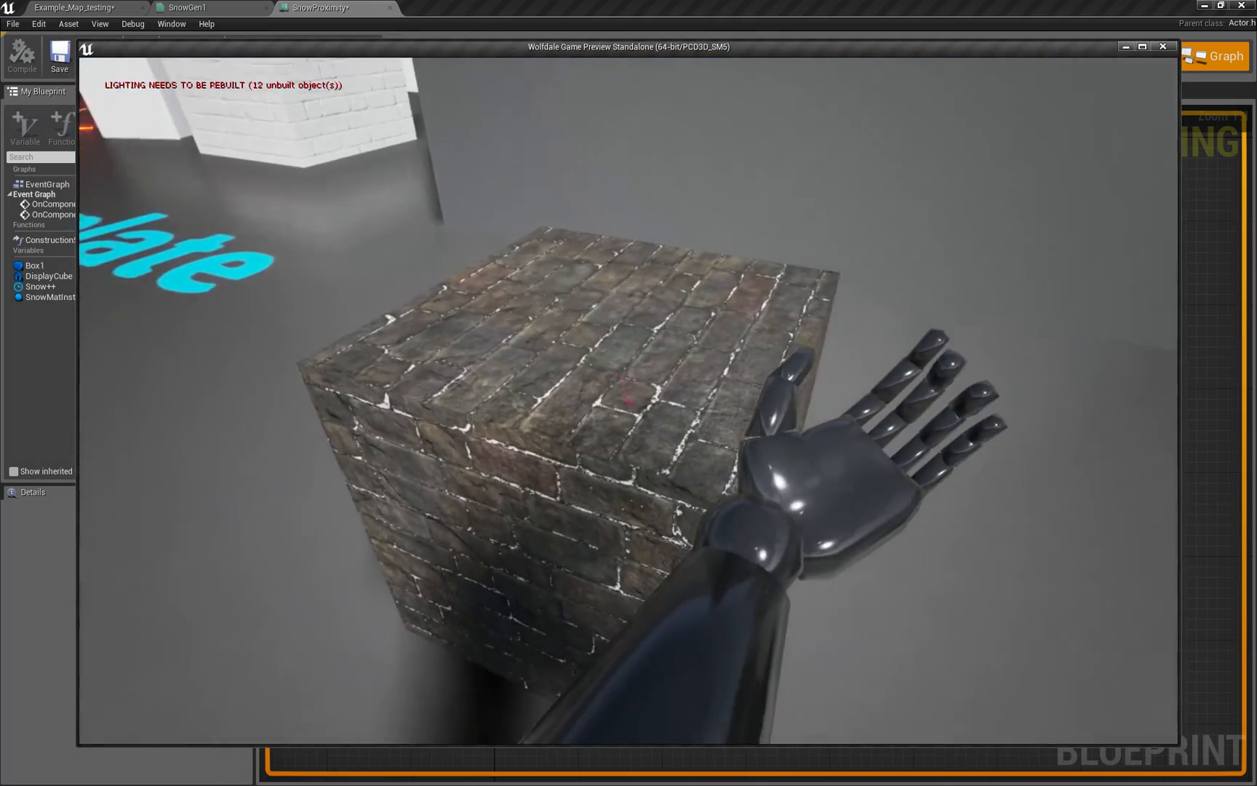
key(s)
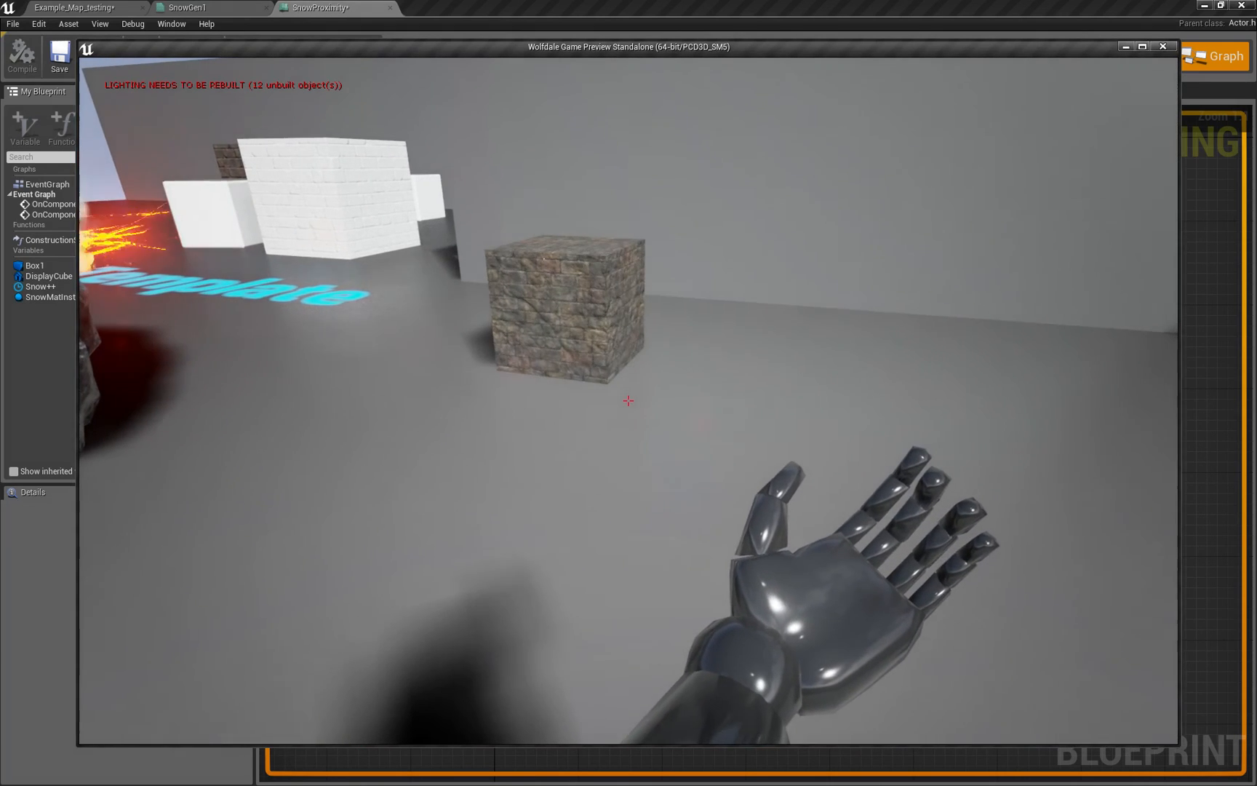
key(Escape)
right_drag(589, 218, 572, 214)
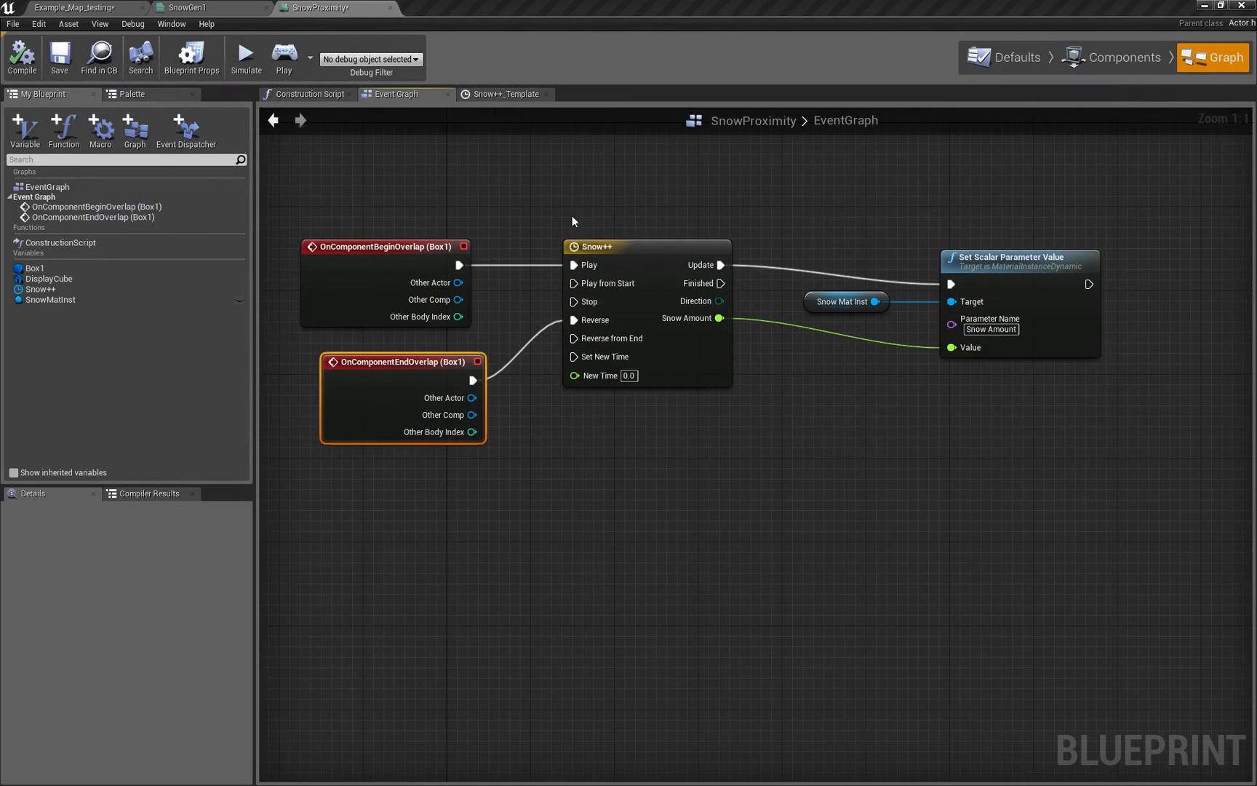
- Set the Snow Amount curve's last keyframe to 5, fit the curve vertically and compile
double_click(649, 248)
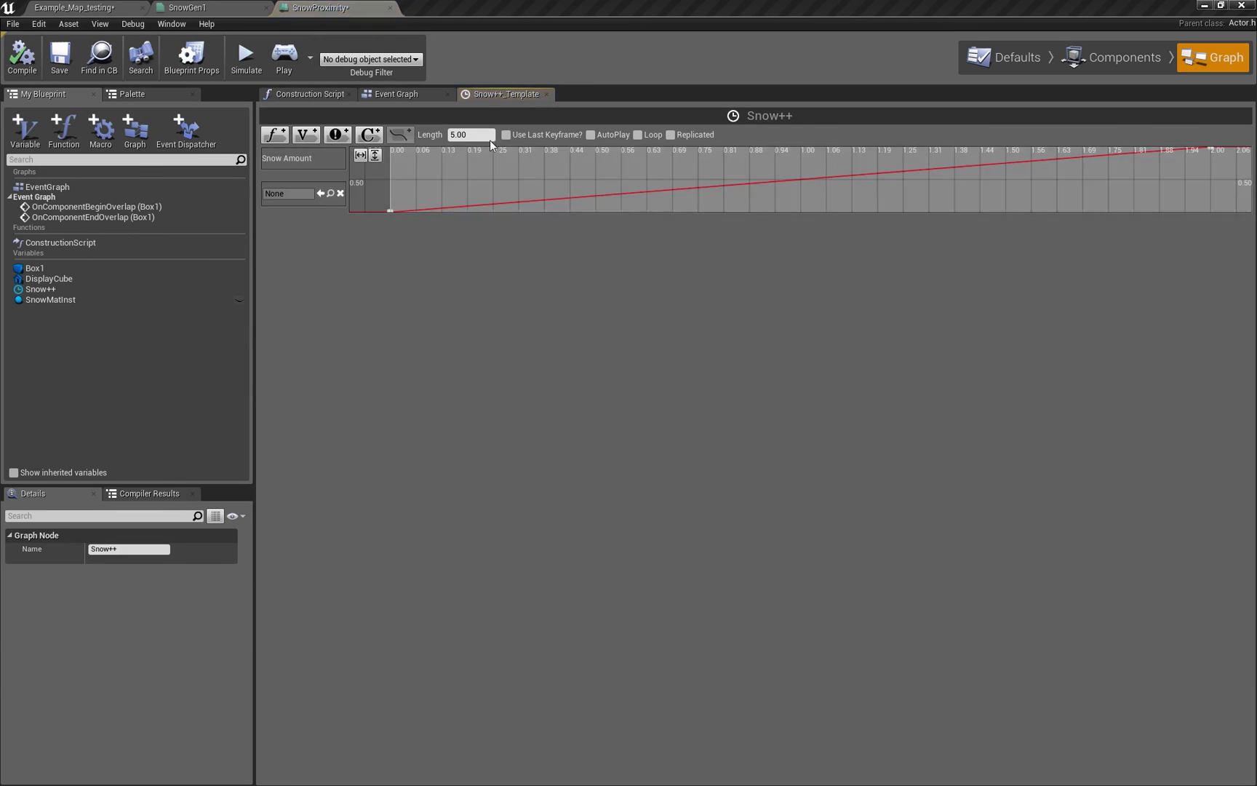
click(1211, 146)
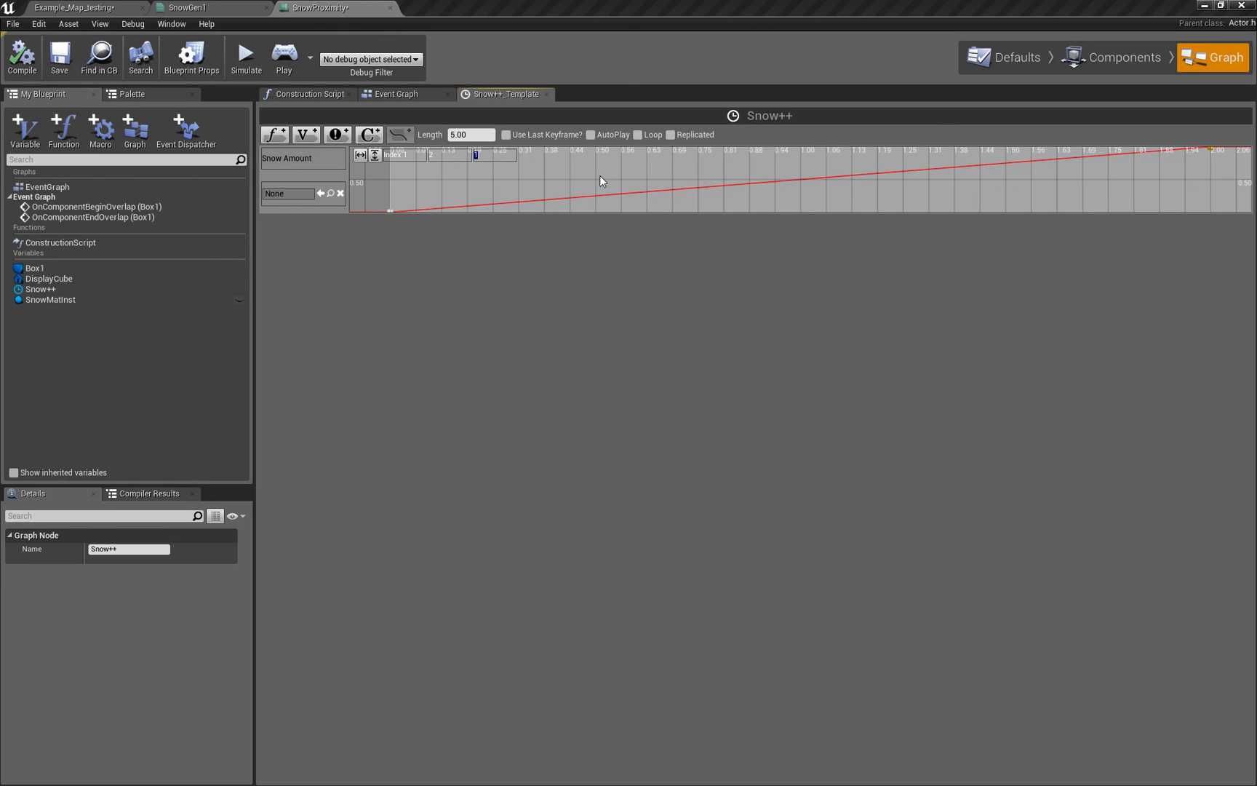
text(5)
key(Return)
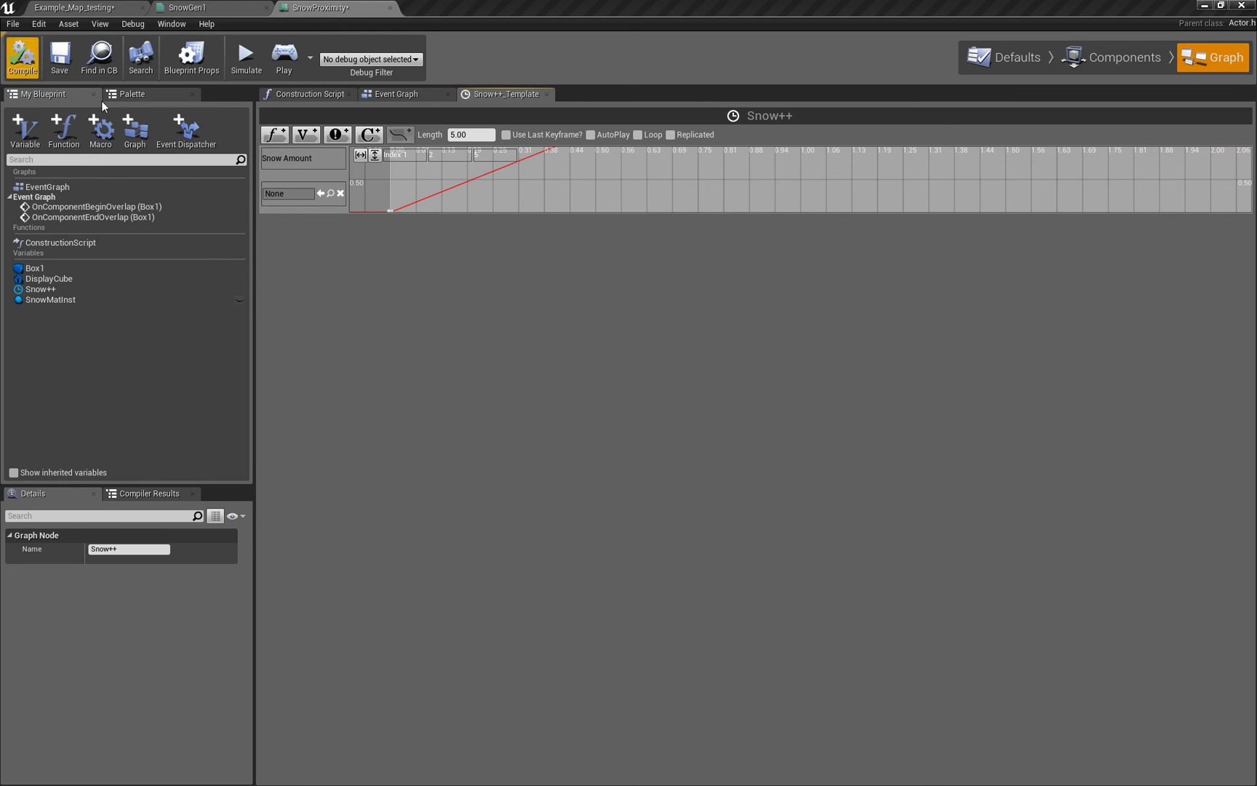
click(374, 155)
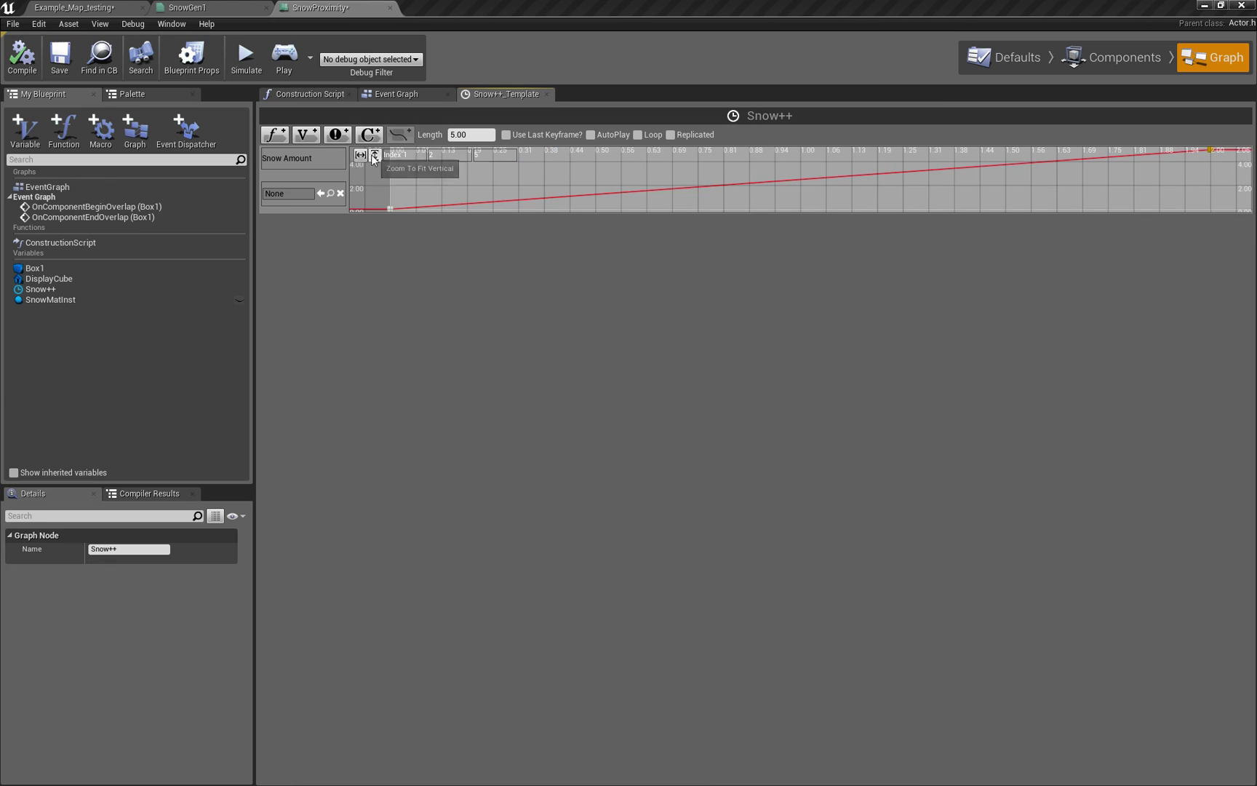
click(22, 56)
- Play the level and circle the cube as it turns fully white, then back off
click(284, 56)
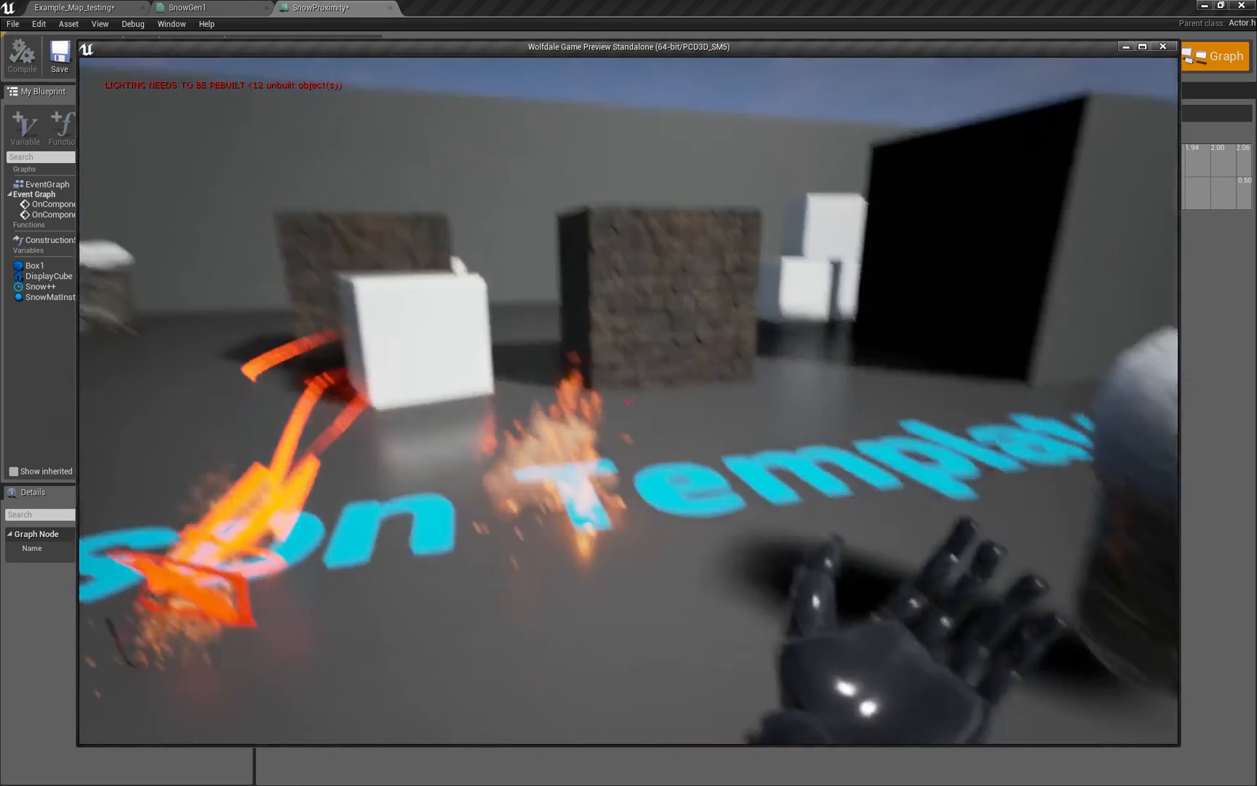
key(w)
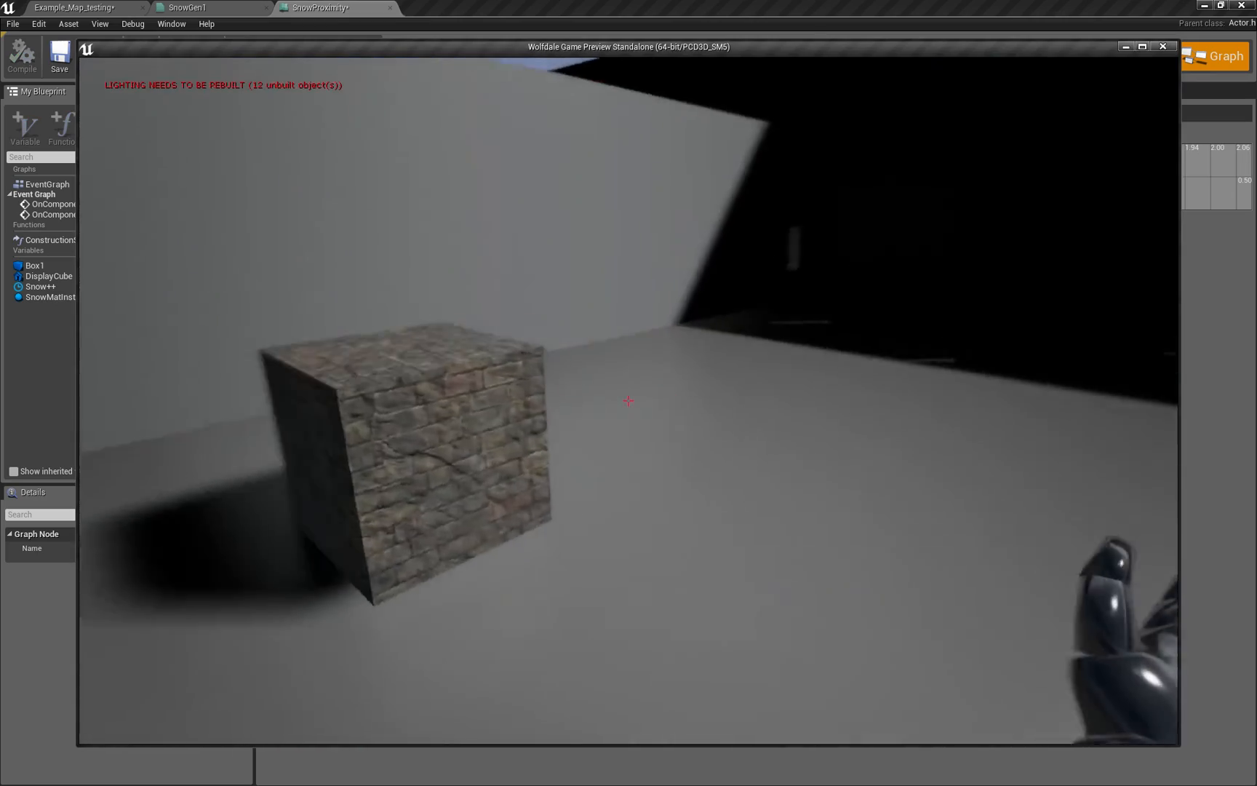
key(w)
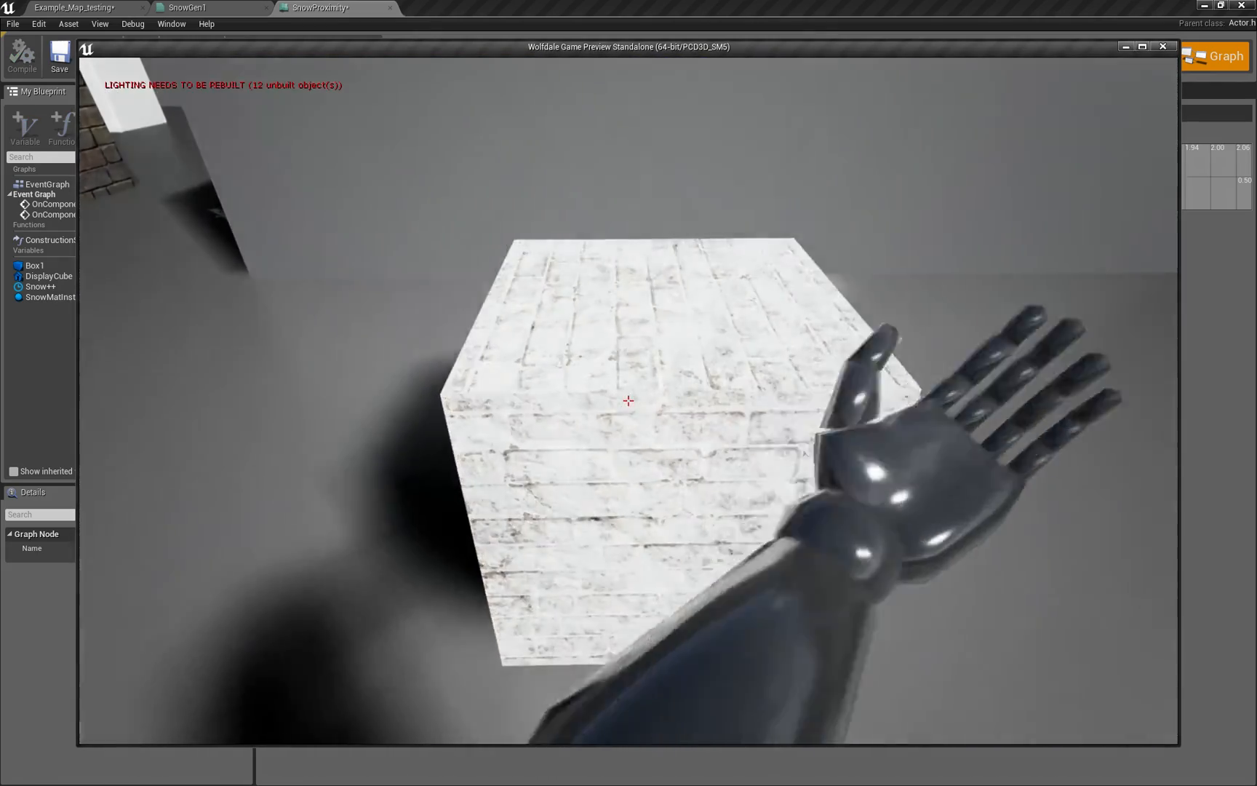
key(w)
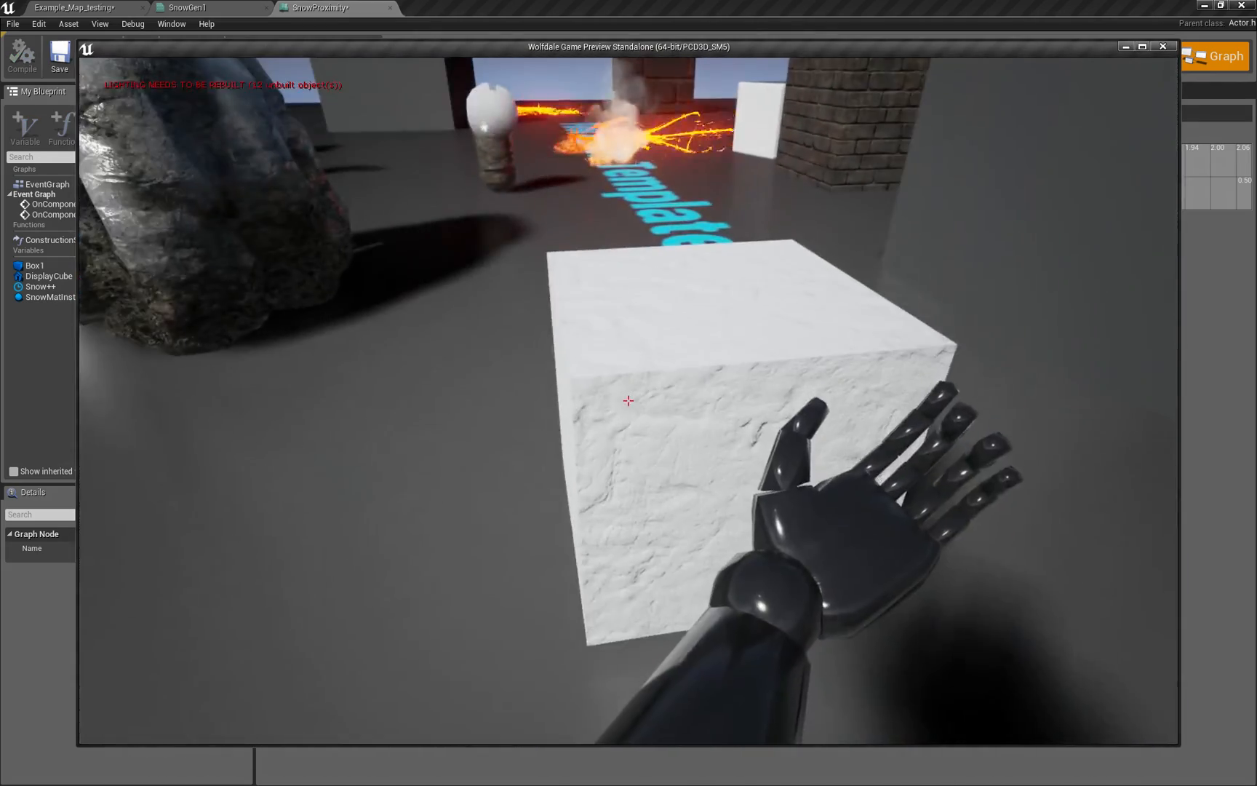
key(w)
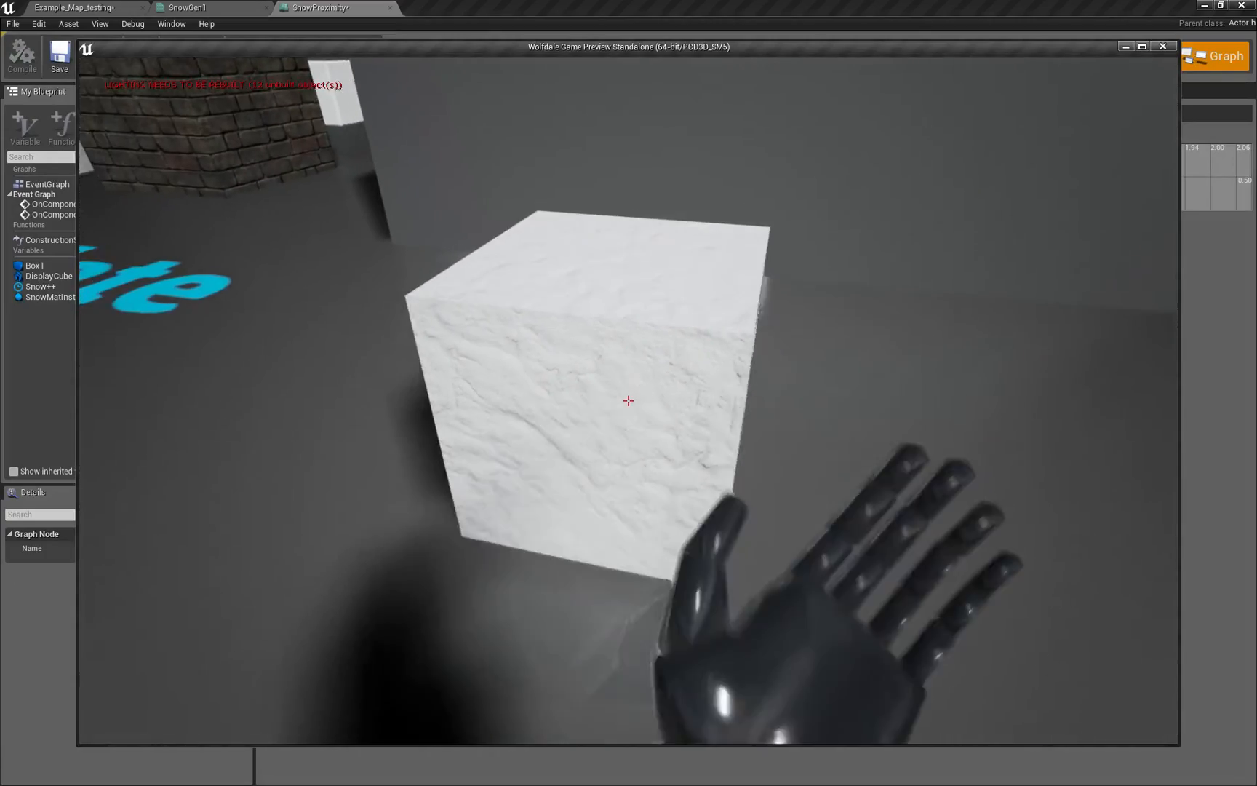
key(s)
- Move toward and away from the cube repeatedly to retrigger the snow, then end the preview
key(w)
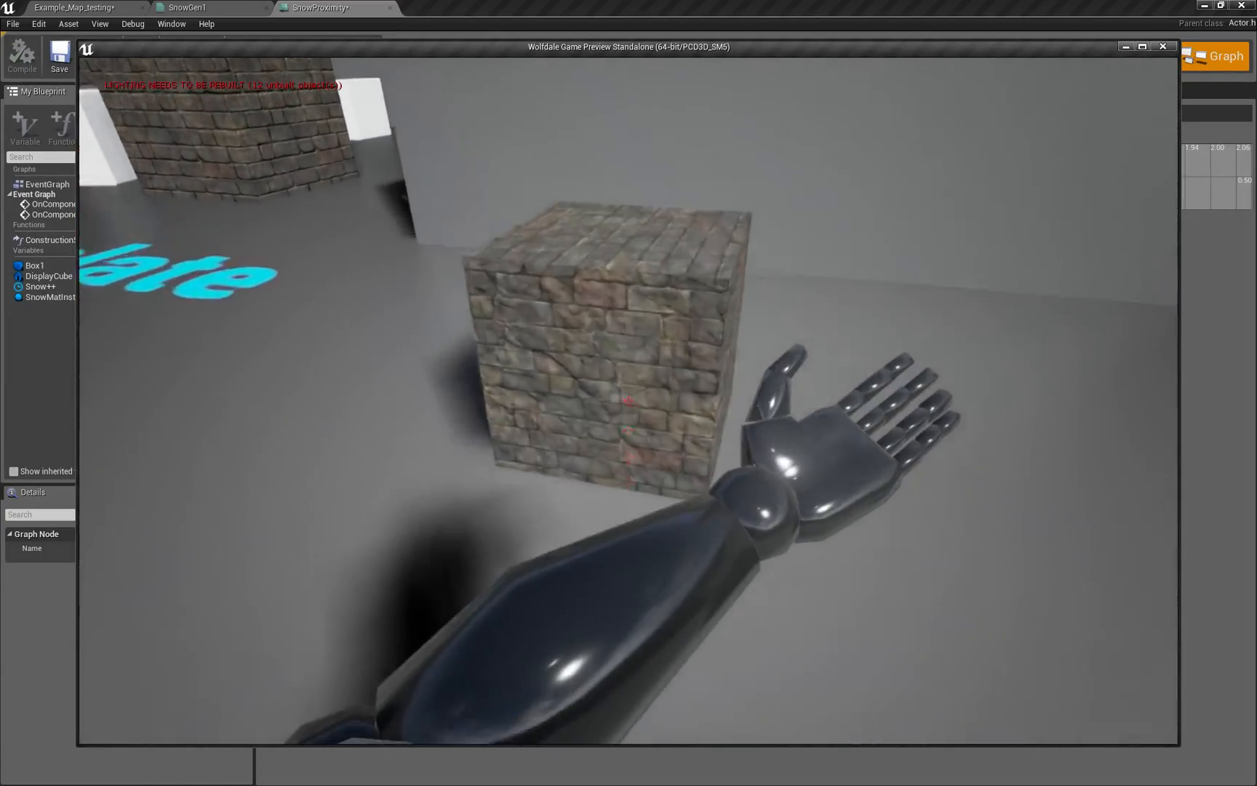
key(s)
key(w)
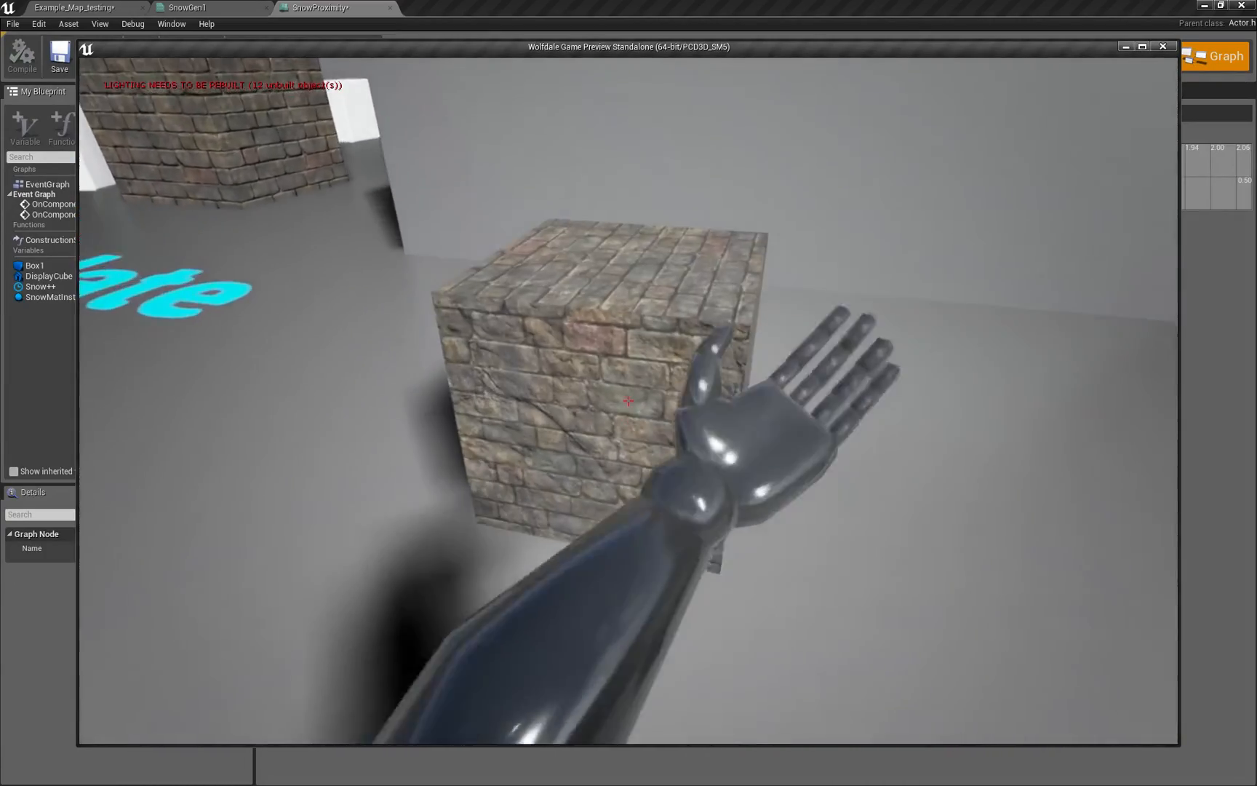
key(s)
key(s)
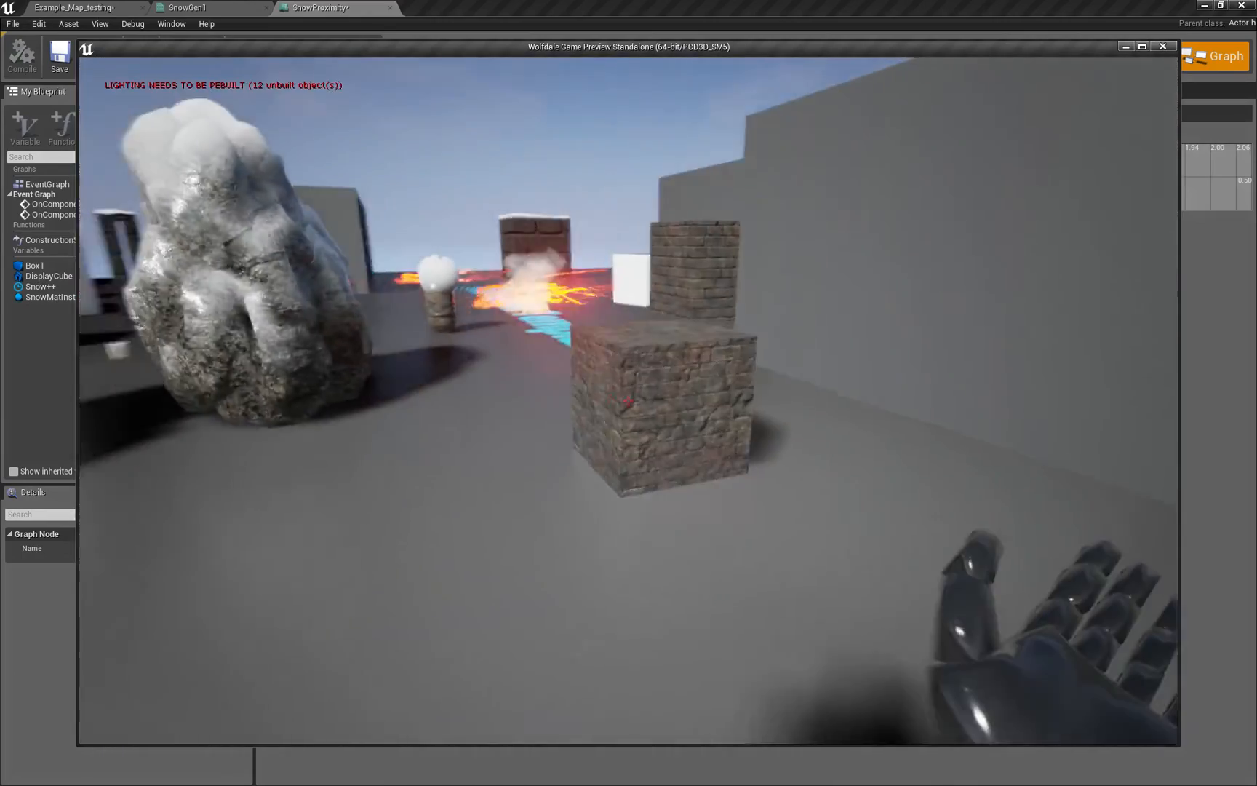
key(Escape)
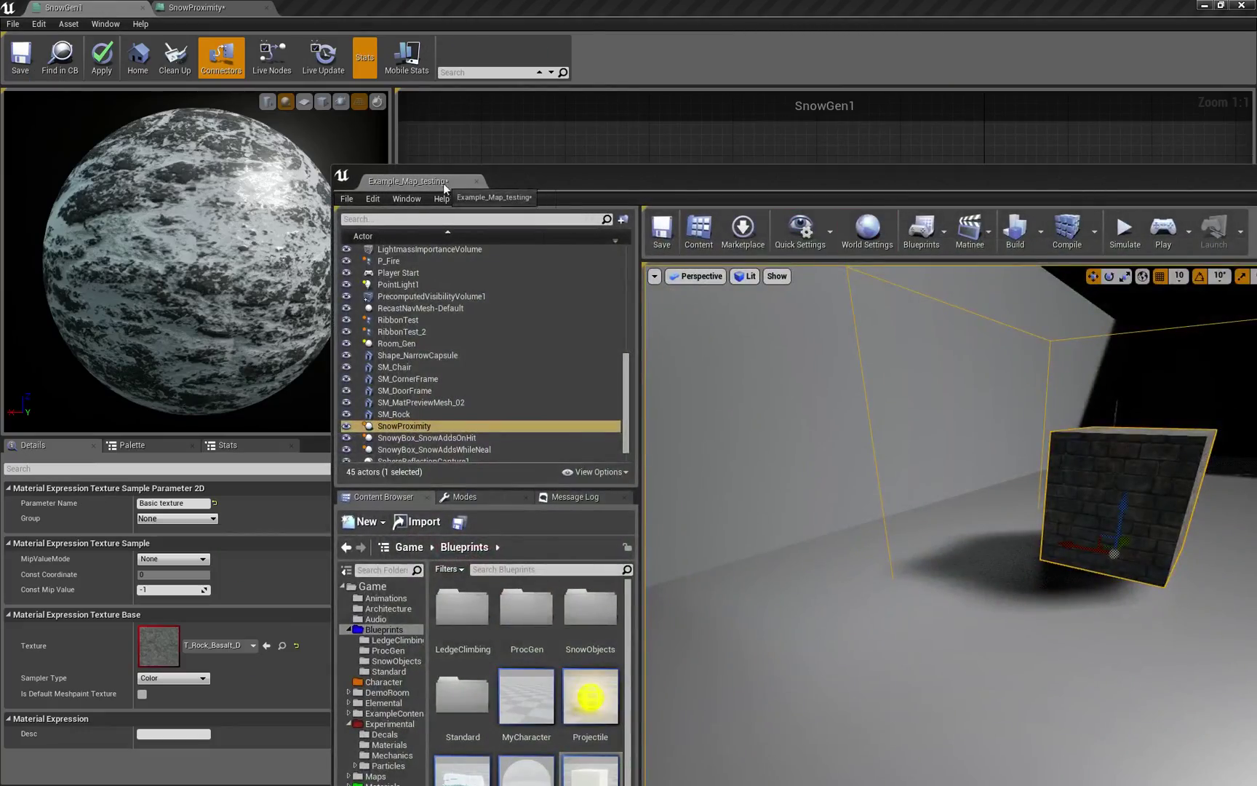
- Orbit the Example_Map_testing viewport around the SnowProximity brick cube
click(444, 187)
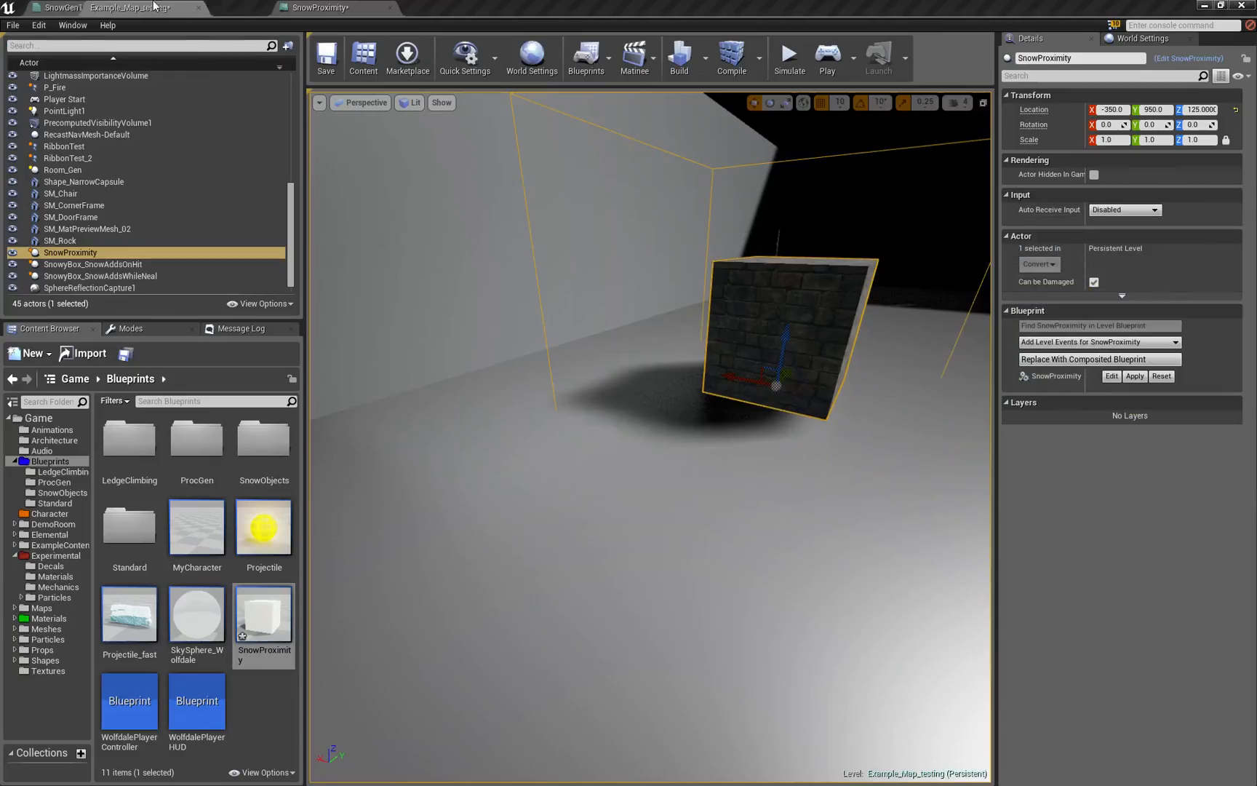
right_drag(648, 491, 687, 393)
right_drag(648, 443, 688, 394)
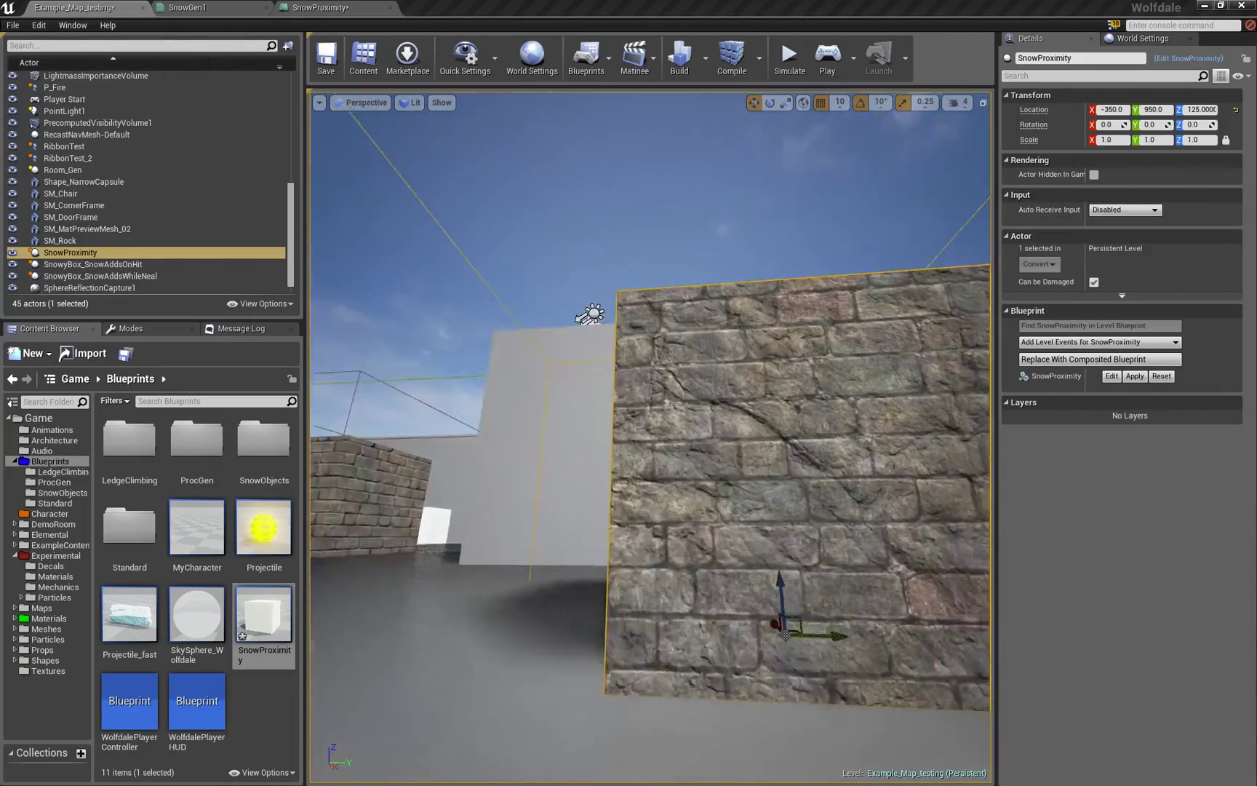
right_drag(648, 442, 589, 344)
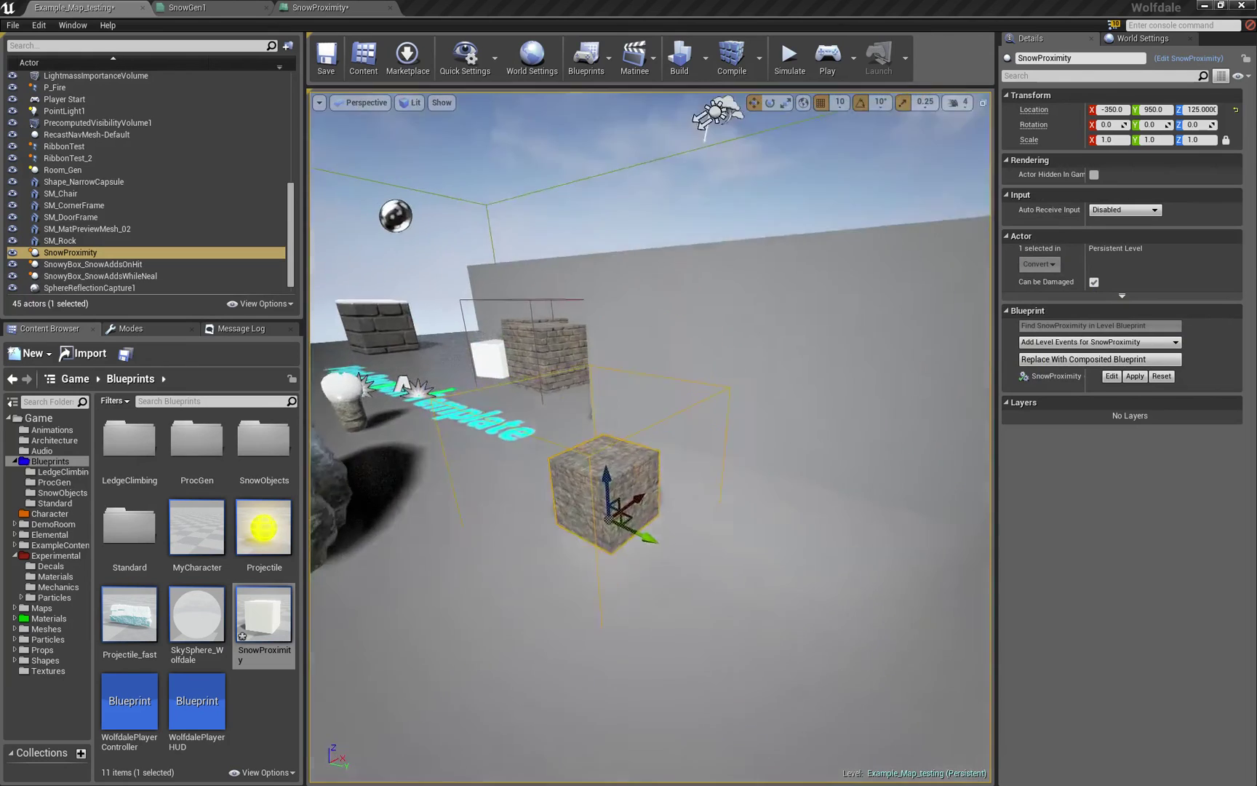
right_drag(648, 442, 628, 423)
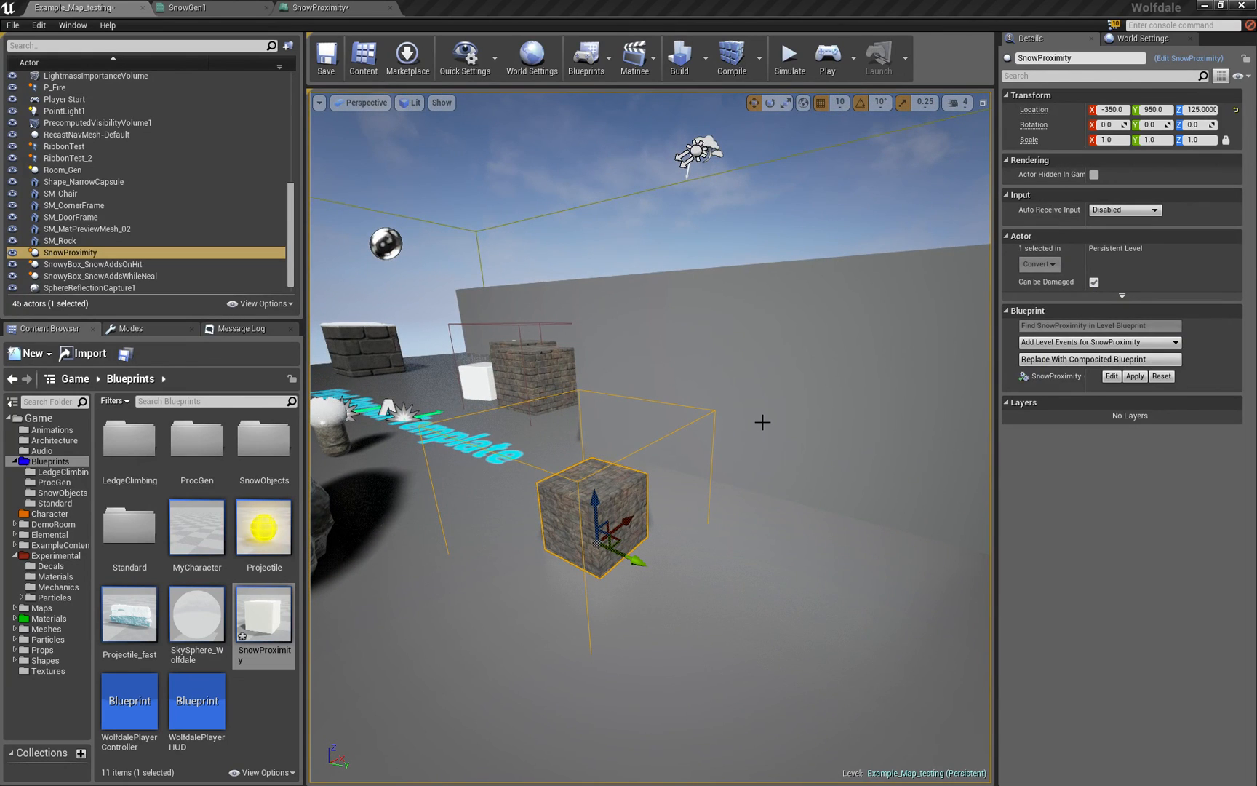
- Glance at the SnowGen1 material and return to the SnowProximity Event Graph
click(192, 8)
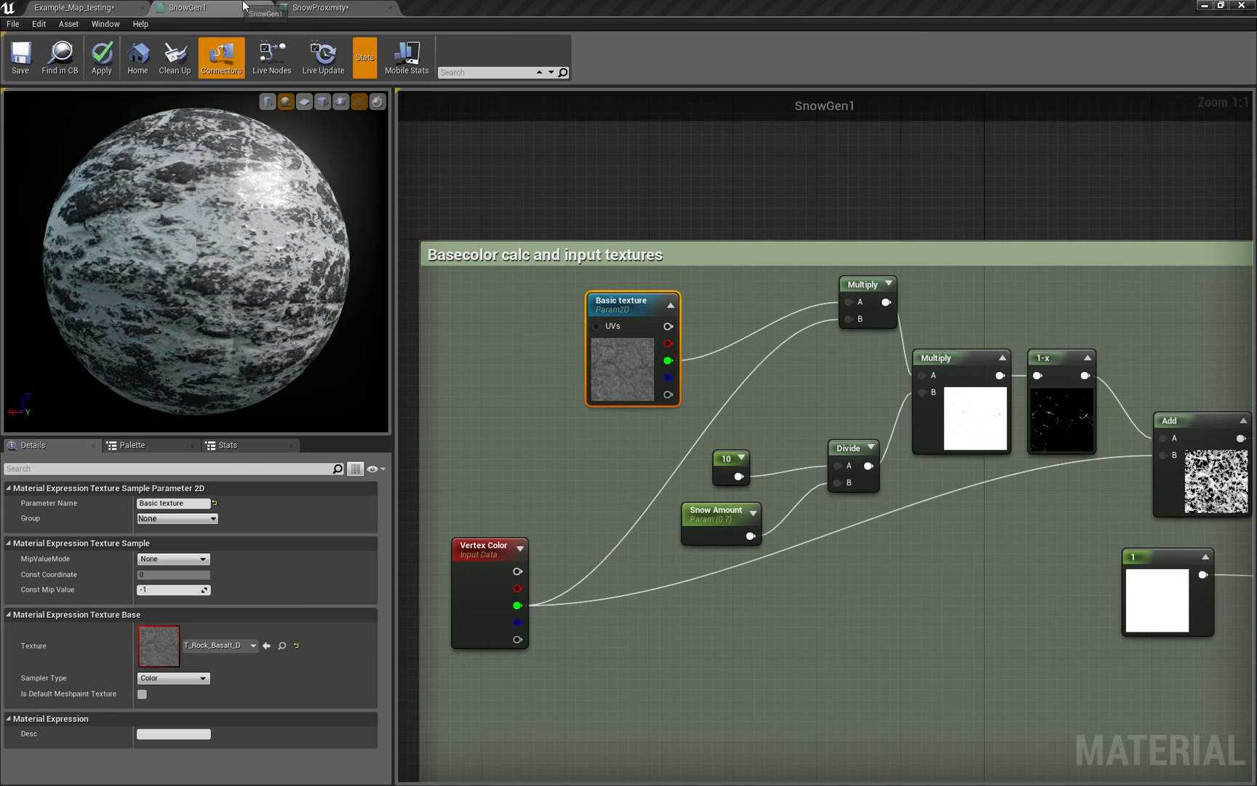
click(320, 8)
click(396, 93)
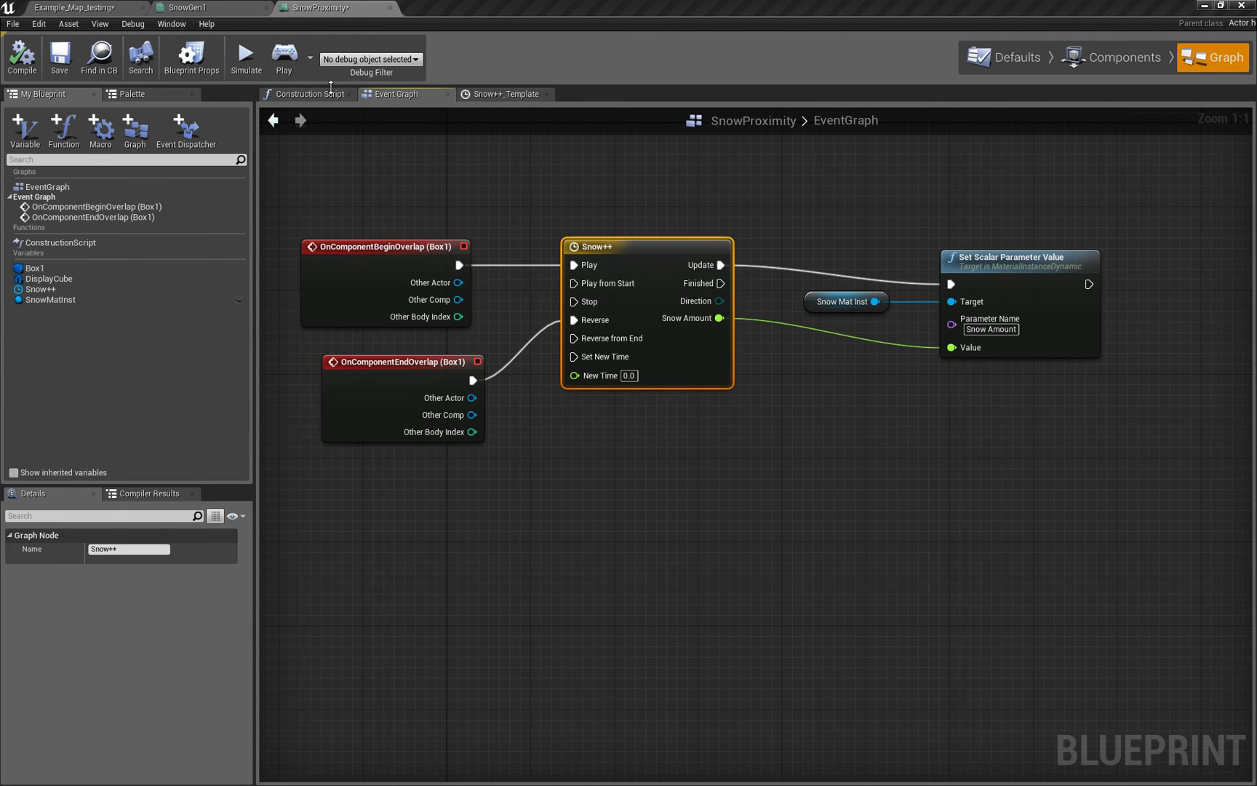
click(310, 94)
click(396, 94)
scroll(647, 298, up, 2)
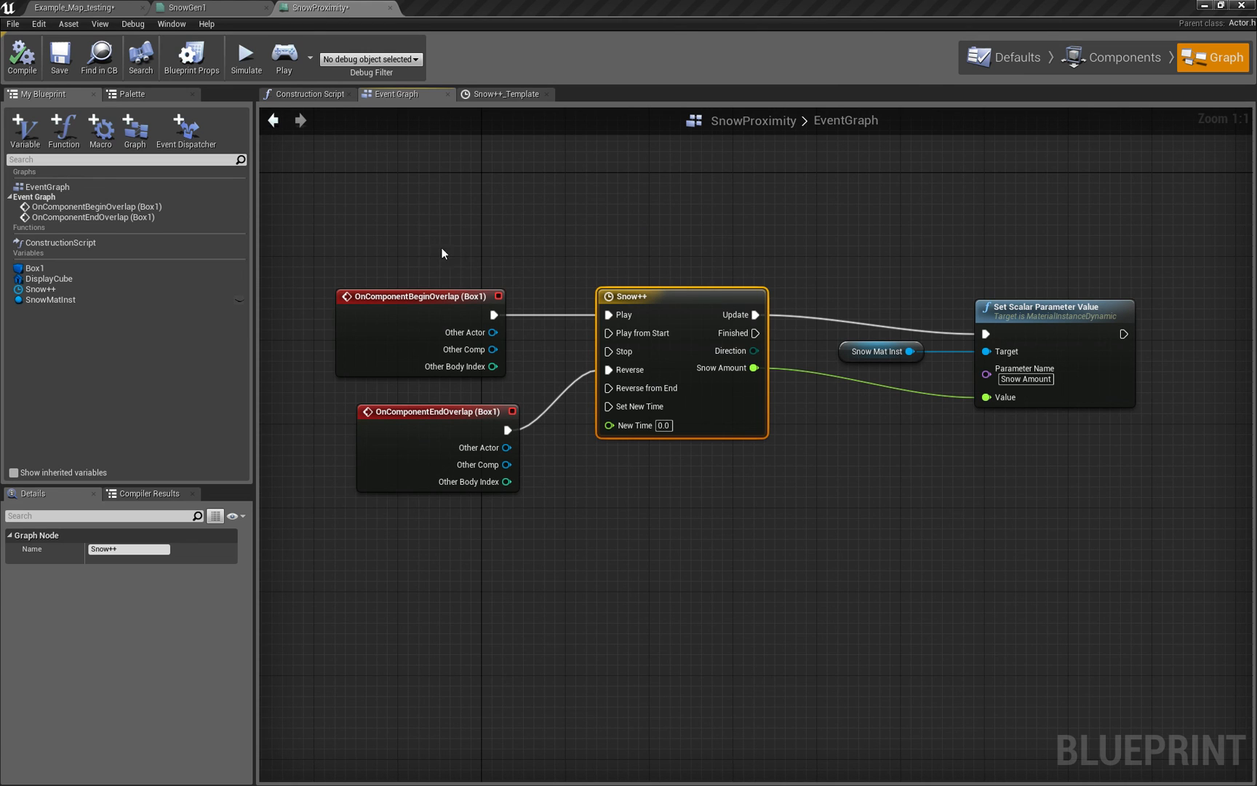
drag(442, 247, 1096, 564)
right_drag(1096, 565, 757, 564)
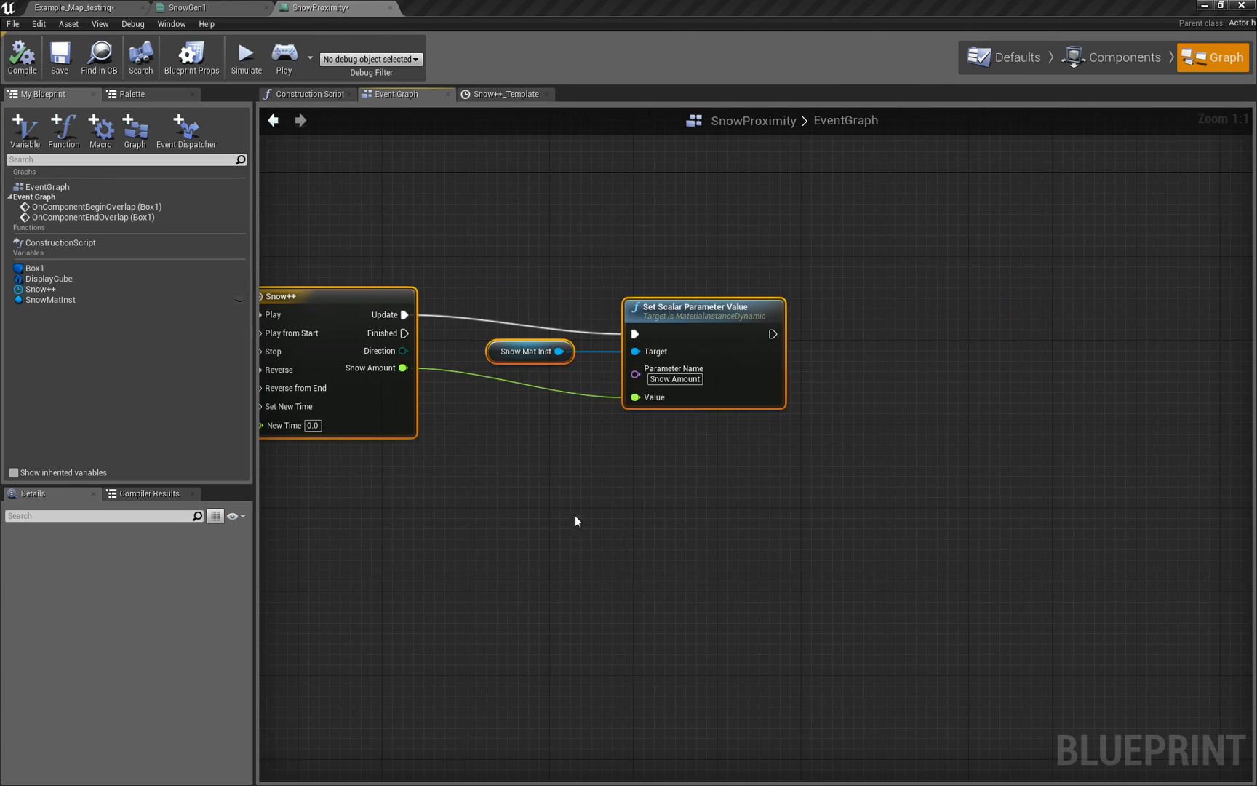
scroll(575, 515, down, 1)
scroll(777, 458, down, 1)
right_drag(764, 488, 718, 453)
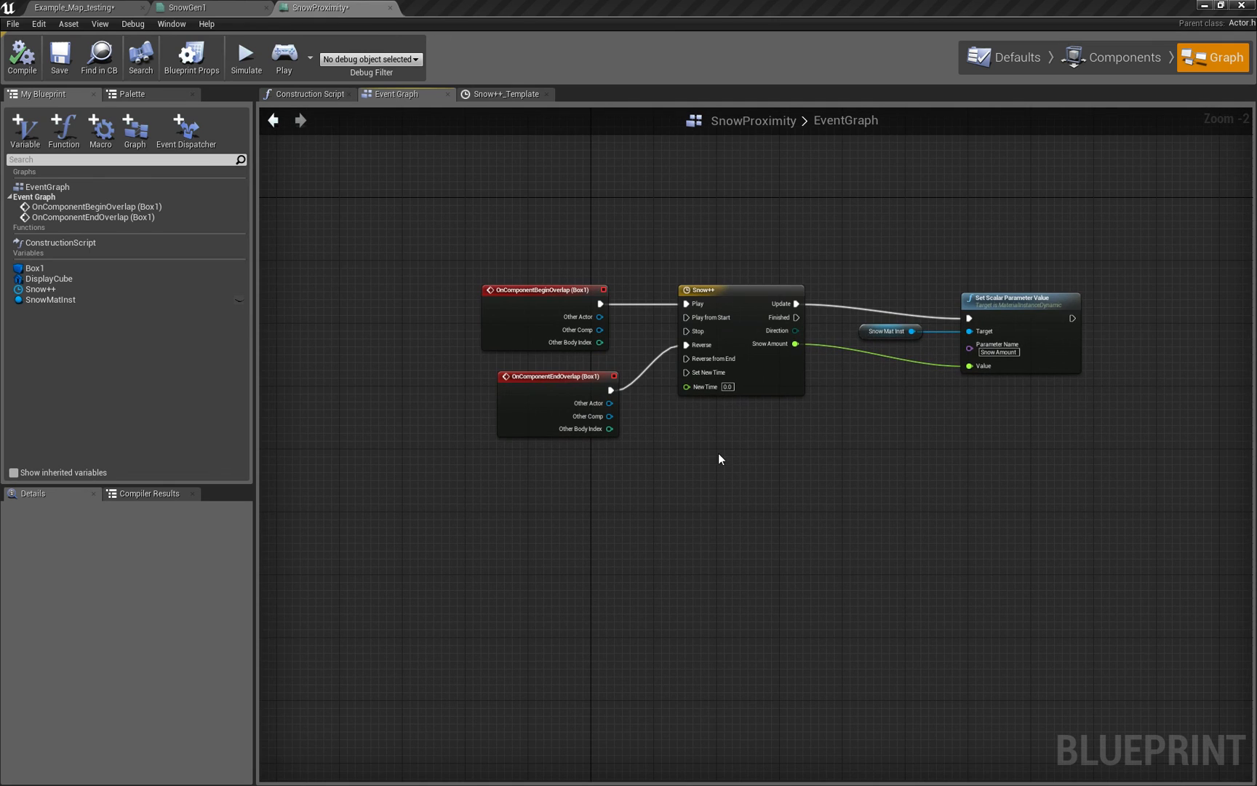
drag(470, 233, 1093, 476)
click(860, 396)
right_drag(861, 397, 800, 395)
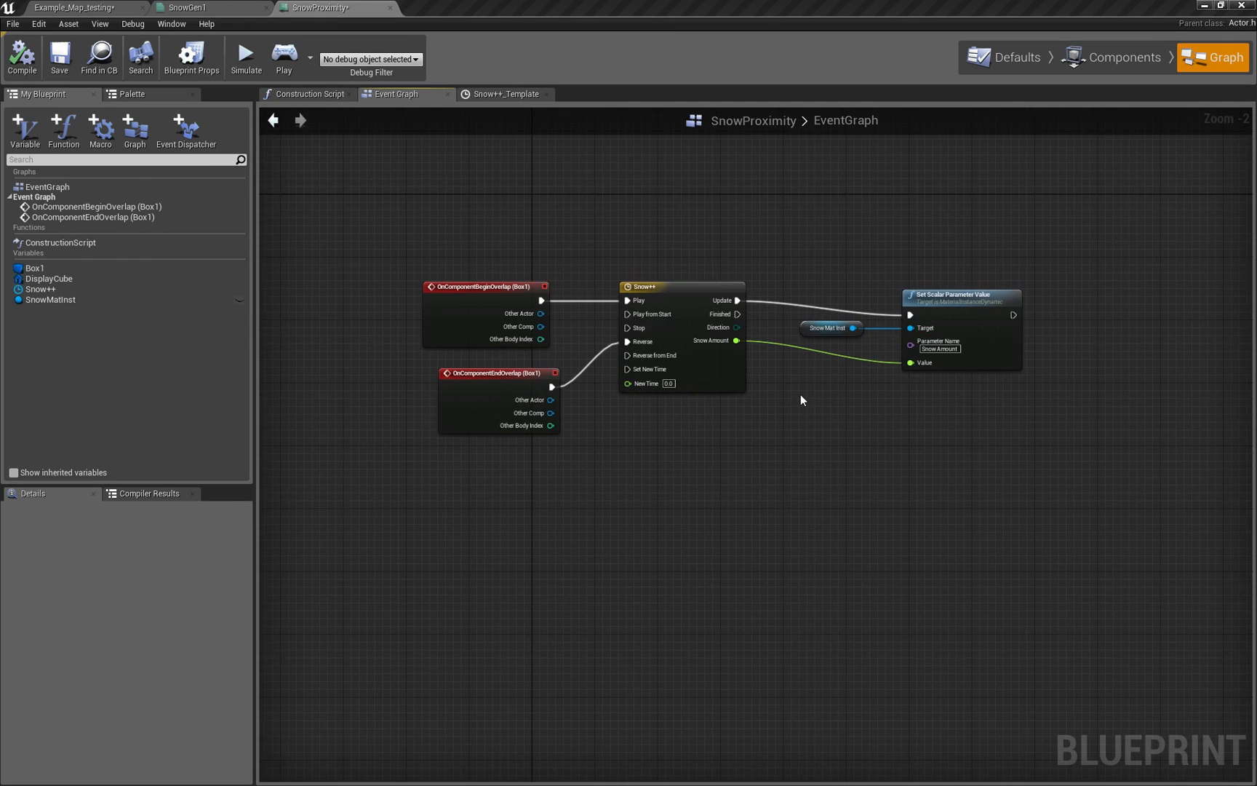
scroll(800, 394, up, 2)
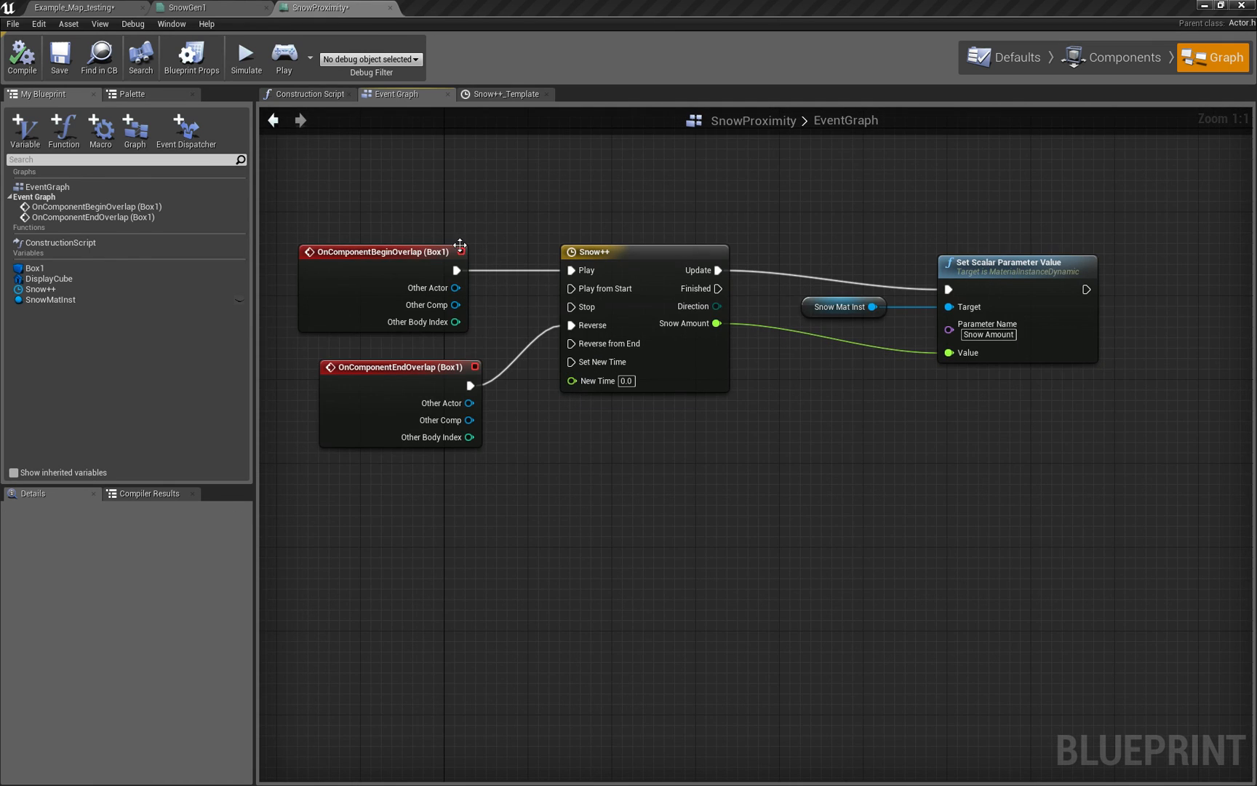
drag(432, 252, 443, 252)
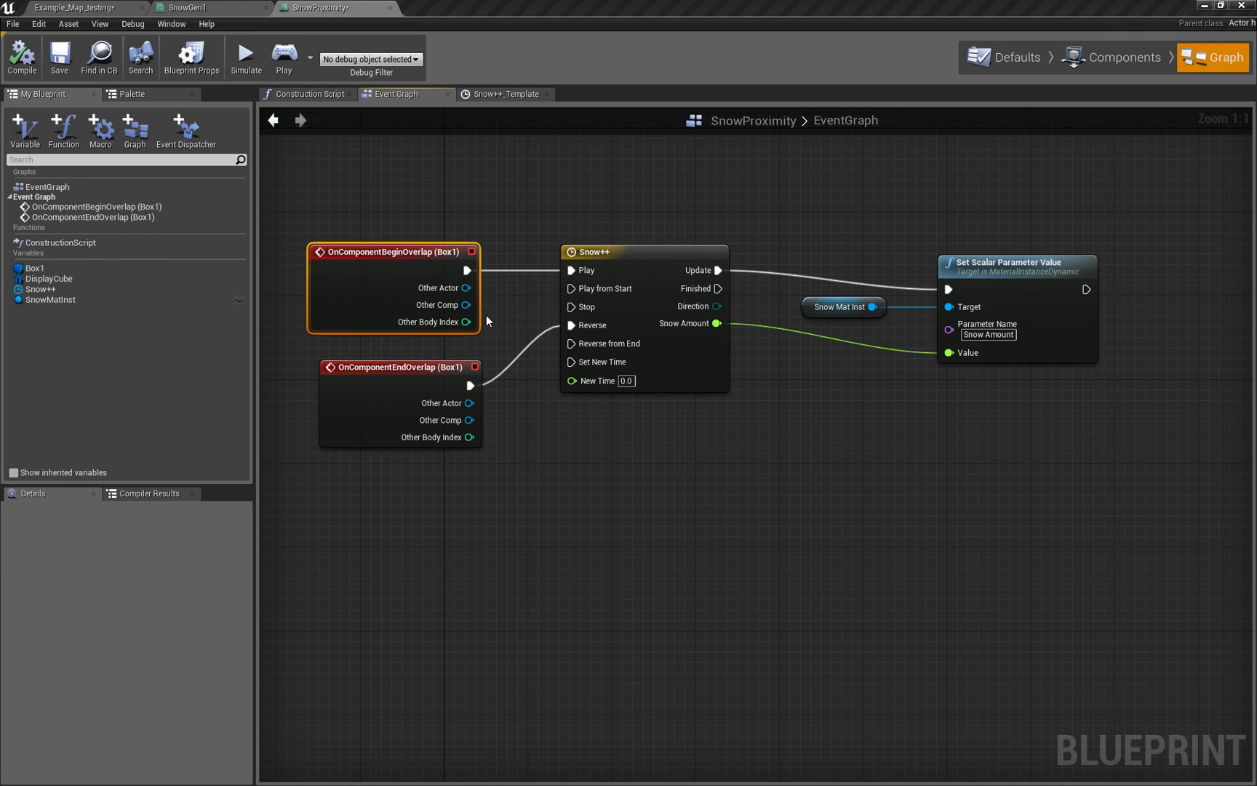